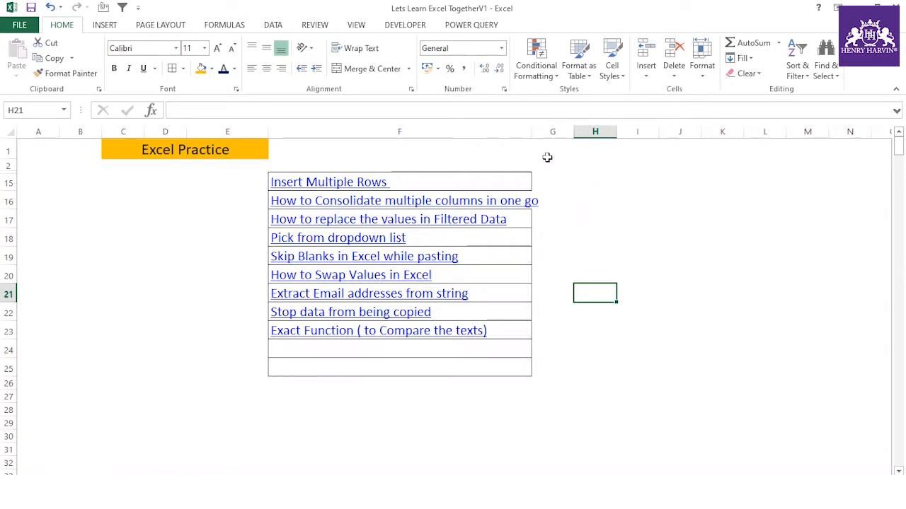
- Widen column F to fit the tutorial link titles and select the links in F15:F23
{"action": "left_click_drag", "start_coordinate": [404, 181], "coordinate": [447, 332]}
{"action": "left_click_drag", "start_coordinate": [533, 130], "coordinate": [550, 132]}
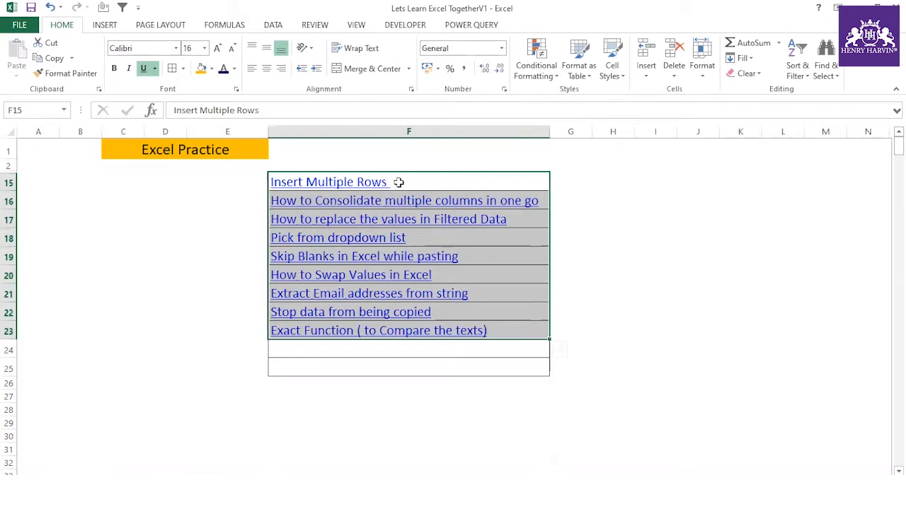
{"action": "left_click_drag", "start_coordinate": [398, 183], "coordinate": [398, 330]}
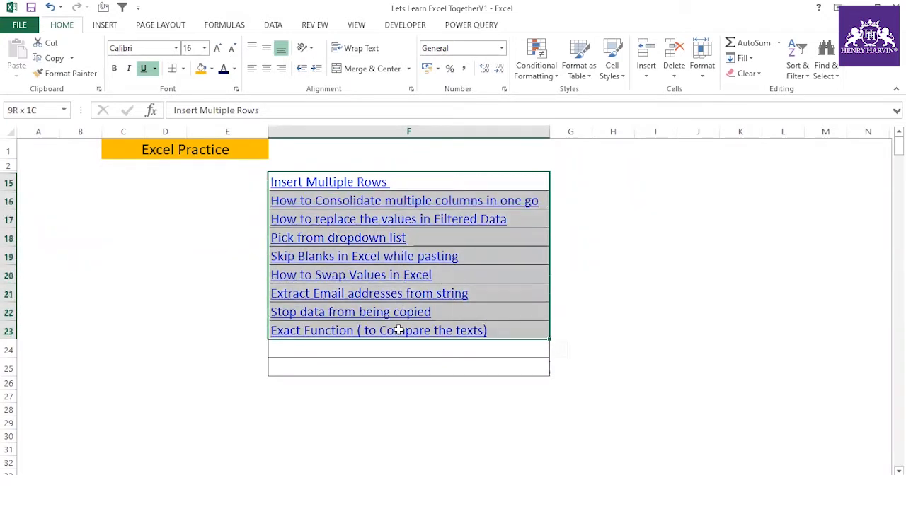
{"action": "left_click_drag", "start_coordinate": [398, 330], "coordinate": [399, 330]}
- On a blank sheet, enter A1 in cell A1 and fill it down to A19
{"action": "left_click", "coordinate": [237, 483]}
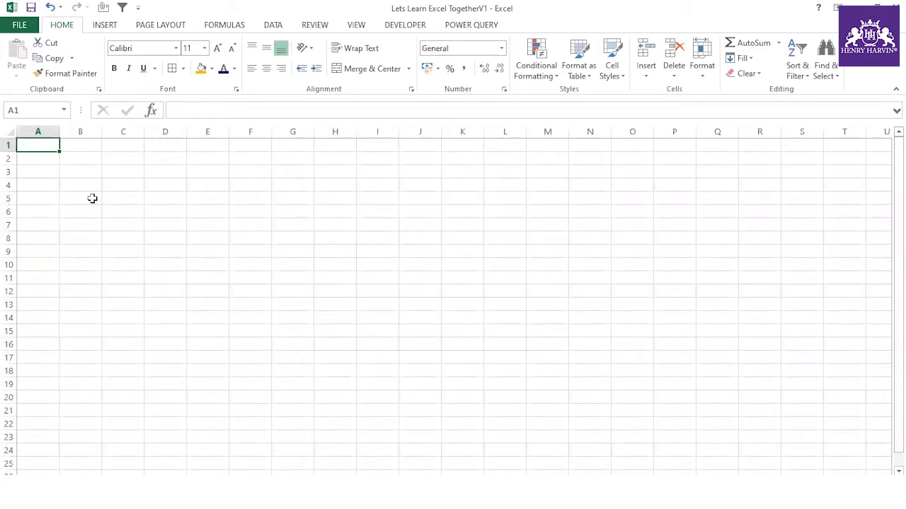
{"action": "type", "text": "A1"}
{"action": "left_click", "coordinate": [104, 200]}
{"action": "left_click", "coordinate": [71, 147]}
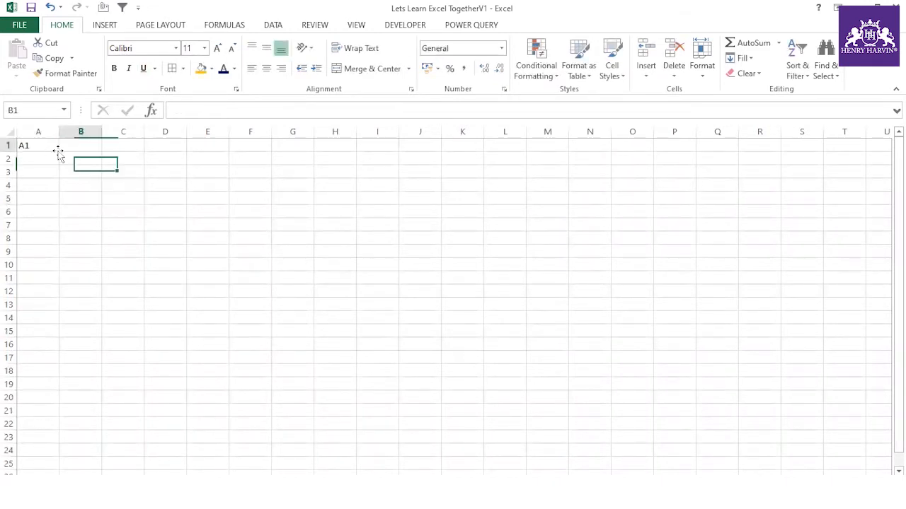
{"action": "left_click", "coordinate": [56, 146]}
{"action": "left_click_drag", "start_coordinate": [60, 153], "coordinate": [61, 389]}
- Fill B1:B19 with the series 12 to 30 and select the A1:B19 block
{"action": "left_click", "coordinate": [83, 150]}
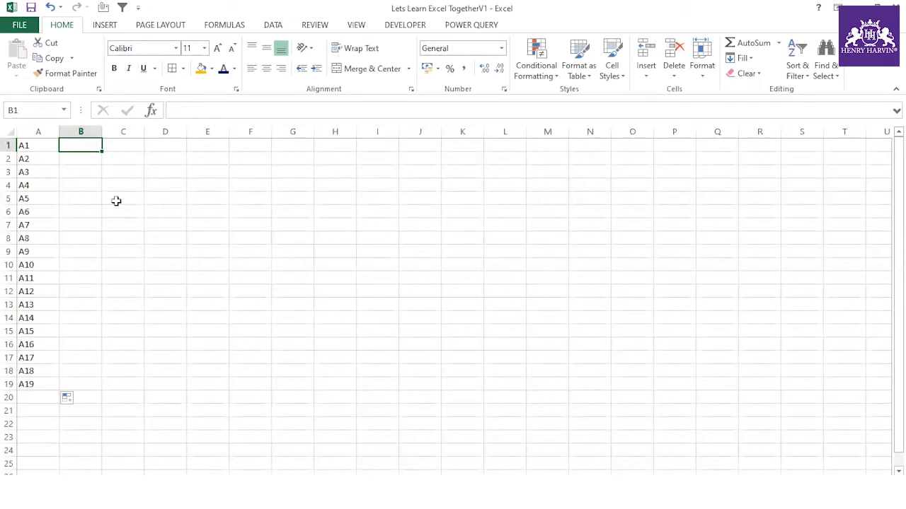
{"action": "type", "text": "12"}
{"action": "left_click", "coordinate": [115, 208]}
{"action": "left_click", "coordinate": [83, 145]}
{"action": "left_click_drag", "start_coordinate": [103, 159], "coordinate": [90, 384]}
{"action": "left_click", "coordinate": [115, 400]}
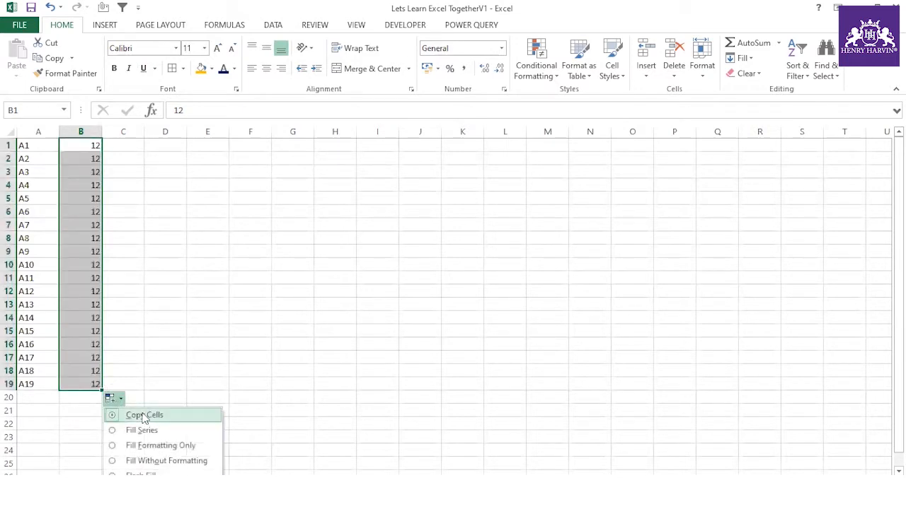
{"action": "left_click", "coordinate": [147, 431]}
{"action": "left_click", "coordinate": [185, 305]}
{"action": "left_click_drag", "start_coordinate": [22, 145], "coordinate": [97, 384]}
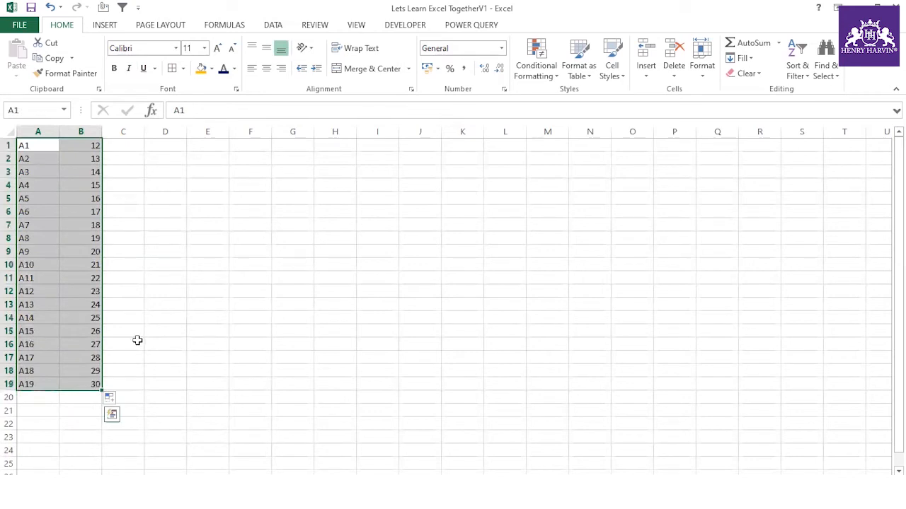
{"action": "key", "text": "alt+h"}
- Apply All Borders to the A1:B19 range
{"action": "key", "text": "b"}
{"action": "key", "text": "a"}
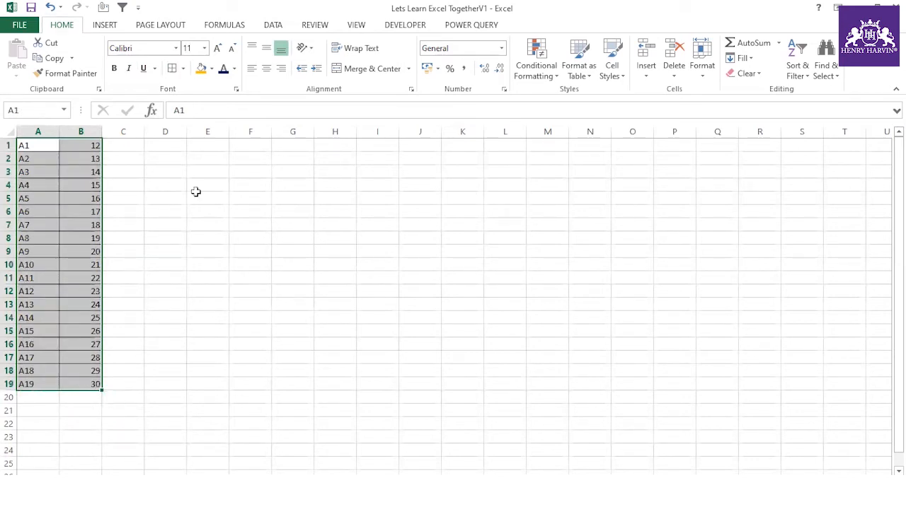
{"action": "left_click_drag", "start_coordinate": [52, 146], "coordinate": [89, 383]}
{"action": "left_click", "coordinate": [130, 212]}
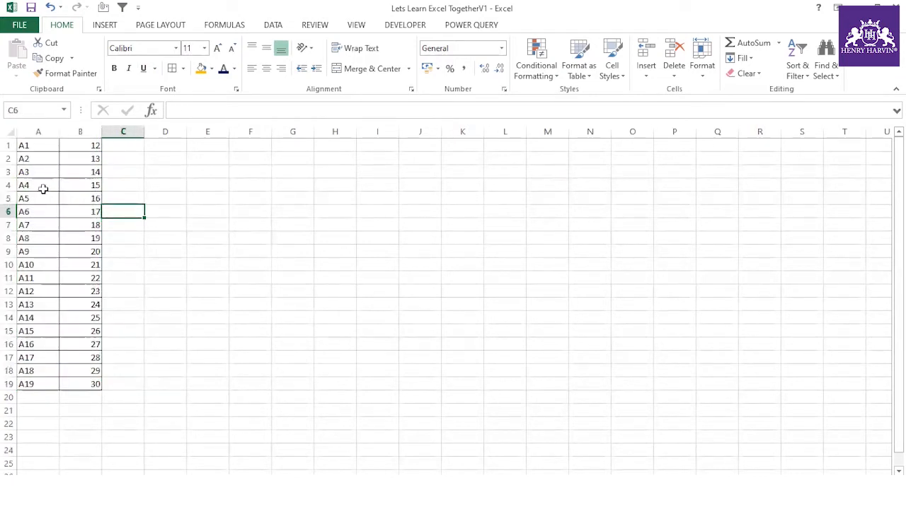
- Insert five blank rows at rows 4–8 above the A4 entry
{"action": "left_click_drag", "start_coordinate": [35, 185], "coordinate": [35, 233]}
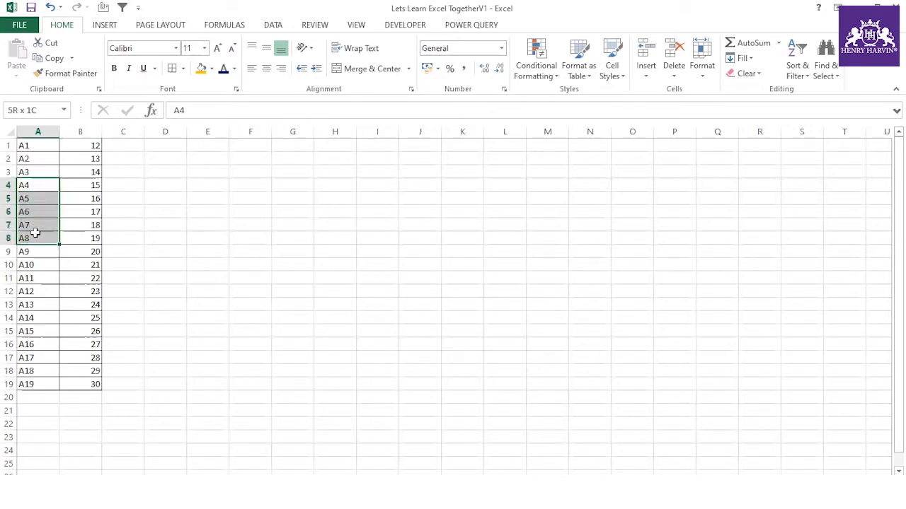
{"action": "left_click_drag", "start_coordinate": [36, 234], "coordinate": [75, 234]}
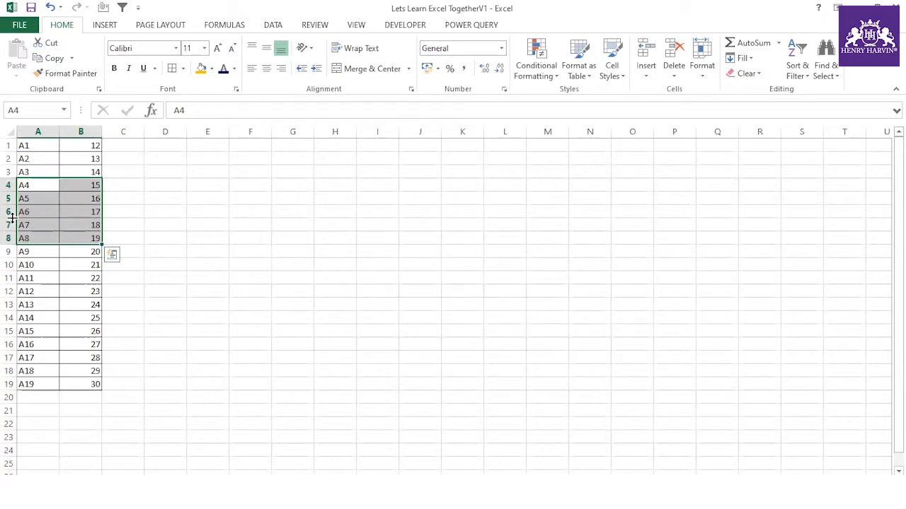
{"action": "right_click", "coordinate": [10, 214]}
{"action": "left_click", "coordinate": [256, 283]}
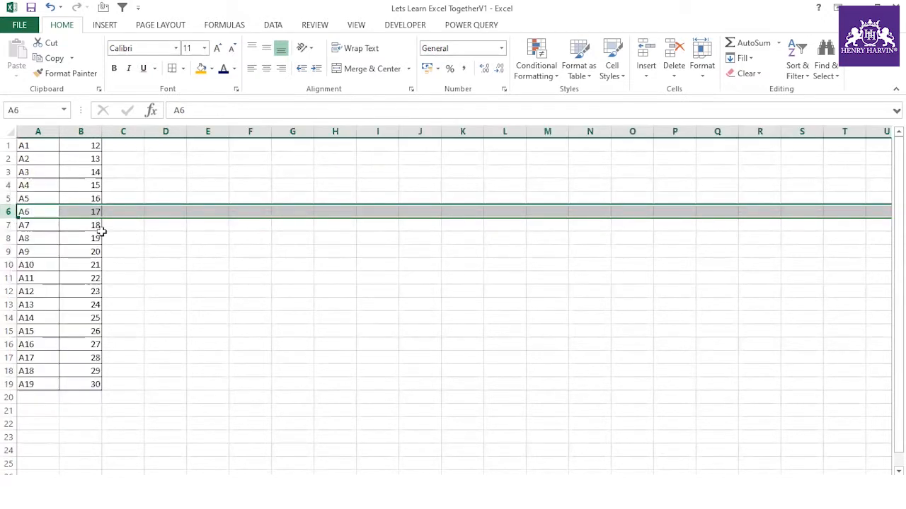
{"action": "left_click", "coordinate": [8, 191]}
{"action": "left_click_drag", "start_coordinate": [8, 186], "coordinate": [10, 240]}
{"action": "right_click", "coordinate": [10, 240]}
{"action": "left_click", "coordinate": [59, 330]}
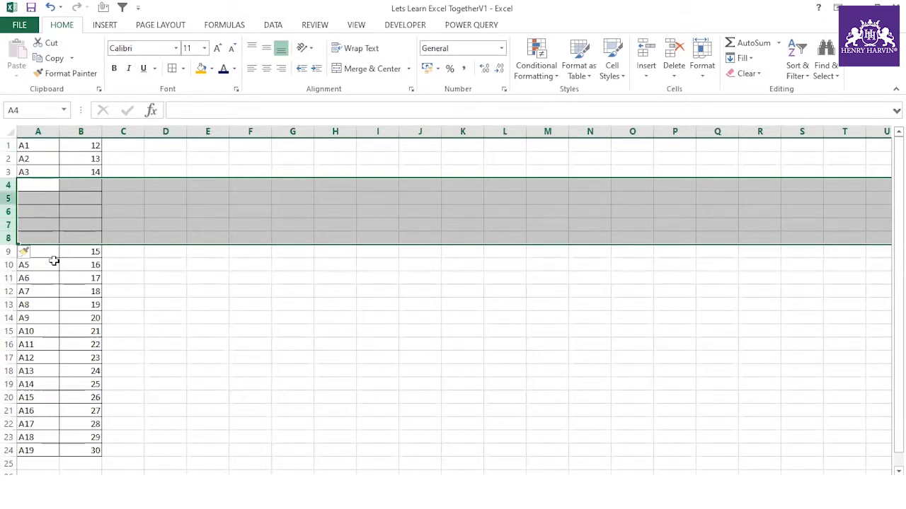
- Undo the five-row insertion, then insert blank rows at row 5 one at a time
{"action": "key", "text": "ctrl+z"}
{"action": "left_click", "coordinate": [193, 316]}
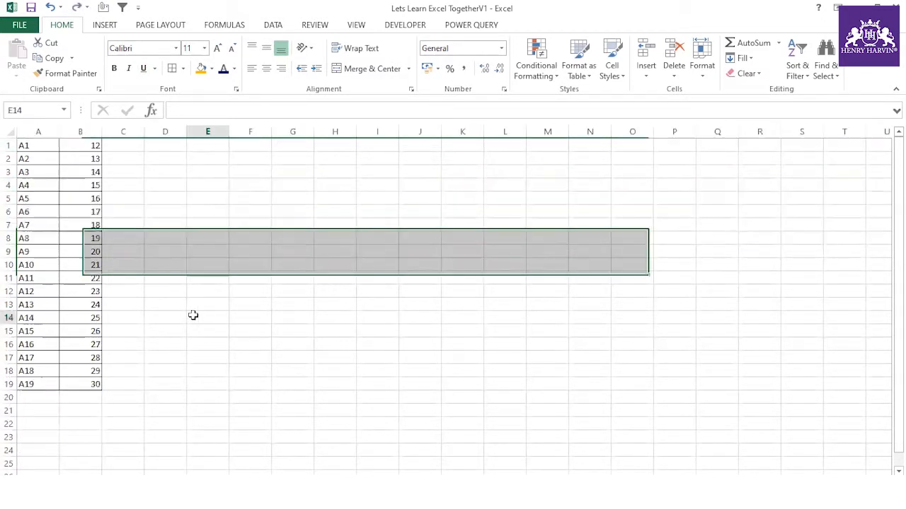
{"action": "left_click", "coordinate": [10, 198]}
{"action": "right_click", "coordinate": [10, 199]}
{"action": "left_click", "coordinate": [47, 285]}
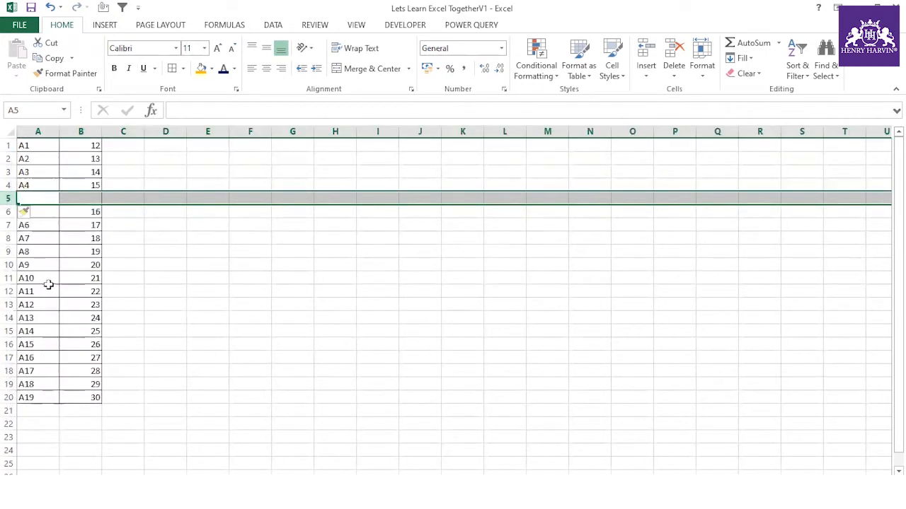
{"action": "right_click", "coordinate": [8, 198]}
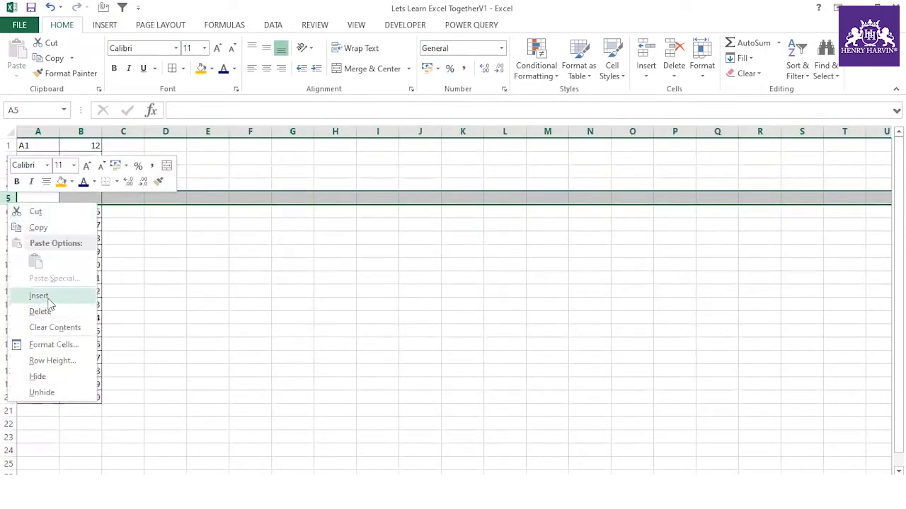
{"action": "left_click", "coordinate": [40, 295]}
{"action": "right_click", "coordinate": [8, 198]}
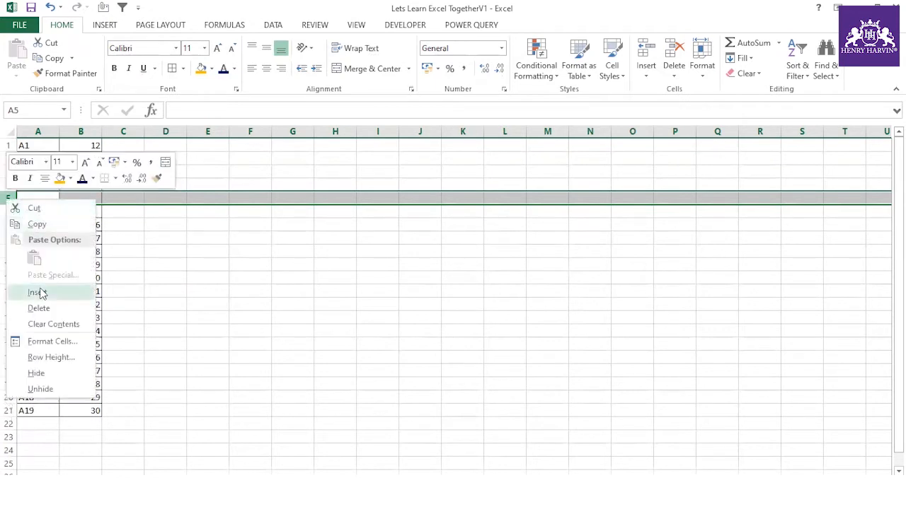
{"action": "left_click", "coordinate": [41, 293]}
{"action": "right_click", "coordinate": [9, 199]}
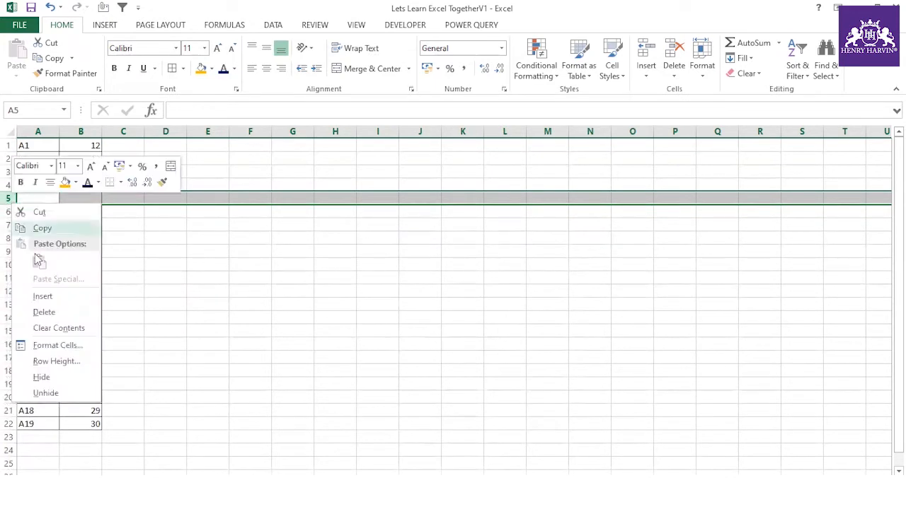
{"action": "left_click", "coordinate": [48, 298]}
{"action": "right_click", "coordinate": [8, 198]}
{"action": "left_click", "coordinate": [50, 297]}
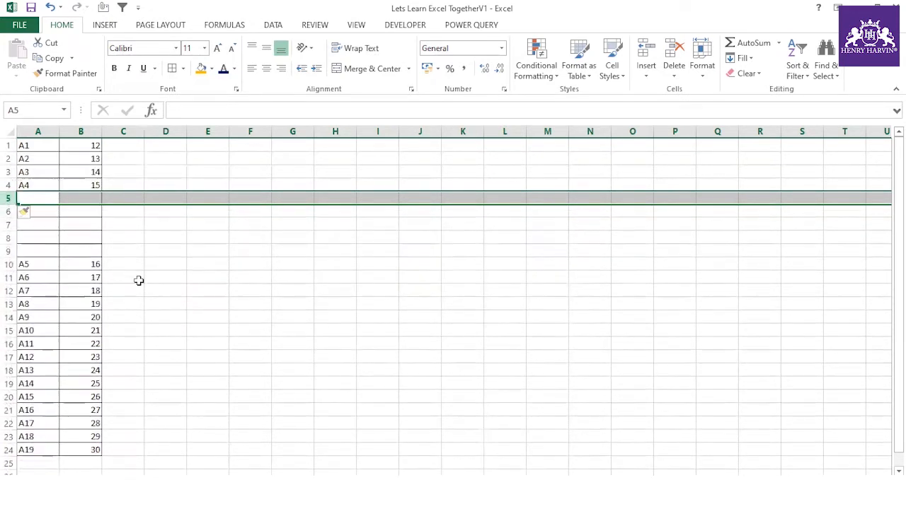
{"action": "left_click", "coordinate": [138, 281]}
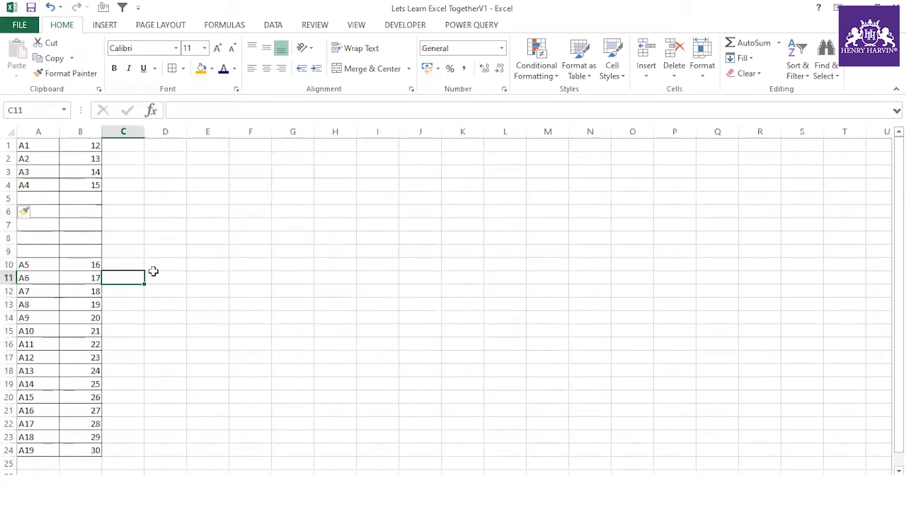
- Undo two insertions, then add more blank rows at row 5 with F4 repeats, undoing some
{"action": "key", "text": "ctrl+z"}
{"action": "key", "text": "ctrl+z"}
{"action": "key", "text": "ctrl+z"}
{"action": "key", "text": "ctrl+z"}
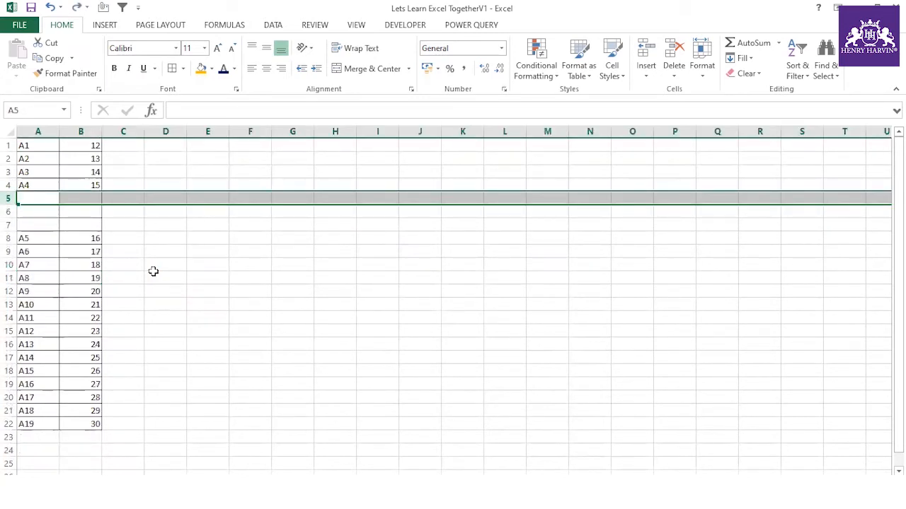
{"action": "key", "text": "ctrl+z"}
{"action": "left_click", "coordinate": [153, 273]}
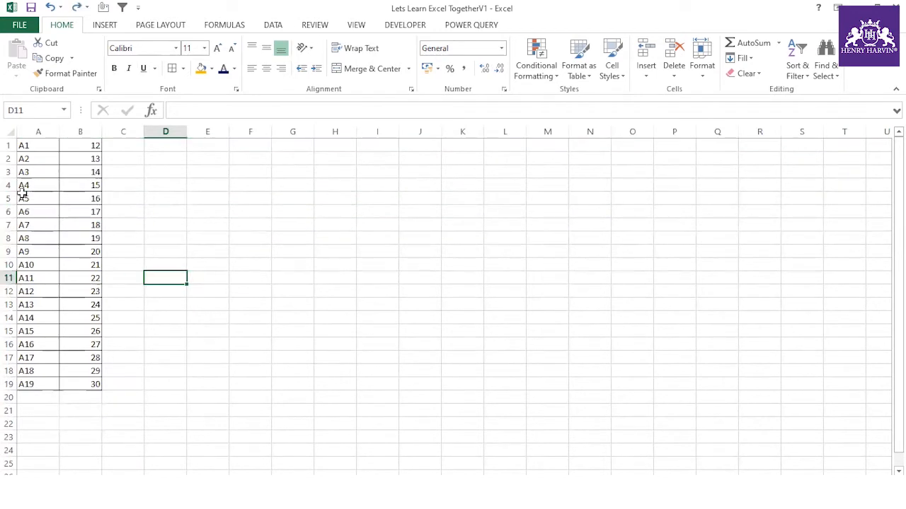
{"action": "right_click", "coordinate": [8, 199]}
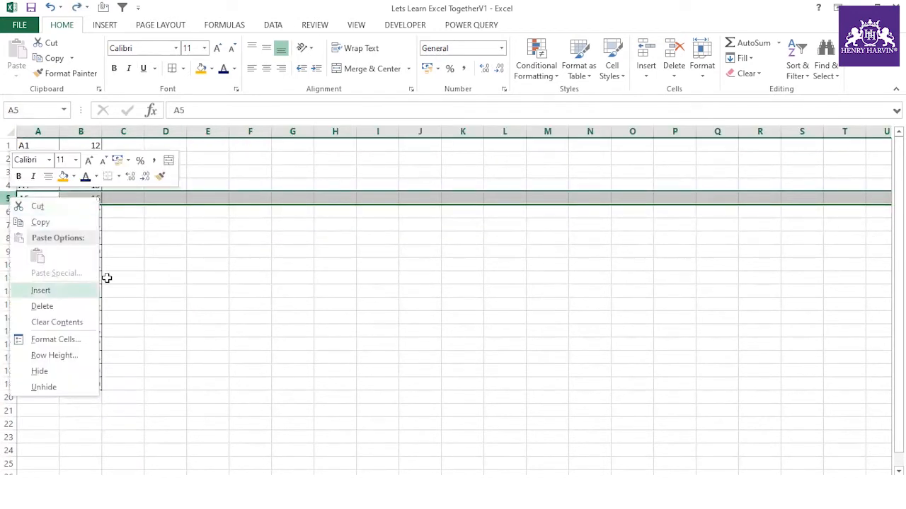
{"action": "left_click", "coordinate": [40, 290]}
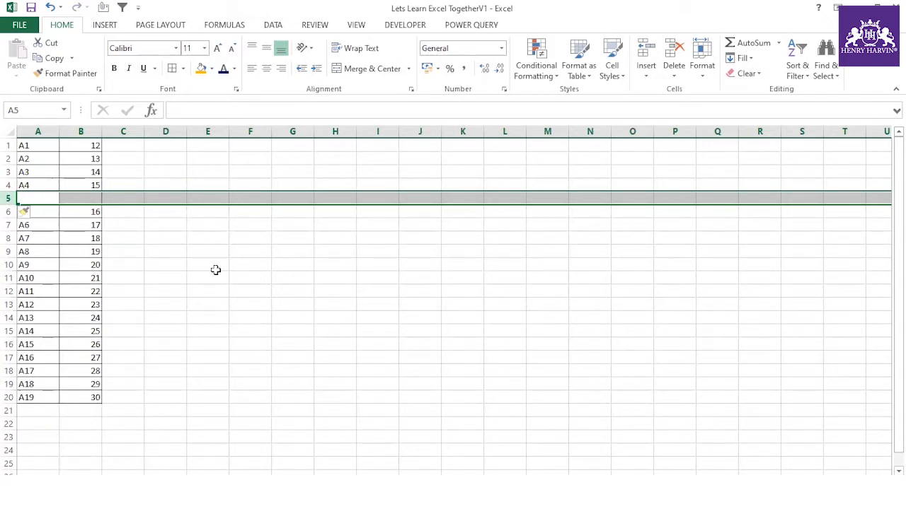
{"action": "key", "text": "F4"}
{"action": "key", "text": "F4"}
{"action": "key", "text": "F4"}
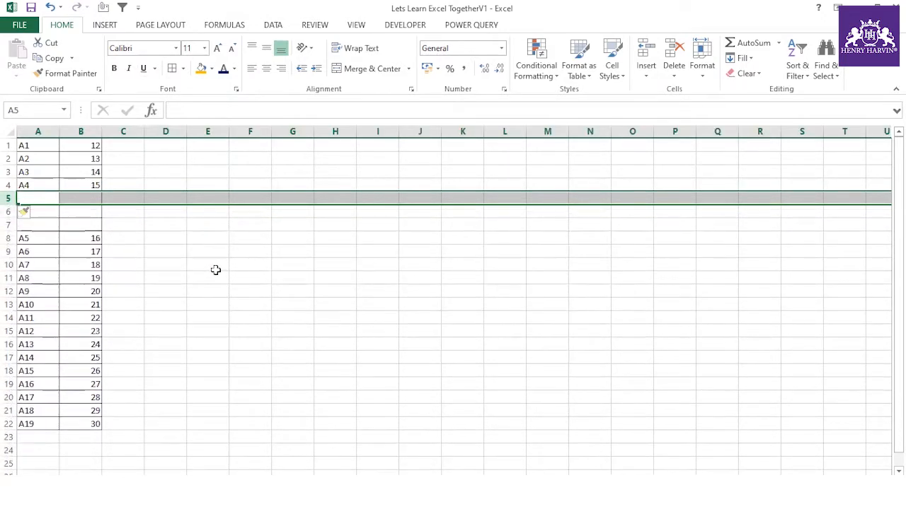
{"action": "key", "text": "F4"}
{"action": "key", "text": "F4"}
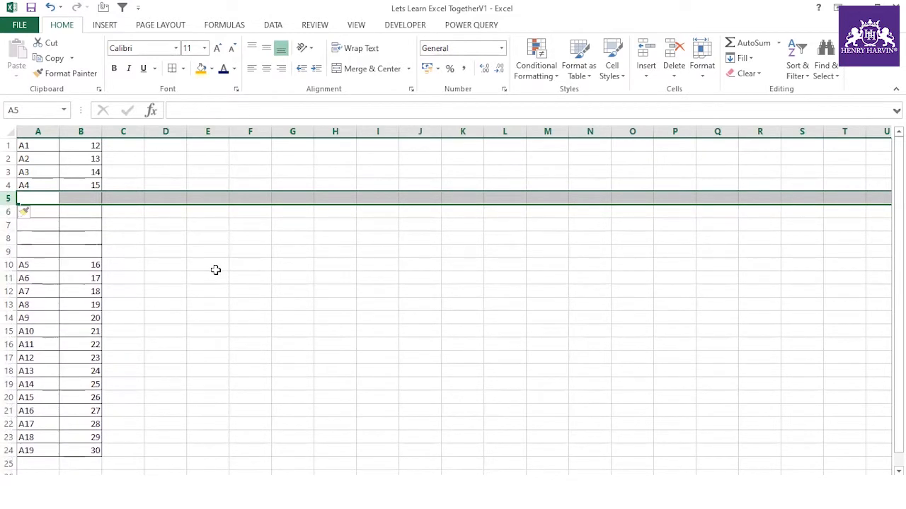
{"action": "key", "text": "F4"}
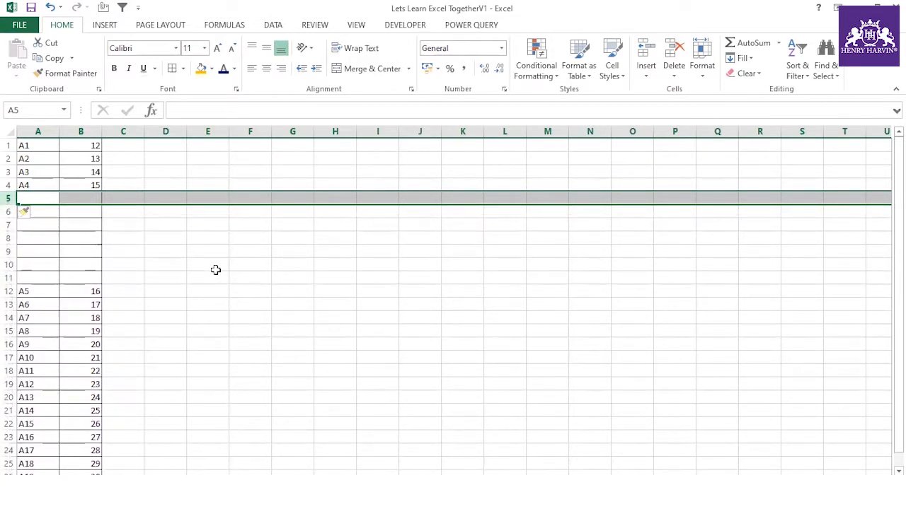
{"action": "key", "text": "F4"}
{"action": "key", "text": "F4"}
{"action": "key", "text": "F4"}
{"action": "key", "text": "F4"}
{"action": "key", "text": "F4"}
{"action": "key", "text": "F4"}
{"action": "key", "text": "F4"}
{"action": "key", "text": "F4"}
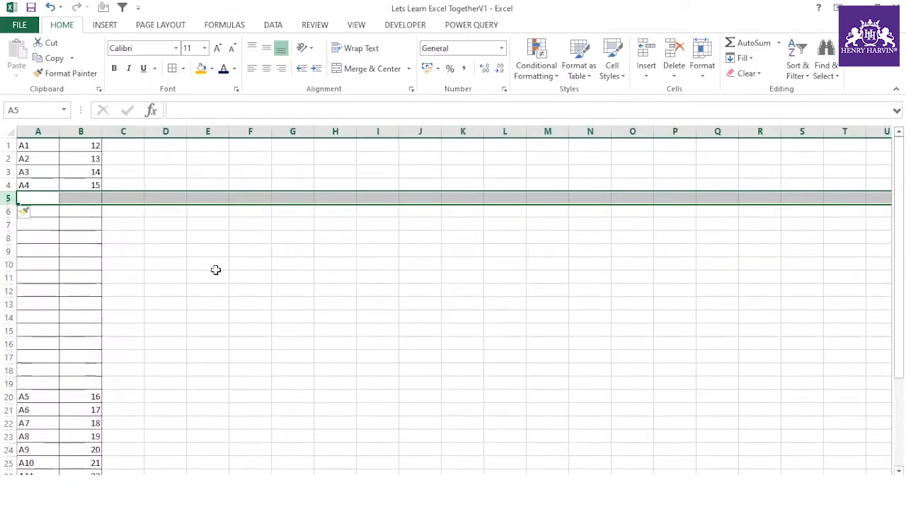
{"action": "key", "text": "F4"}
{"action": "key", "text": "F4"}
{"action": "key", "text": "F4"}
{"action": "key", "text": "F4"}
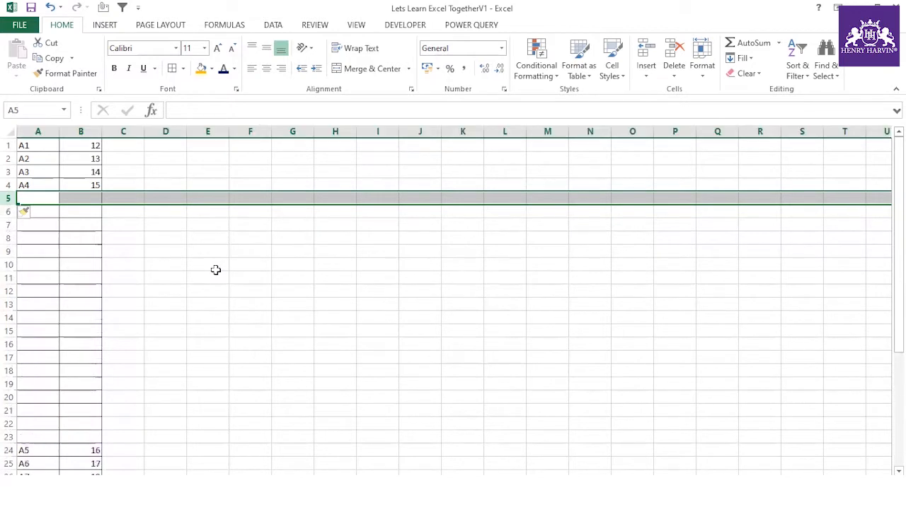
{"action": "key", "text": "ctrl+z"}
{"action": "key", "text": "ctrl+z"}
{"action": "key", "text": "ctrl+z"}
{"action": "key", "text": "ctrl+z"}
{"action": "key", "text": "ctrl+z"}
{"action": "key", "text": "ctrl+z"}
{"action": "key", "text": "ctrl+z"}
{"action": "key", "text": "ctrl+z"}
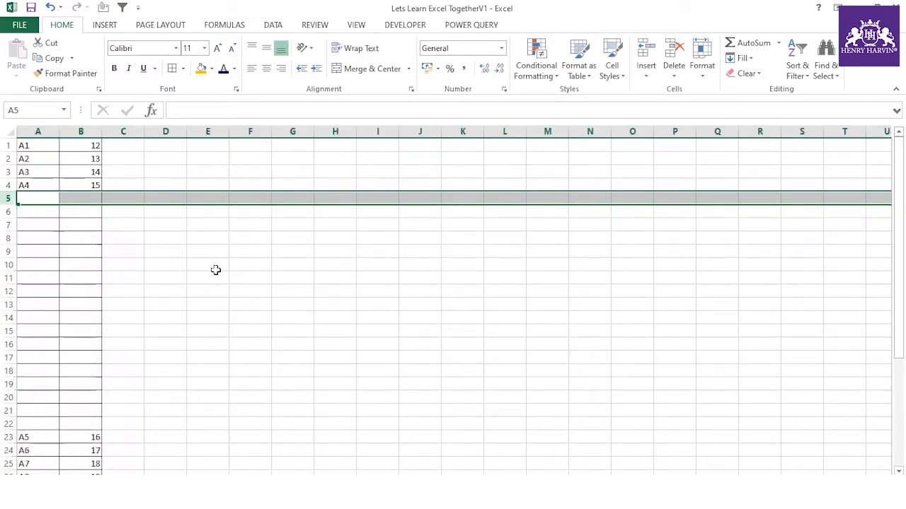
{"action": "key", "text": "ctrl+z"}
{"action": "key", "text": "ctrl+z"}
{"action": "key", "text": "ctrl+z"}
{"action": "key", "text": "ctrl+z"}
{"action": "key", "text": "ctrl+z"}
{"action": "key", "text": "ctrl+z"}
{"action": "key", "text": "ctrl+z"}
{"action": "key", "text": "ctrl+z"}
{"action": "key", "text": "ctrl+z"}
{"action": "key", "text": "ctrl+z"}
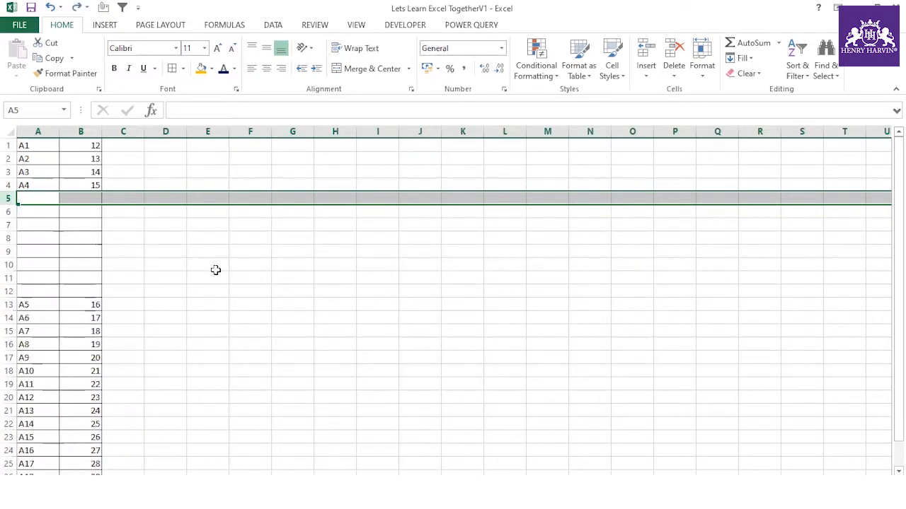
- Delete the leftover blank row 5 so the list closes up
{"action": "left_click", "coordinate": [216, 271]}
{"action": "key", "text": "F4"}
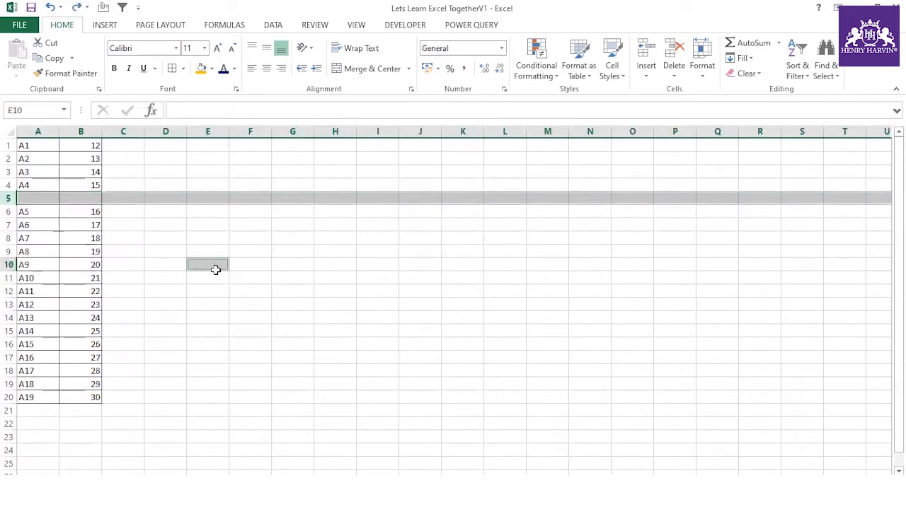
{"action": "left_click", "coordinate": [25, 328]}
{"action": "left_click", "coordinate": [115, 306]}
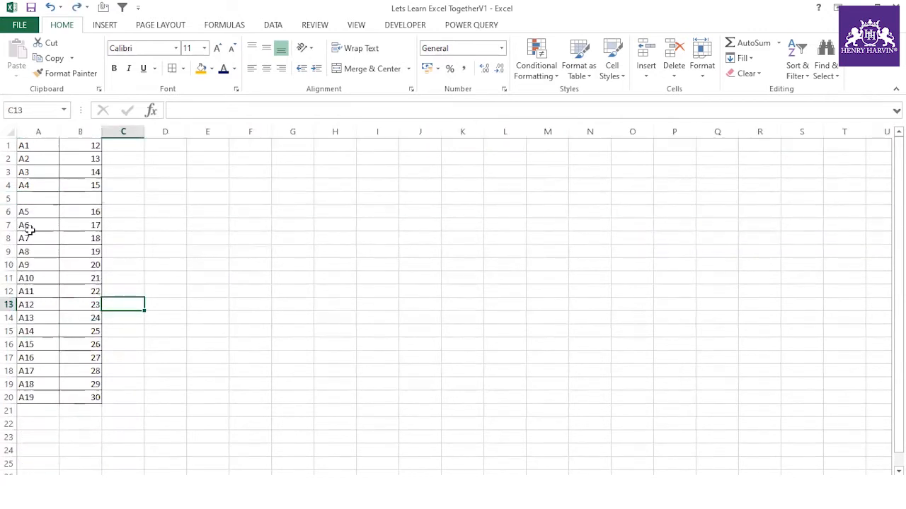
{"action": "left_click", "coordinate": [10, 199]}
{"action": "right_click", "coordinate": [9, 199]}
{"action": "left_click", "coordinate": [40, 307]}
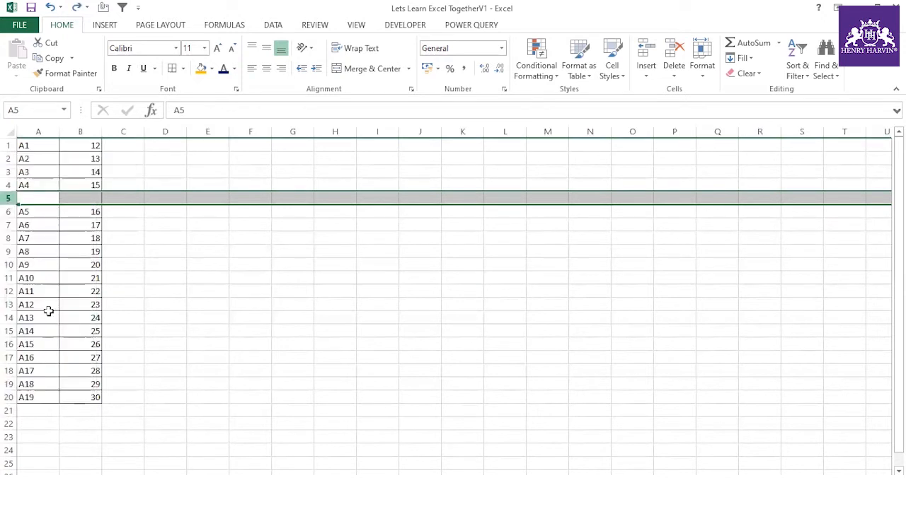
{"action": "left_click", "coordinate": [113, 274]}
- Insert five blank rows at rows 1–5 above the A1–A19 list
{"action": "left_click_drag", "start_coordinate": [24, 145], "coordinate": [66, 382]}
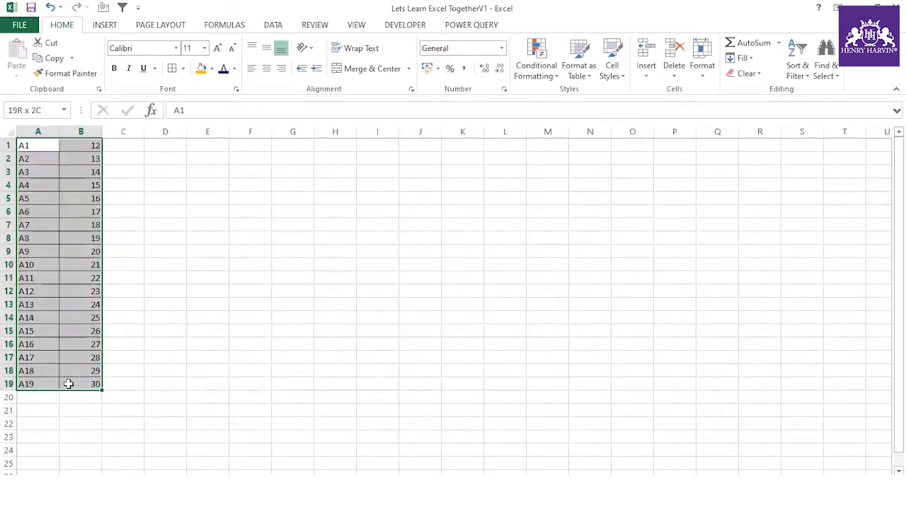
{"action": "left_click", "coordinate": [218, 310]}
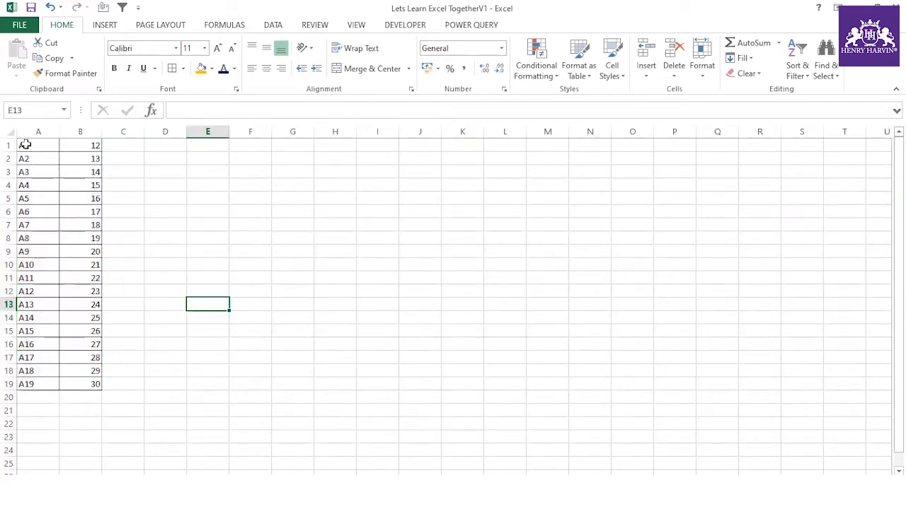
{"action": "left_click_drag", "start_coordinate": [10, 145], "coordinate": [10, 196]}
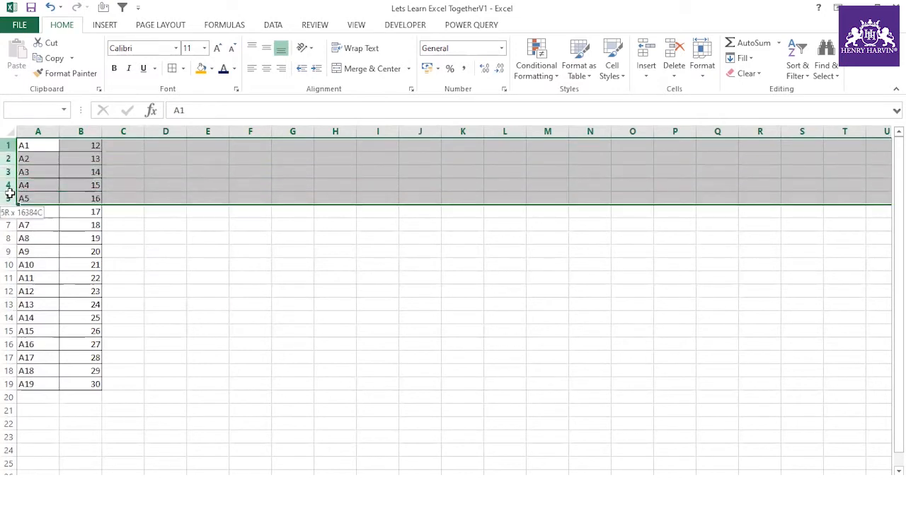
{"action": "right_click", "coordinate": [10, 192]}
{"action": "left_click", "coordinate": [41, 287]}
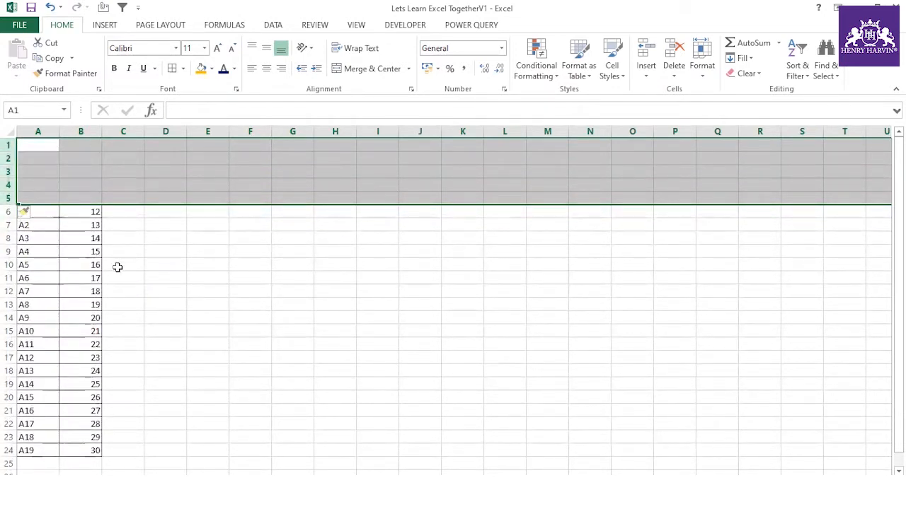
- Insert three blank rows at rows 11–13 after the A5 entry
{"action": "left_click", "coordinate": [10, 278]}
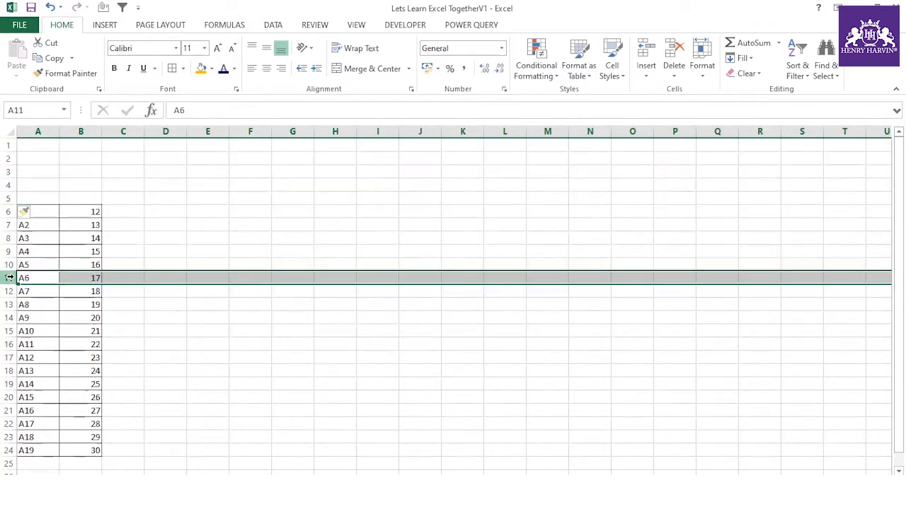
{"action": "left_click_drag", "start_coordinate": [9, 279], "coordinate": [10, 304]}
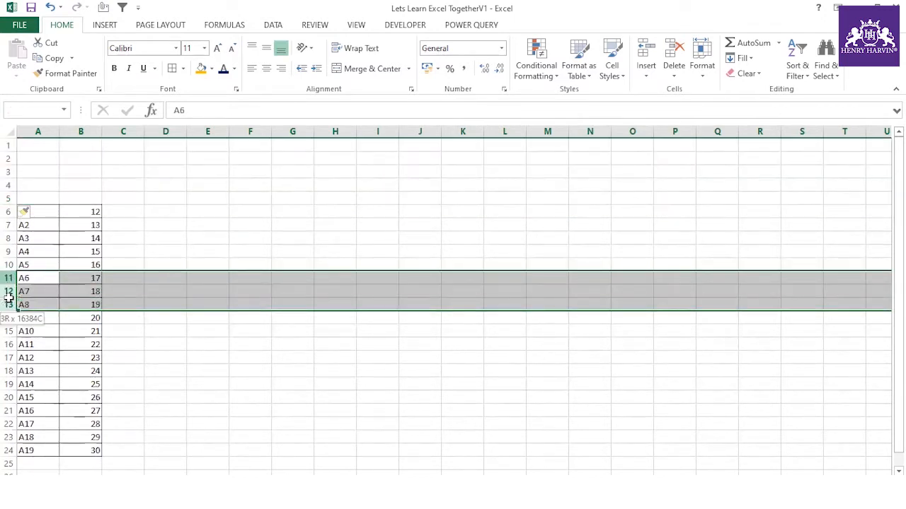
{"action": "right_click", "coordinate": [10, 305]}
{"action": "left_click", "coordinate": [43, 389]}
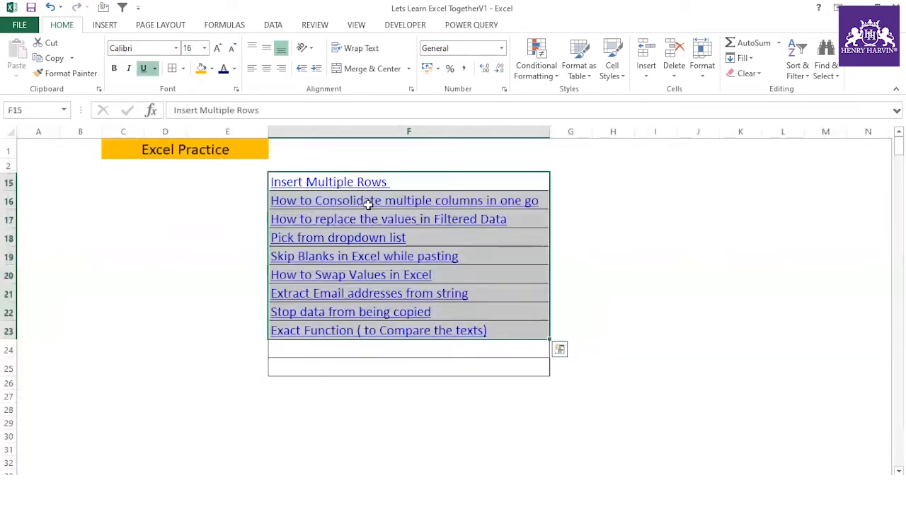
- Put a Wingdings ü check mark in G15 beside Insert Multiple Rows
{"action": "left_click", "coordinate": [415, 182]}
{"action": "left_click", "coordinate": [556, 182]}
{"action": "type", "text": "ü"}
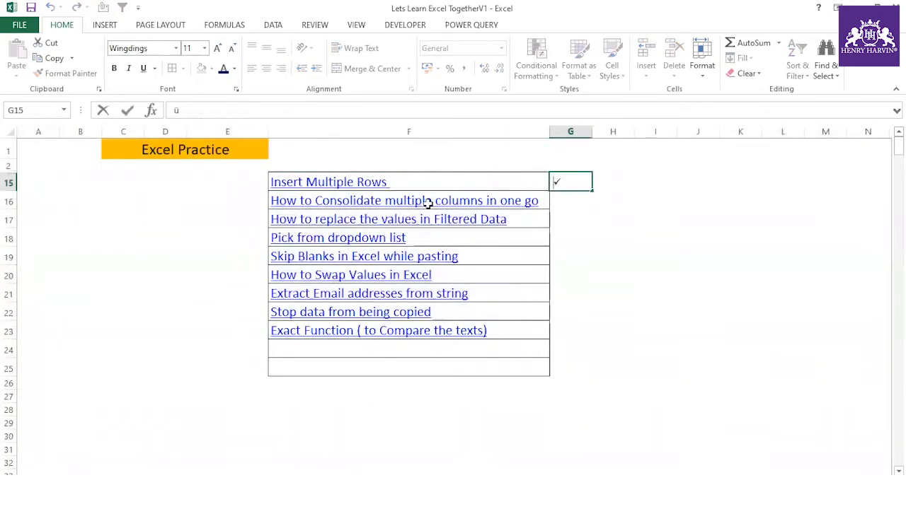
{"action": "left_click", "coordinate": [192, 236]}
- Copy the 'How to Consolidate multiple columns in one go' title and add a new blank sheet
{"action": "left_click", "coordinate": [421, 201]}
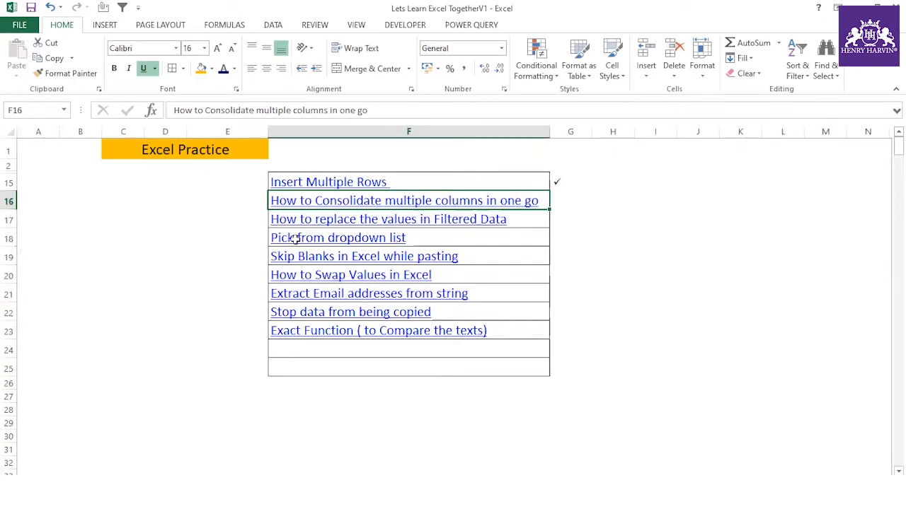
{"action": "key", "text": "ctrl+c"}
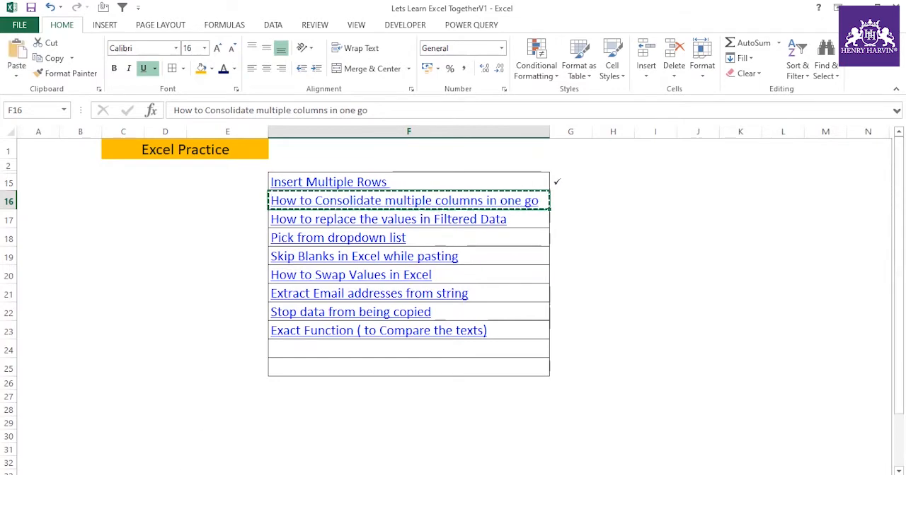
{"action": "key", "text": "shift+F11"}
{"action": "left_click", "coordinate": [382, 150]}
- Paste the consolidate topic title into cell N1
{"action": "left_click", "coordinate": [581, 147]}
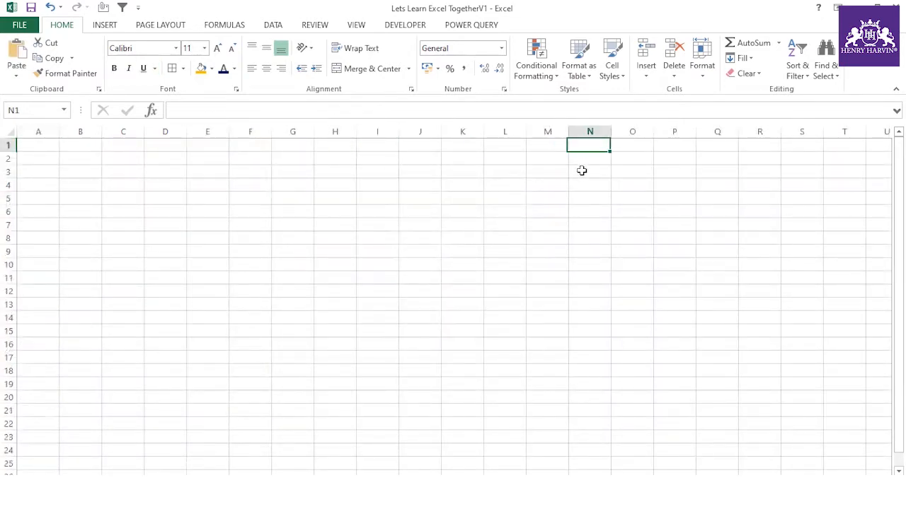
{"action": "key", "text": "ctrl+v"}
{"action": "left_click", "coordinate": [542, 239]}
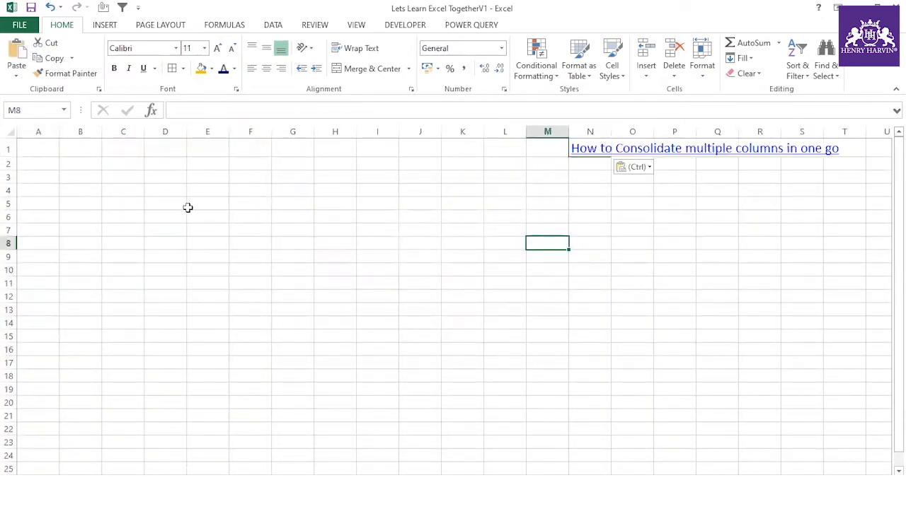
- Enter the number 1 in cell A1
{"action": "left_click", "coordinate": [50, 145]}
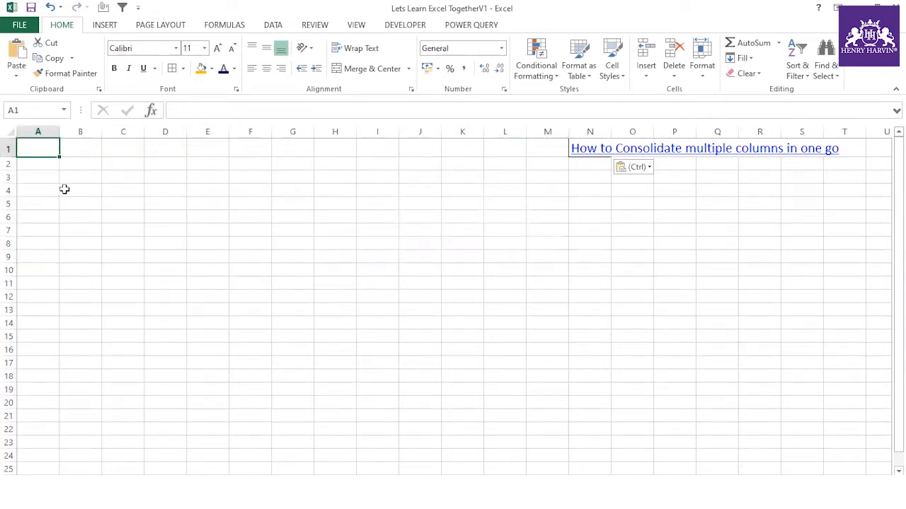
{"action": "type", "text": "=ran"}
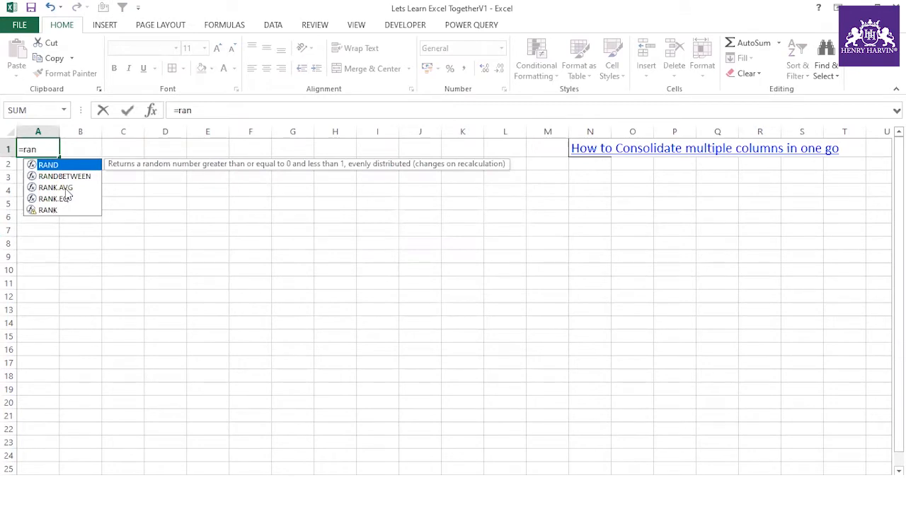
{"action": "key", "text": "BackSpace"}
{"action": "key", "text": "BackSpace"}
{"action": "key", "text": "BackSpace"}
{"action": "key", "text": "BackSpace"}
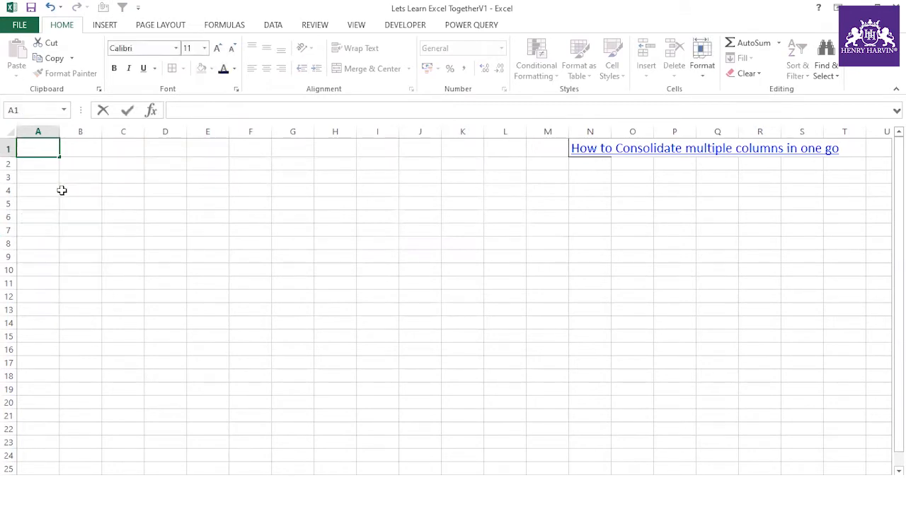
{"action": "left_click", "coordinate": [62, 191]}
{"action": "left_click", "coordinate": [48, 166]}
{"action": "left_click", "coordinate": [48, 150]}
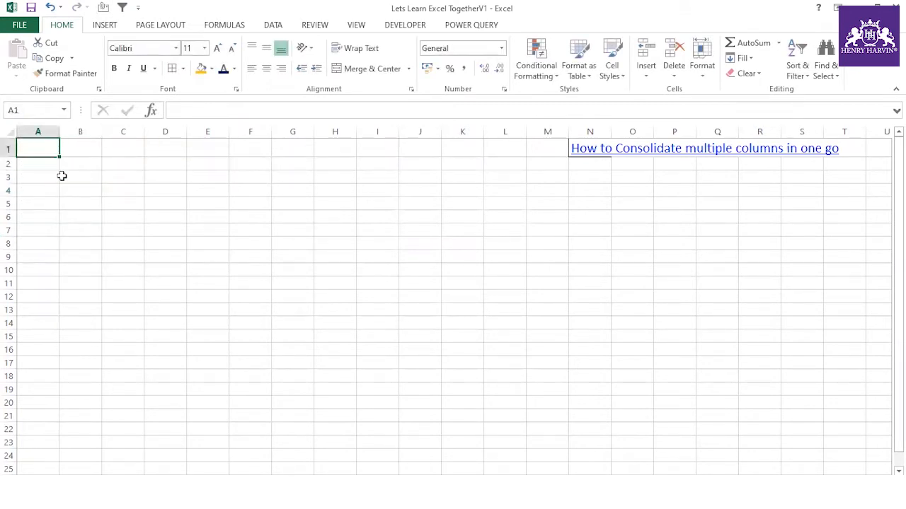
{"action": "type", "text": "1"}
{"action": "key", "text": "Return"}
{"action": "left_click", "coordinate": [54, 148]}
- Fill A1:A20 with the series 1–20 and B1:B20 with 21–40
{"action": "left_click_drag", "start_coordinate": [62, 180], "coordinate": [60, 389]}
{"action": "left_click_drag", "start_coordinate": [57, 406], "coordinate": [58, 406]}
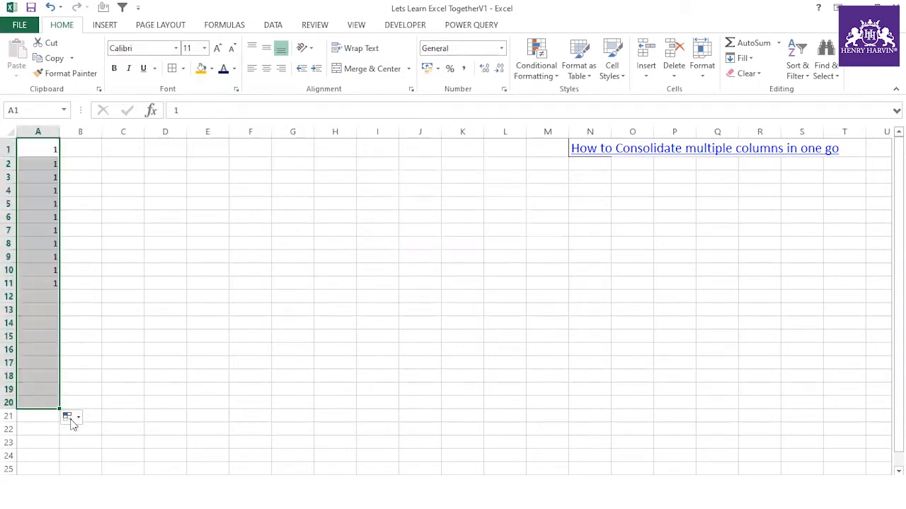
{"action": "left_click", "coordinate": [69, 418]}
{"action": "left_click", "coordinate": [80, 449]}
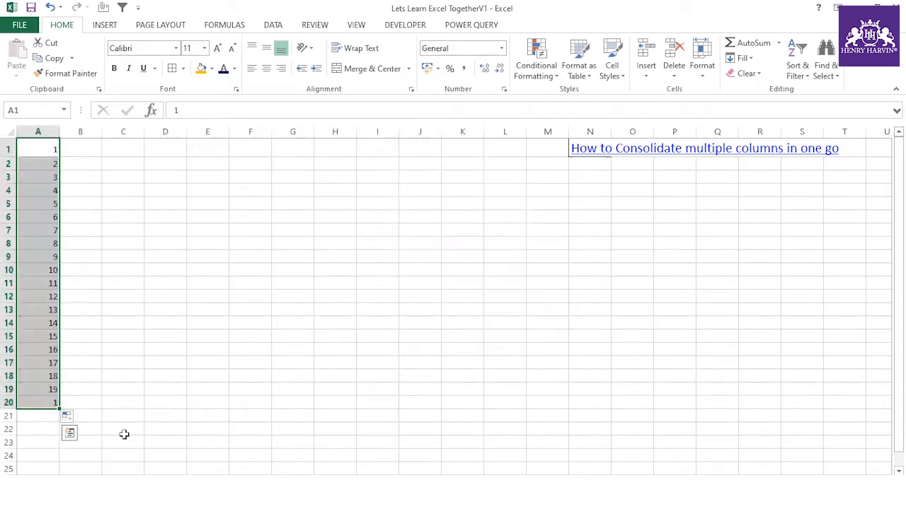
{"action": "left_click", "coordinate": [100, 153]}
{"action": "type", "text": "21"}
{"action": "left_click", "coordinate": [113, 215]}
{"action": "left_click", "coordinate": [94, 148]}
{"action": "left_click", "coordinate": [103, 161]}
{"action": "left_click", "coordinate": [95, 151]}
{"action": "double_click", "coordinate": [101, 157]}
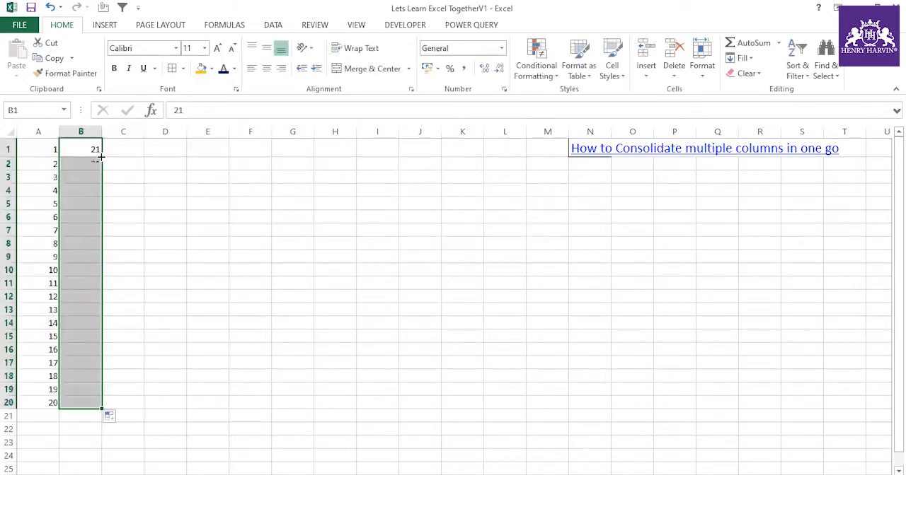
{"action": "left_click", "coordinate": [111, 417]}
{"action": "left_click", "coordinate": [159, 448]}
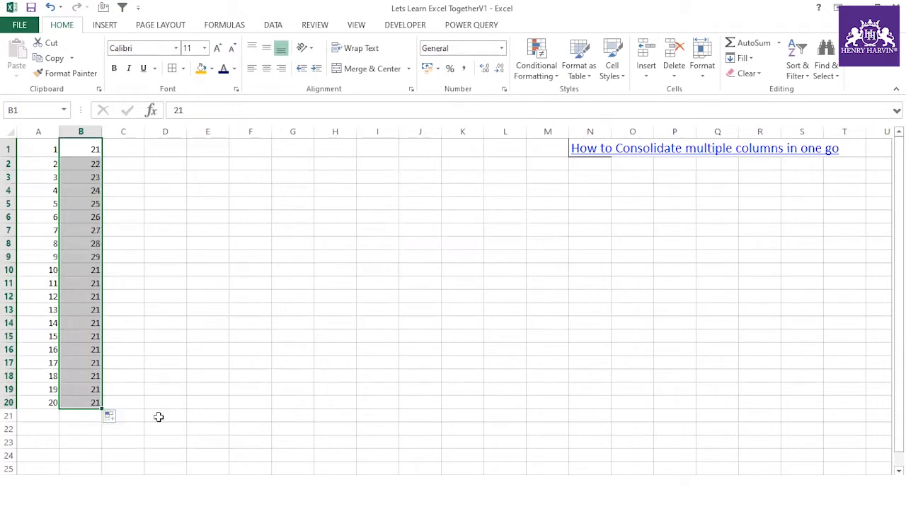
- Fill C1:C20 with the series 41–60 and D1:D20 with 61–80
{"action": "left_click", "coordinate": [119, 145]}
{"action": "type", "text": "4"}
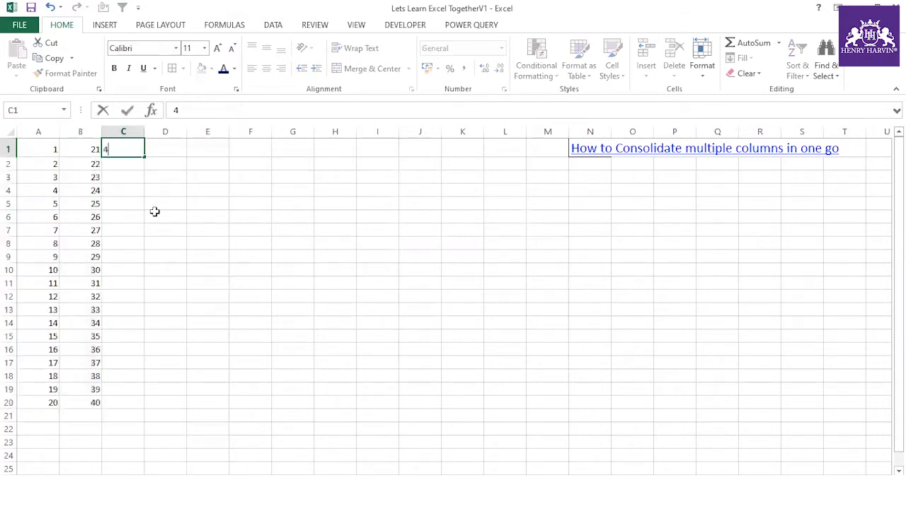
{"action": "left_click", "coordinate": [160, 234]}
{"action": "left_click", "coordinate": [142, 153]}
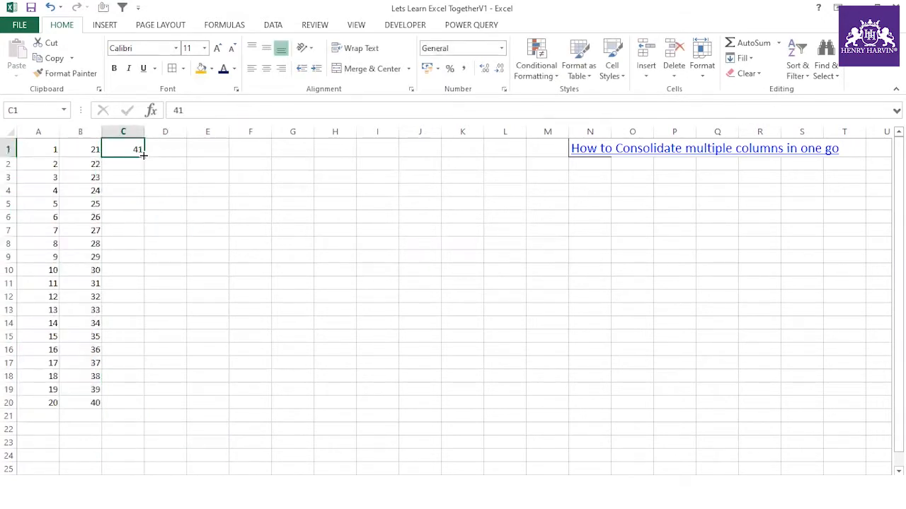
{"action": "left_click_drag", "start_coordinate": [143, 155], "coordinate": [145, 409]}
{"action": "left_click", "coordinate": [155, 418]}
{"action": "left_click", "coordinate": [183, 450]}
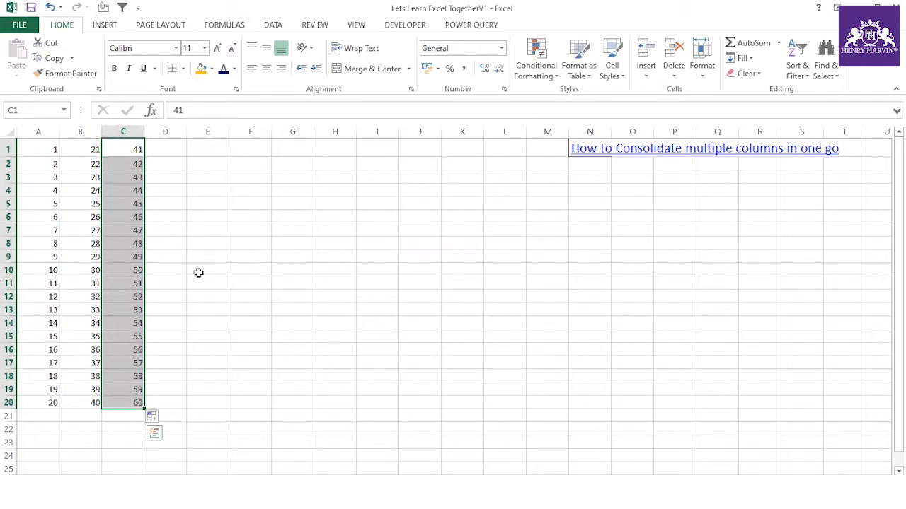
{"action": "left_click", "coordinate": [173, 147]}
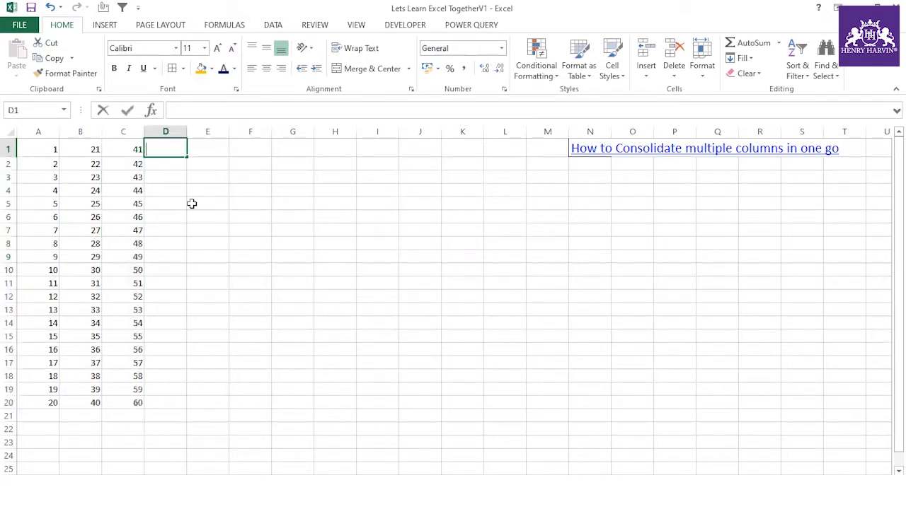
{"action": "type", "text": "61"}
{"action": "left_click", "coordinate": [192, 203]}
{"action": "left_click", "coordinate": [179, 151]}
{"action": "left_click_drag", "start_coordinate": [188, 158], "coordinate": [187, 406]}
{"action": "left_click", "coordinate": [197, 419]}
{"action": "left_click", "coordinate": [237, 450]}
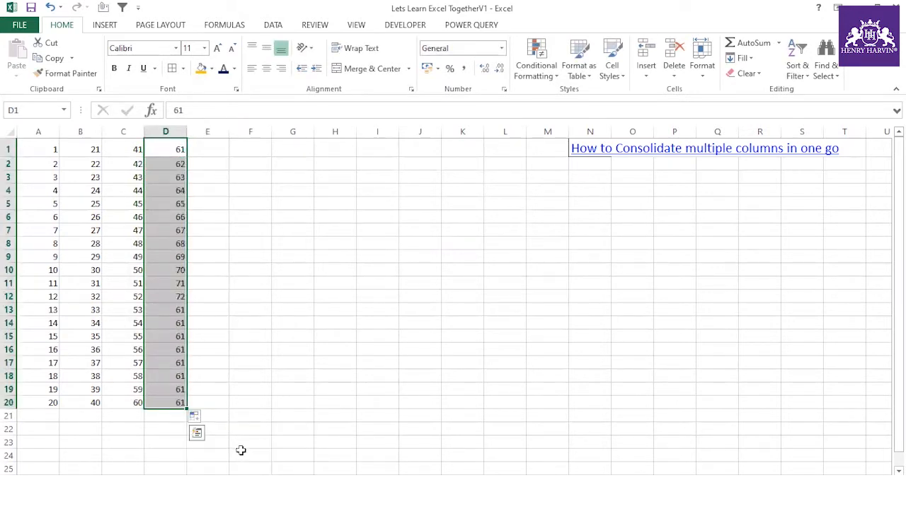
- Fill E1:E20 with the series 81–100, then select the A1:A20 numbers
{"action": "left_click", "coordinate": [213, 146]}
{"action": "type", "text": "81"}
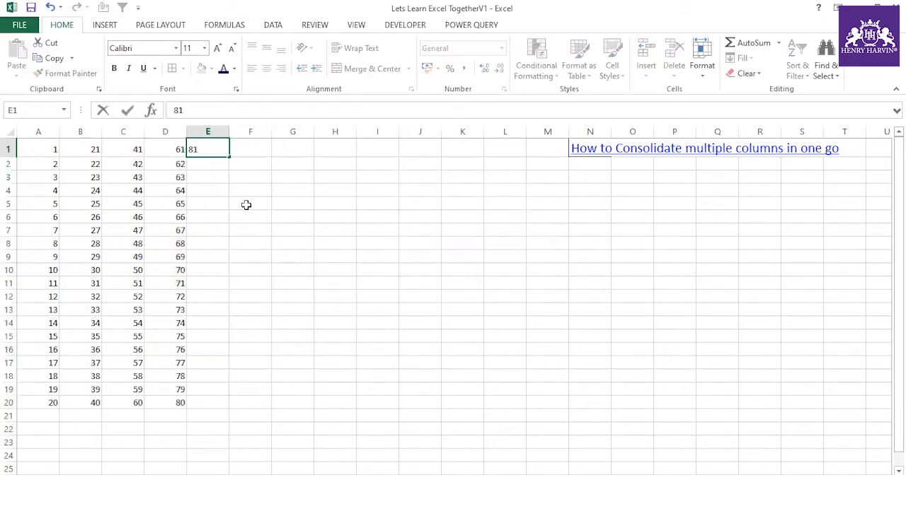
{"action": "left_click", "coordinate": [247, 204]}
{"action": "left_click", "coordinate": [212, 148]}
{"action": "left_click_drag", "start_coordinate": [229, 157], "coordinate": [233, 408]}
{"action": "left_click", "coordinate": [238, 418]}
{"action": "left_click", "coordinate": [269, 451]}
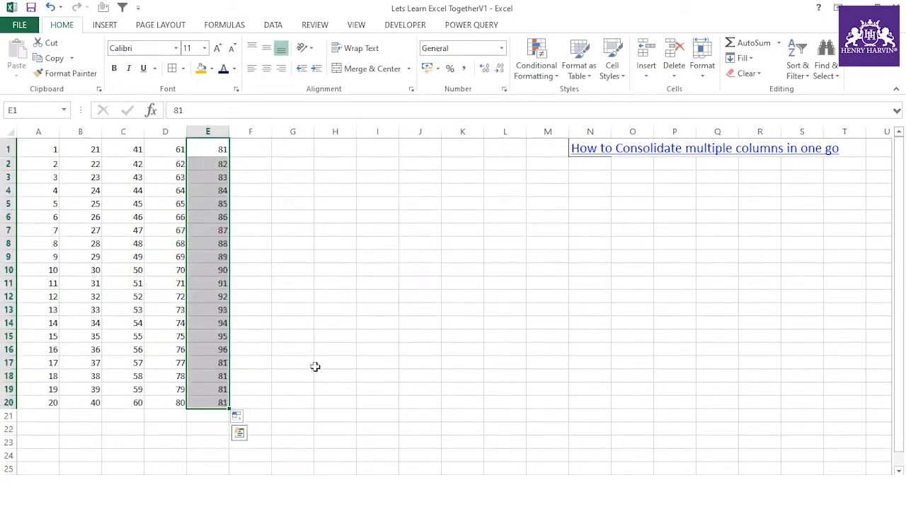
{"action": "left_click", "coordinate": [328, 330]}
{"action": "left_click_drag", "start_coordinate": [51, 145], "coordinate": [53, 401]}
{"action": "left_click_drag", "start_coordinate": [97, 146], "coordinate": [92, 402]}
{"action": "left_click_drag", "start_coordinate": [205, 143], "coordinate": [207, 404]}
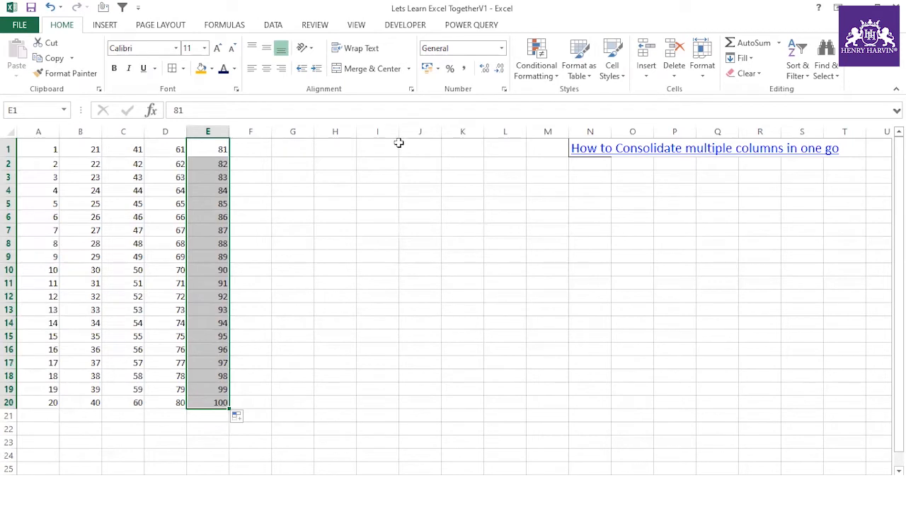
{"action": "left_click_drag", "start_coordinate": [40, 153], "coordinate": [45, 402]}
- Stack the numbers 1–20 and 21–40 into column H, starting at H1 and H21
{"action": "key", "text": "ctrl+c"}
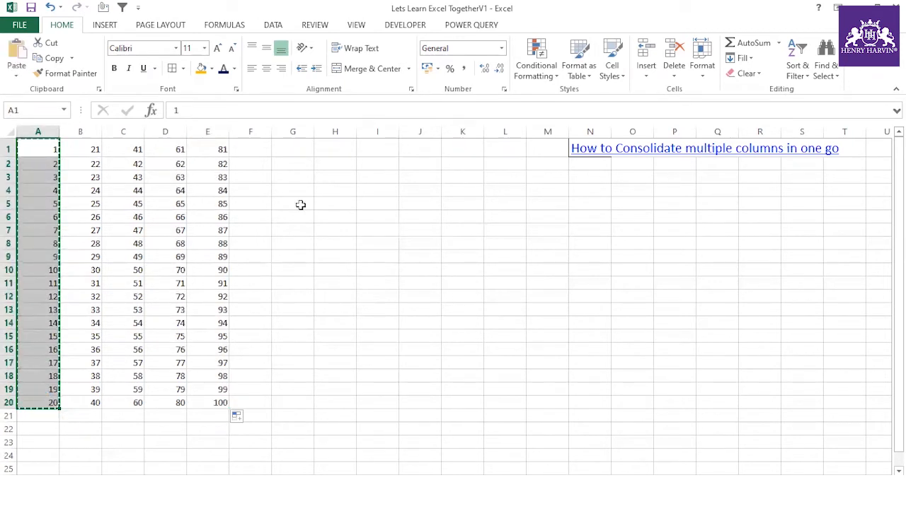
{"action": "left_click", "coordinate": [341, 145]}
{"action": "key", "text": "ctrl+v"}
{"action": "left_click", "coordinate": [332, 420]}
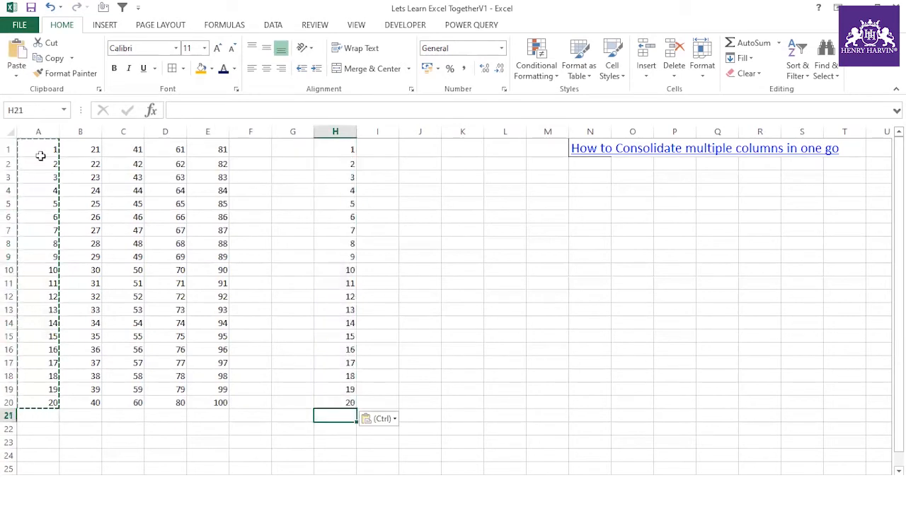
{"action": "left_click_drag", "start_coordinate": [74, 149], "coordinate": [89, 399]}
{"action": "key", "text": "ctrl+c"}
{"action": "left_click", "coordinate": [333, 416]}
{"action": "key", "text": "ctrl+v"}
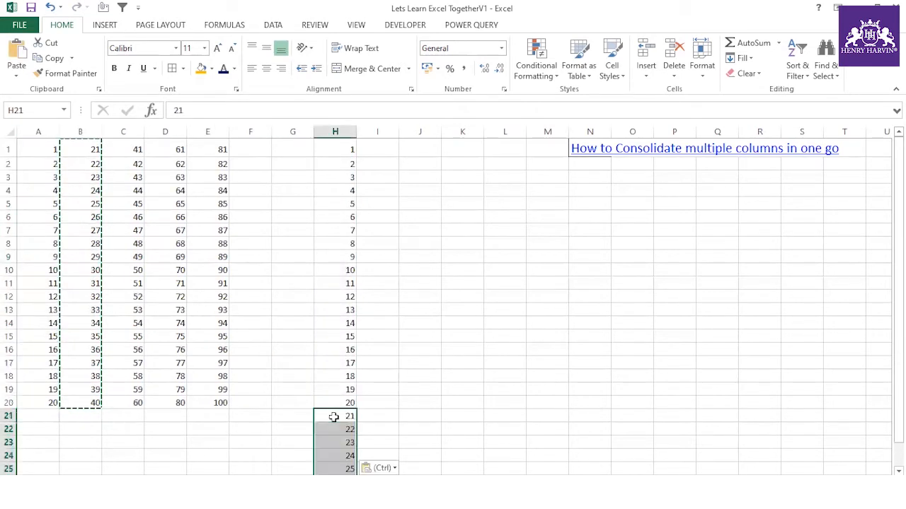
- Clear all the stacked numbers out of column H
{"action": "left_click", "coordinate": [337, 132]}
{"action": "key", "text": "Delete"}
{"action": "left_click", "coordinate": [390, 193]}
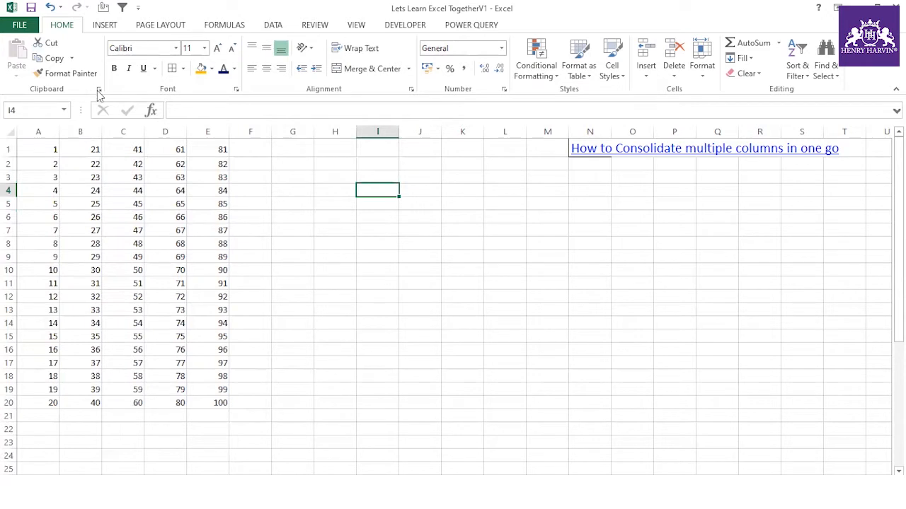
- Copy B1, show the Clipboard pane, and empty its collected items
{"action": "left_click", "coordinate": [83, 154]}
{"action": "key", "text": "ctrl+c"}
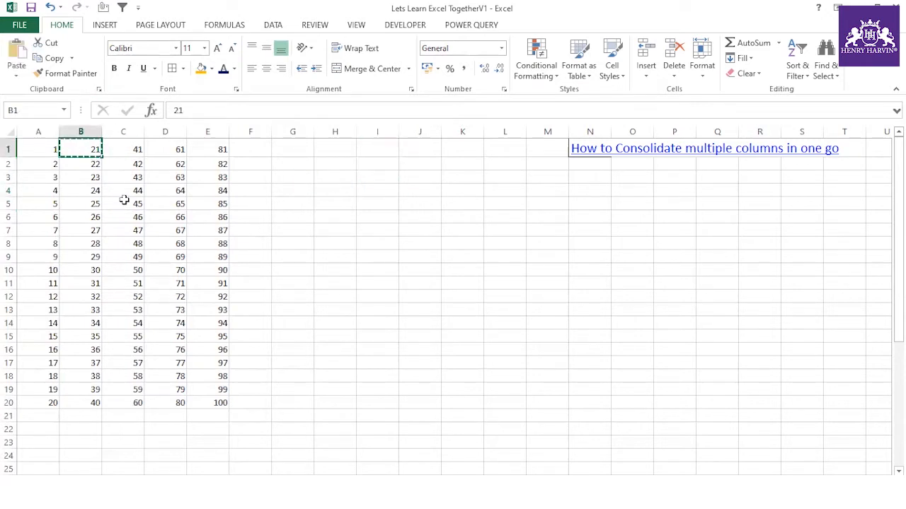
{"action": "left_click", "coordinate": [100, 91]}
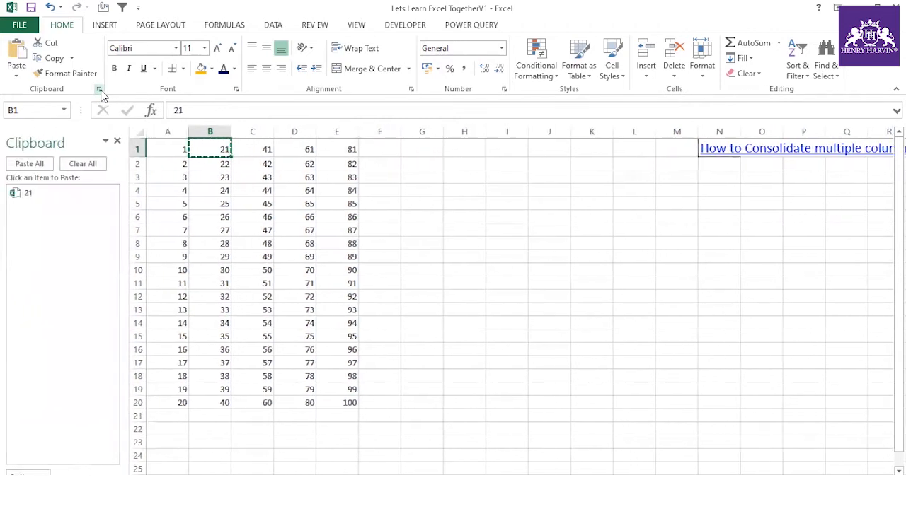
{"action": "left_click", "coordinate": [104, 137]}
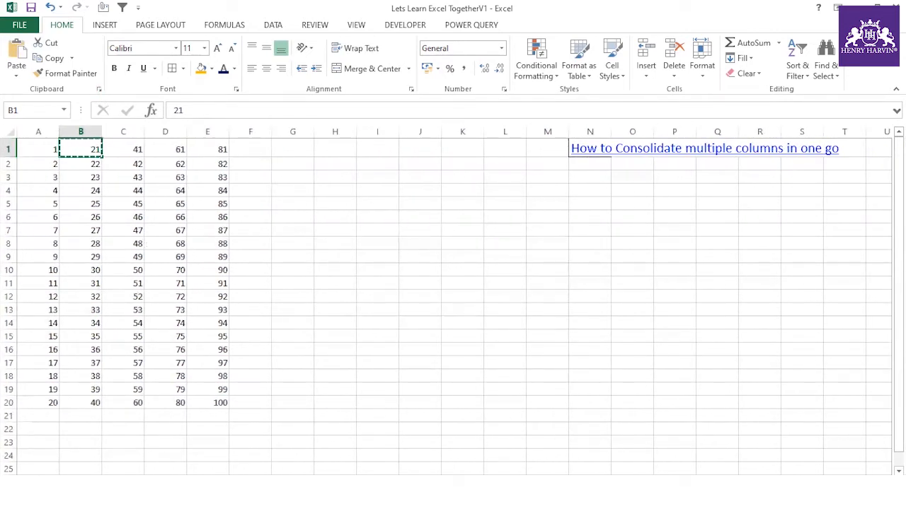
{"action": "left_click", "coordinate": [99, 89]}
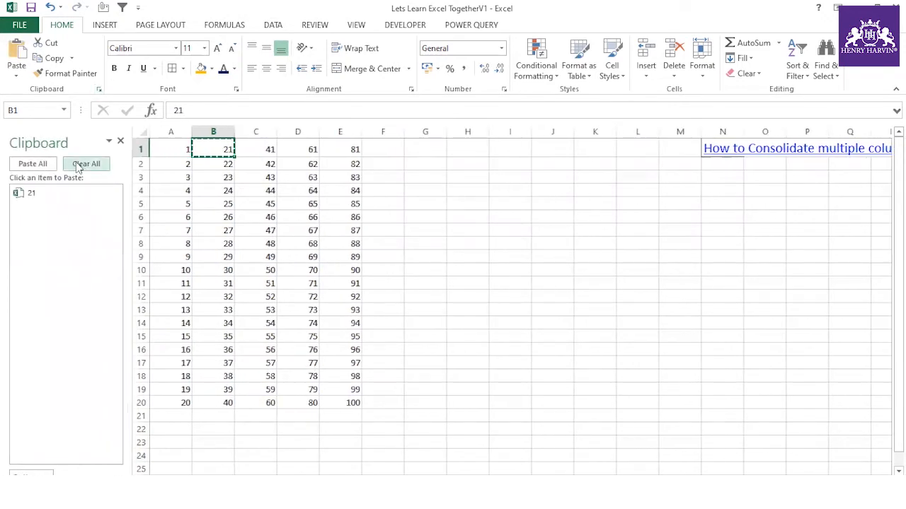
{"action": "left_click", "coordinate": [86, 165]}
- Copy A1:A20 into the Clipboard pane, then clear all collected items again
{"action": "left_click", "coordinate": [212, 188]}
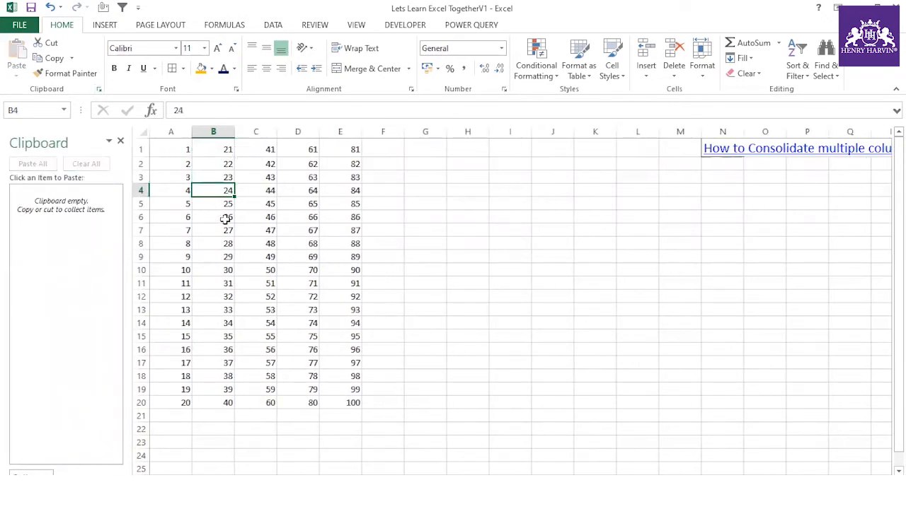
{"action": "left_click", "coordinate": [178, 147]}
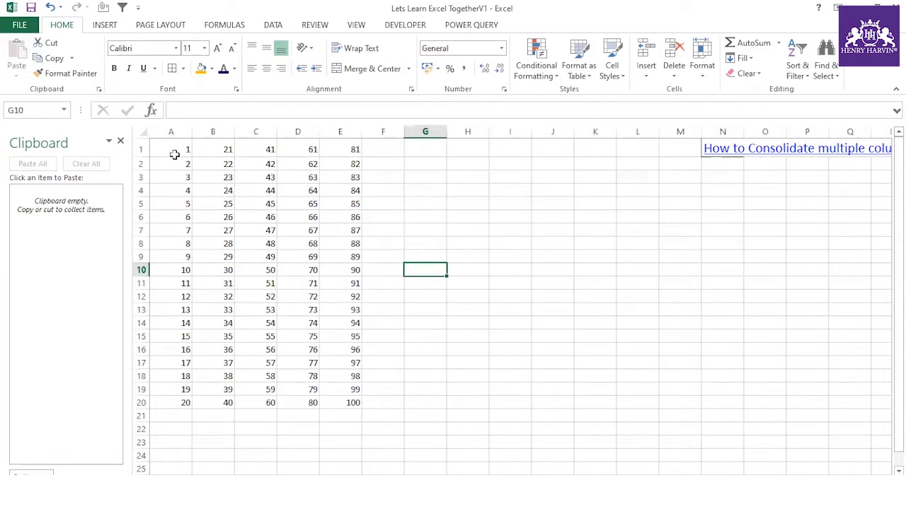
{"action": "left_click_drag", "start_coordinate": [176, 151], "coordinate": [184, 403]}
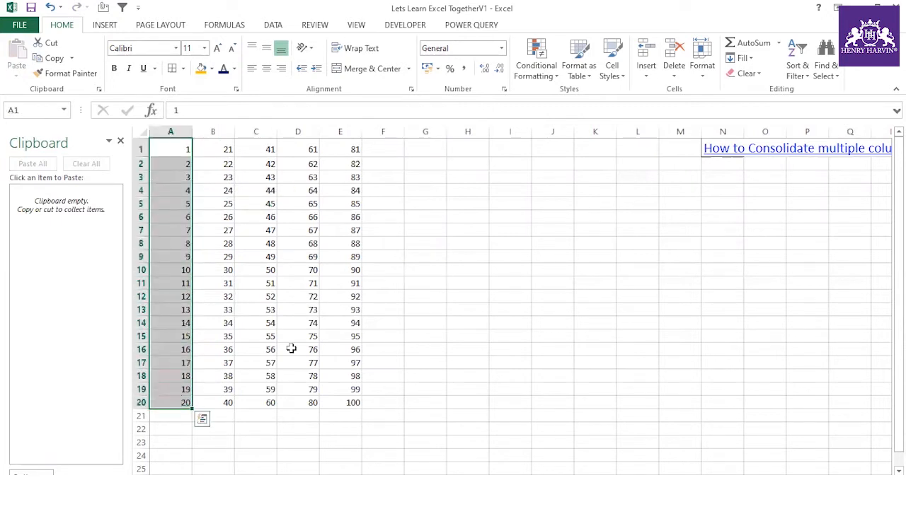
{"action": "key", "text": "ctrl+c"}
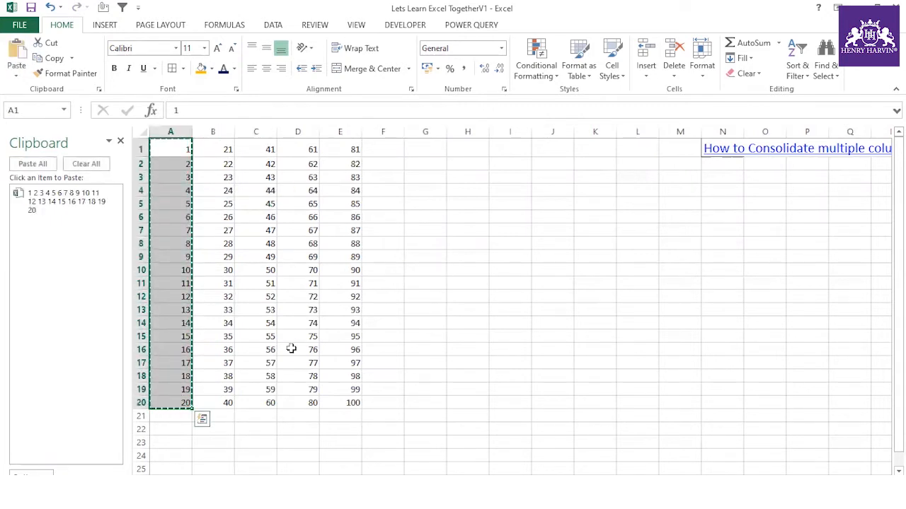
{"action": "key", "text": "Escape"}
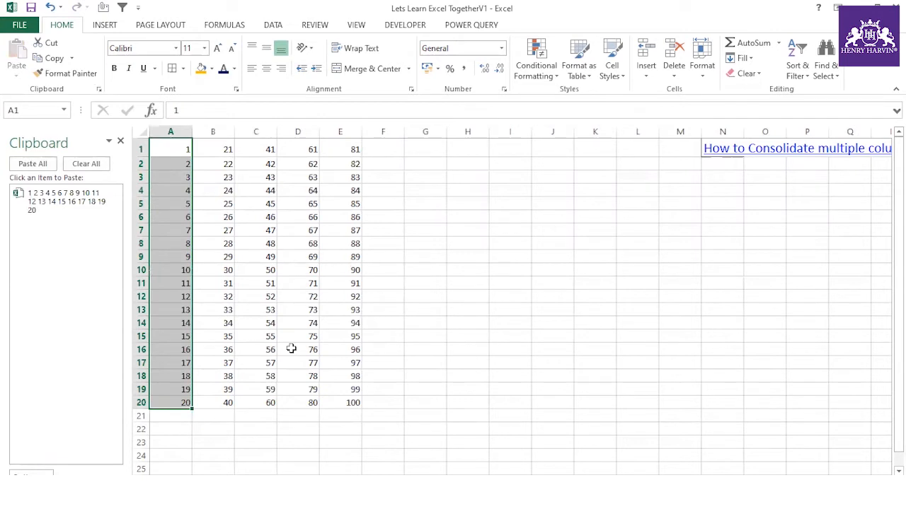
{"action": "key", "text": "ctrl+Down"}
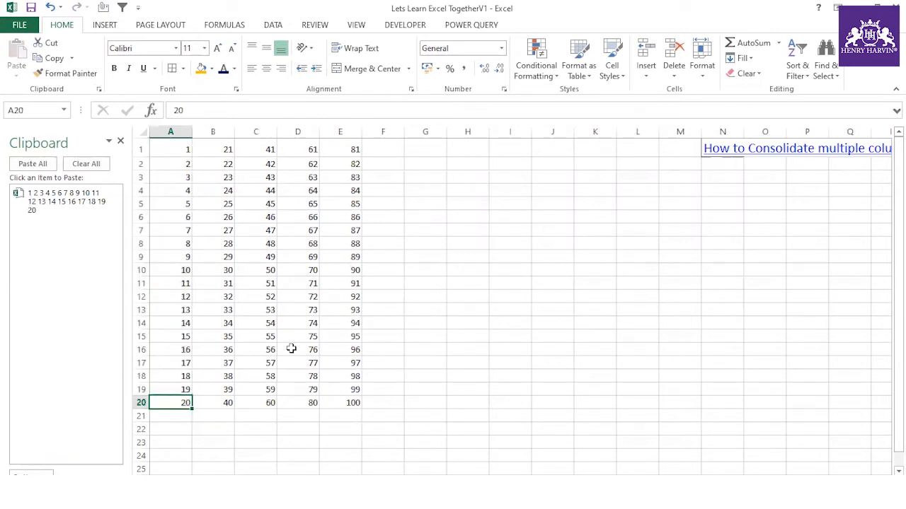
{"action": "key", "text": "ctrl+Right"}
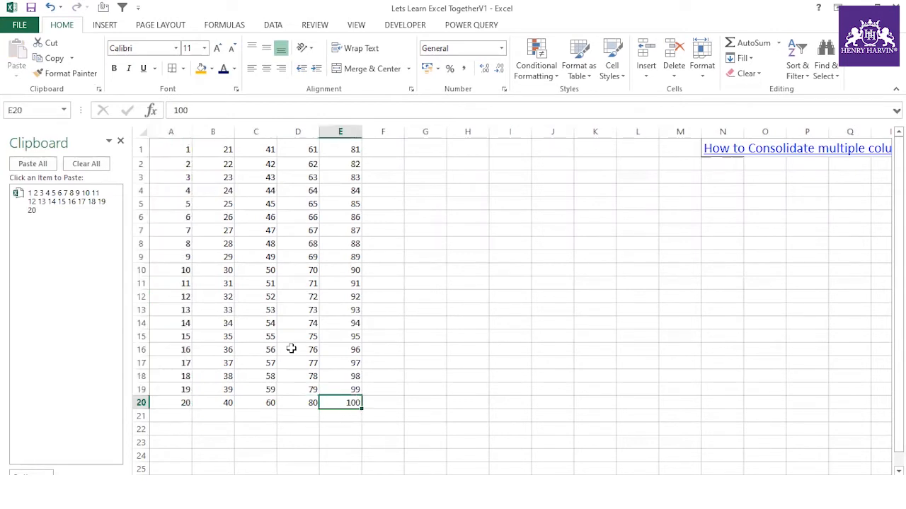
{"action": "left_click", "coordinate": [99, 167]}
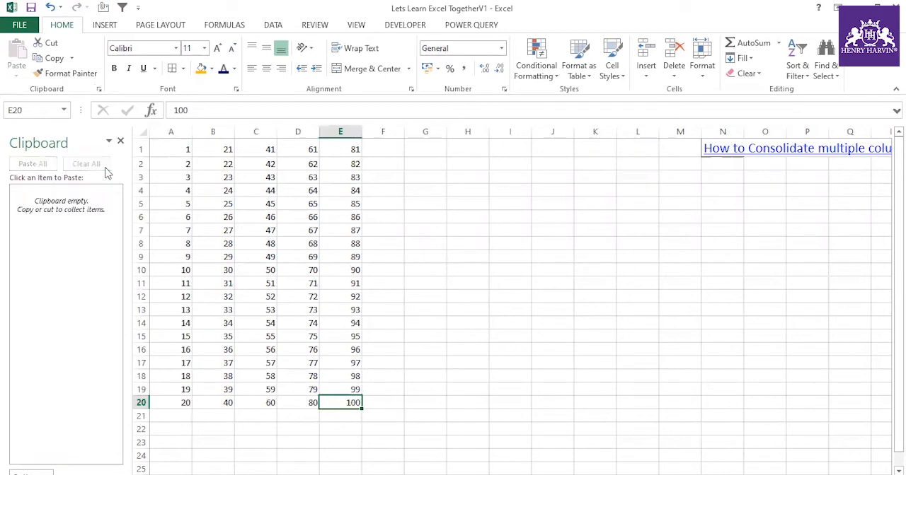
{"action": "left_click", "coordinate": [180, 147]}
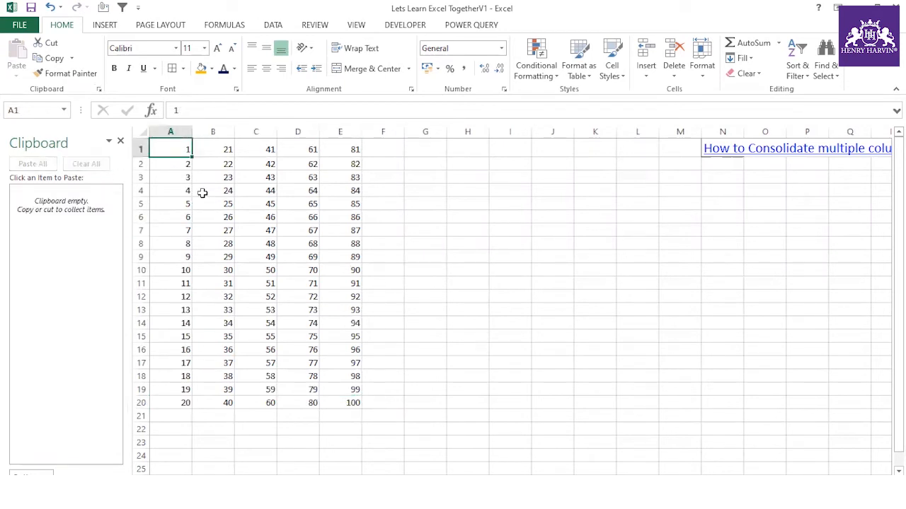
- Copy A1:A20 and B1:B20 into the clipboard collection, then clear it to start over
{"action": "key", "text": "ctrl+shift+Down"}
{"action": "key", "text": "ctrl+c"}
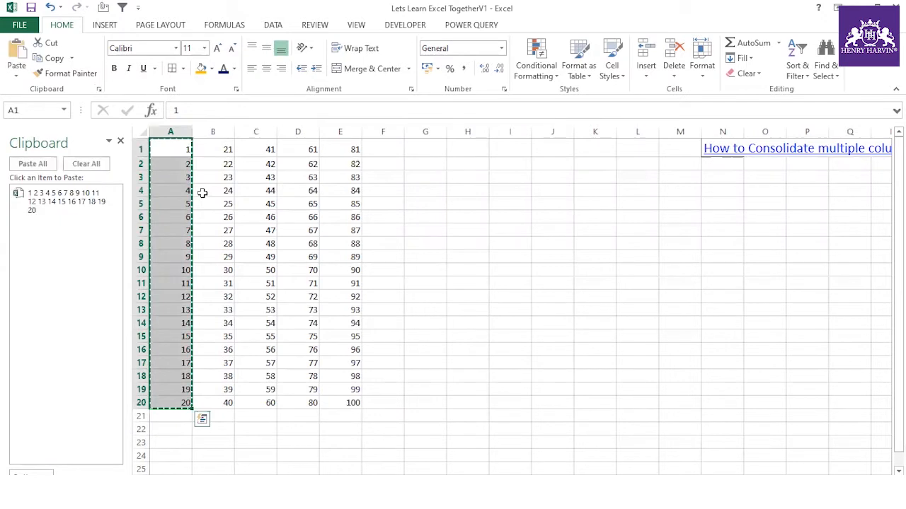
{"action": "key", "text": "Escape"}
{"action": "key", "text": "ctrl+Down"}
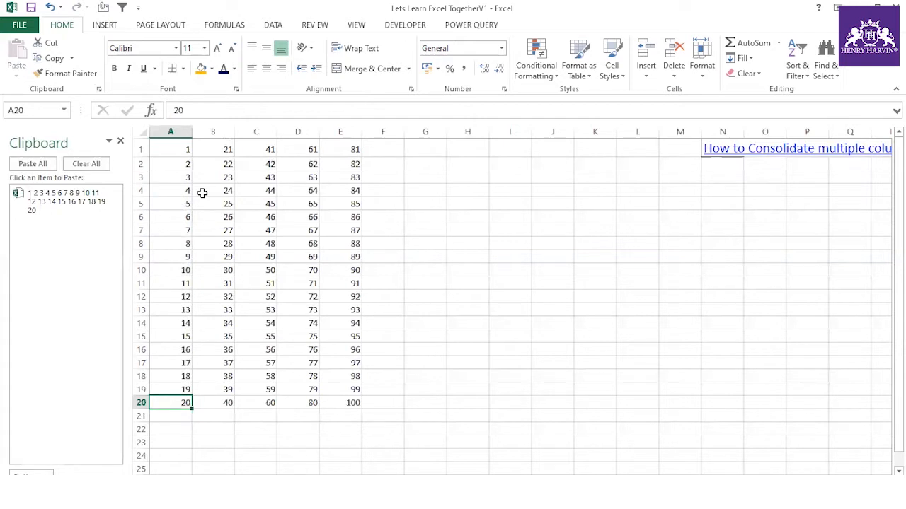
{"action": "key", "text": "Right"}
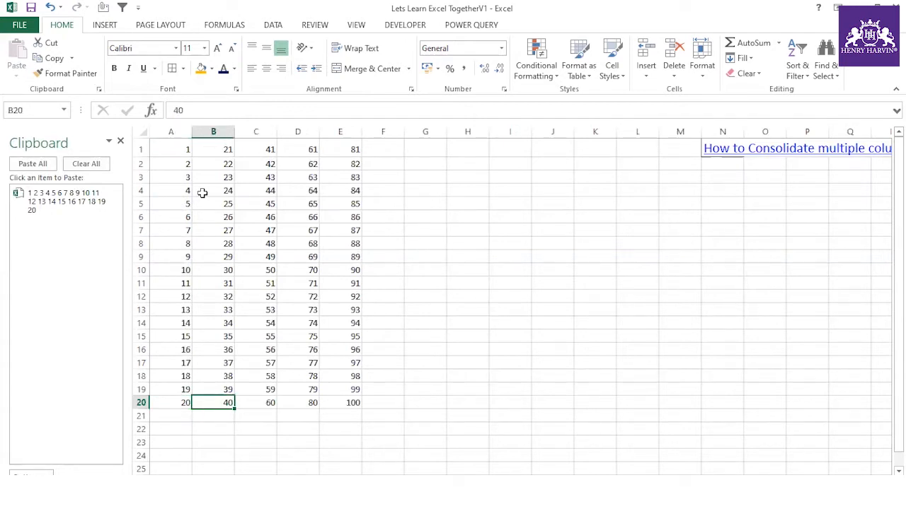
{"action": "key", "text": "ctrl+shift+Up"}
{"action": "key", "text": "ctrl+c"}
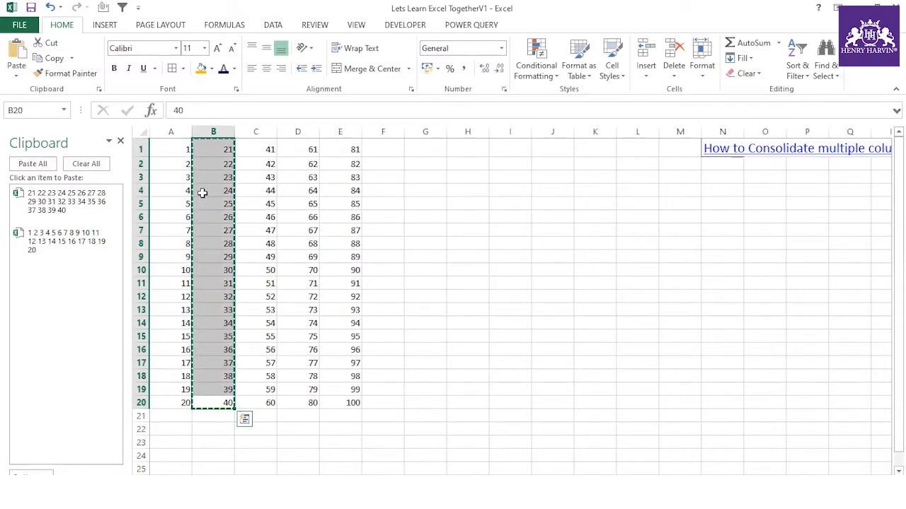
{"action": "key", "text": "Escape"}
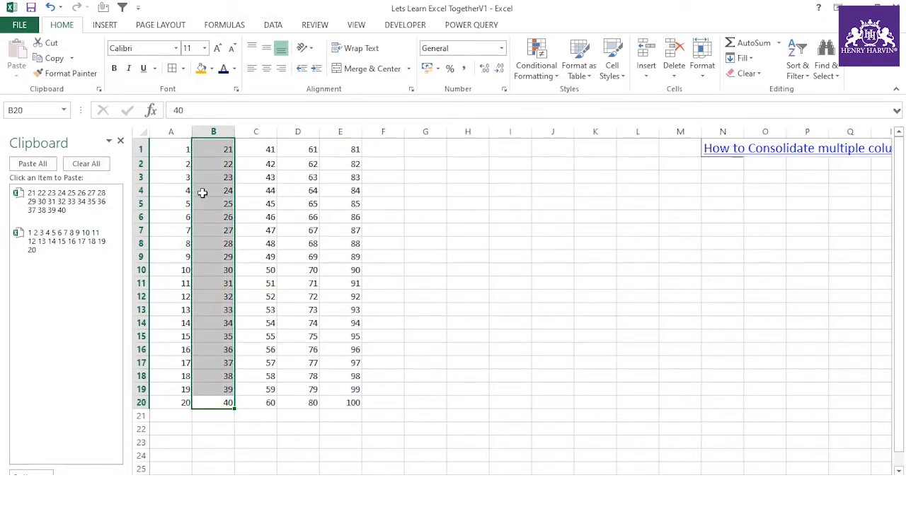
{"action": "key", "text": "ctrl+Down"}
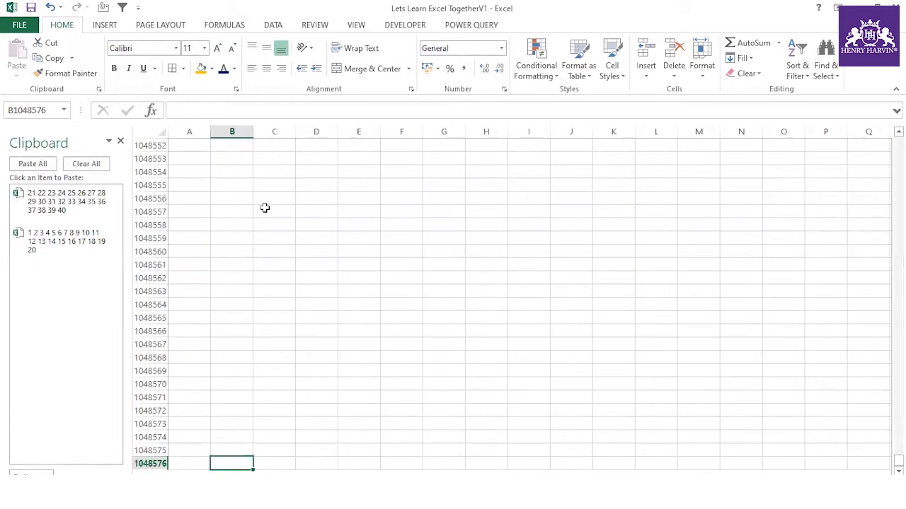
{"action": "left_click_drag", "start_coordinate": [898, 461], "coordinate": [898, 138]}
{"action": "left_click", "coordinate": [86, 165]}
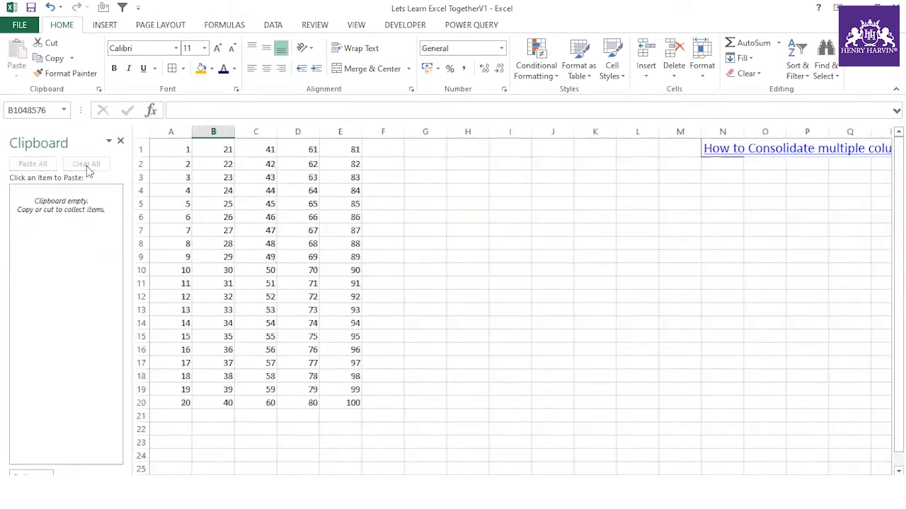
{"action": "left_click", "coordinate": [421, 255]}
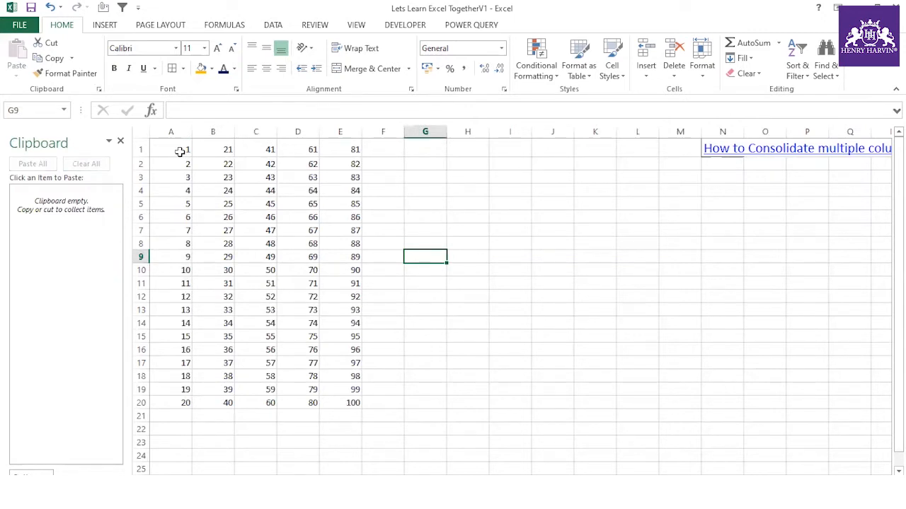
- Copy A1:A20 and B1:B20 again as two separate clipboard items
{"action": "left_click", "coordinate": [181, 152]}
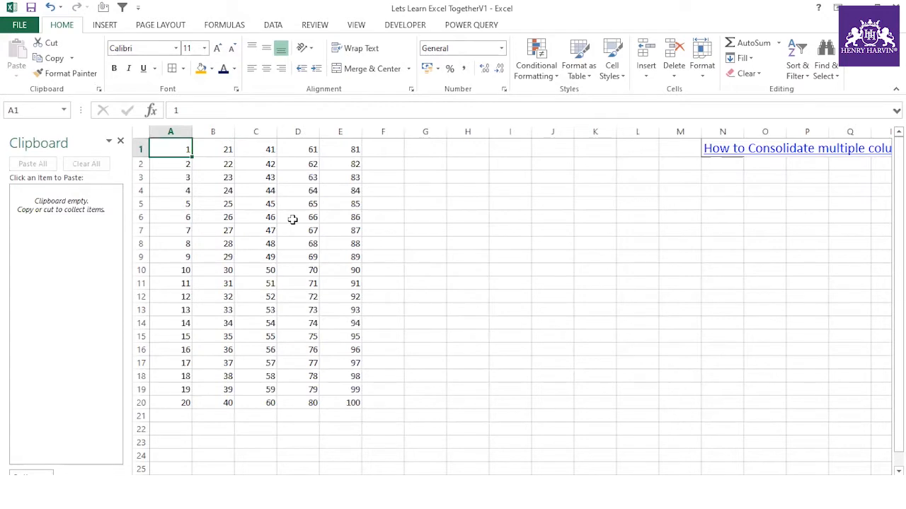
{"action": "key", "text": "ctrl+shift+Down"}
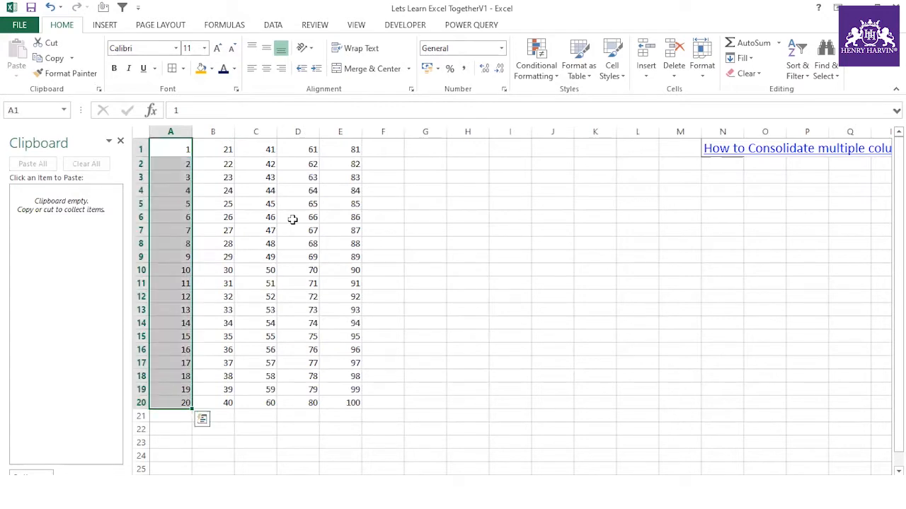
{"action": "key", "text": "ctrl+c"}
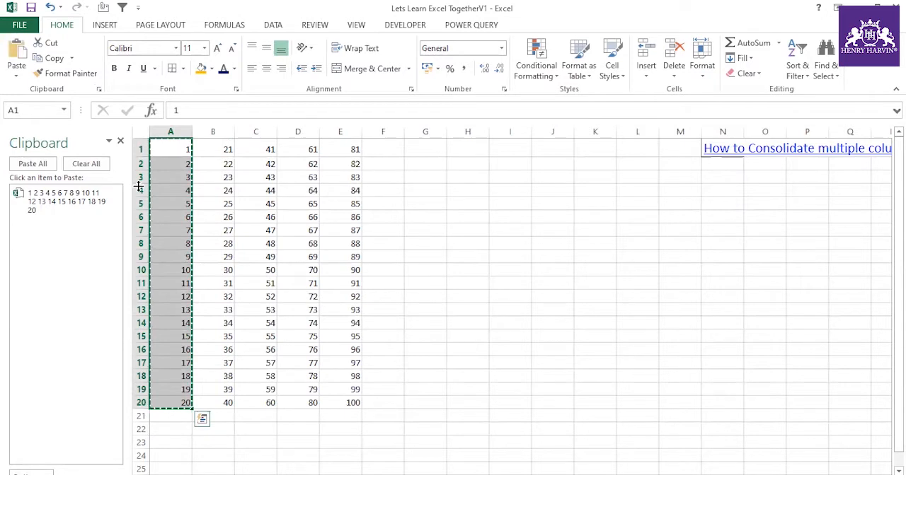
{"action": "key", "text": "Escape"}
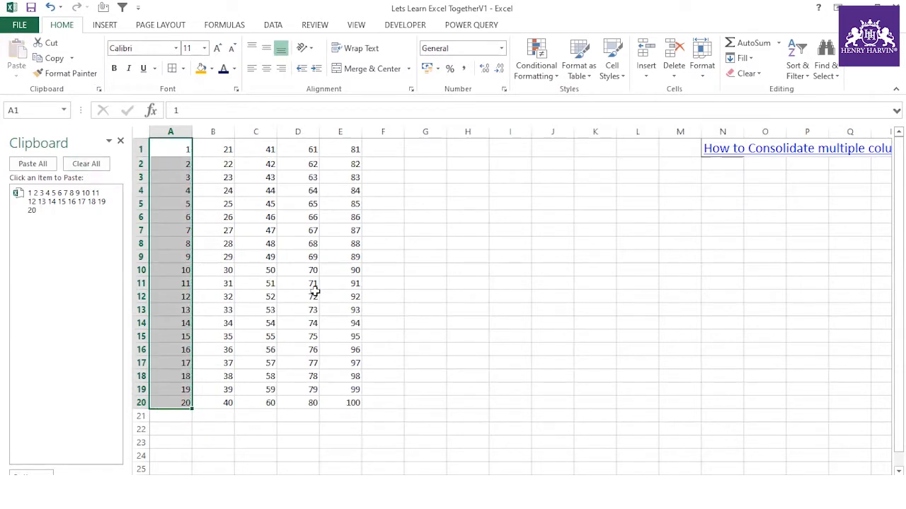
{"action": "key", "text": "ctrl+Down"}
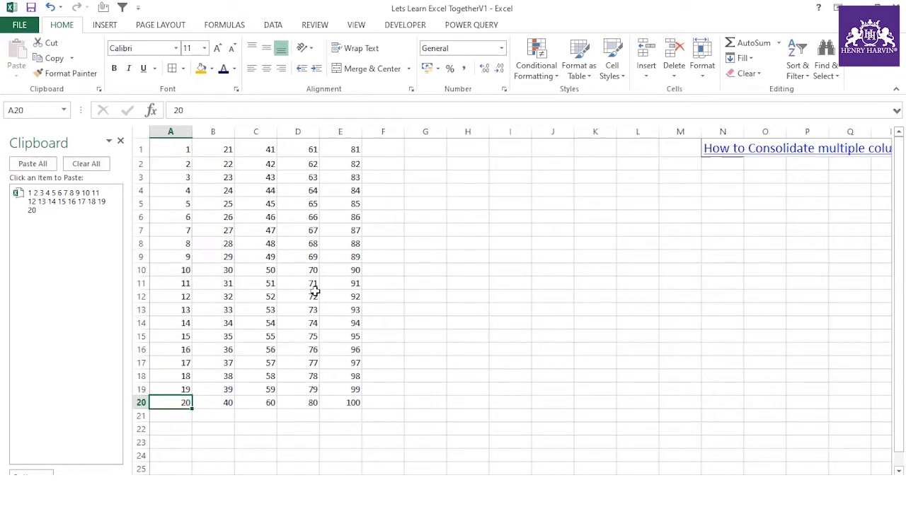
{"action": "key", "text": "Right"}
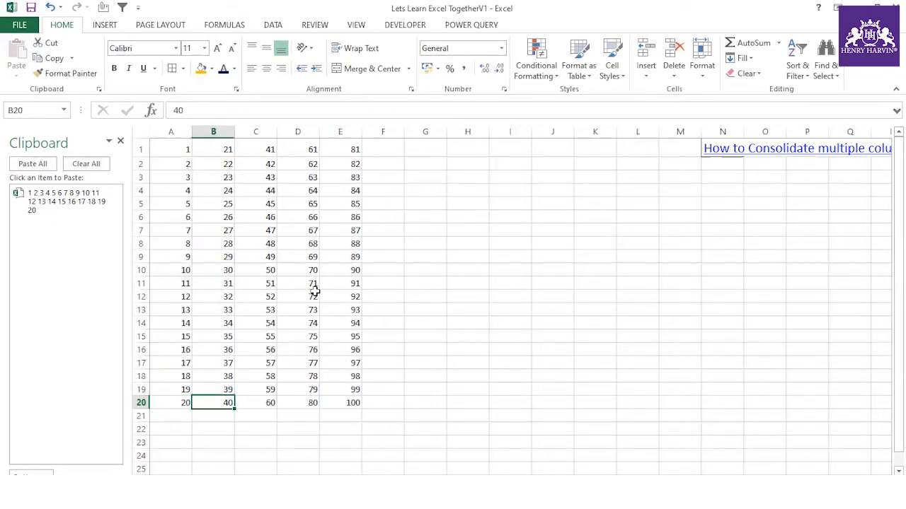
{"action": "key", "text": "ctrl+shift+Up"}
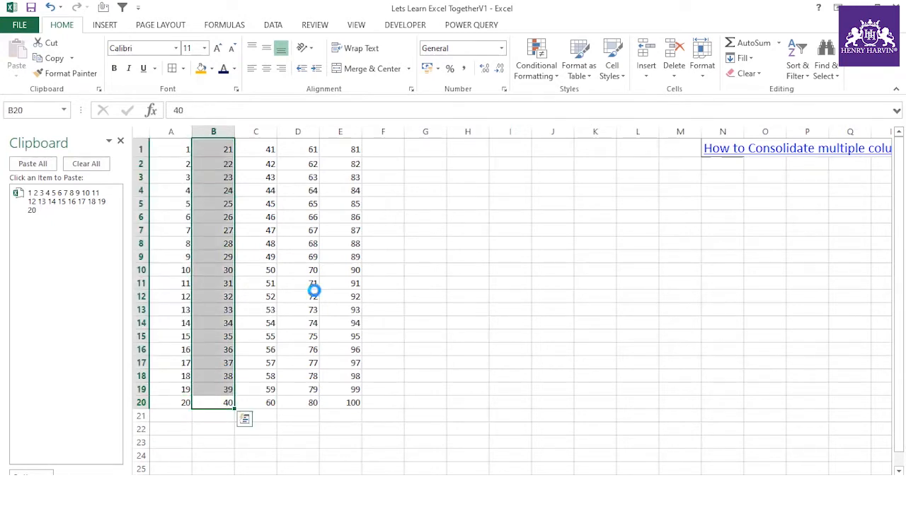
{"action": "key", "text": "ctrl+c"}
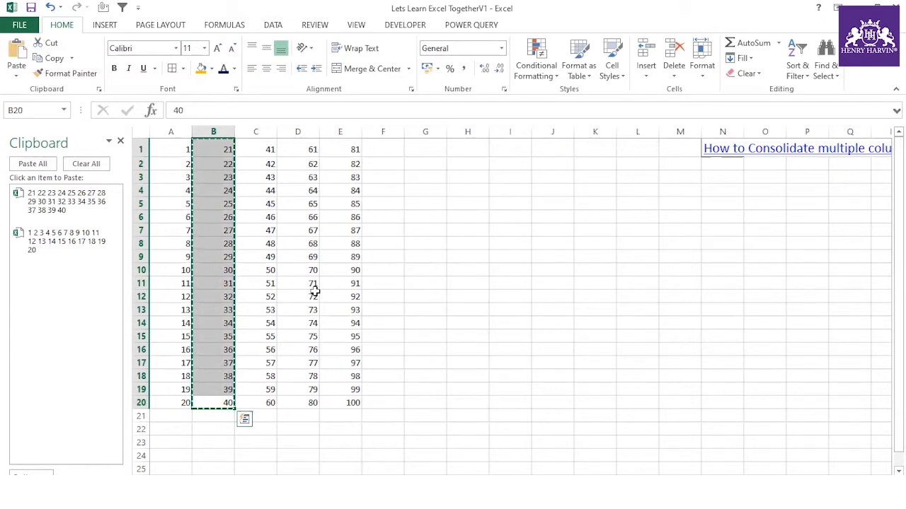
{"action": "key", "text": "Escape"}
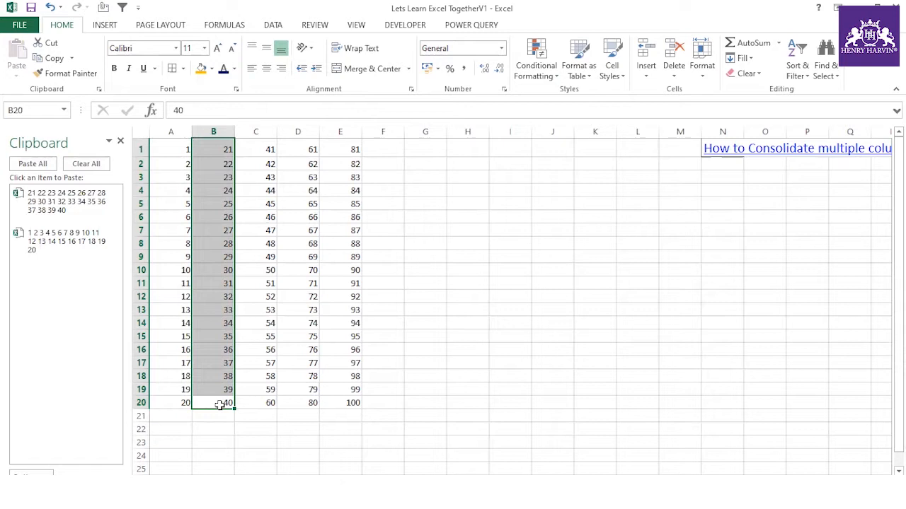
- Add columns C (41–60), D (61–80) and E (81–100) to the clipboard collection
{"action": "key", "text": "Right"}
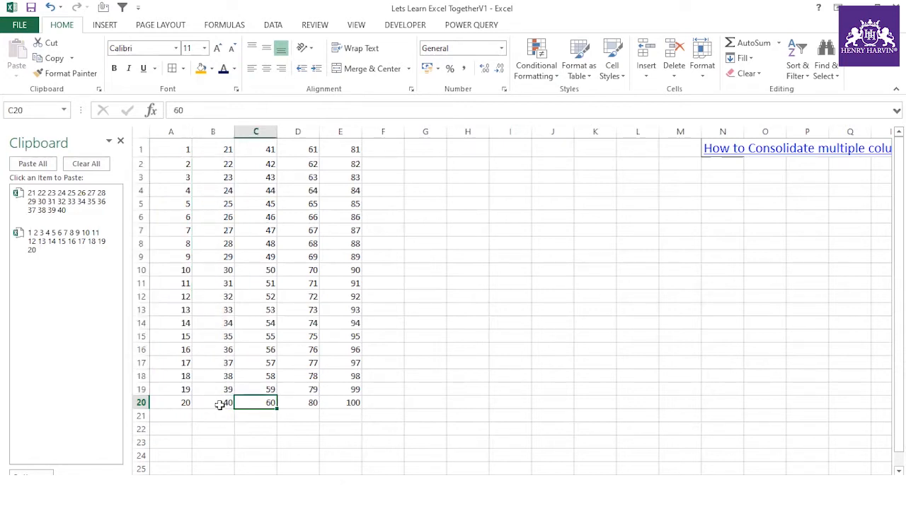
{"action": "key", "text": "ctrl+shift+Up"}
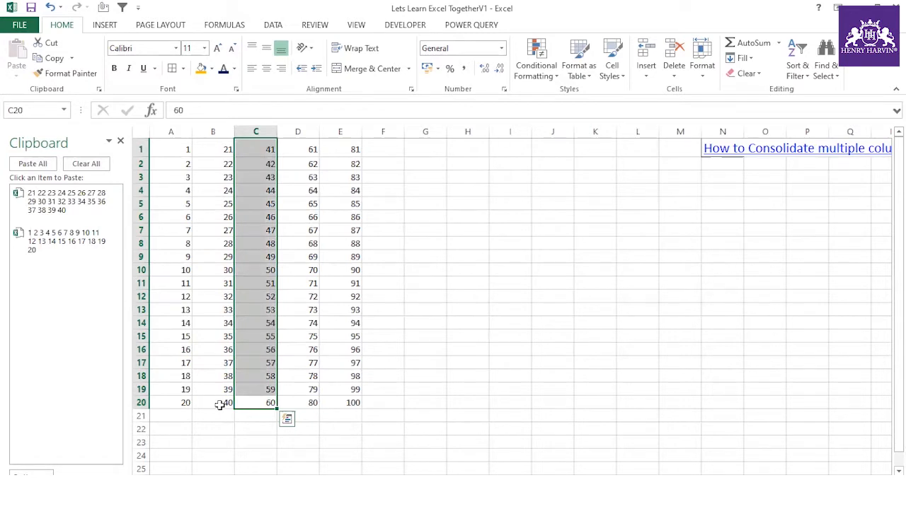
{"action": "key", "text": "ctrl+c"}
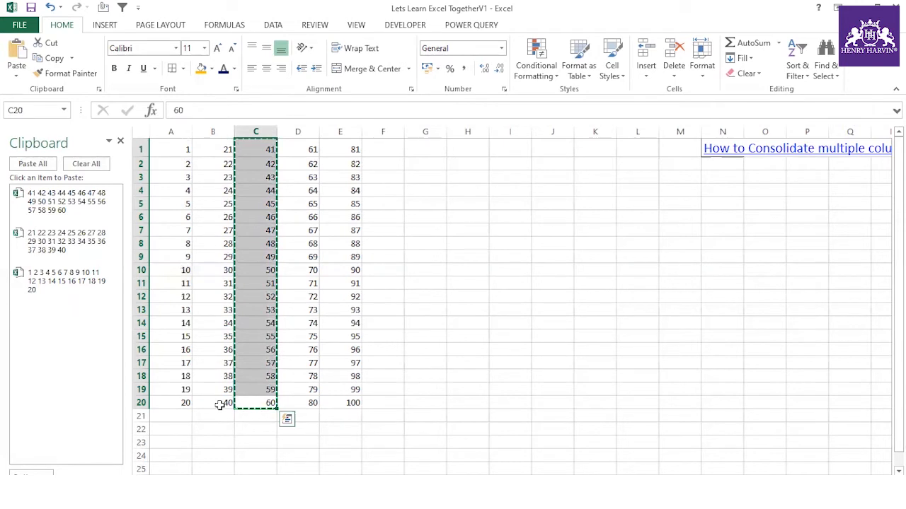
{"action": "key", "text": "Escape"}
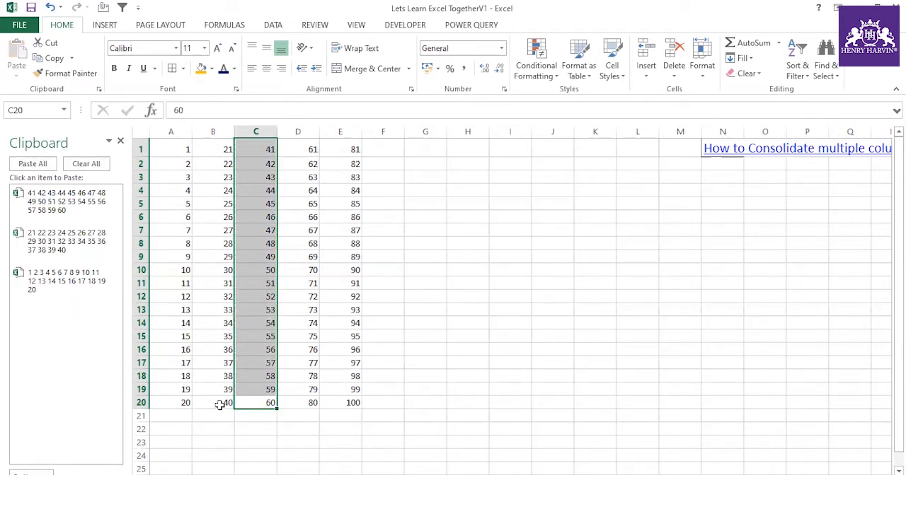
{"action": "key", "text": "Right"}
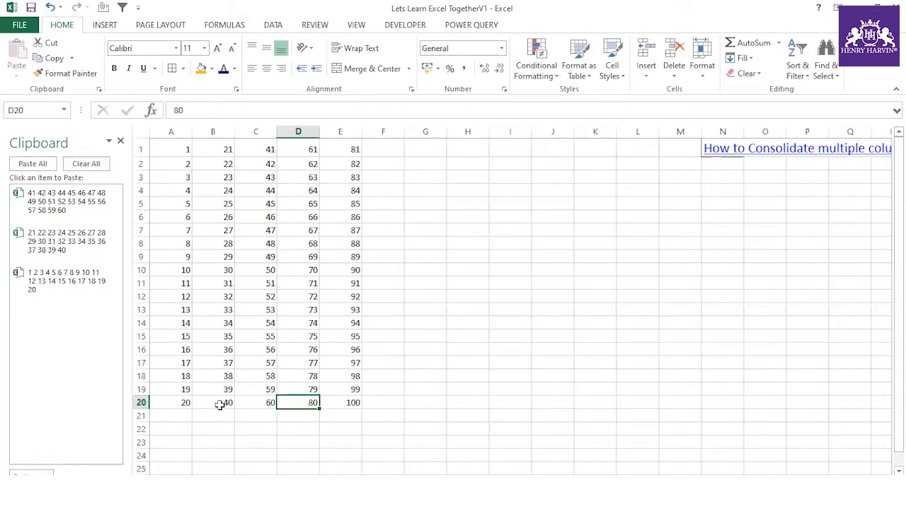
{"action": "key", "text": "ctrl+shift+Up"}
{"action": "key", "text": "ctrl+c"}
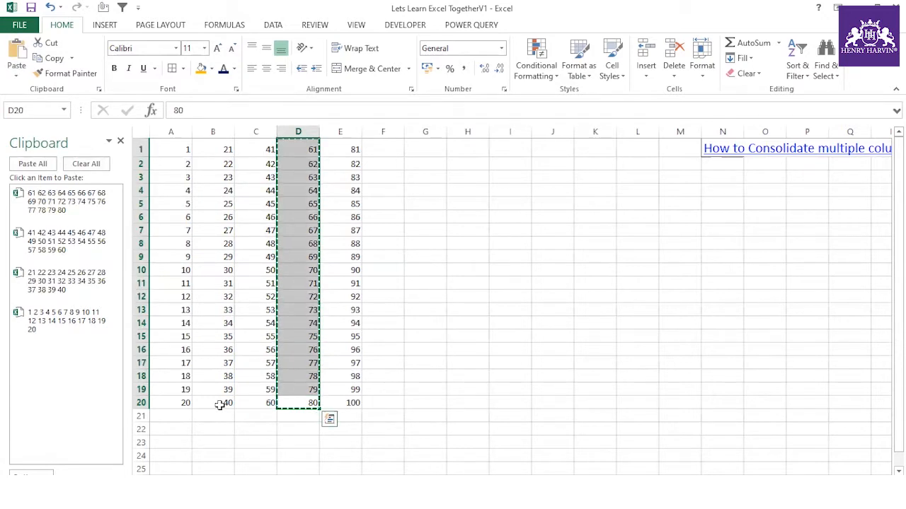
{"action": "key", "text": "Escape"}
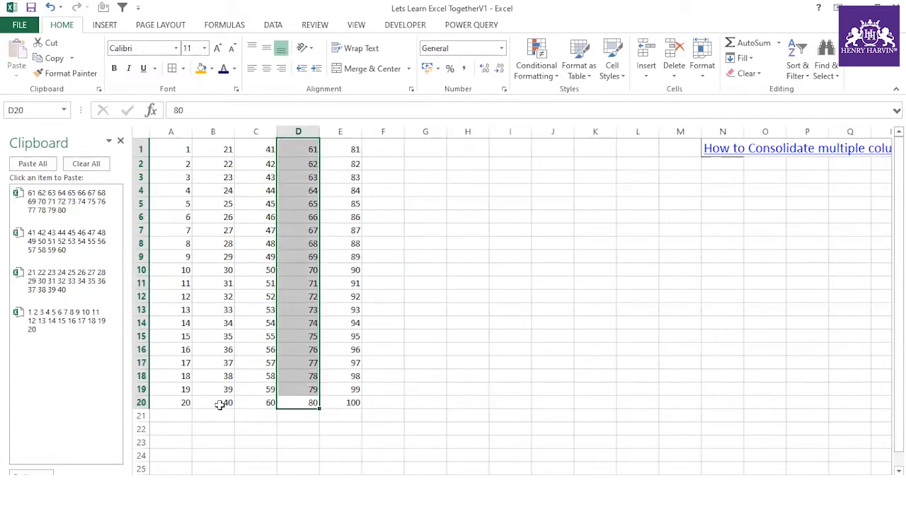
{"action": "key", "text": "Right"}
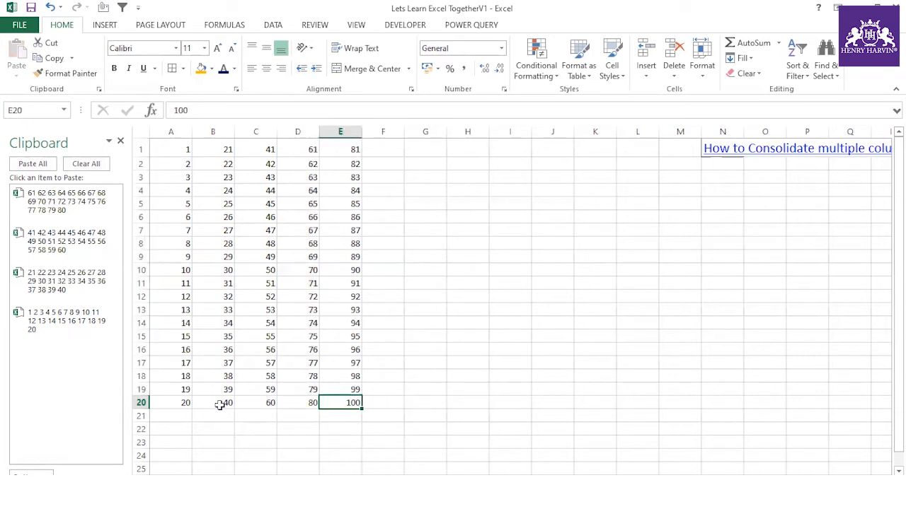
{"action": "key", "text": "ctrl+shift+Up"}
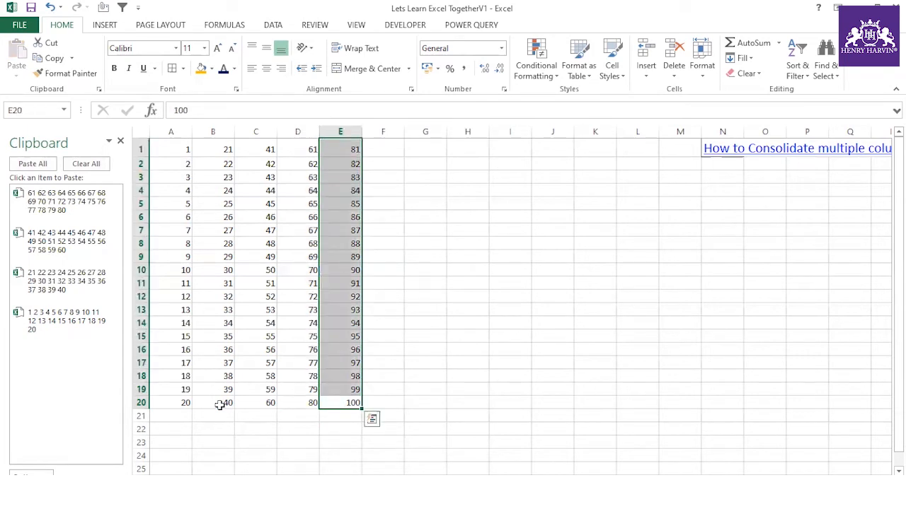
{"action": "key", "text": "ctrl+c"}
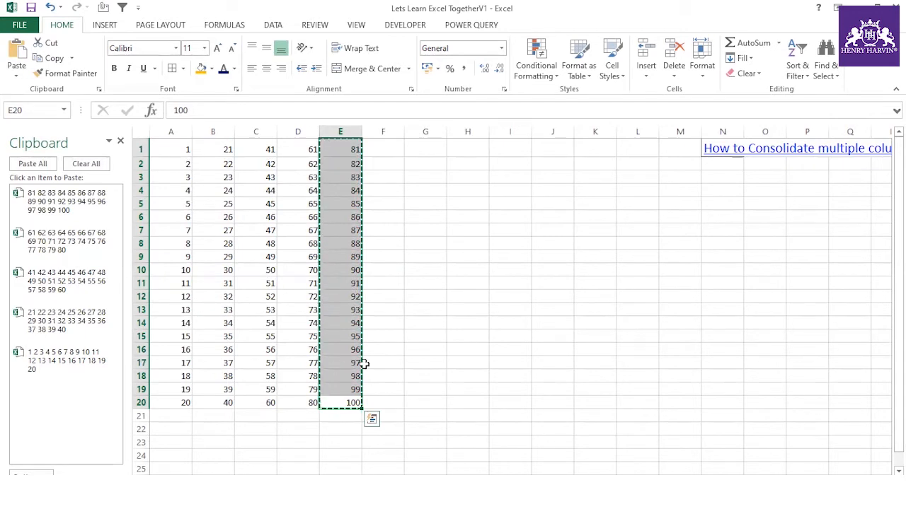
{"action": "key", "text": "Escape"}
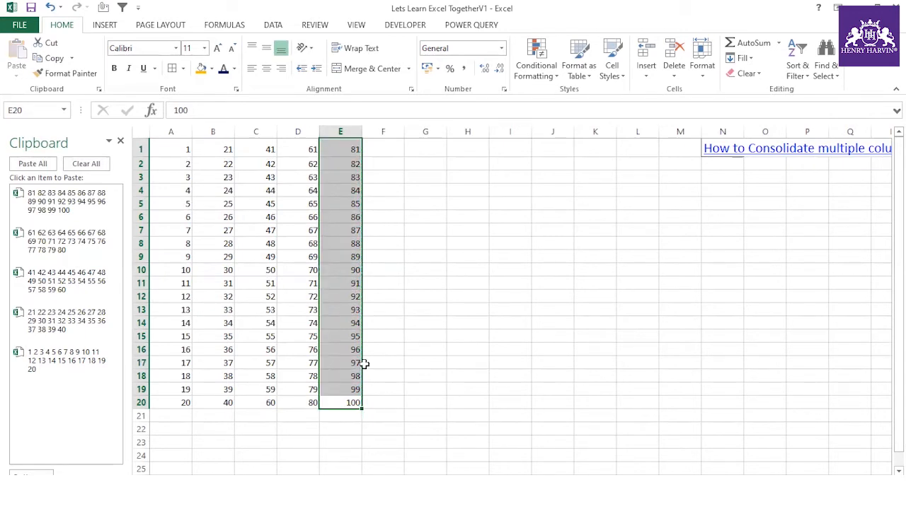
- Paste all five clipboard items at I1 so column I lists 1 through 100
{"action": "left_click", "coordinate": [435, 356]}
{"action": "left_click", "coordinate": [498, 145]}
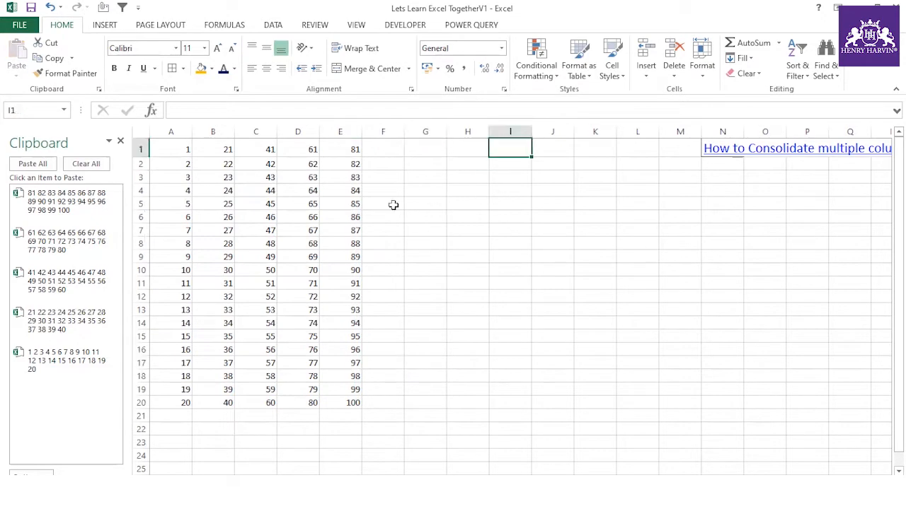
{"action": "left_click", "coordinate": [32, 164]}
{"action": "scroll", "coordinate": [479, 269], "scroll_direction": "down", "scroll_amount": 20}
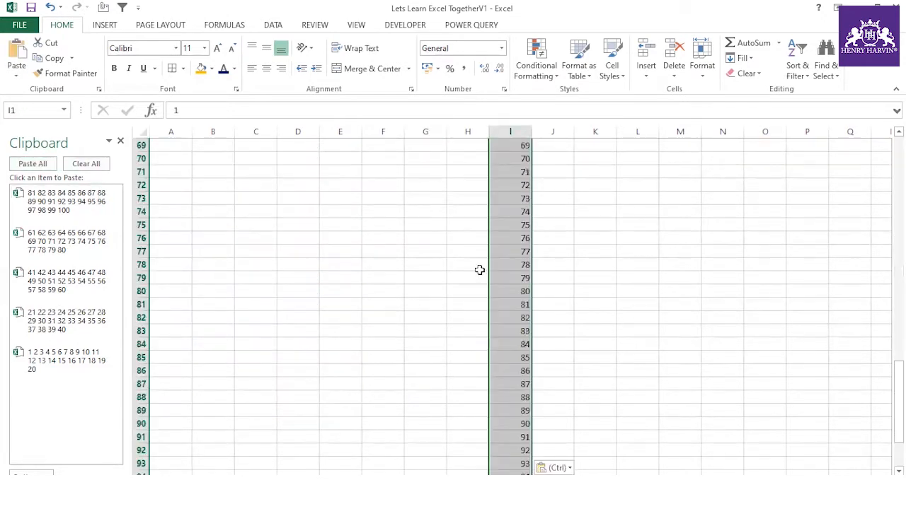
{"action": "scroll", "coordinate": [506, 281], "scroll_direction": "down", "scroll_amount": 4}
{"action": "scroll", "coordinate": [509, 330], "scroll_direction": "up", "scroll_amount": 20}
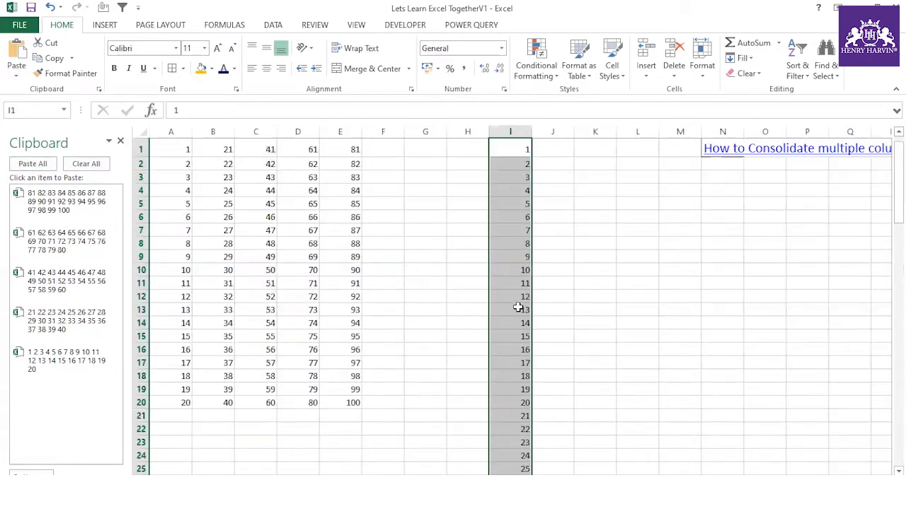
{"action": "scroll", "coordinate": [511, 269], "scroll_direction": "down", "scroll_amount": 20}
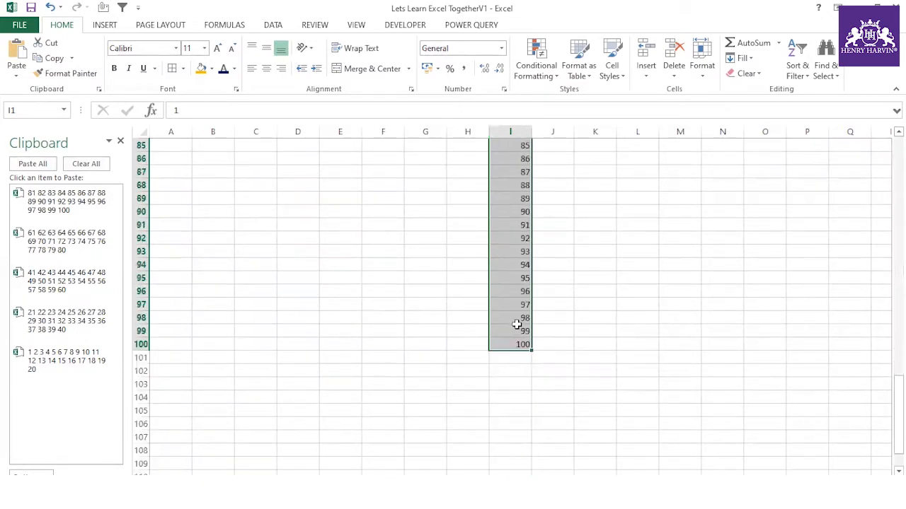
{"action": "scroll", "coordinate": [517, 324], "scroll_direction": "up", "scroll_amount": 2}
{"action": "scroll", "coordinate": [520, 361], "scroll_direction": "up", "scroll_amount": 9}
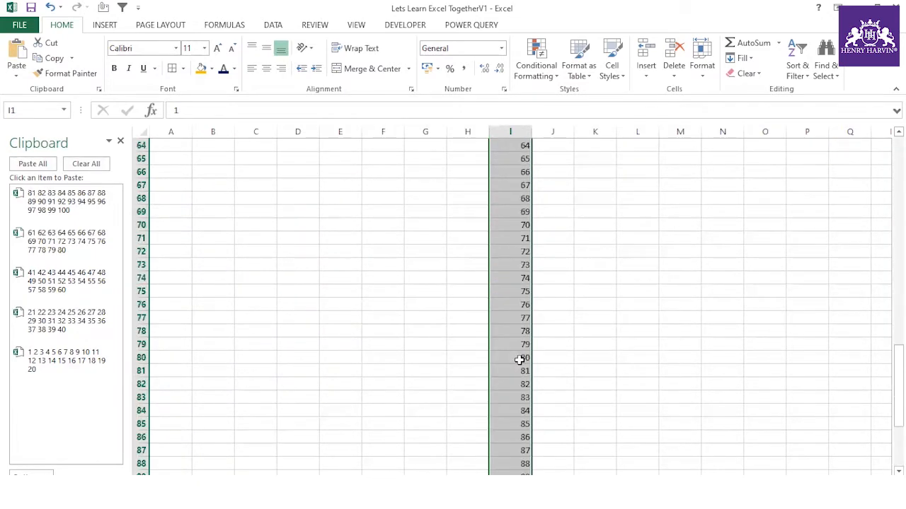
{"action": "scroll", "coordinate": [522, 369], "scroll_direction": "up", "scroll_amount": 20}
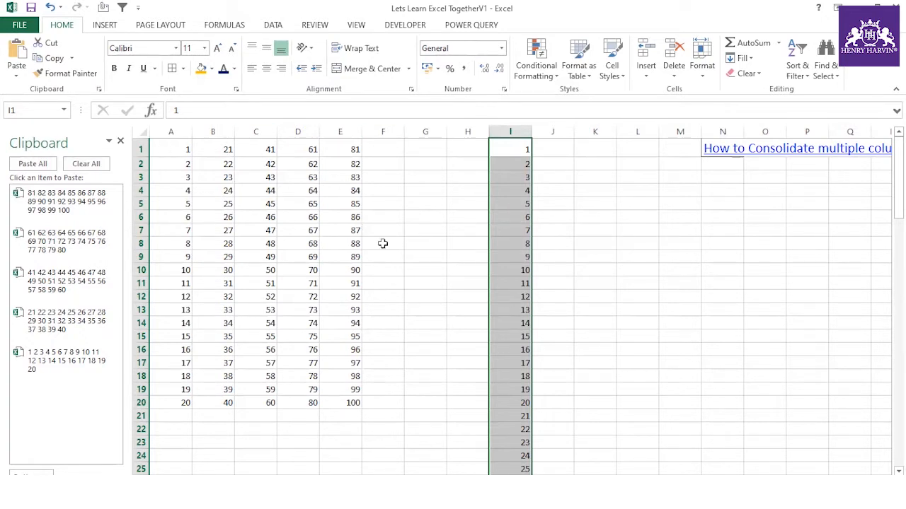
- Empty the clipboard collection and paste column D's numbers 61–80 at C1
{"action": "left_click", "coordinate": [302, 149]}
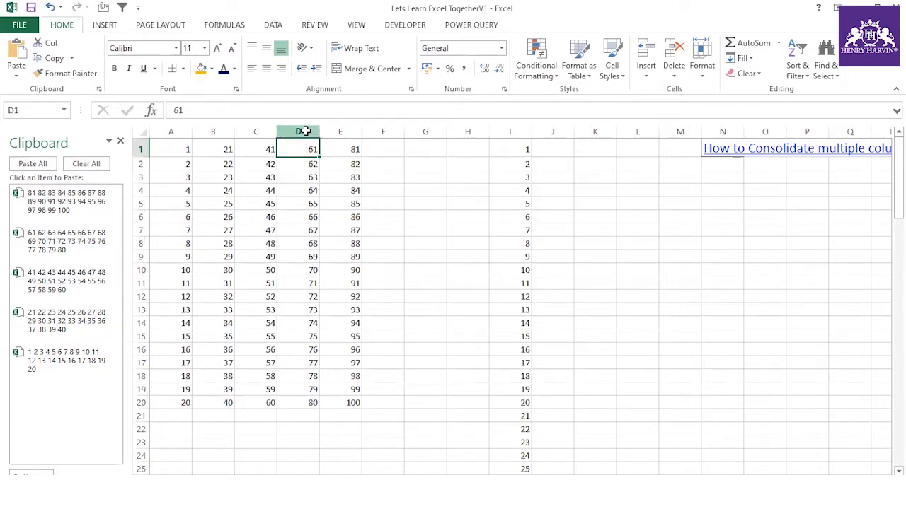
{"action": "left_click", "coordinate": [305, 131]}
{"action": "key", "text": "ctrl+c"}
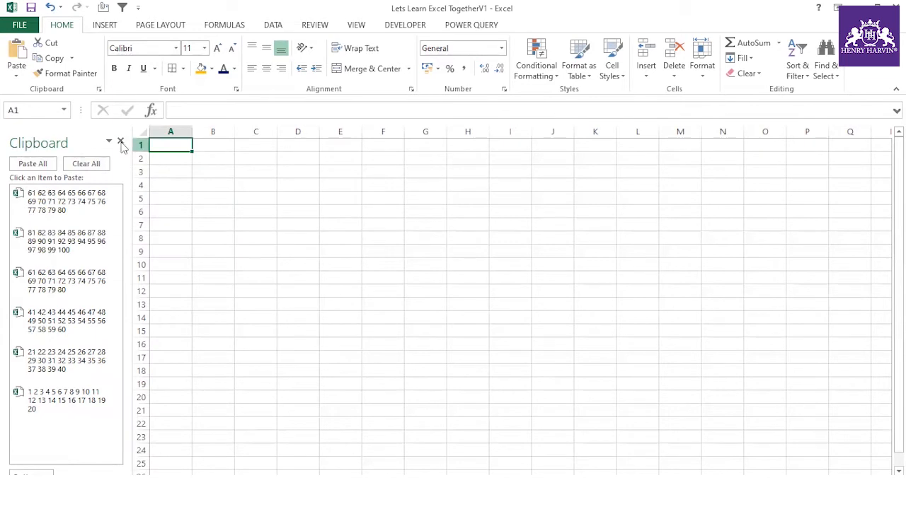
{"action": "left_click", "coordinate": [79, 165]}
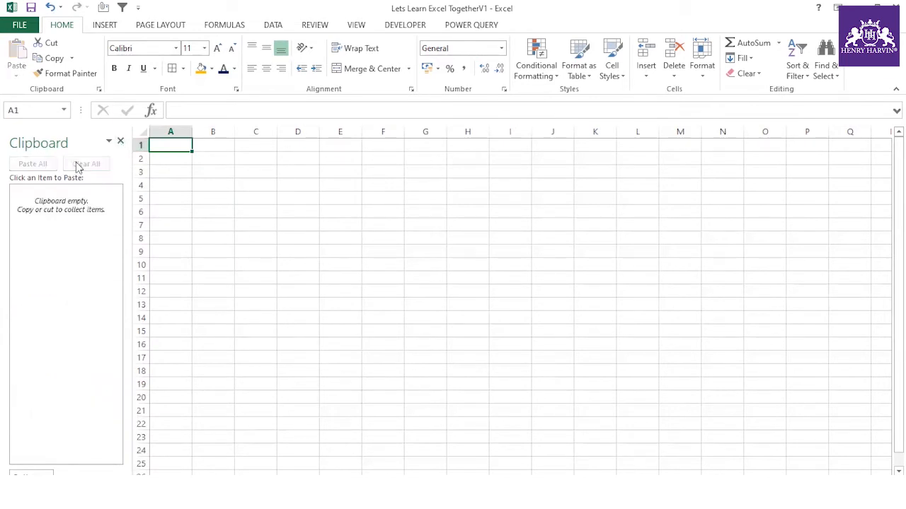
{"action": "left_click", "coordinate": [257, 146]}
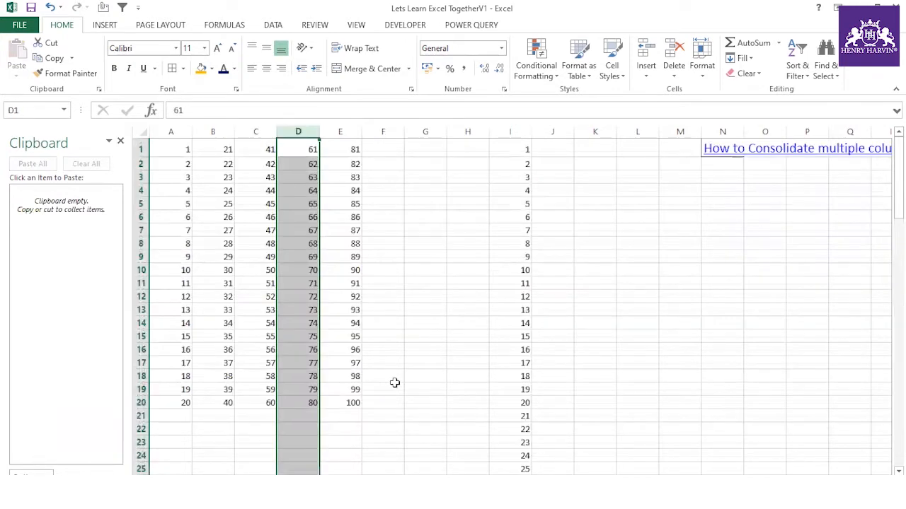
{"action": "key", "text": "ctrl+c"}
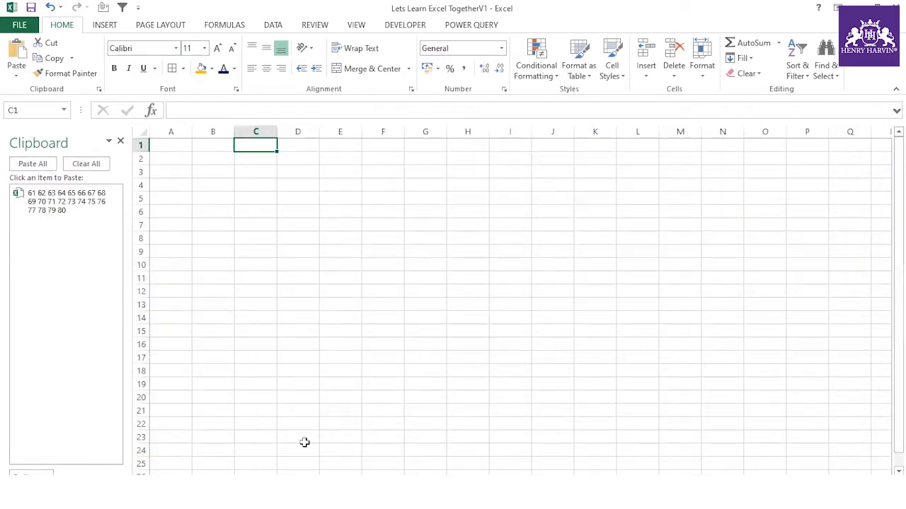
{"action": "key", "text": "ctrl+v"}
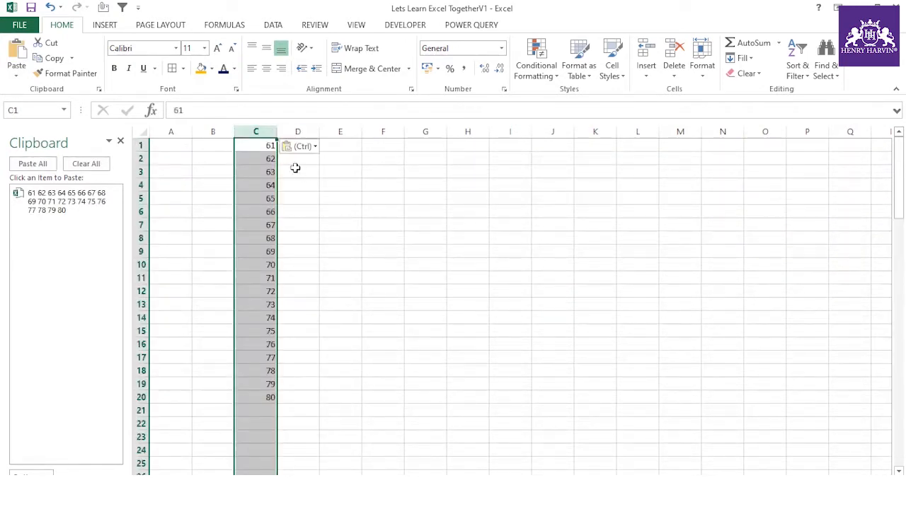
- Copy the C1:C20 block and paste it at C21
{"action": "left_click_drag", "start_coordinate": [269, 146], "coordinate": [263, 399]}
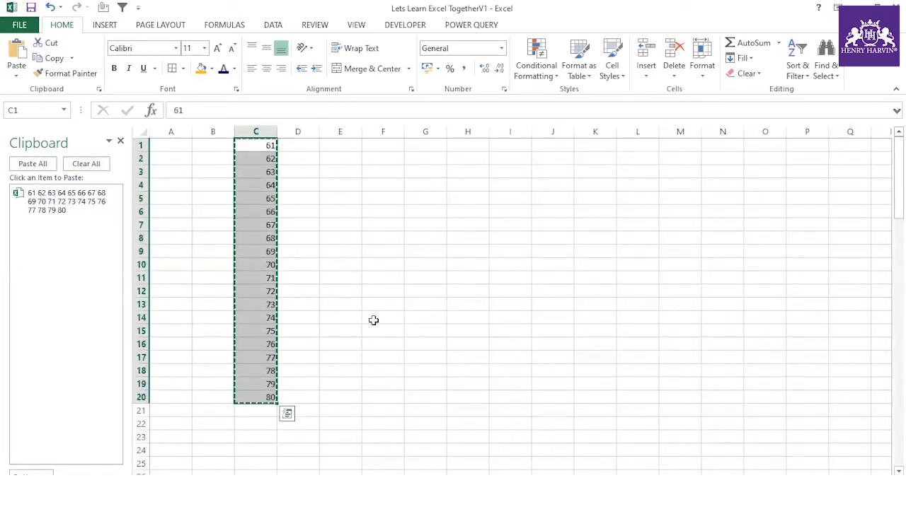
{"action": "key", "text": "ctrl+c"}
{"action": "scroll", "coordinate": [285, 271], "scroll_direction": "down", "scroll_amount": 4}
{"action": "key", "text": "ctrl+Down"}
{"action": "key", "text": "Down"}
{"action": "key", "text": "ctrl+v"}
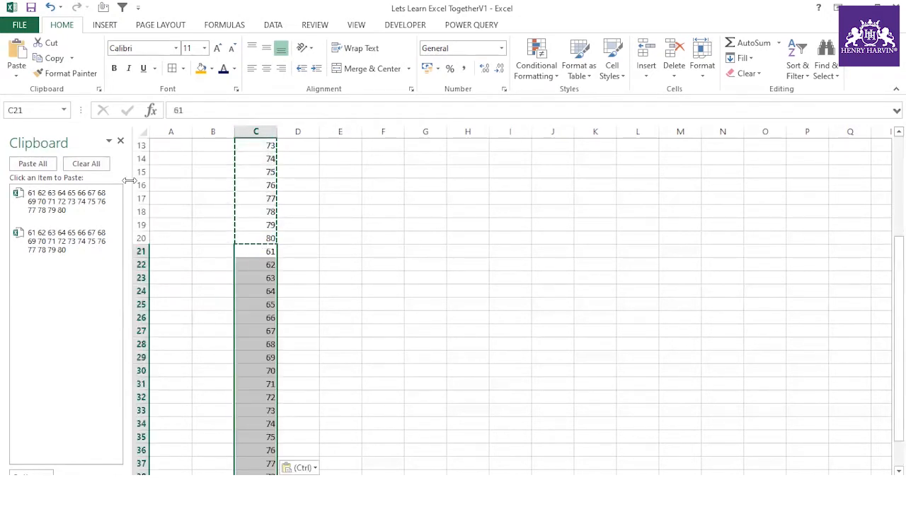
- Paste the 61–80 block again at C41 and C61, filling down to row 80
{"action": "left_click", "coordinate": [121, 141]}
{"action": "scroll", "coordinate": [213, 293], "scroll_direction": "down", "scroll_amount": 5}
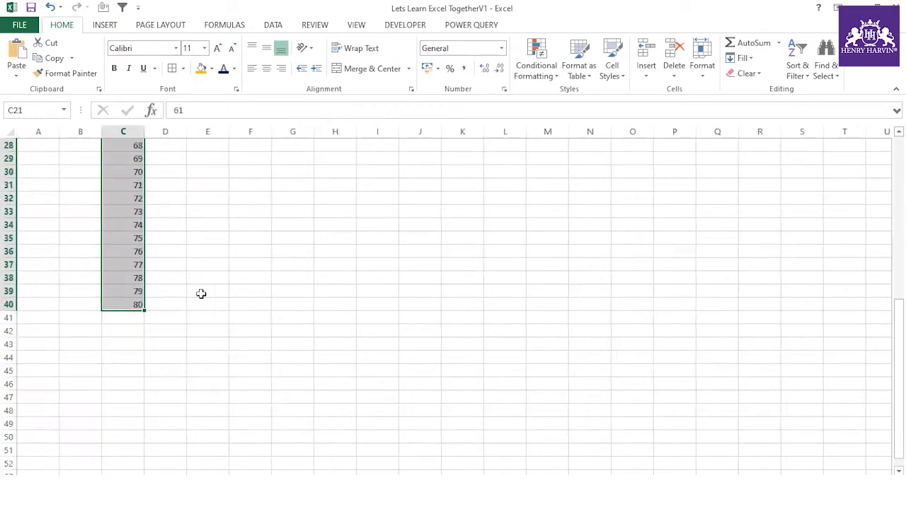
{"action": "left_click", "coordinate": [135, 316]}
{"action": "key", "text": "ctrl+v"}
{"action": "scroll", "coordinate": [138, 325], "scroll_direction": "down", "scroll_amount": 5}
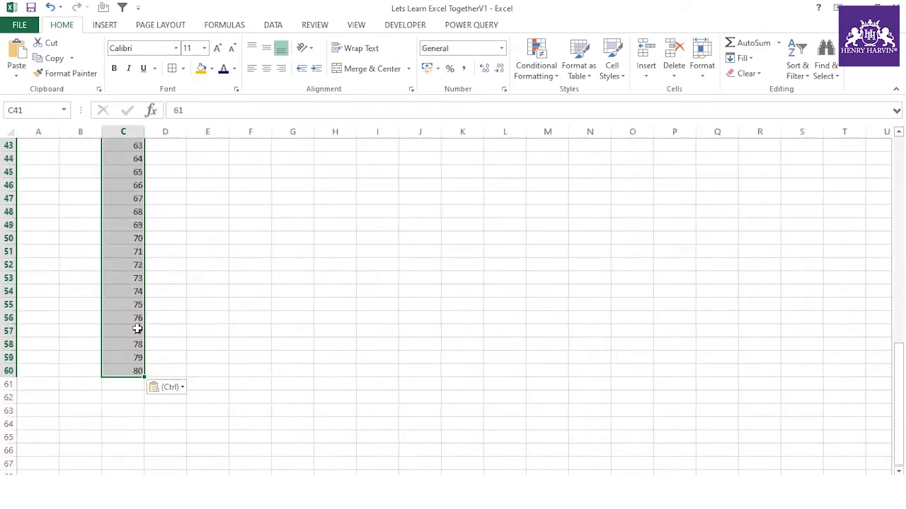
{"action": "left_click", "coordinate": [117, 384]}
{"action": "key", "text": "ctrl+v"}
- Select C1:C80 to check the repeated numbers, then return to C1
{"action": "left_click", "coordinate": [218, 289]}
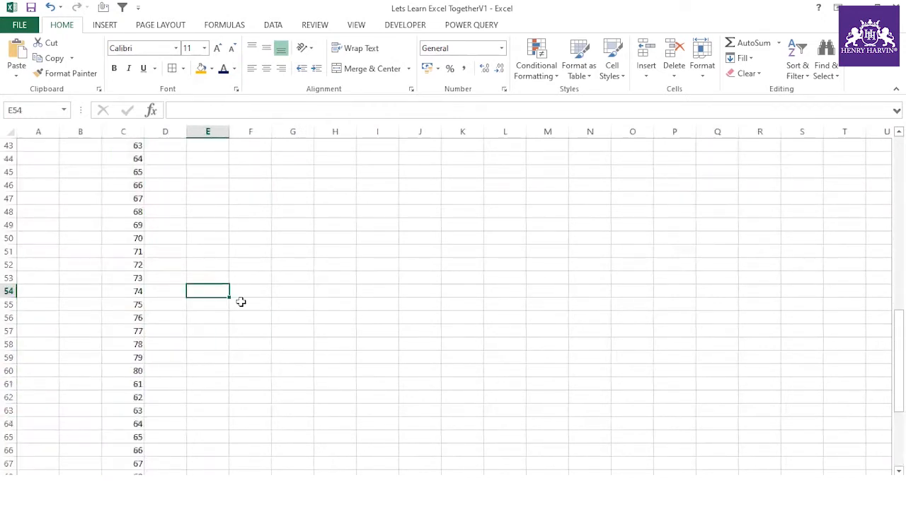
{"action": "scroll", "coordinate": [240, 304], "scroll_direction": "up", "scroll_amount": 8}
{"action": "right_click", "coordinate": [249, 311]}
{"action": "scroll", "coordinate": [205, 242], "scroll_direction": "up", "scroll_amount": 6}
{"action": "left_click", "coordinate": [195, 249]}
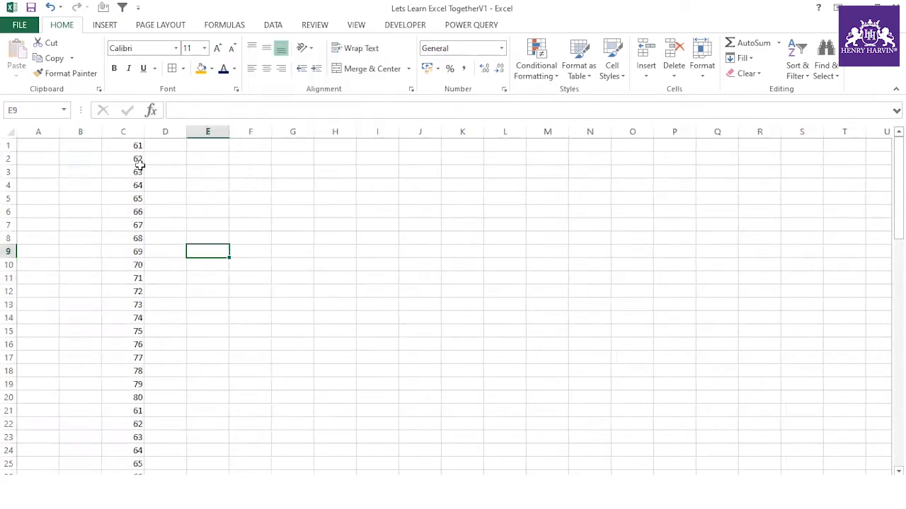
{"action": "left_click", "coordinate": [132, 147]}
{"action": "key", "text": "ctrl+shift+Down"}
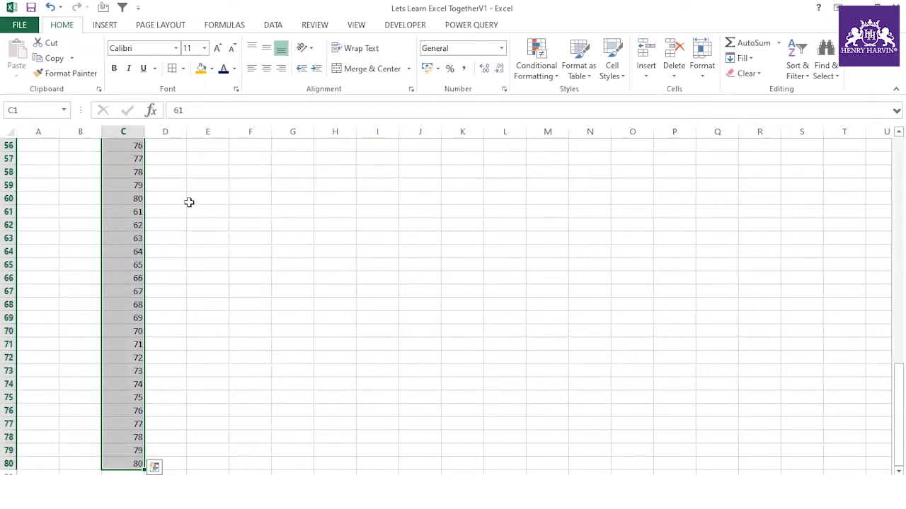
{"action": "key", "text": "ctrl+Up"}
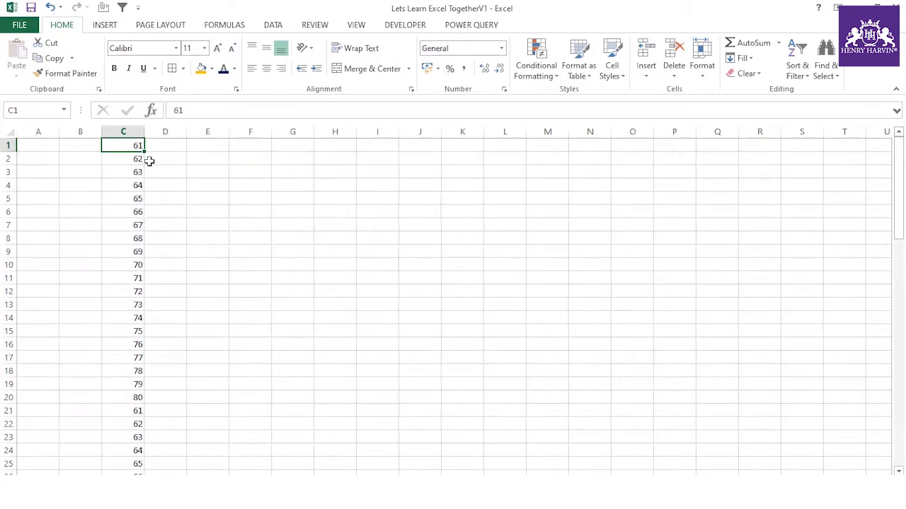
{"action": "left_click", "coordinate": [305, 146]}
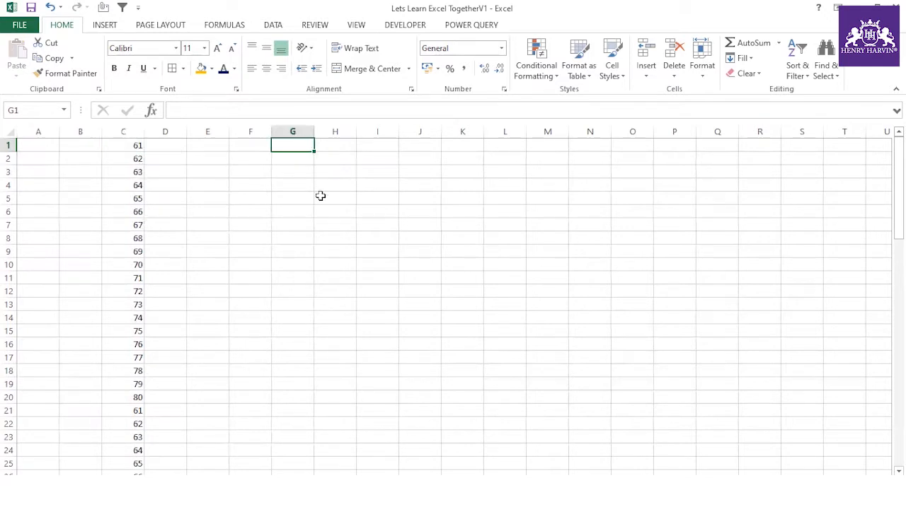
{"action": "type", "text": "="}
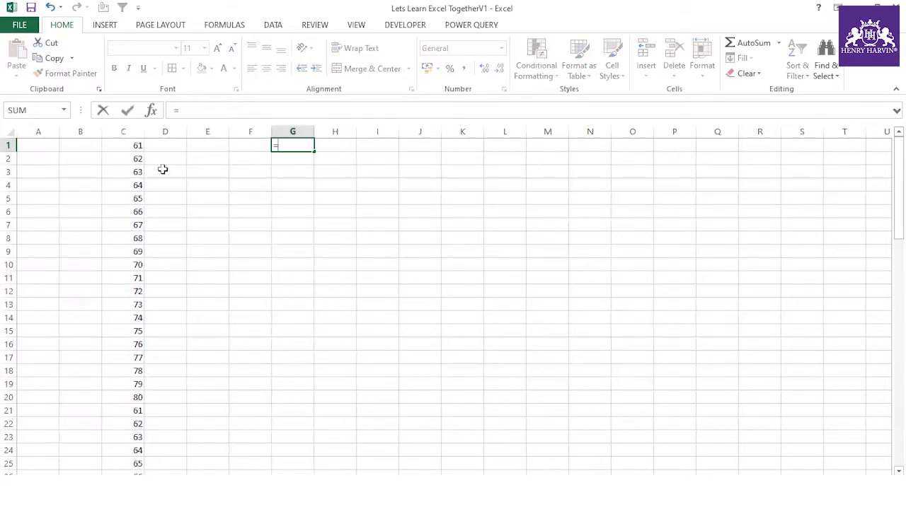
{"action": "scroll", "coordinate": [131, 227], "scroll_direction": "down", "scroll_amount": 20}
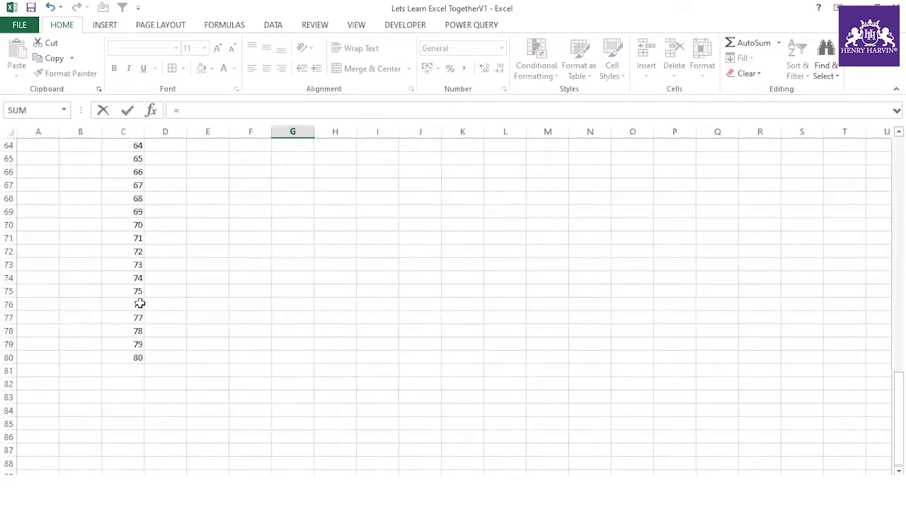
{"action": "scroll", "coordinate": [138, 301], "scroll_direction": "up", "scroll_amount": 5}
{"action": "left_click", "coordinate": [137, 319]}
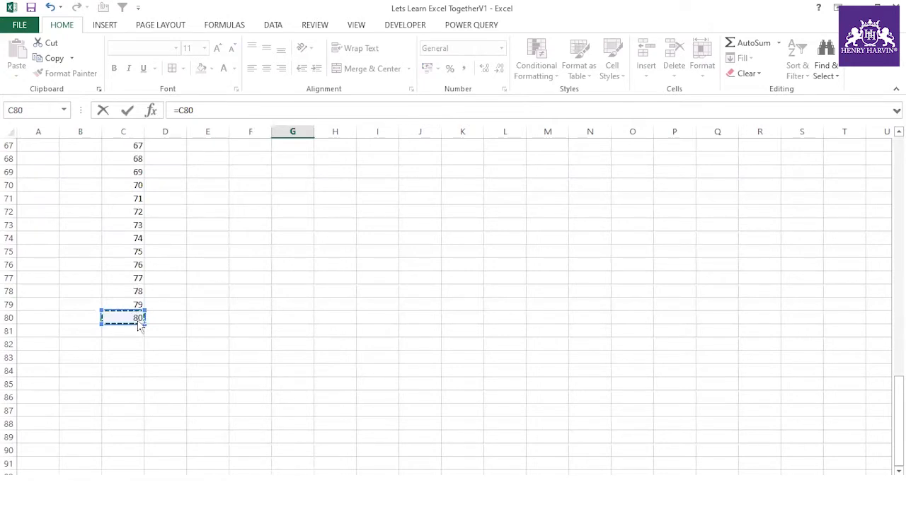
{"action": "scroll", "coordinate": [137, 319], "scroll_direction": "up", "scroll_amount": 20}
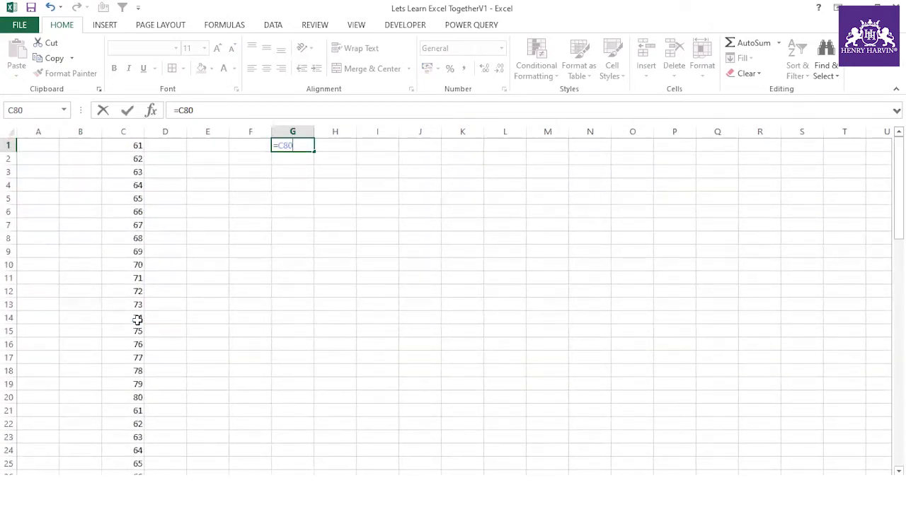
{"action": "left_click", "coordinate": [226, 303]}
{"action": "key", "text": "Escape"}
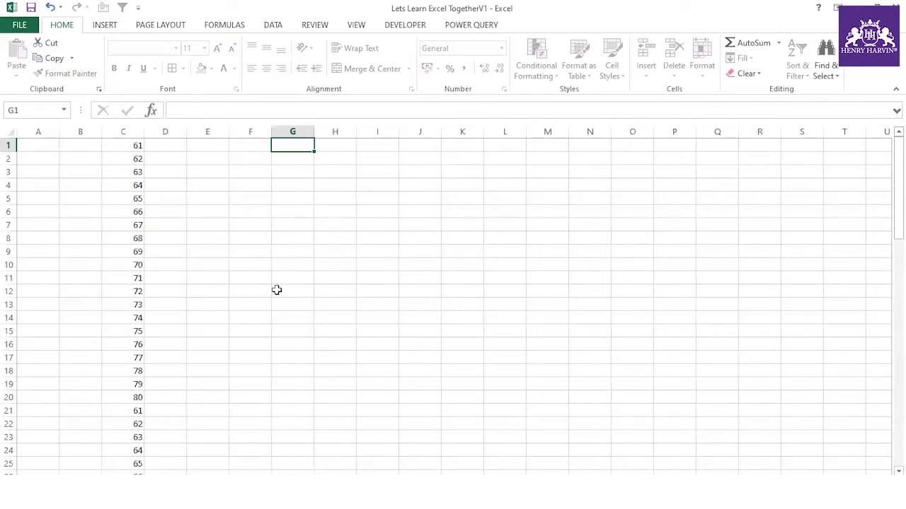
{"action": "scroll", "coordinate": [276, 283], "scroll_direction": "down", "scroll_amount": 5}
{"action": "scroll", "coordinate": [279, 286], "scroll_direction": "up", "scroll_amount": 5}
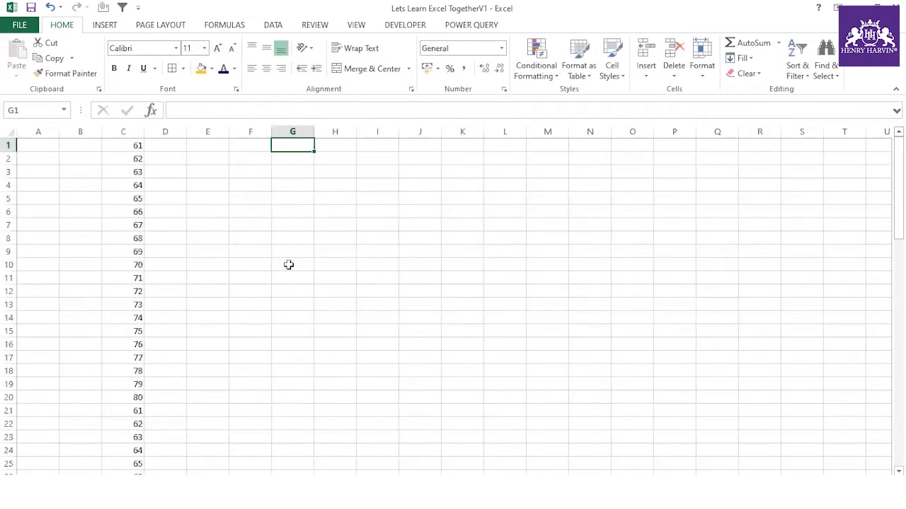
{"action": "left_click", "coordinate": [297, 212]}
{"action": "type", "text": "="}
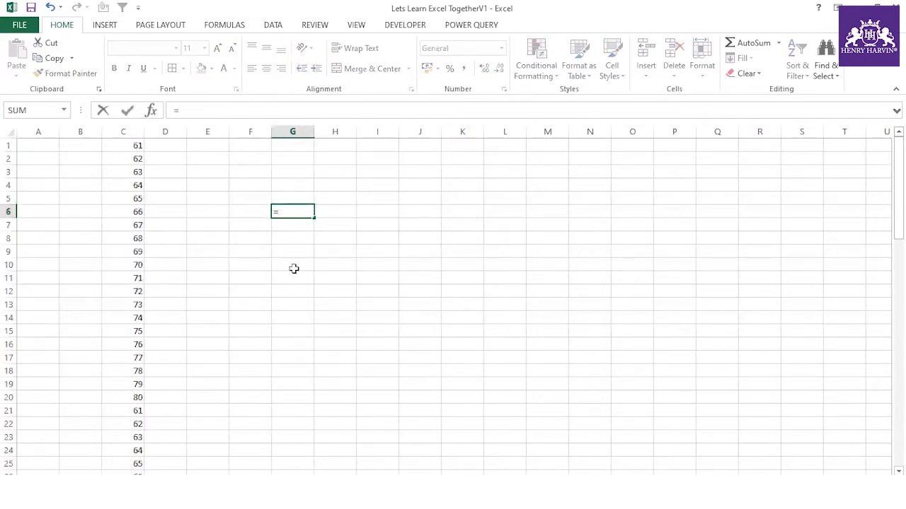
{"action": "scroll", "coordinate": [127, 375], "scroll_direction": "down", "scroll_amount": 12}
{"action": "left_click", "coordinate": [132, 436]}
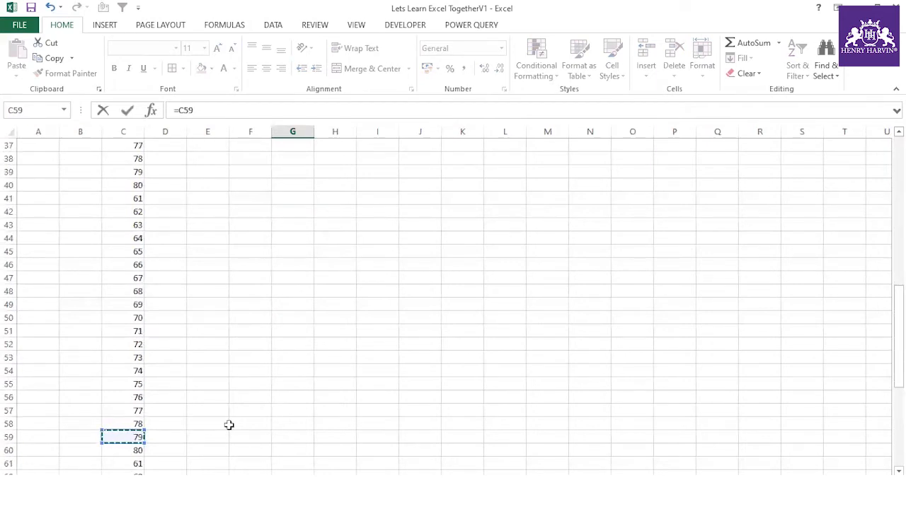
{"action": "scroll", "coordinate": [229, 425], "scroll_direction": "up", "scroll_amount": 12}
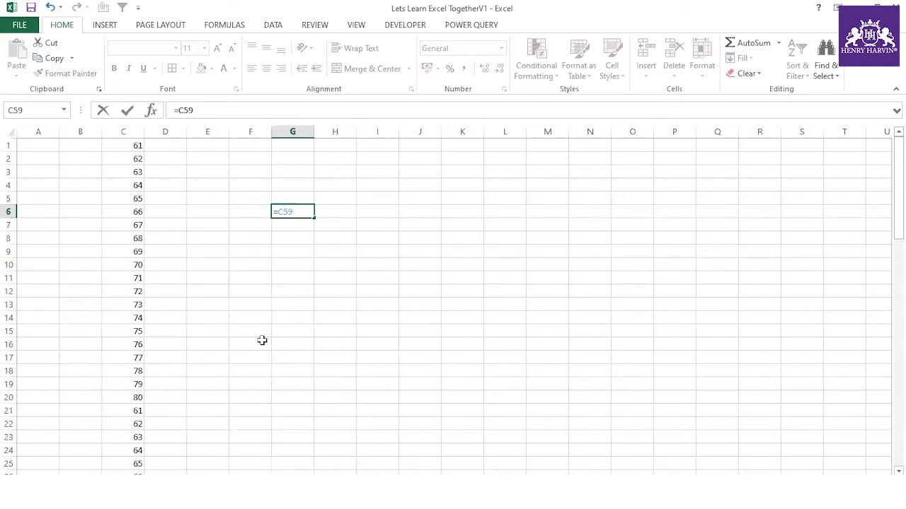
{"action": "key", "text": "Escape"}
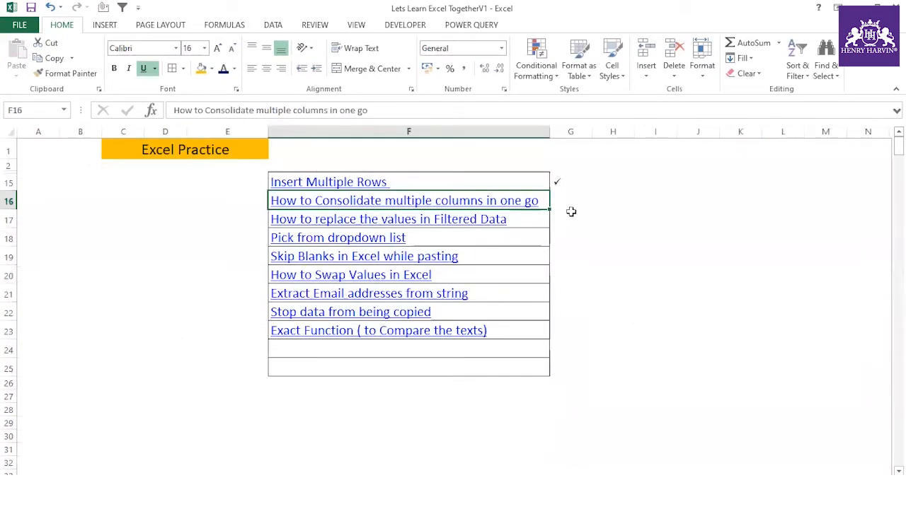
- Put Wingdings ü check marks in G16 and G20 for the finished topics
{"action": "left_click", "coordinate": [566, 201]}
{"action": "type", "text": "ü"}
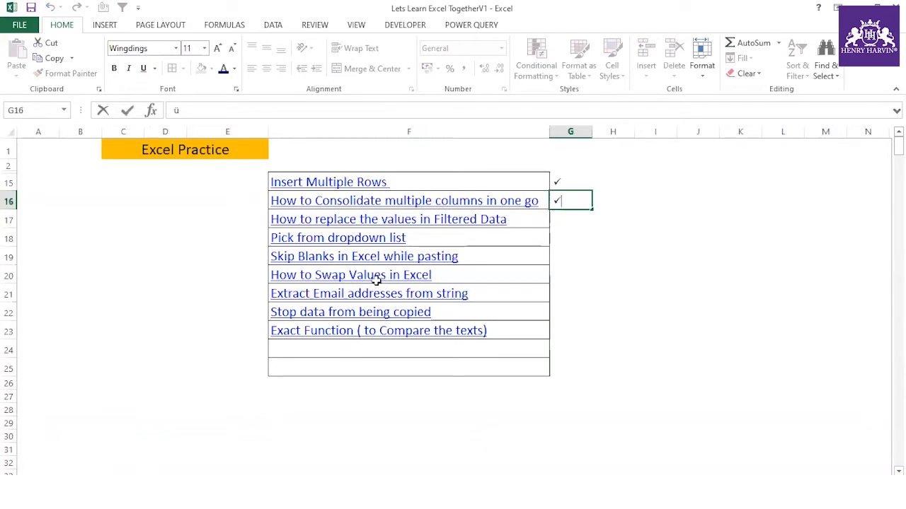
{"action": "left_click", "coordinate": [451, 277]}
{"action": "left_click", "coordinate": [560, 278]}
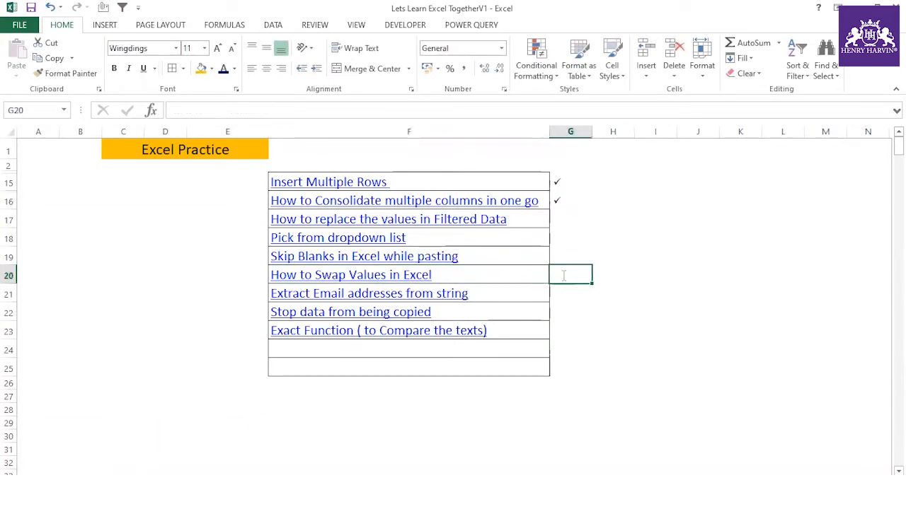
{"action": "type", "text": "ü"}
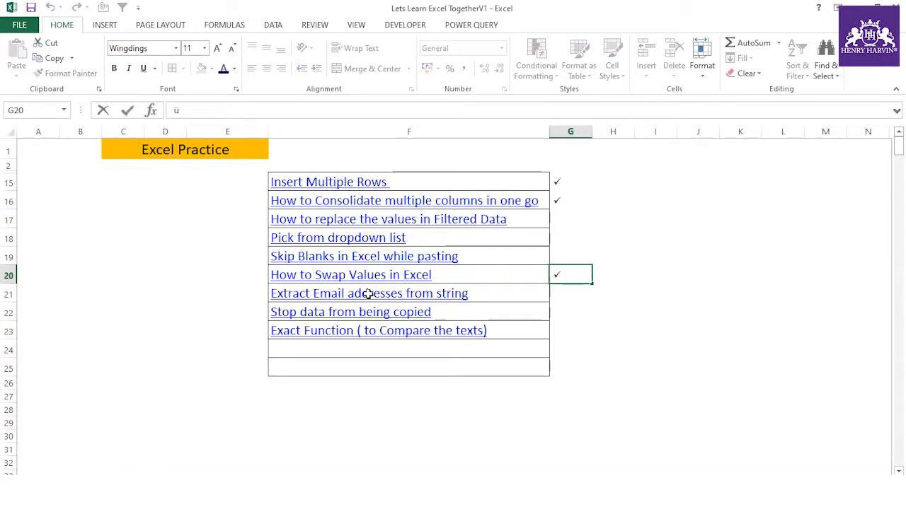
- Append 'Part 2' to the Excel Practice title and move to a new blank sheet
{"action": "left_click", "coordinate": [237, 147]}
{"action": "key", "text": "F2"}
{"action": "type", "text": "Part 2"}
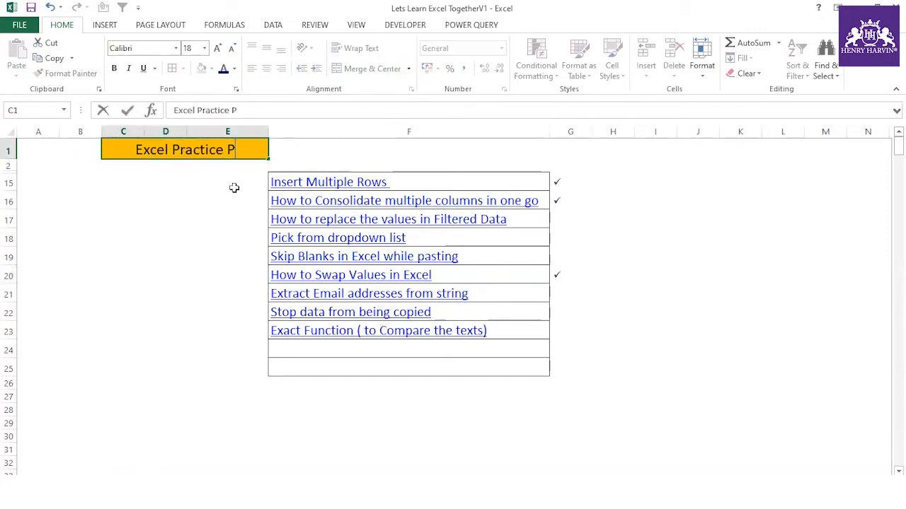
{"action": "left_click", "coordinate": [233, 189]}
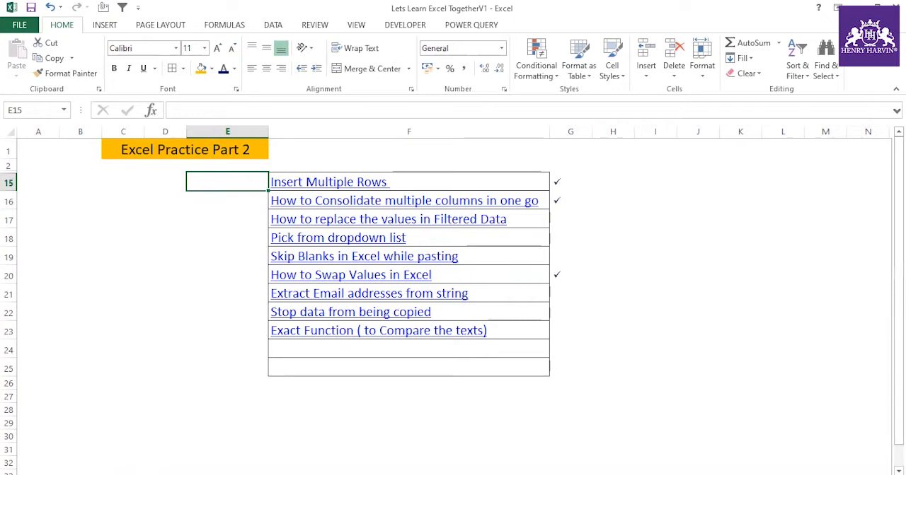
{"action": "key", "text": "shift+F11"}
{"action": "left_click", "coordinate": [168, 160]}
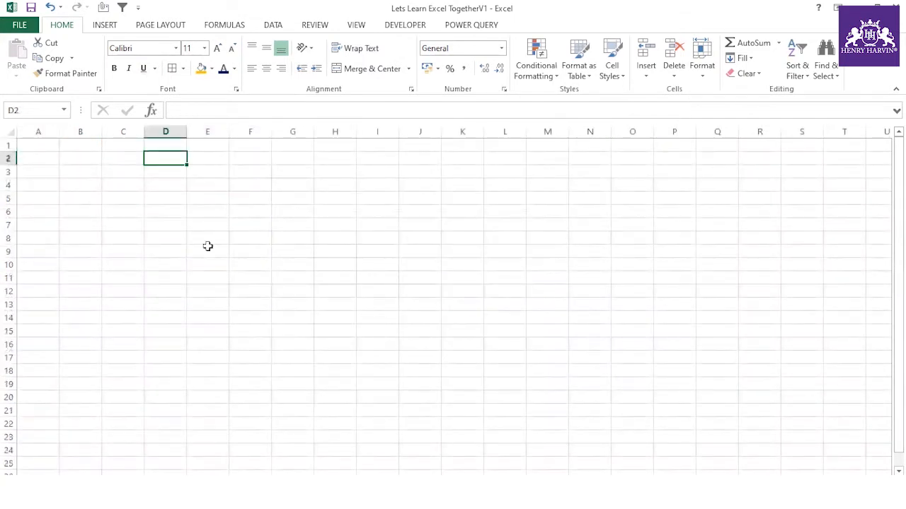
- Enter two sample first names in D2 and E2
{"action": "type", "text": "Am"}
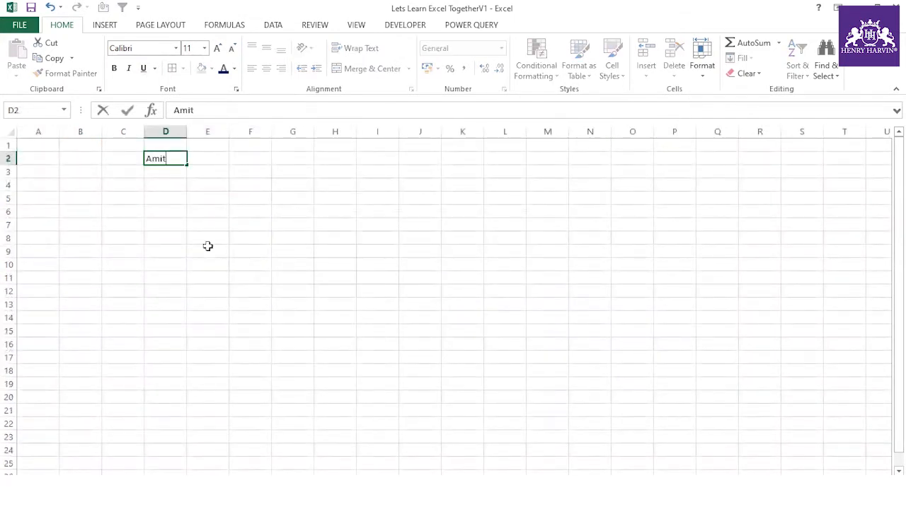
{"action": "type", "text": "it"}
{"action": "left_click", "coordinate": [207, 246]}
{"action": "key", "text": "Up"}
{"action": "key", "text": "Up"}
{"action": "key", "text": "Up"}
{"action": "key", "text": "Up"}
{"action": "key", "text": "Up"}
{"action": "key", "text": "Up"}
{"action": "key", "text": "Up"}
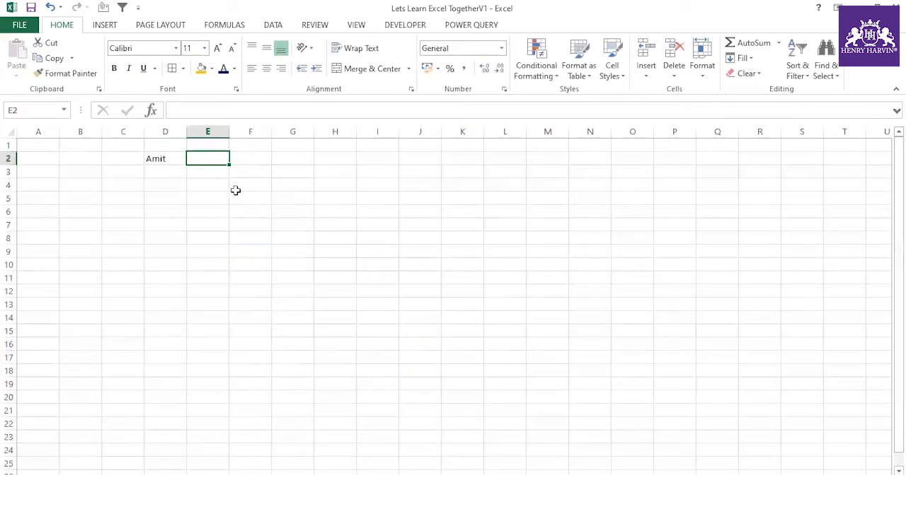
{"action": "type", "text": "Vikram"}
{"action": "left_click", "coordinate": [236, 193]}
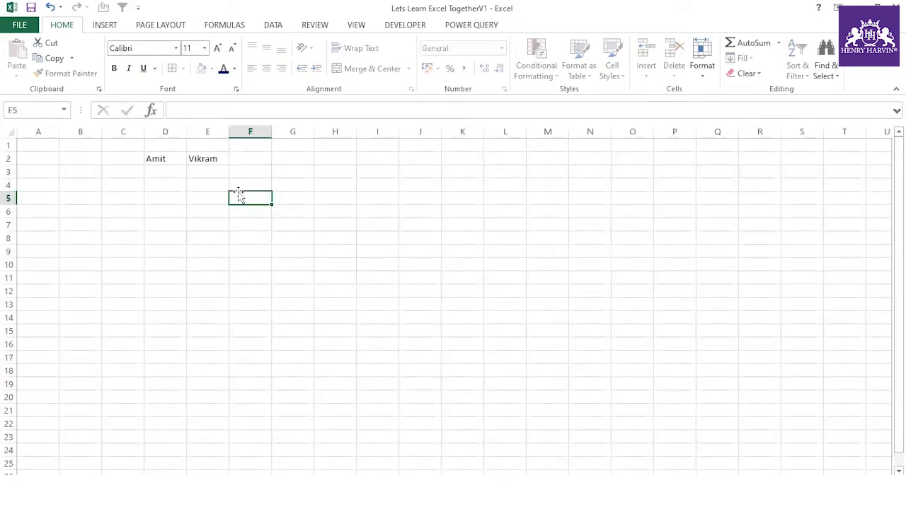
- Swap the names in D2 and E2 by dragging, undo, then swap them again
{"action": "left_click", "coordinate": [159, 158]}
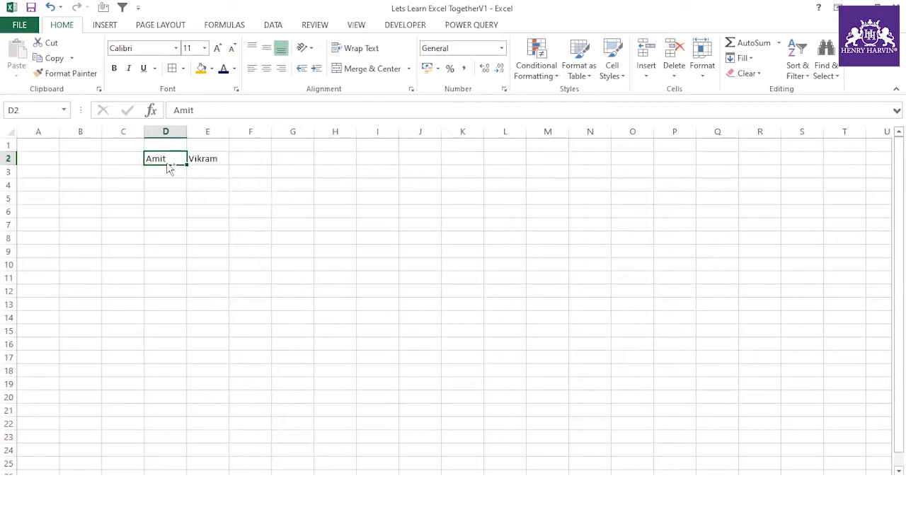
{"action": "left_click", "coordinate": [165, 171]}
{"action": "left_click", "coordinate": [159, 158]}
{"action": "left_click_drag", "start_coordinate": [146, 159], "coordinate": [191, 167]}
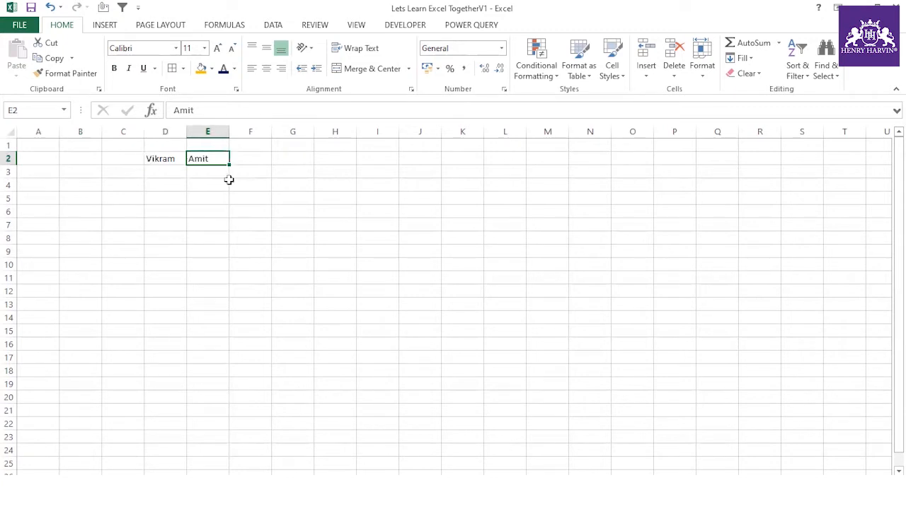
{"action": "left_click", "coordinate": [225, 184]}
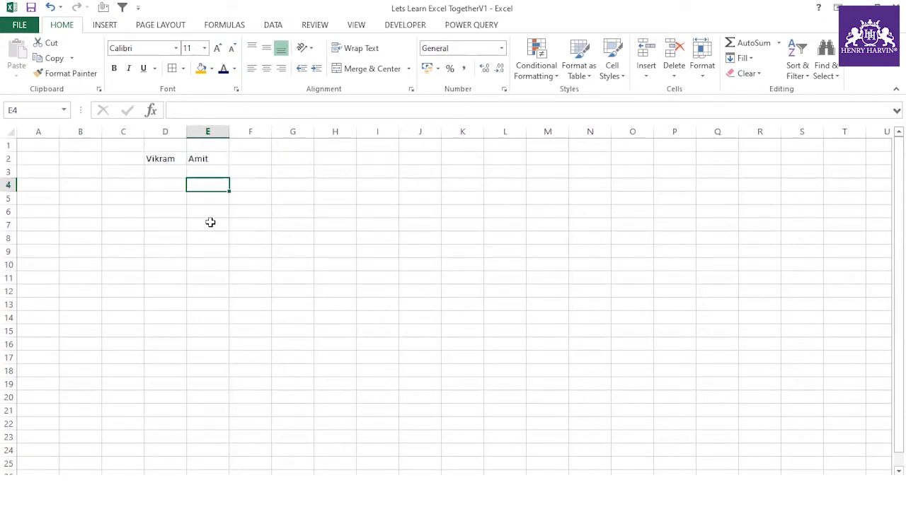
{"action": "key", "text": "ctrl+z"}
{"action": "left_click", "coordinate": [202, 238]}
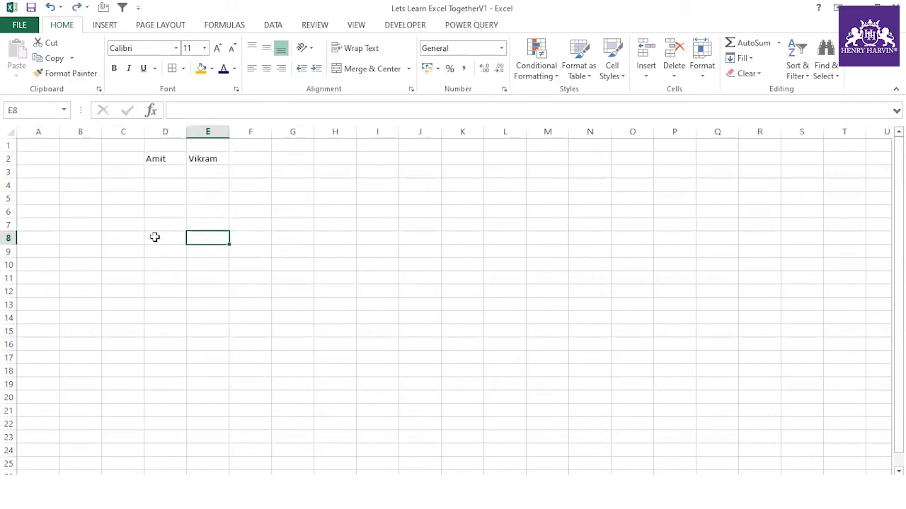
{"action": "left_click", "coordinate": [155, 159]}
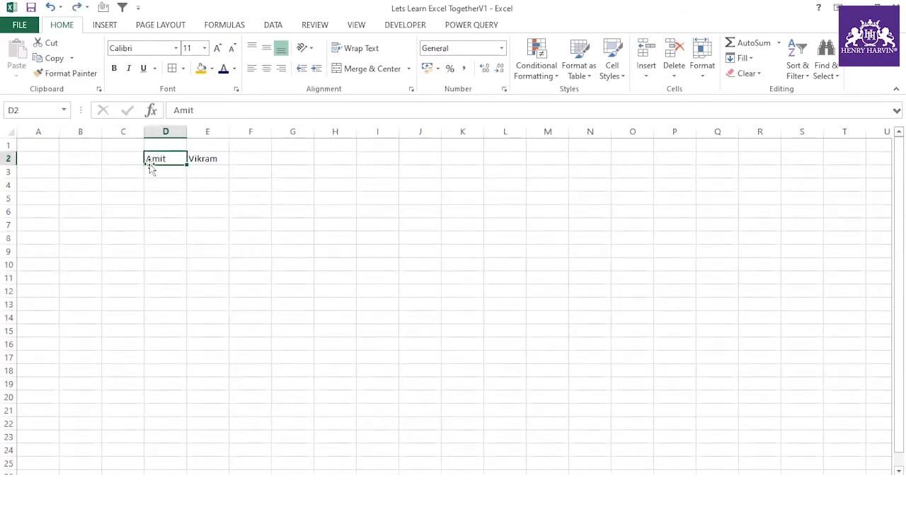
{"action": "left_click_drag", "start_coordinate": [160, 165], "coordinate": [193, 162]}
{"action": "left_click_drag", "start_coordinate": [192, 162], "coordinate": [230, 158]}
- Check the swapped names in D2 and E2, then enter 12 in G5
{"action": "left_click", "coordinate": [171, 157]}
{"action": "left_click", "coordinate": [199, 157]}
{"action": "left_click", "coordinate": [176, 159]}
{"action": "left_click", "coordinate": [200, 156]}
{"action": "left_click", "coordinate": [182, 158]}
{"action": "left_click", "coordinate": [197, 158]}
{"action": "left_click", "coordinate": [290, 197]}
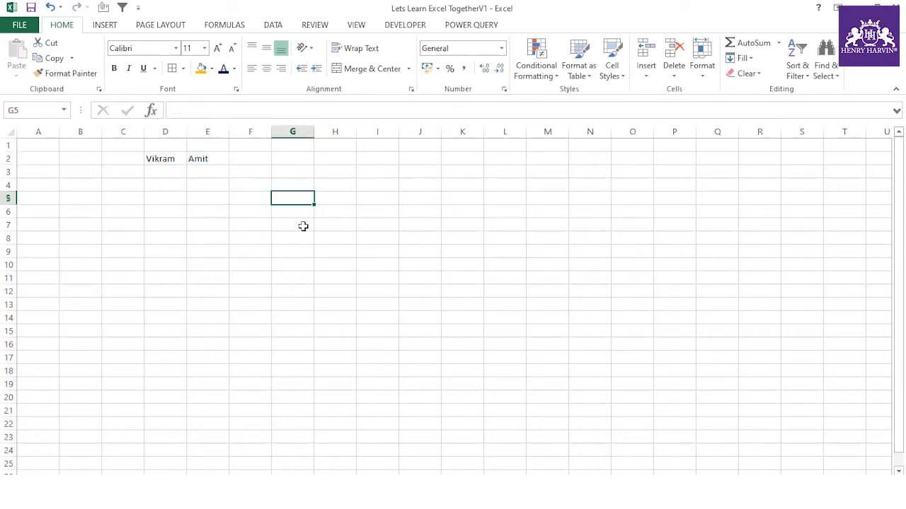
{"action": "type", "text": "12"}
{"action": "left_click", "coordinate": [337, 204]}
- Enter 13 in H5 and swap it with G5 so they read 13 and 12
{"action": "type", "text": "13"}
{"action": "left_click", "coordinate": [332, 249]}
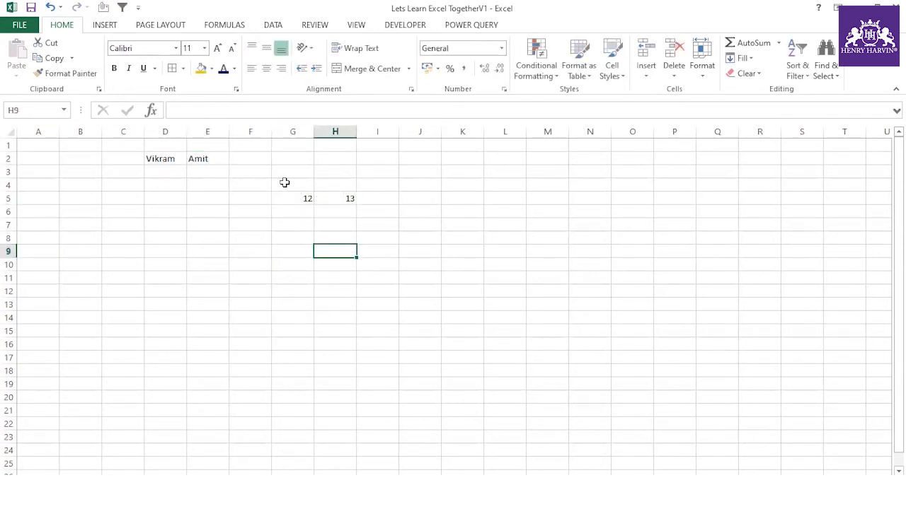
{"action": "left_click", "coordinate": [288, 197]}
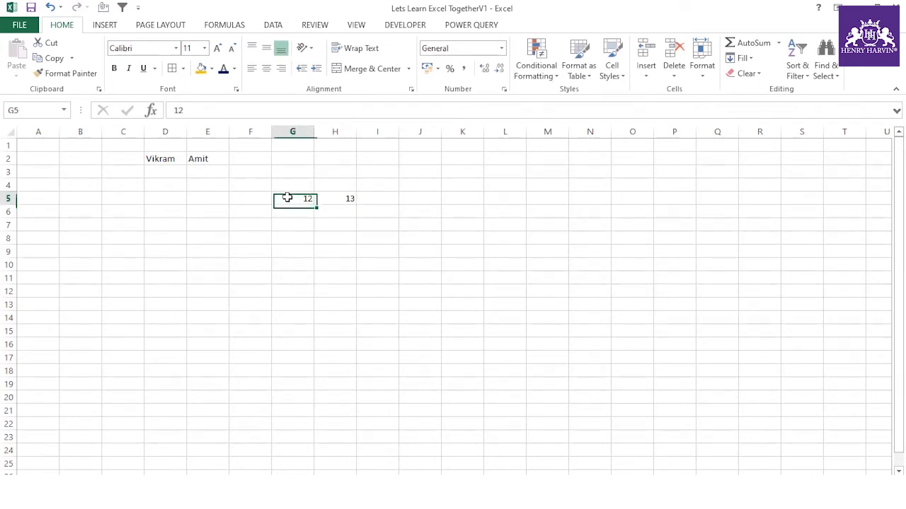
{"action": "left_click", "coordinate": [327, 197]}
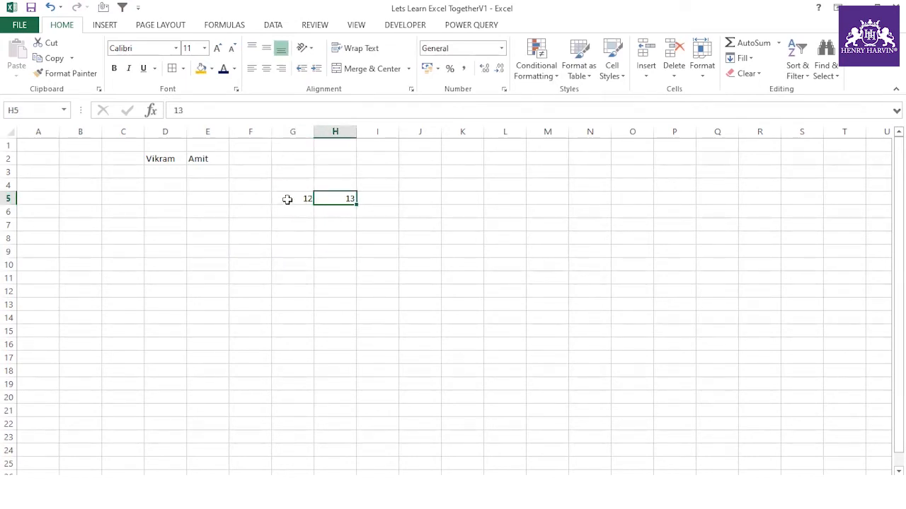
{"action": "left_click", "coordinate": [287, 199]}
{"action": "left_click_drag", "start_coordinate": [278, 206], "coordinate": [355, 201]}
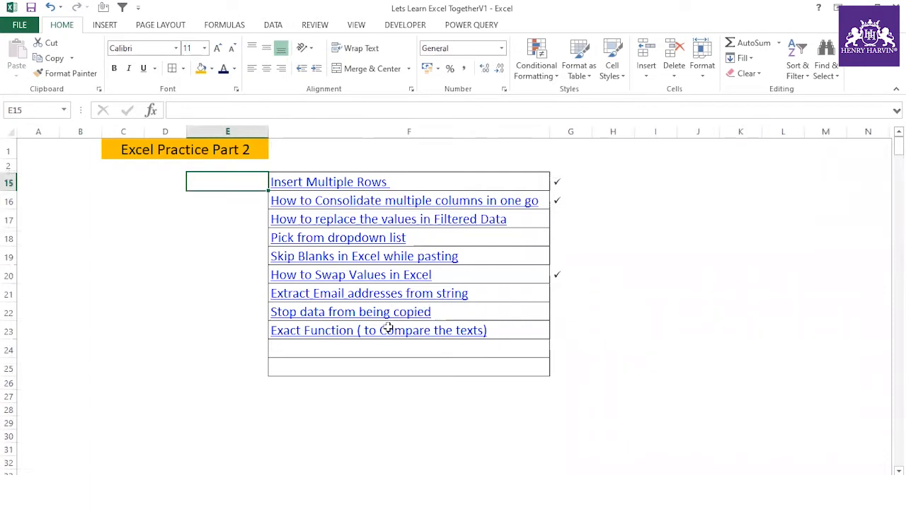
- Copy the 'Extract Email addresses from string' title cell
{"action": "left_click", "coordinate": [172, 338]}
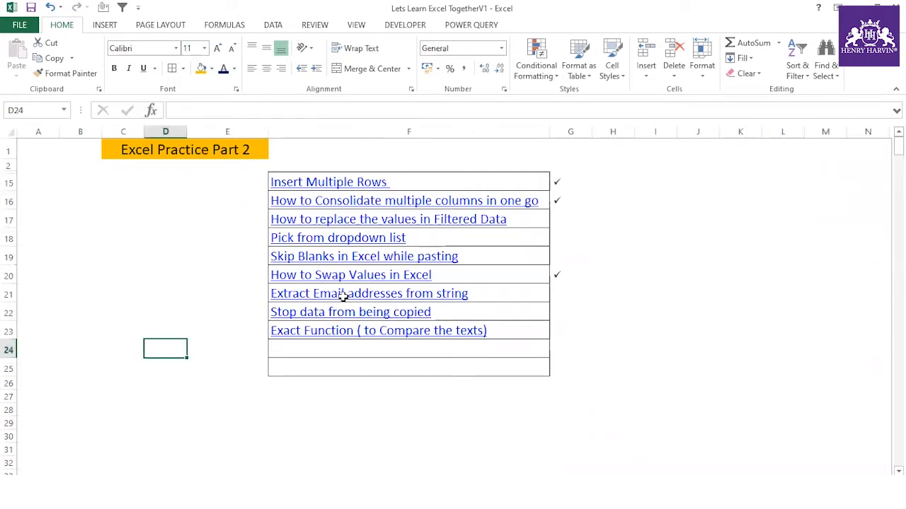
{"action": "left_click", "coordinate": [343, 295]}
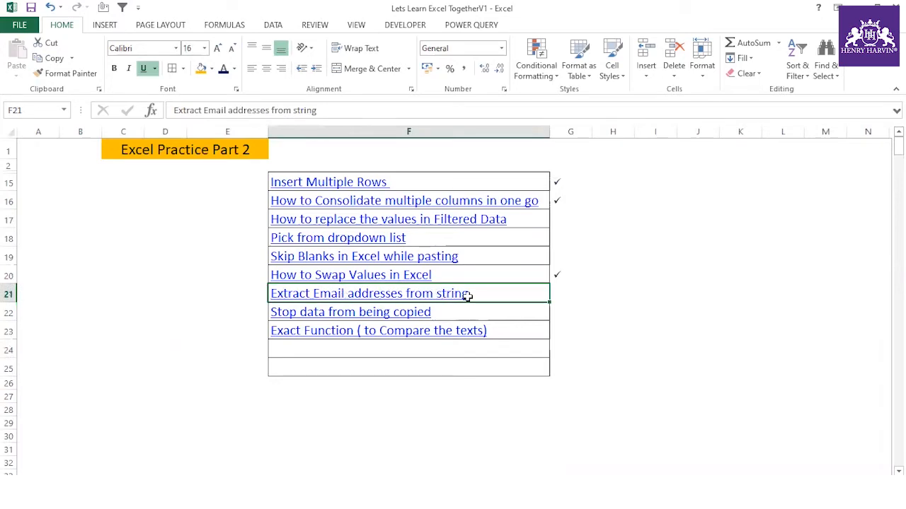
{"action": "key", "text": "ctrl+c"}
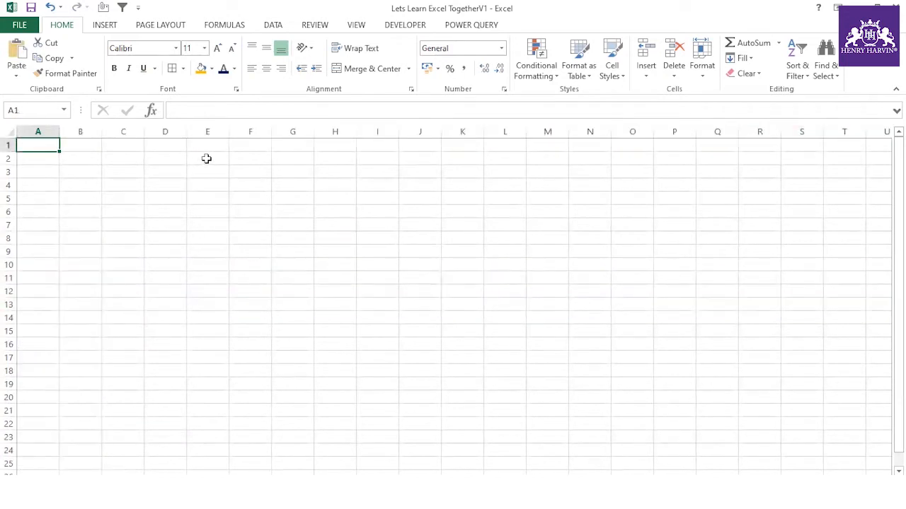
- Paste the title into E2 of a blank sheet and widen column E to fit it
{"action": "left_click", "coordinate": [205, 159]}
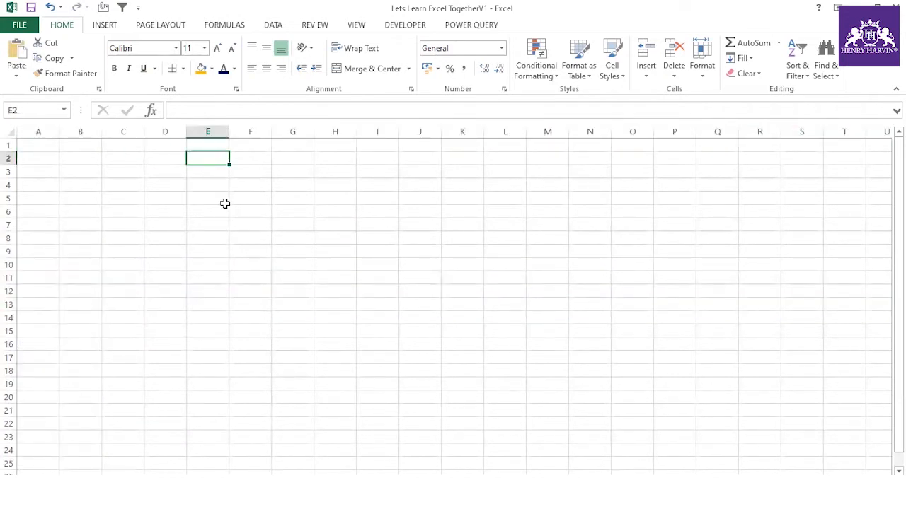
{"action": "key", "text": "ctrl+v"}
{"action": "left_click", "coordinate": [220, 228]}
{"action": "left_click_drag", "start_coordinate": [230, 134], "coordinate": [396, 134]}
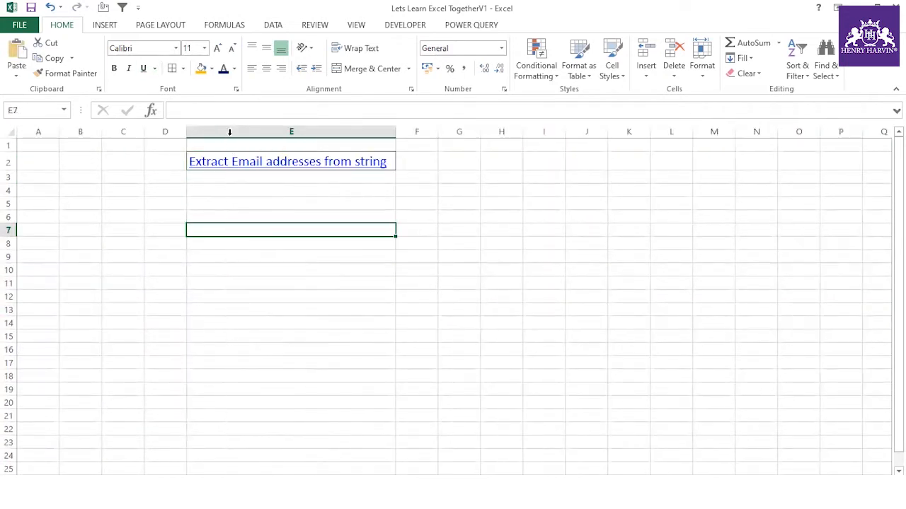
{"action": "left_click", "coordinate": [413, 204]}
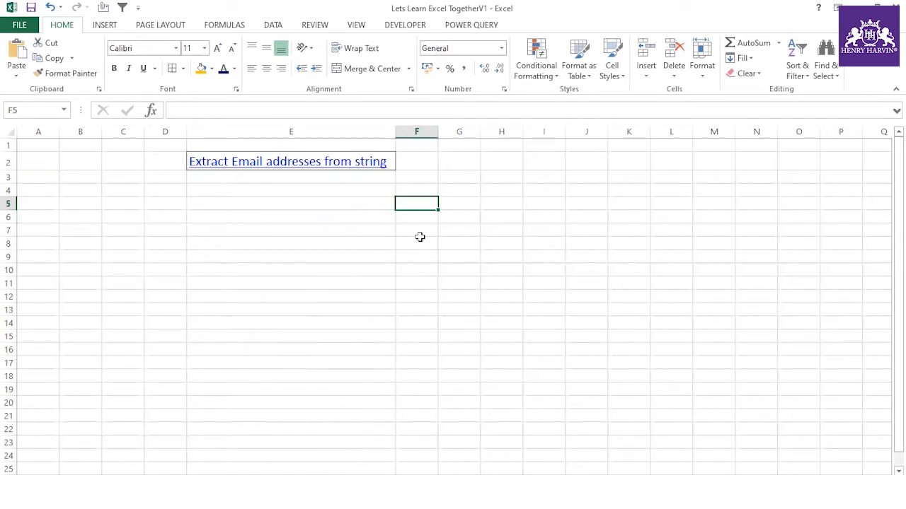
{"action": "type", "text": "Drop"}
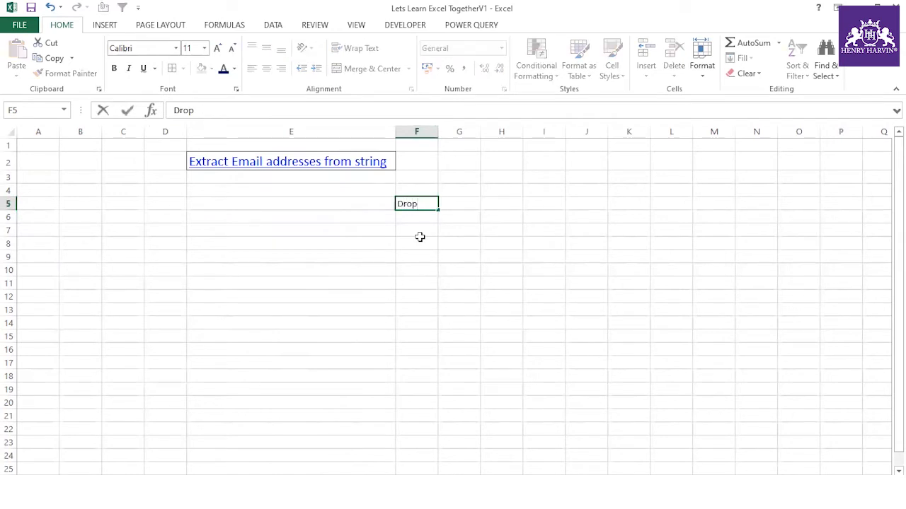
{"action": "type", "text": "him a"}
{"action": "key", "text": "BackSpace"}
{"action": "key", "text": "BackSpace"}
{"action": "key", "text": "BackSpace"}
{"action": "key", "text": "BackSpace"}
{"action": "type", "text": "m"}
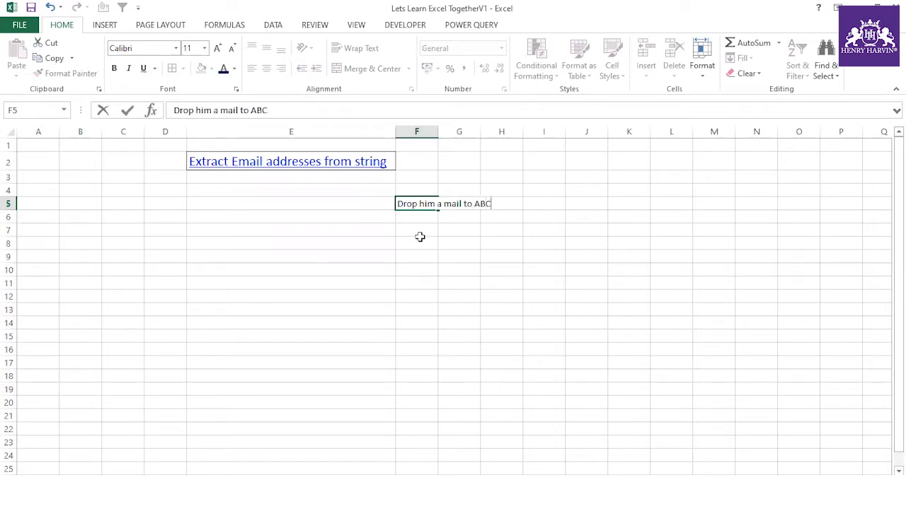
{"action": "left_click", "coordinate": [429, 239]}
{"action": "double_click", "coordinate": [438, 131]}
{"action": "left_click", "coordinate": [445, 213]}
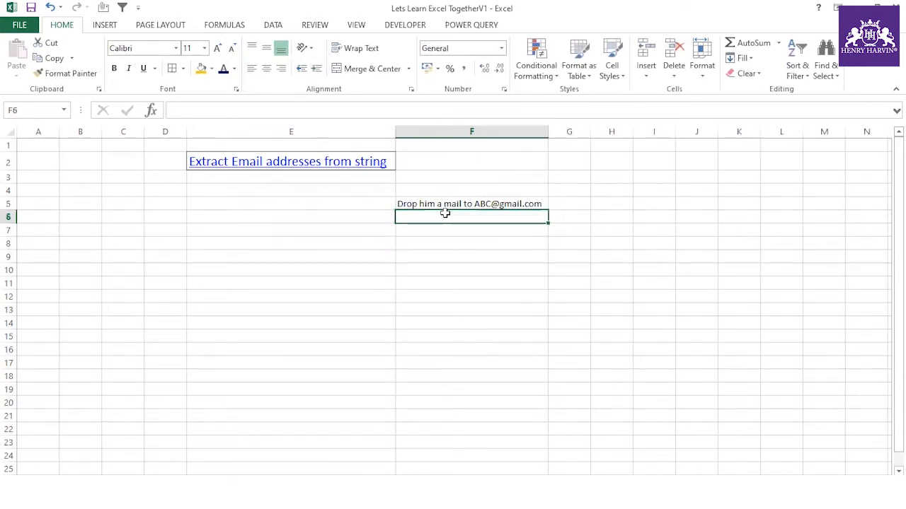
{"action": "type", "text": "Igot a"}
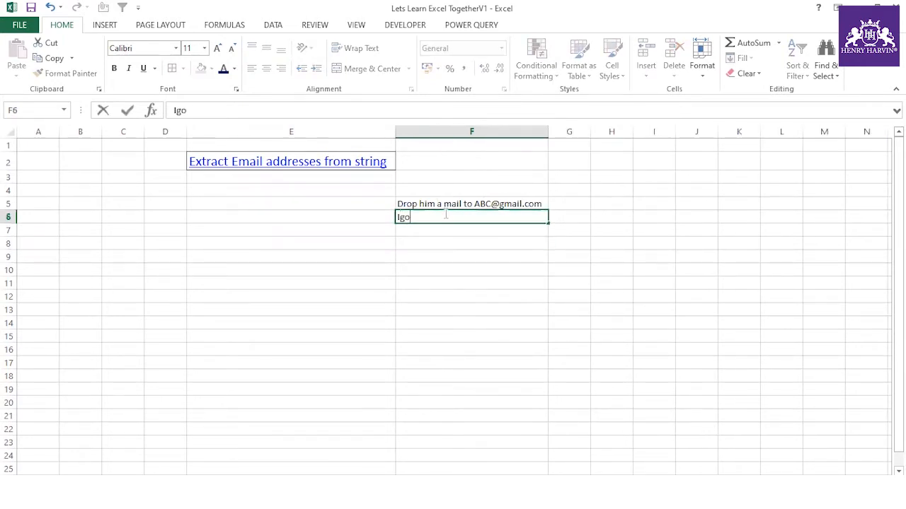
{"action": "key", "text": "BackSpace"}
{"action": "key", "text": "BackSpace"}
{"action": "key", "text": "BackSpace"}
{"action": "key", "text": "BackSpace"}
{"action": "key", "text": "BackSpace"}
{"action": "type", "text": "got answer from "}
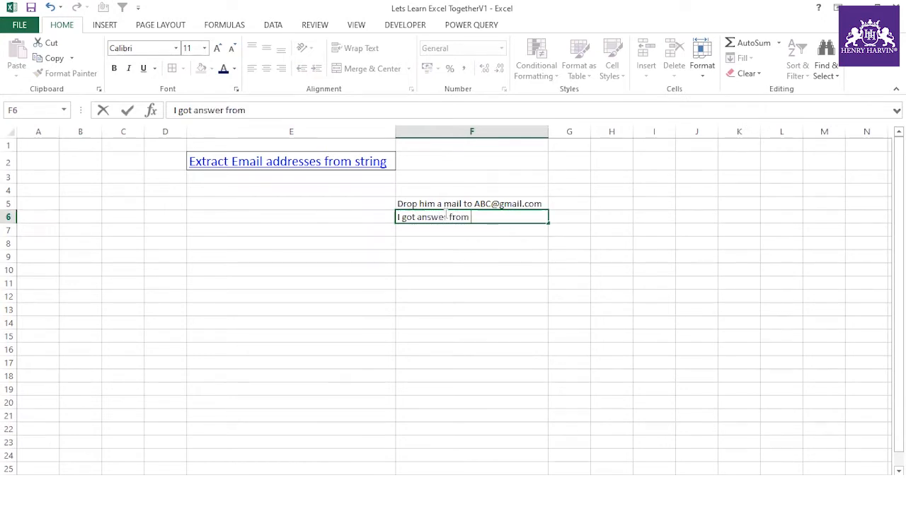
{"action": "type", "text": "the address"}
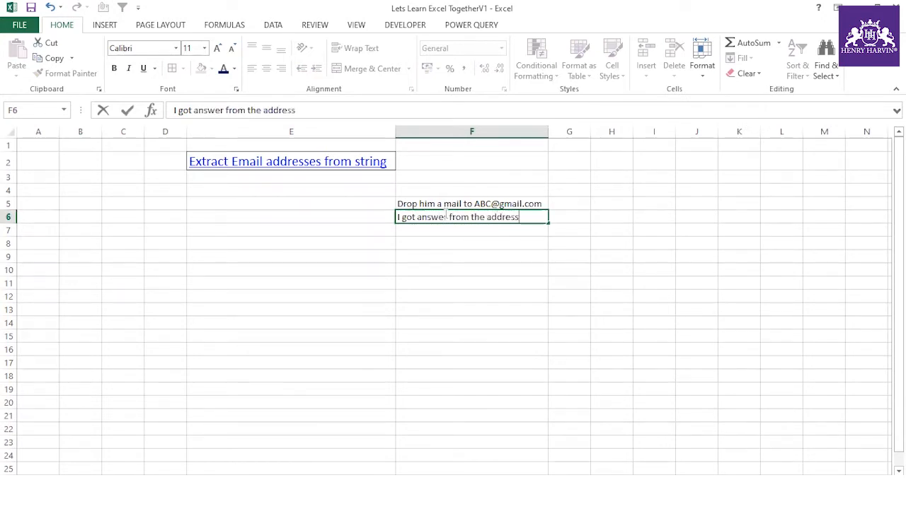
{"action": "type", "text": " BCQ@ABCD.com"}
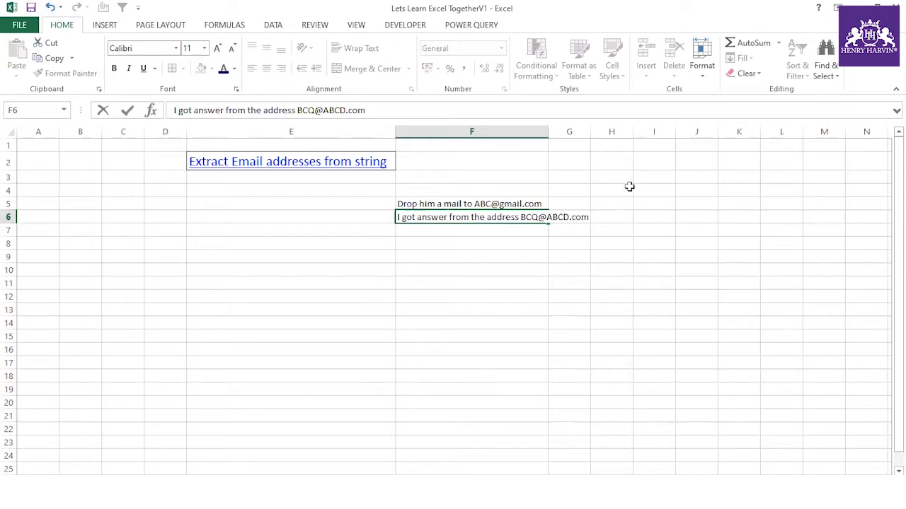
{"action": "left_click", "coordinate": [566, 296]}
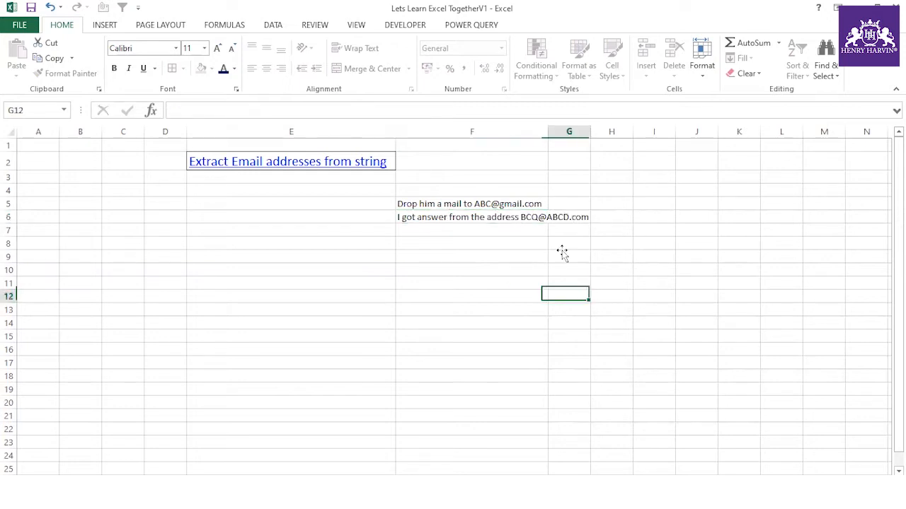
{"action": "double_click", "coordinate": [548, 132]}
{"action": "left_click", "coordinate": [490, 230]}
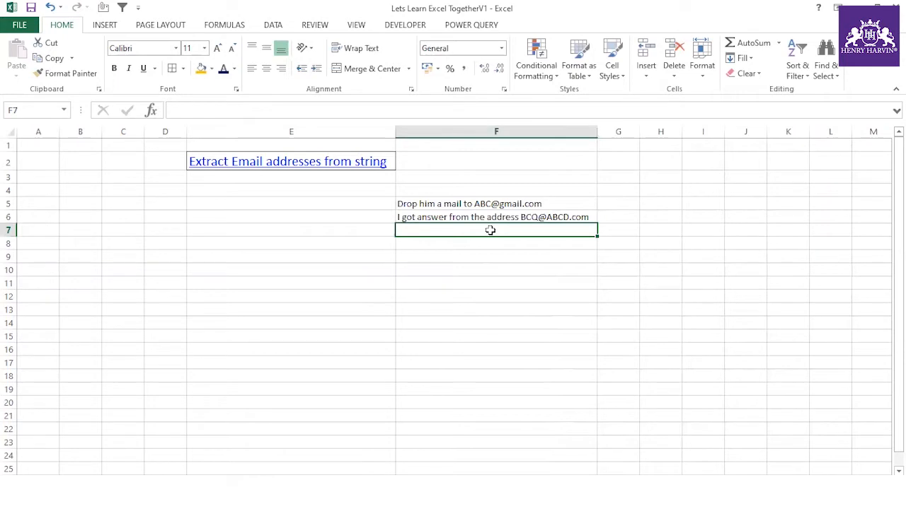
{"action": "type", "text": "His "}
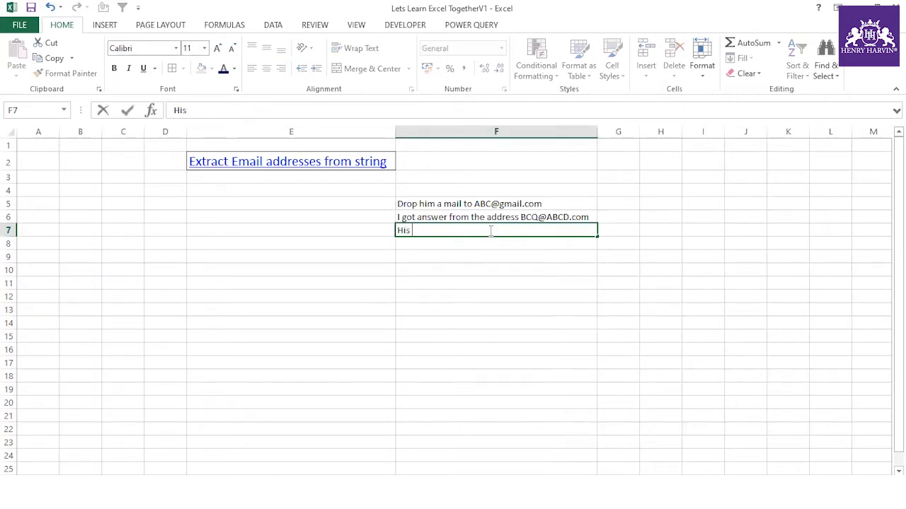
{"action": "type", "text": "Email"}
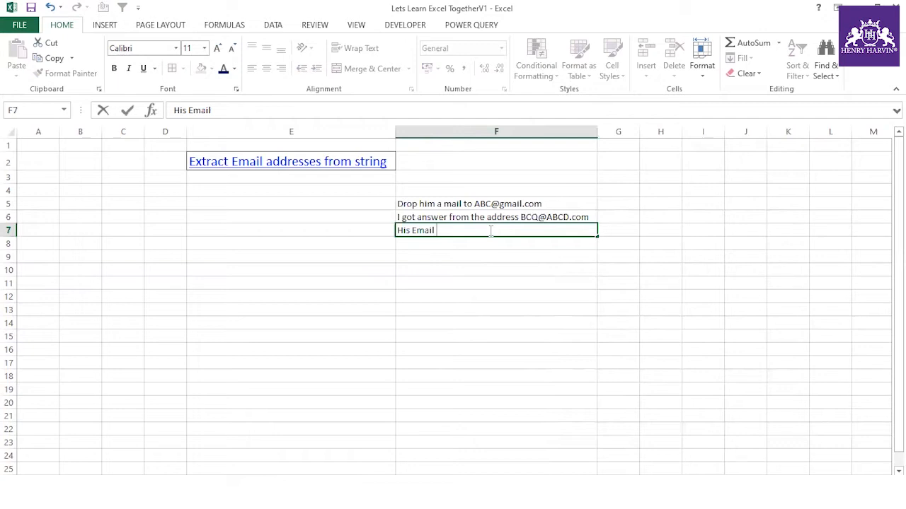
{"action": "type", "text": "BBBB@GMA"}
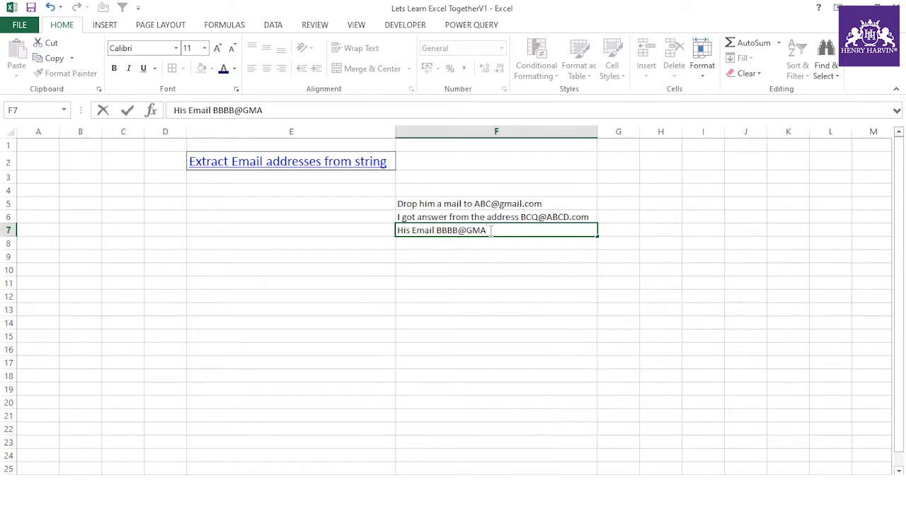
{"action": "type", "text": ".COM"}
{"action": "left_click", "coordinate": [525, 280]}
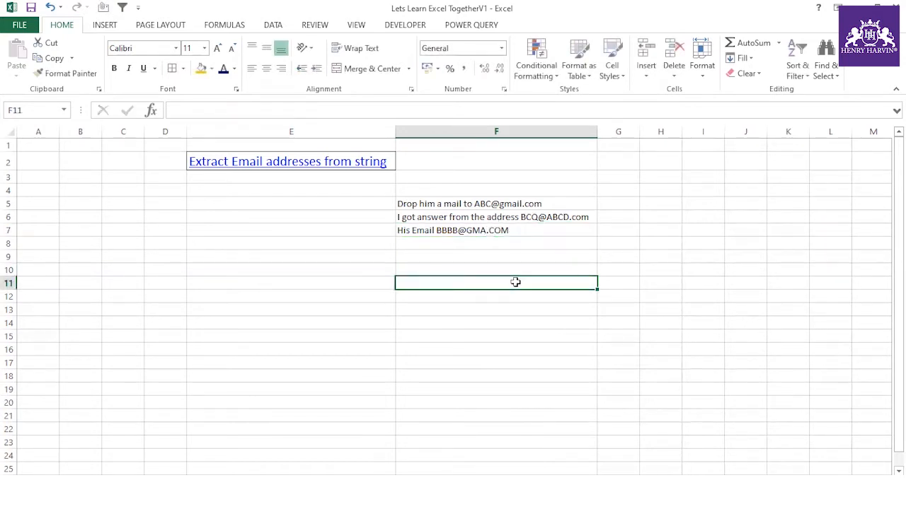
- Select the three sample sentences in F5:F7 to review them
{"action": "left_click", "coordinate": [524, 199]}
{"action": "left_click_drag", "start_coordinate": [524, 197], "coordinate": [517, 230]}
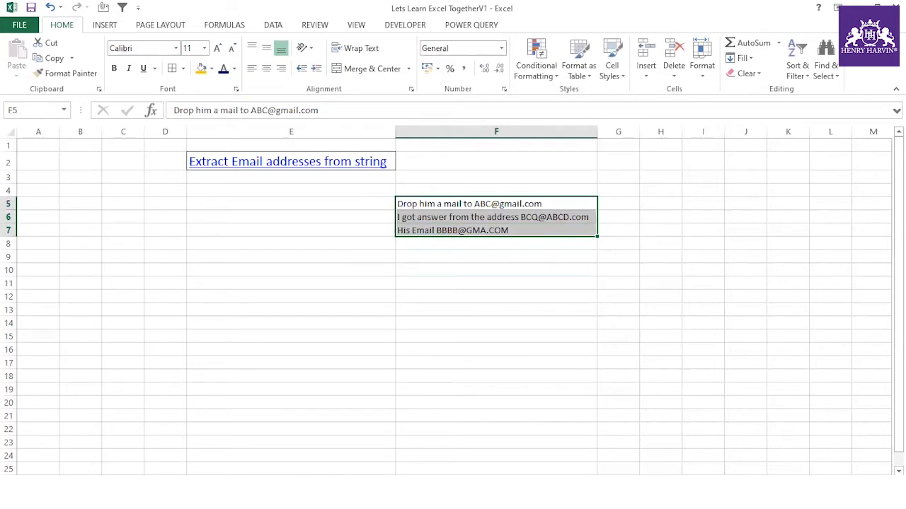
{"action": "scroll", "coordinate": [412, 309], "scroll_direction": "right", "scroll_amount": 2}
{"action": "left_click", "coordinate": [412, 309]}
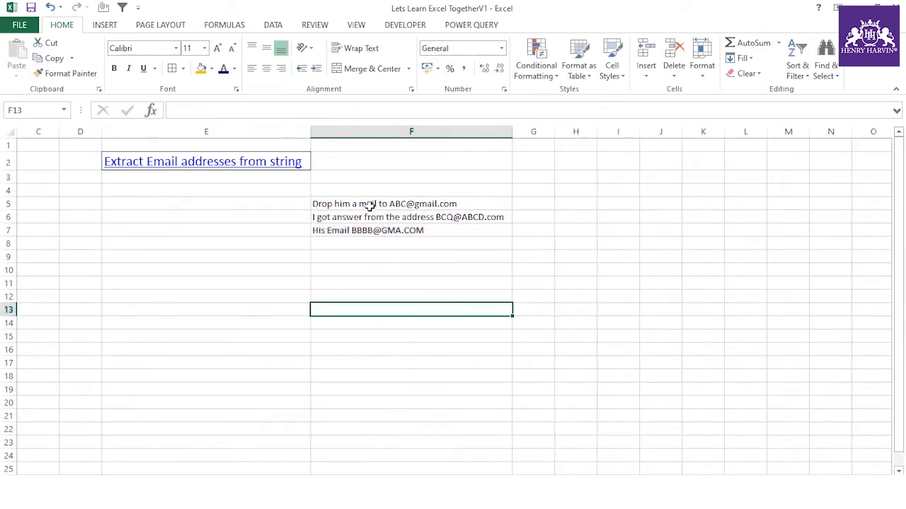
{"action": "left_click", "coordinate": [369, 205]}
{"action": "left_click_drag", "start_coordinate": [369, 205], "coordinate": [369, 226]}
{"action": "left_click", "coordinate": [467, 283]}
- Widen columns G and H, then select G5 beside the first sentence
{"action": "left_click_drag", "start_coordinate": [554, 137], "coordinate": [639, 133]}
{"action": "left_click", "coordinate": [545, 202]}
{"action": "left_click", "coordinate": [542, 272]}
{"action": "left_click", "coordinate": [553, 203]}
{"action": "scroll", "coordinate": [362, 307], "scroll_direction": "right", "scroll_amount": 2}
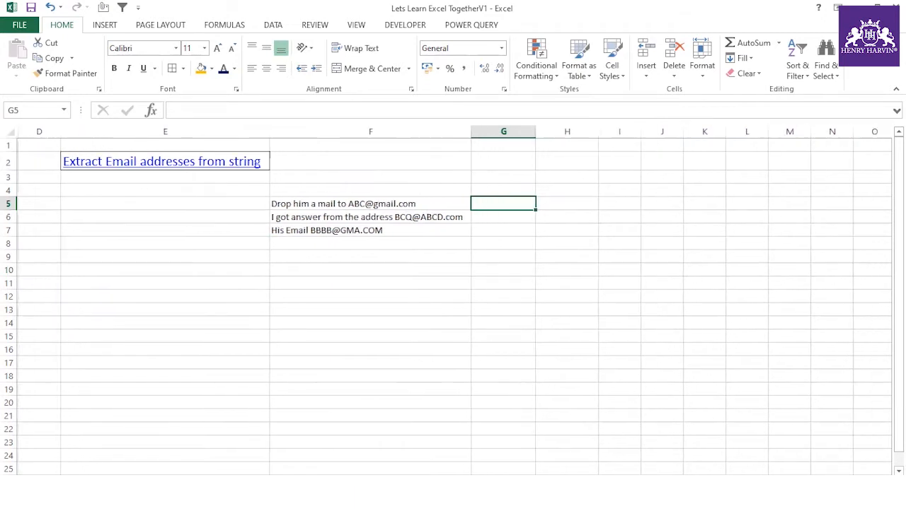
{"action": "left_click", "coordinate": [362, 307]}
{"action": "left_click", "coordinate": [453, 203]}
{"action": "left_click", "coordinate": [354, 204]}
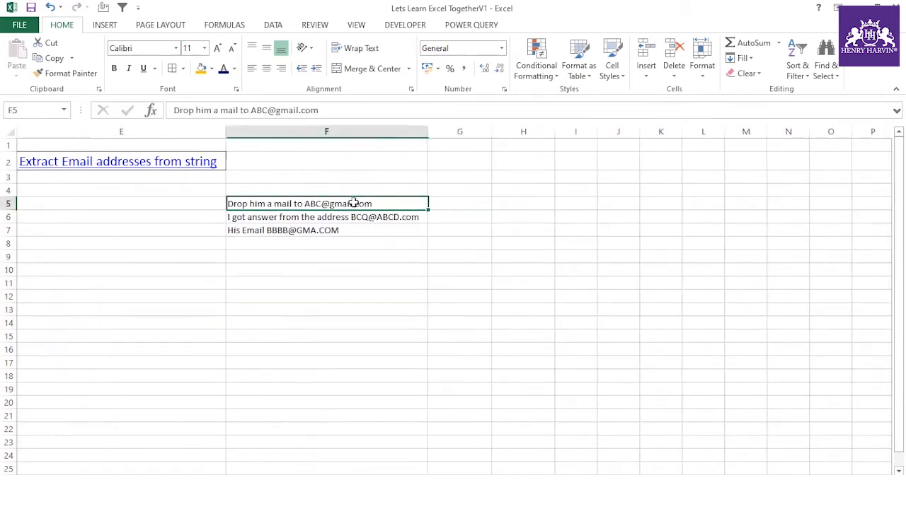
{"action": "left_click", "coordinate": [366, 269]}
{"action": "left_click", "coordinate": [450, 206]}
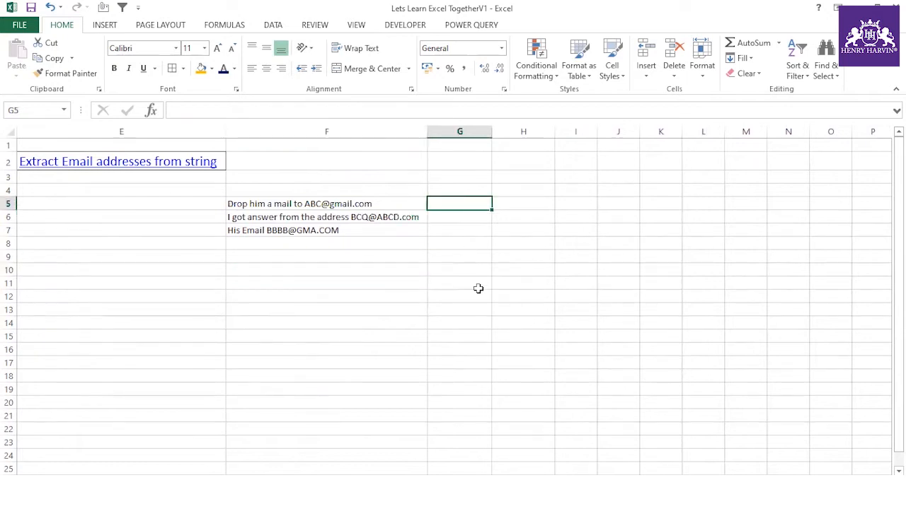
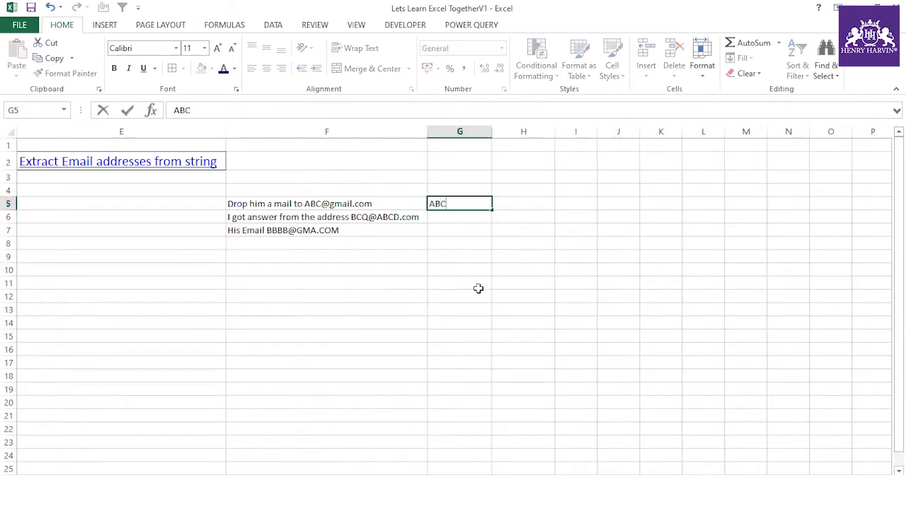
{"action": "left_click", "coordinate": [460, 293]}
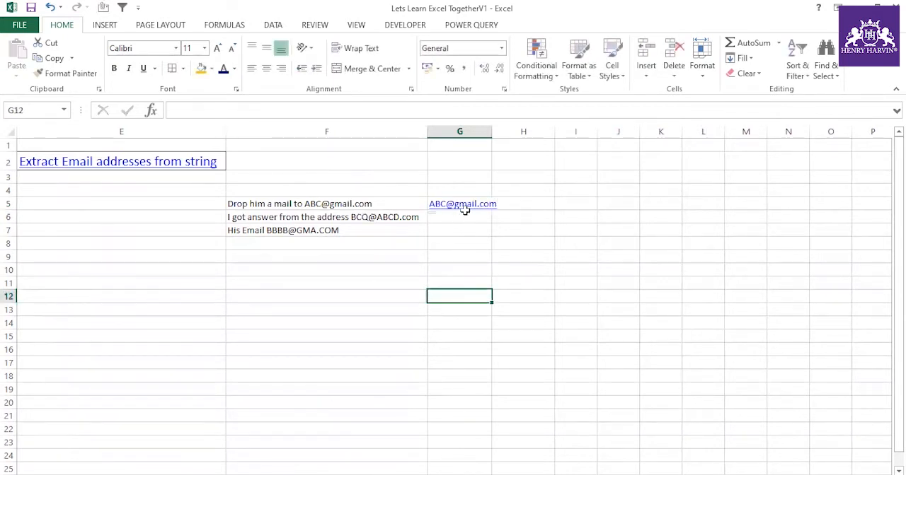
{"action": "left_click", "coordinate": [418, 200]}
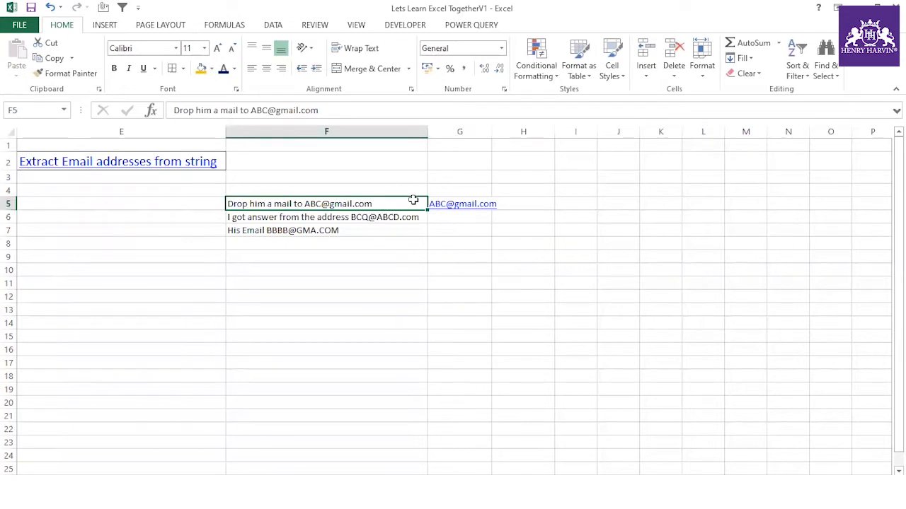
{"action": "key", "text": "Right"}
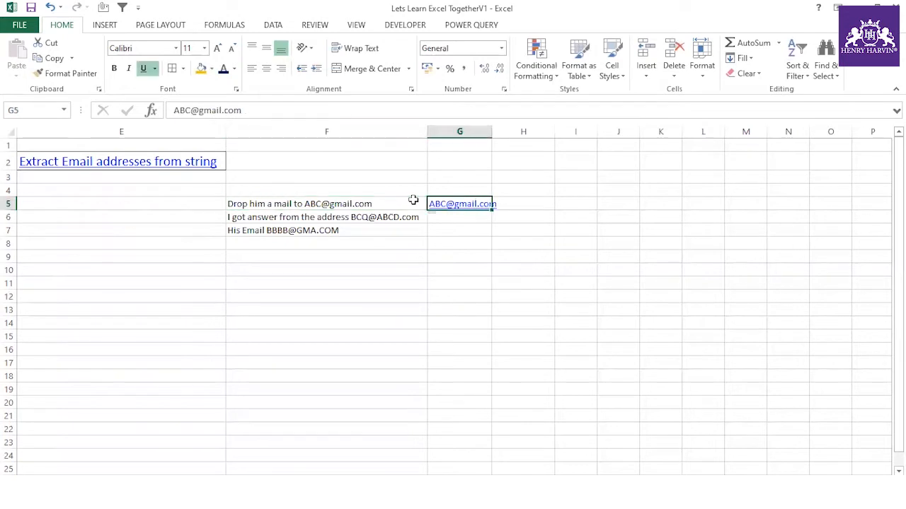
{"action": "right_click", "coordinate": [487, 209]}
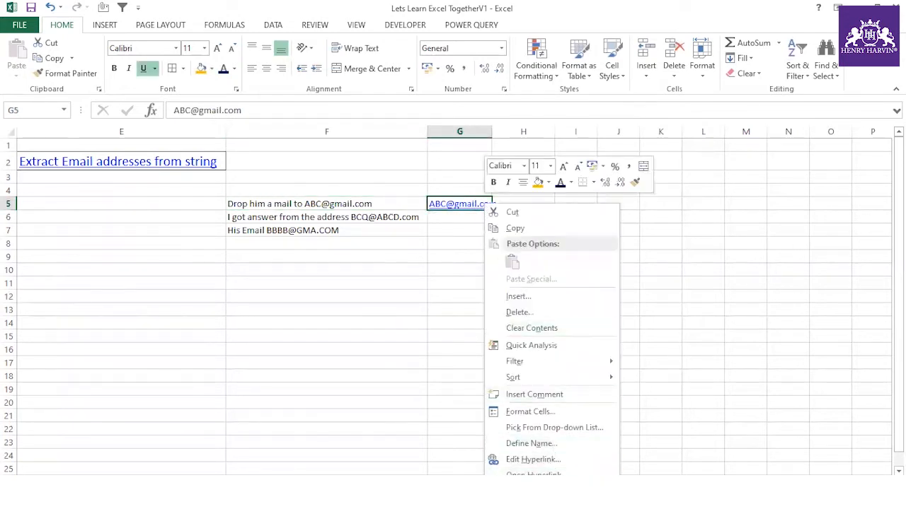
{"action": "left_click", "coordinate": [535, 491]}
- Flash Fill G5:G7 with Ctrl+E, autofit column G and widen column H
{"action": "left_click_drag", "start_coordinate": [481, 205], "coordinate": [474, 227]}
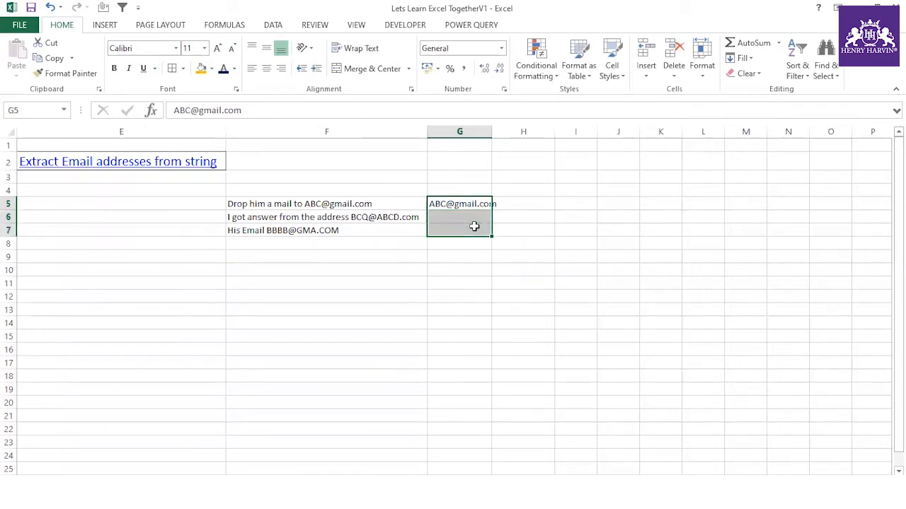
{"action": "key", "text": "ctrl+e"}
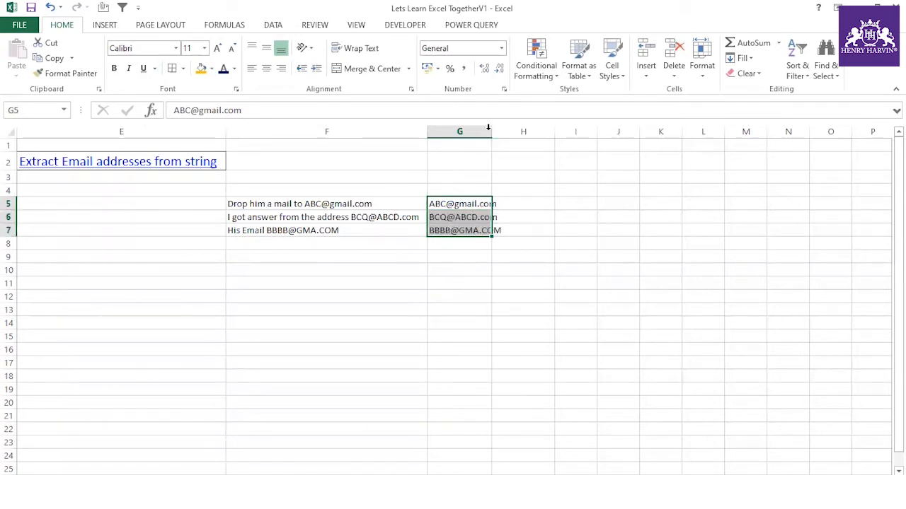
{"action": "double_click", "coordinate": [491, 130]}
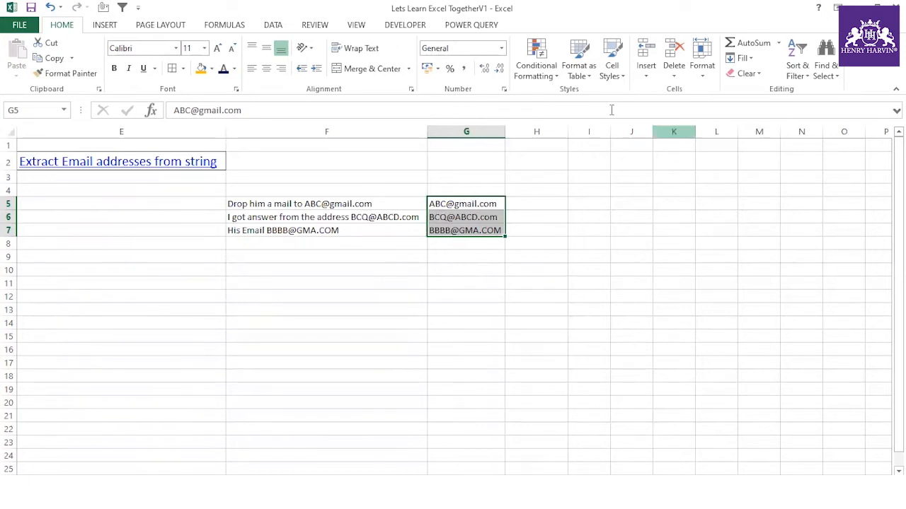
{"action": "left_click_drag", "start_coordinate": [568, 132], "coordinate": [622, 131]}
- Add the heading 'Flash Fill' in G3
{"action": "left_click", "coordinate": [450, 181]}
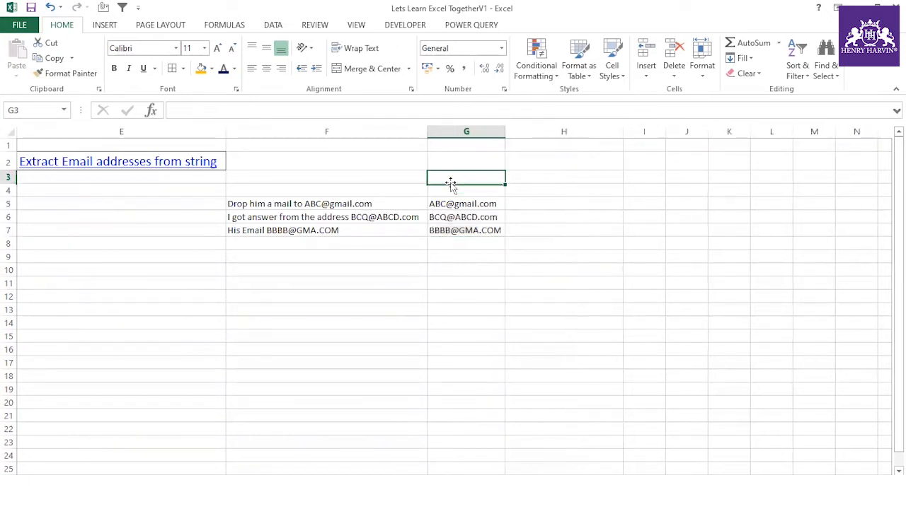
{"action": "type", "text": "Flash Fill"}
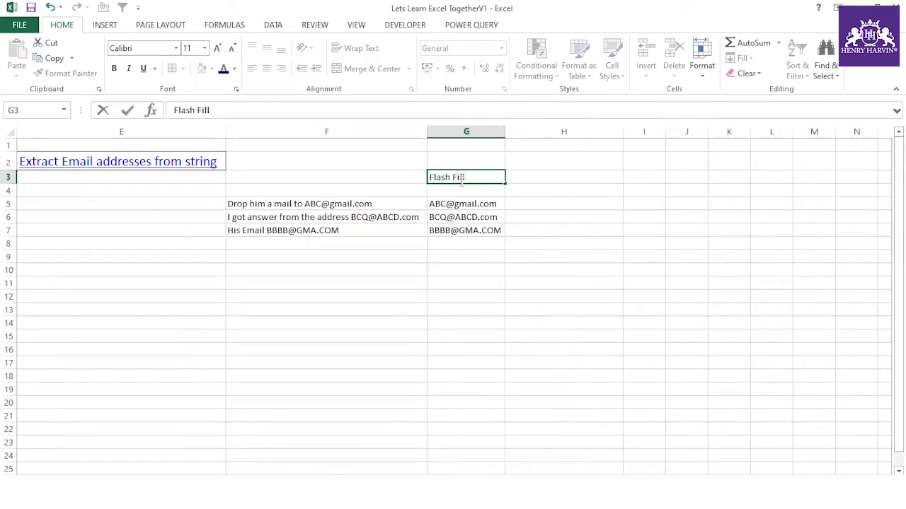
{"action": "left_click", "coordinate": [394, 281]}
{"action": "left_click_drag", "start_coordinate": [363, 205], "coordinate": [358, 226]}
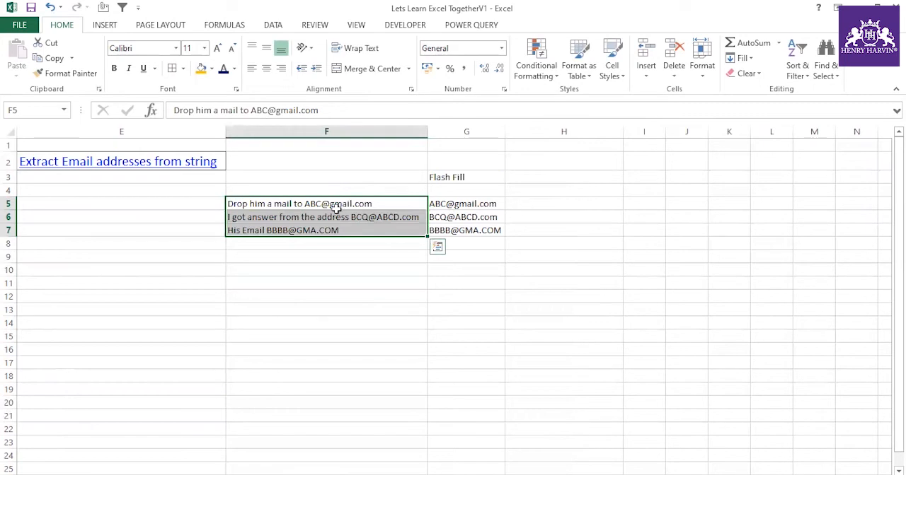
- Enter =SUBSTITUTE(F5," ",REPT(" ",100)) in H5
{"action": "left_click", "coordinate": [545, 203]}
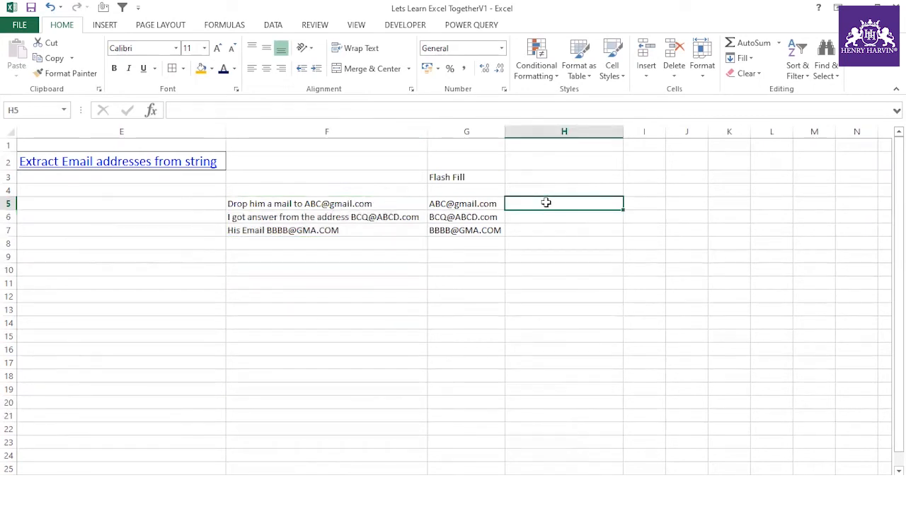
{"action": "type", "text": "=sub"}
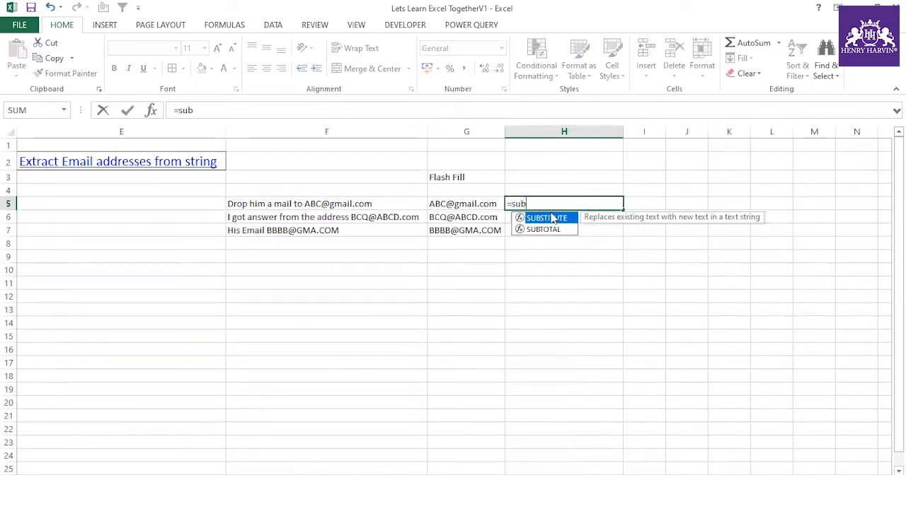
{"action": "double_click", "coordinate": [552, 218]}
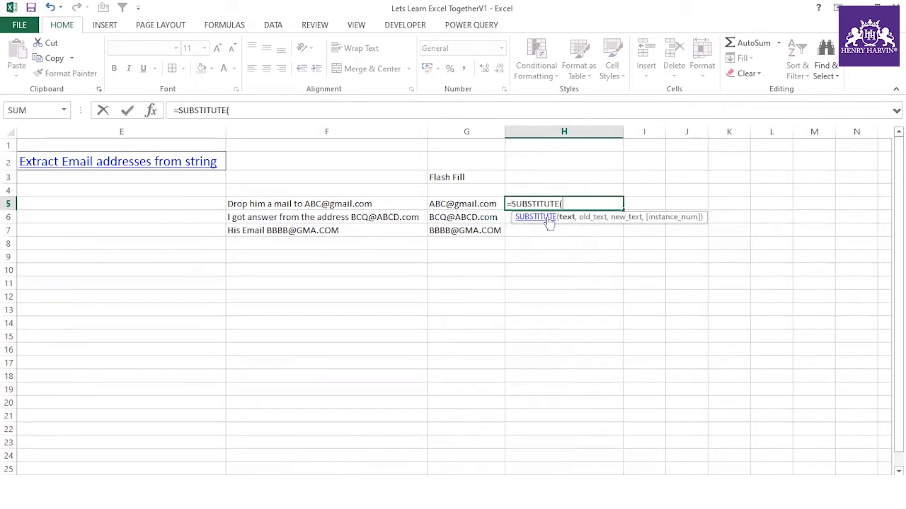
{"action": "left_click", "coordinate": [338, 204]}
{"action": "type", "text": ",\""}
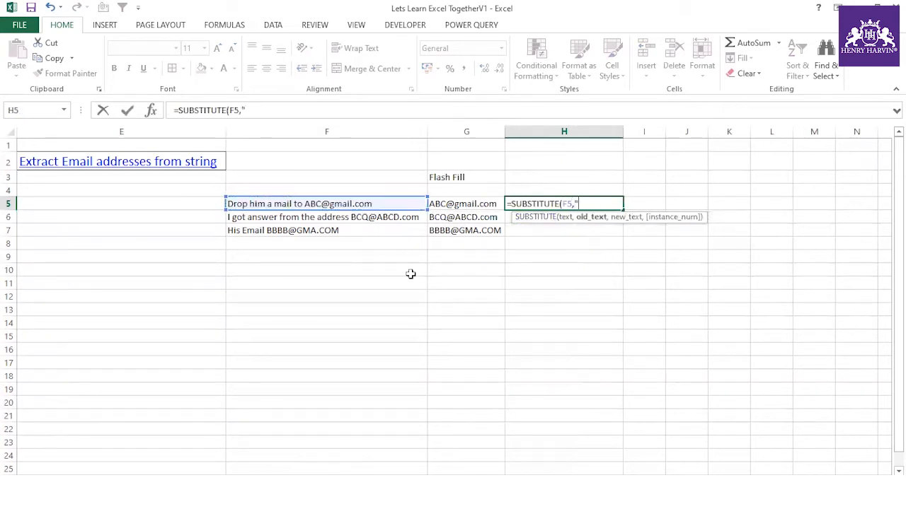
{"action": "type", "text": " \","}
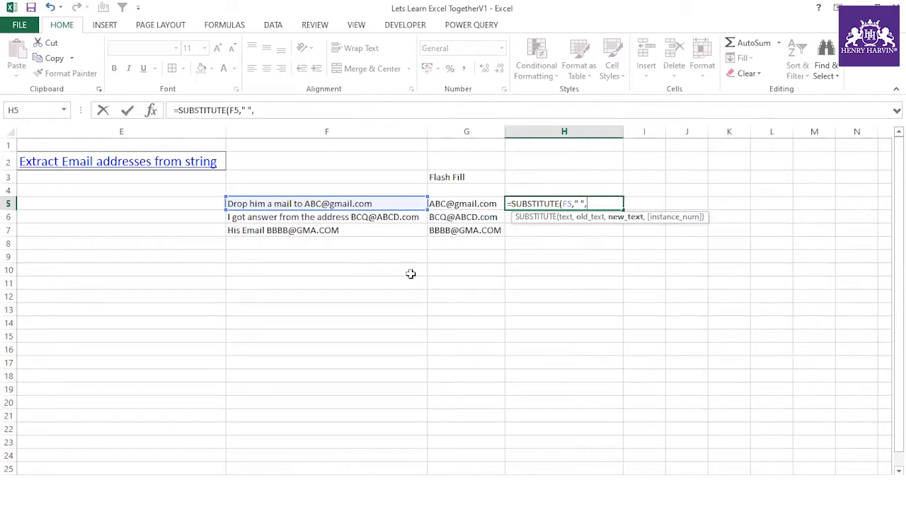
{"action": "type", "text": "rept"}
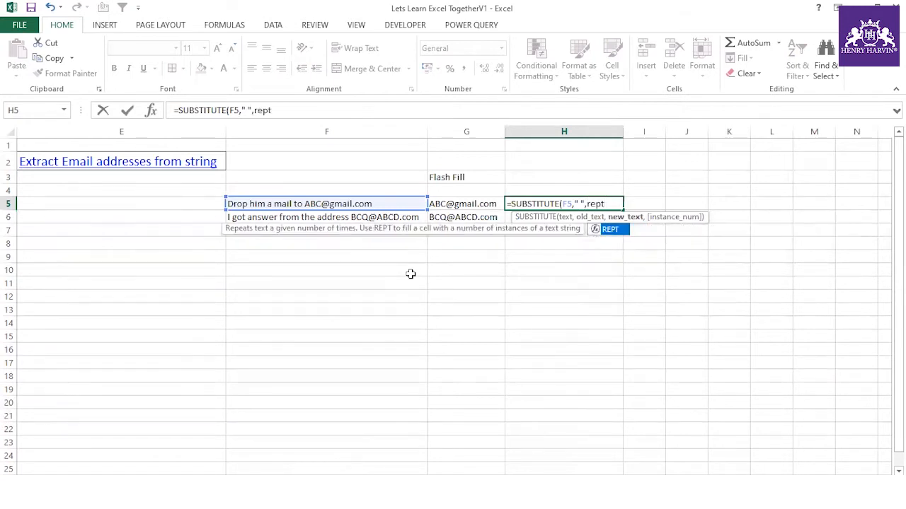
{"action": "type", "text": "(\" \","}
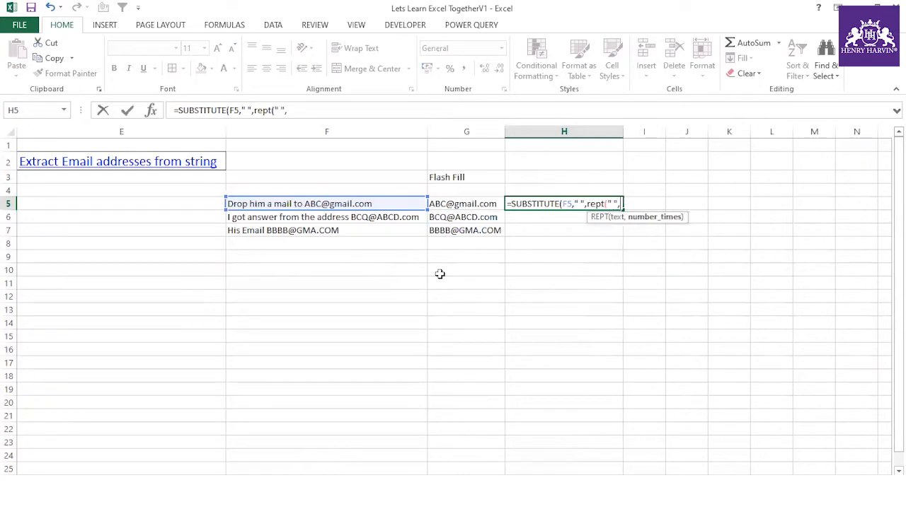
{"action": "type", "text": "100))"}
{"action": "key", "text": "Return"}
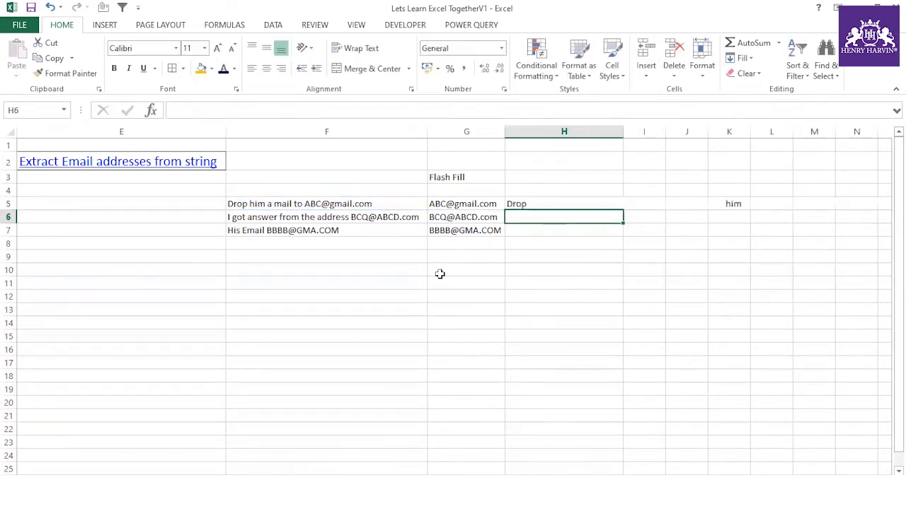
{"action": "left_click", "coordinate": [535, 204]}
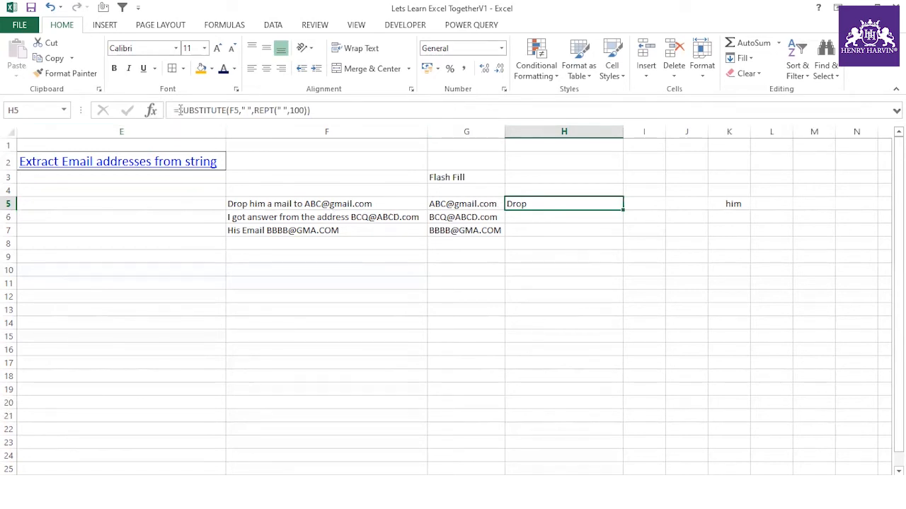
- Copy H5's formula text from the formula bar and paste it into H2
{"action": "left_click_drag", "start_coordinate": [181, 110], "coordinate": [339, 110]}
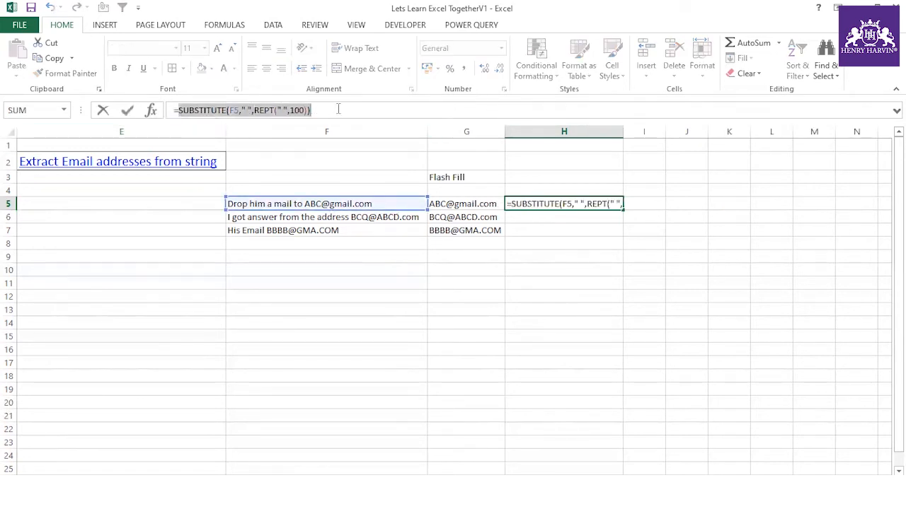
{"action": "key", "text": "ctrl+c"}
{"action": "key", "text": "Escape"}
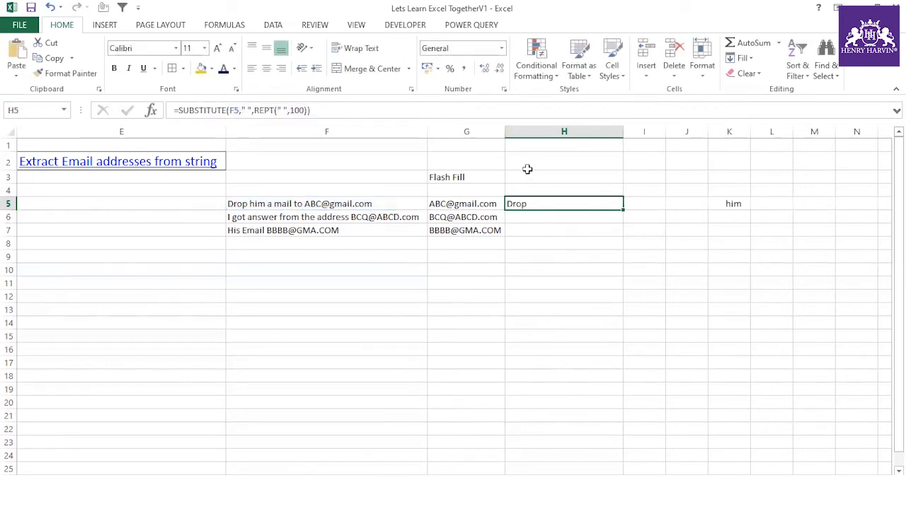
{"action": "left_click", "coordinate": [527, 165]}
{"action": "key", "text": "ctrl+v"}
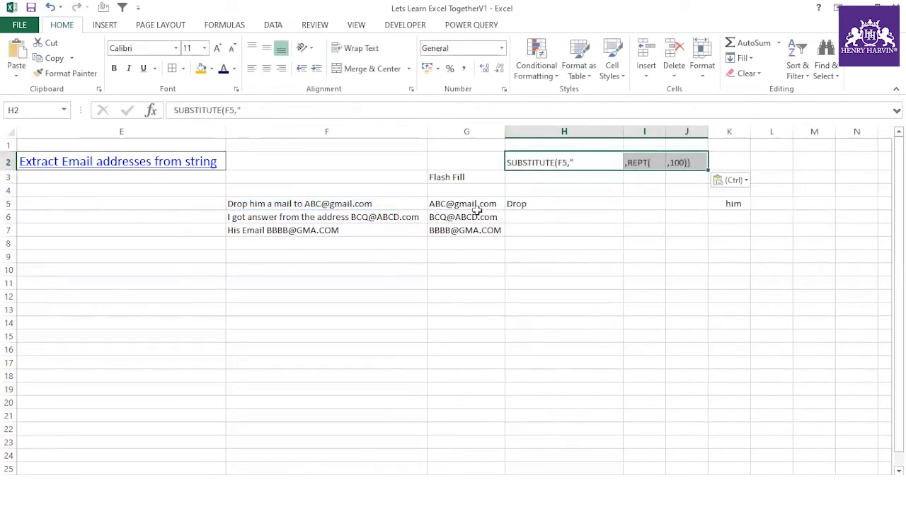
{"action": "left_click", "coordinate": [558, 241]}
{"action": "left_click", "coordinate": [550, 164]}
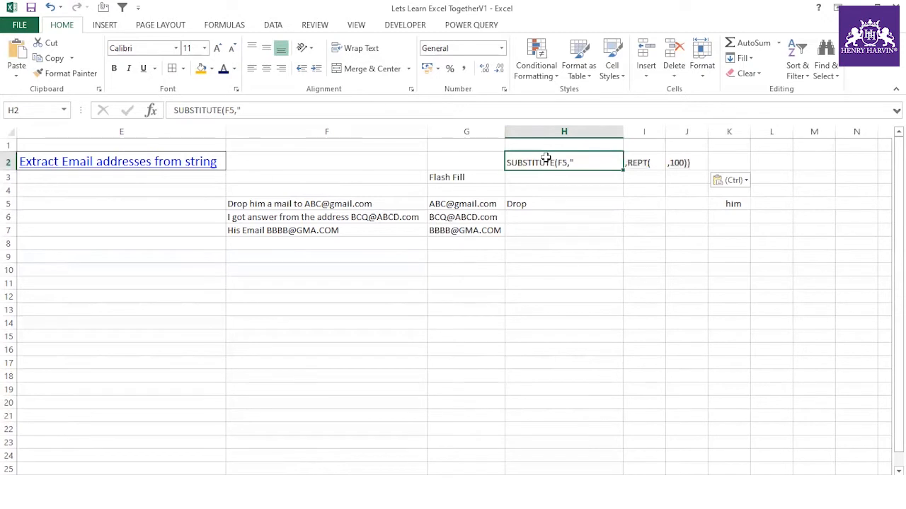
- Recopy the whole formula text and clear the stray fragments in H2, I2 and J2
{"action": "left_click", "coordinate": [548, 204]}
{"action": "left_click_drag", "start_coordinate": [312, 110], "coordinate": [180, 113]}
{"action": "key", "text": "ctrl+c"}
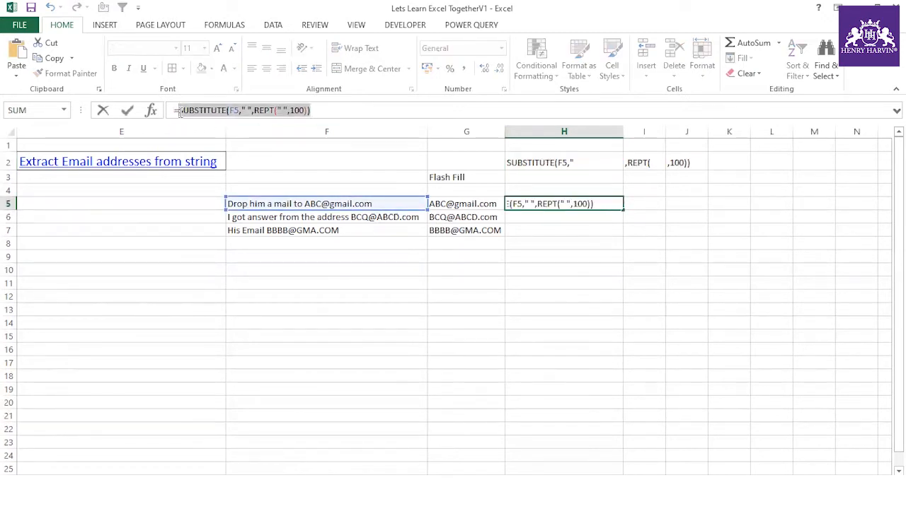
{"action": "key", "text": "Escape"}
{"action": "left_click", "coordinate": [535, 167]}
{"action": "key", "text": "Delete"}
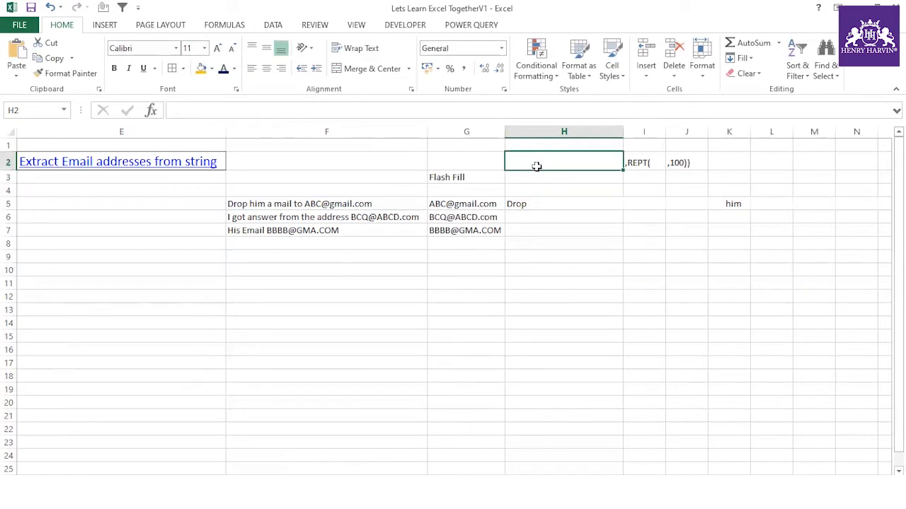
{"action": "left_click", "coordinate": [640, 162]}
{"action": "key", "text": "Delete"}
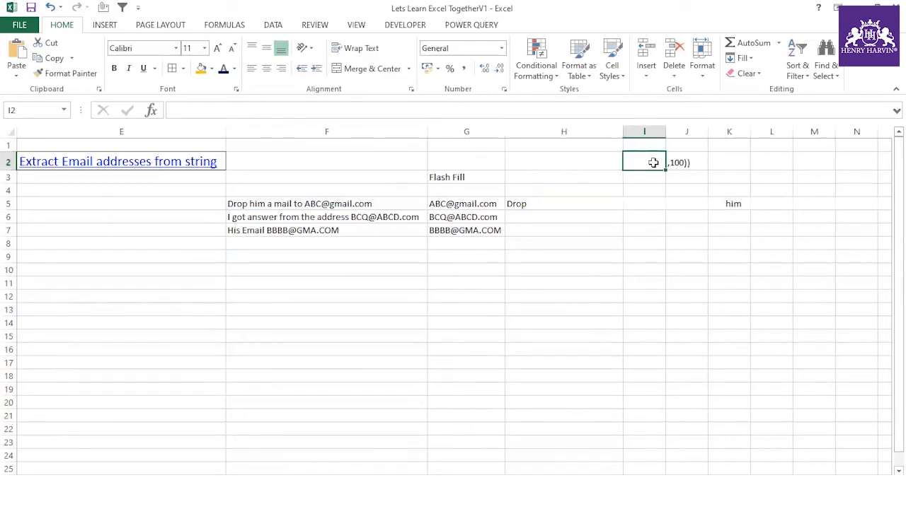
{"action": "left_click", "coordinate": [691, 163]}
{"action": "key", "text": "Delete"}
{"action": "left_click", "coordinate": [569, 214]}
{"action": "left_click", "coordinate": [499, 320]}
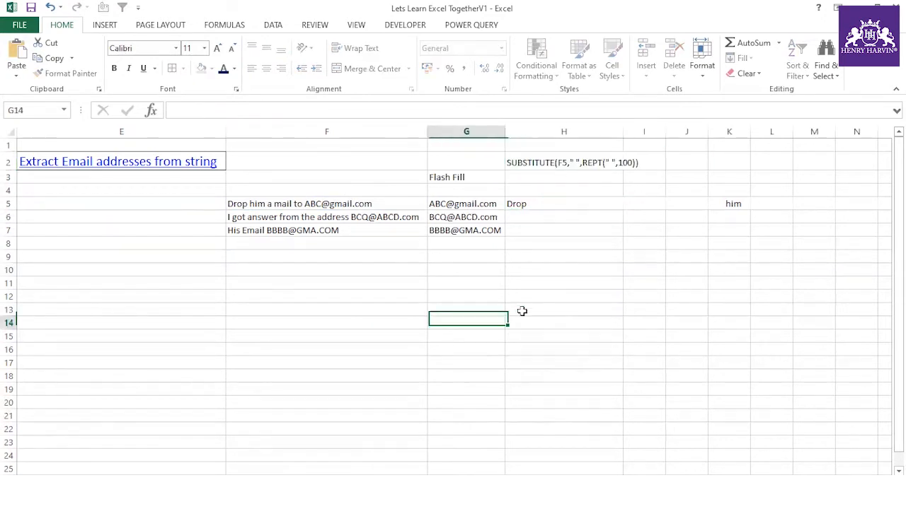
{"action": "left_click", "coordinate": [548, 164]}
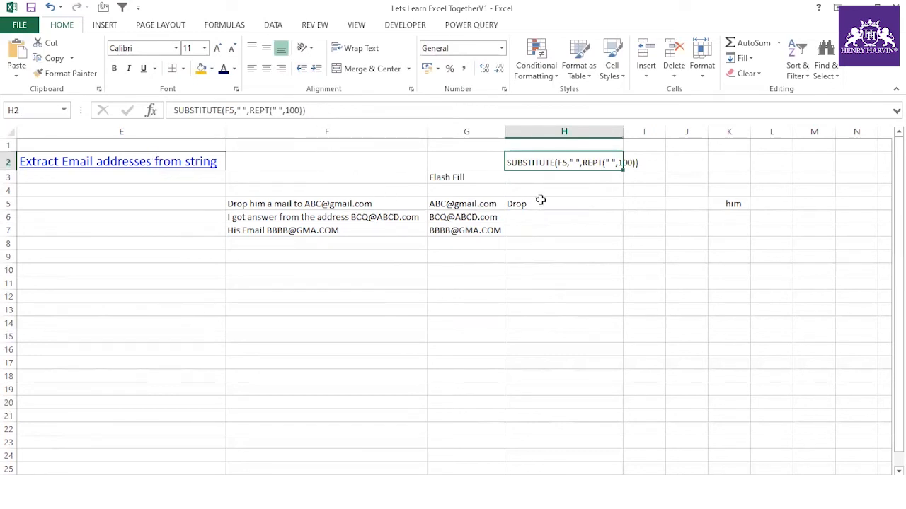
{"action": "left_click", "coordinate": [540, 203]}
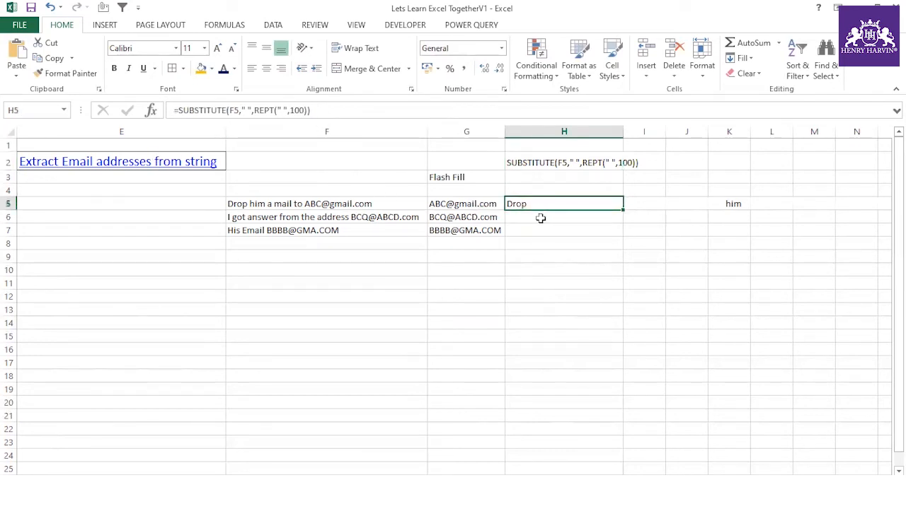
- Clear H5 and start a FIND formula wrapping the pasted SUBSTITUTE formula
{"action": "key", "text": "Delete"}
{"action": "left_click", "coordinate": [542, 242]}
{"action": "left_click", "coordinate": [536, 203]}
{"action": "type", "text": "="}
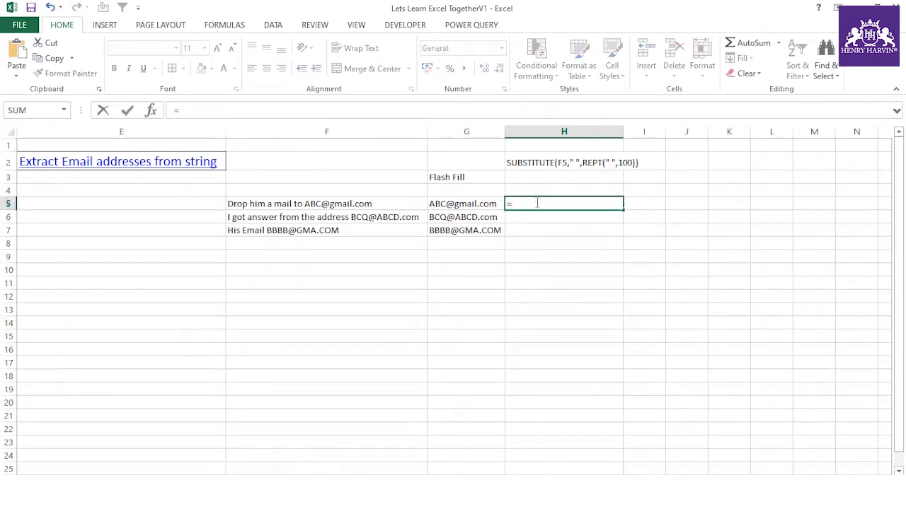
{"action": "type", "text": "mid"}
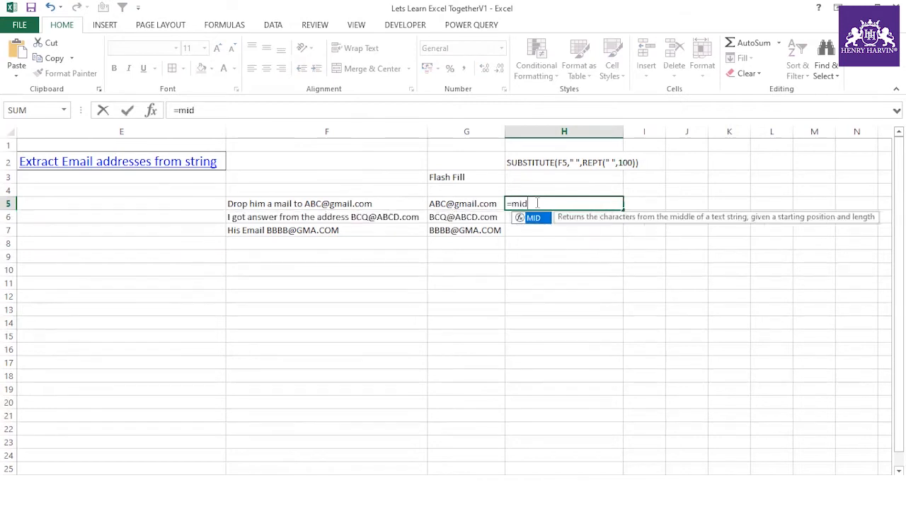
{"action": "key", "text": "BackSpace"}
{"action": "key", "text": "BackSpace"}
{"action": "key", "text": "BackSpace"}
{"action": "key", "text": "BackSpace"}
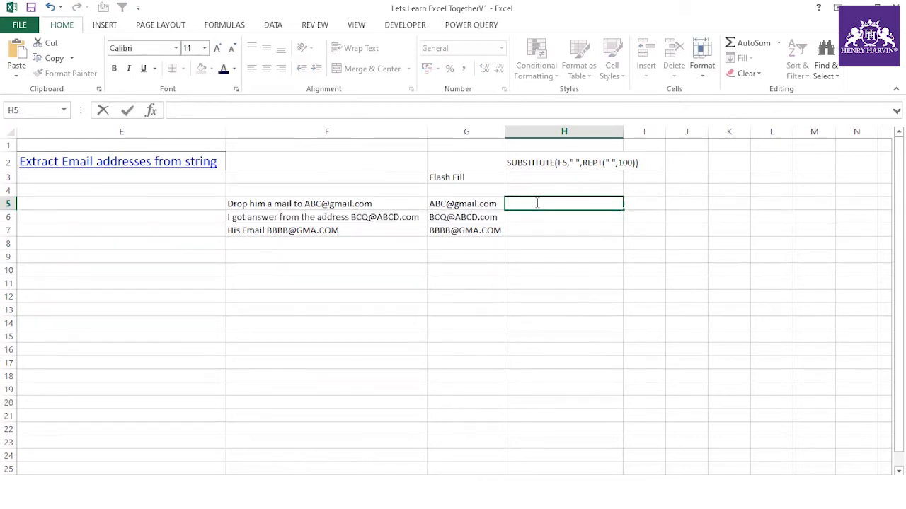
{"action": "type", "text": "=find("}
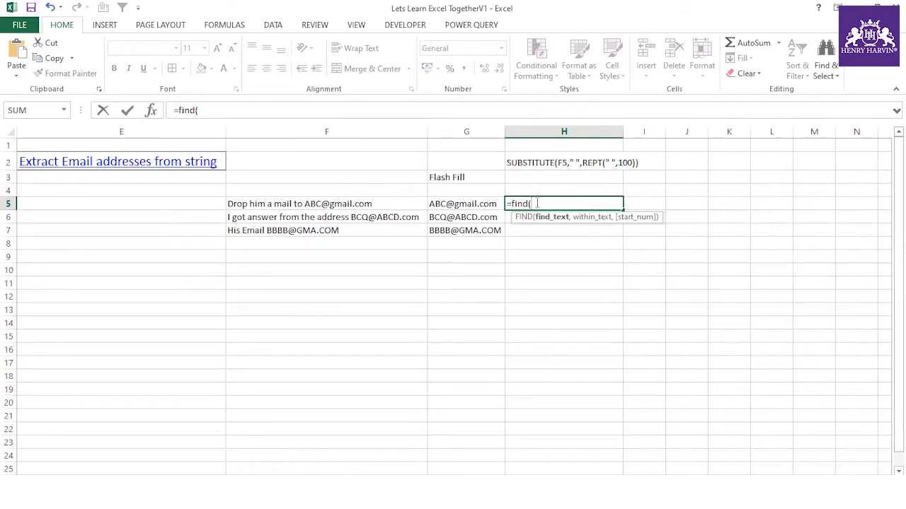
{"action": "key", "text": "ctrl+v"}
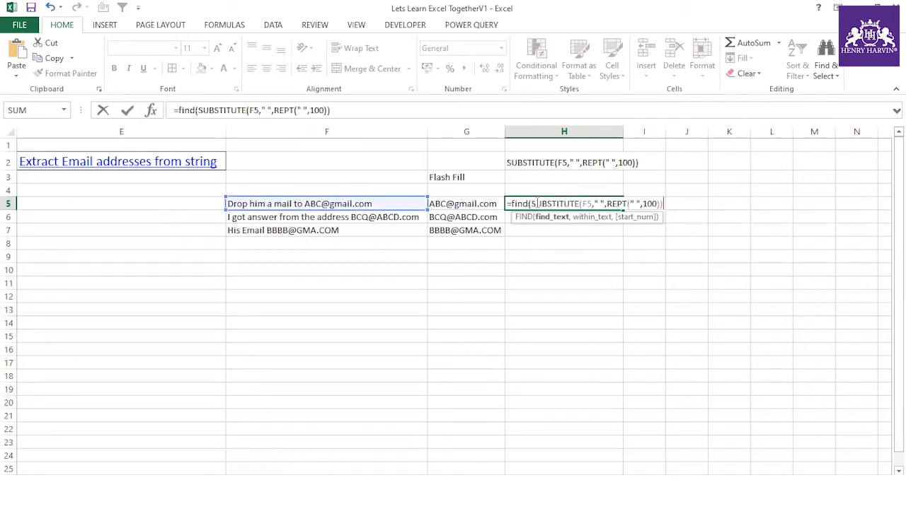
{"action": "type", "text": ","}
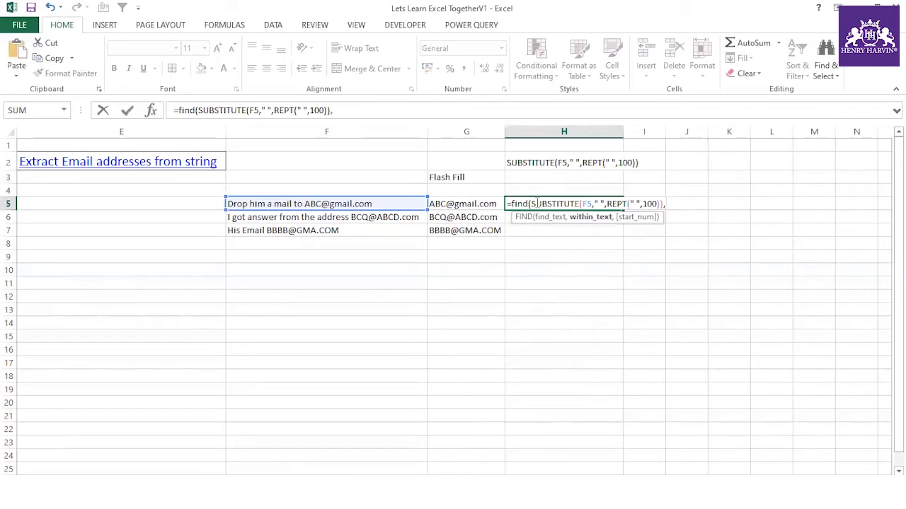
{"action": "key", "text": "BackSpace"}
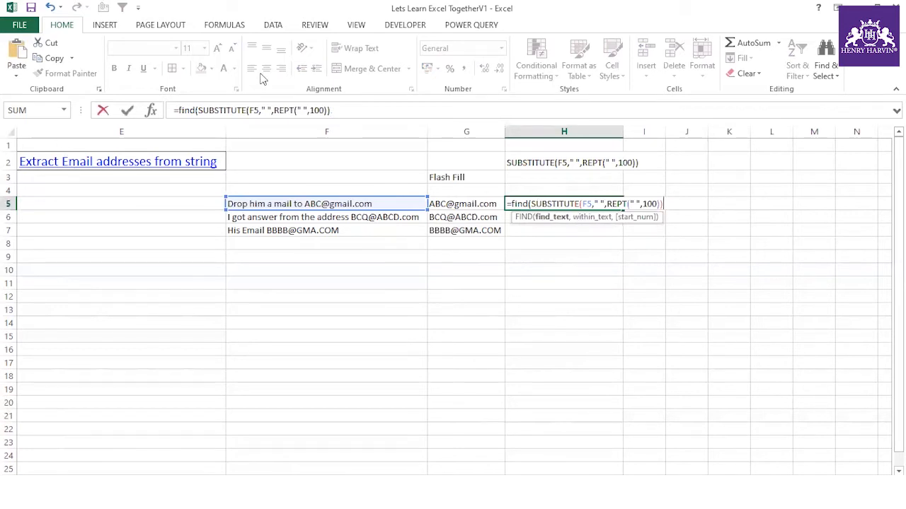
- Add "@" as FIND's search text and commit, returning 518
{"action": "left_click", "coordinate": [197, 111]}
{"action": "type", "text": "\""}
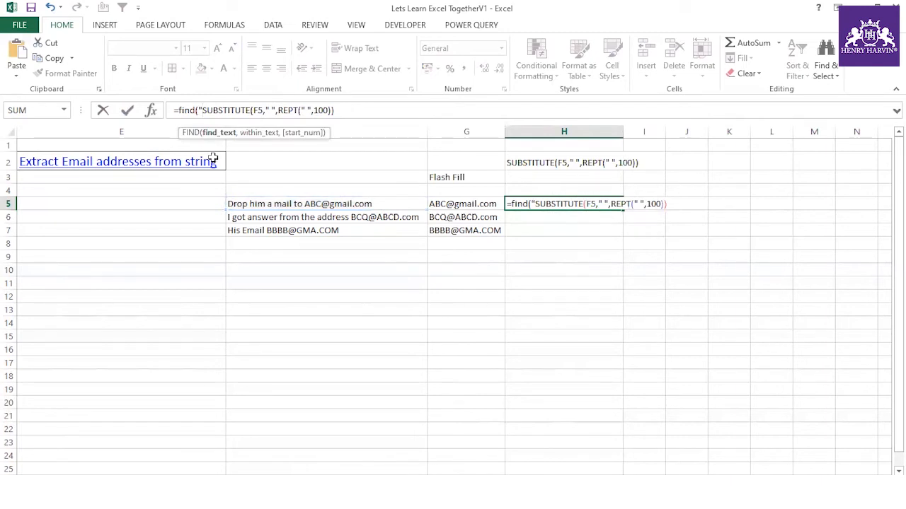
{"action": "type", "text": "@\","}
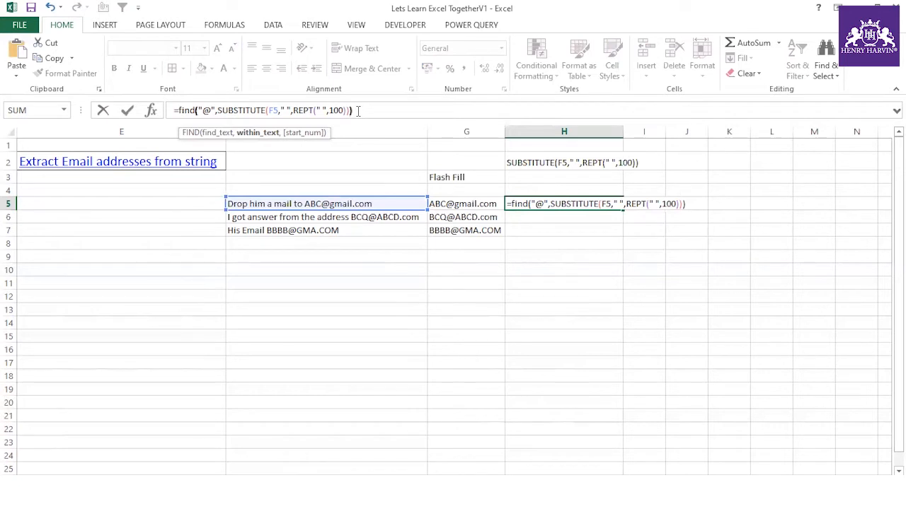
{"action": "key", "text": "Return"}
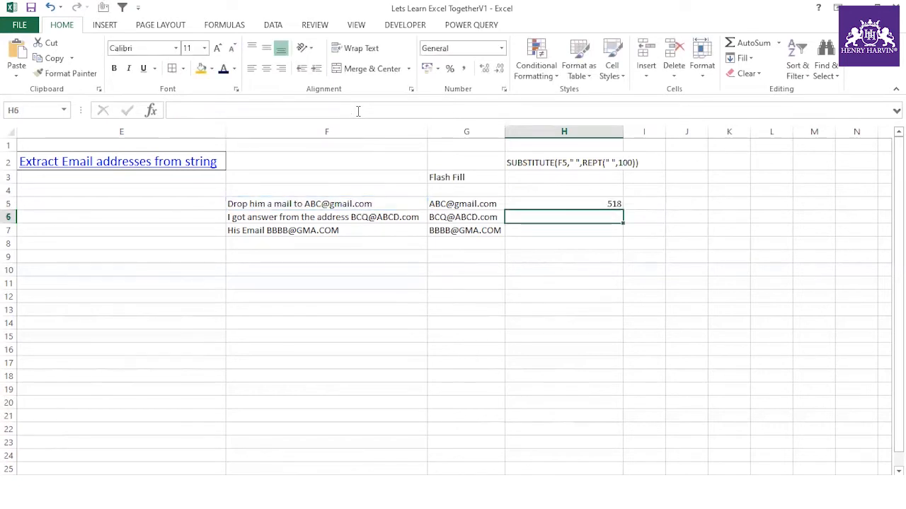
{"action": "left_click", "coordinate": [592, 206]}
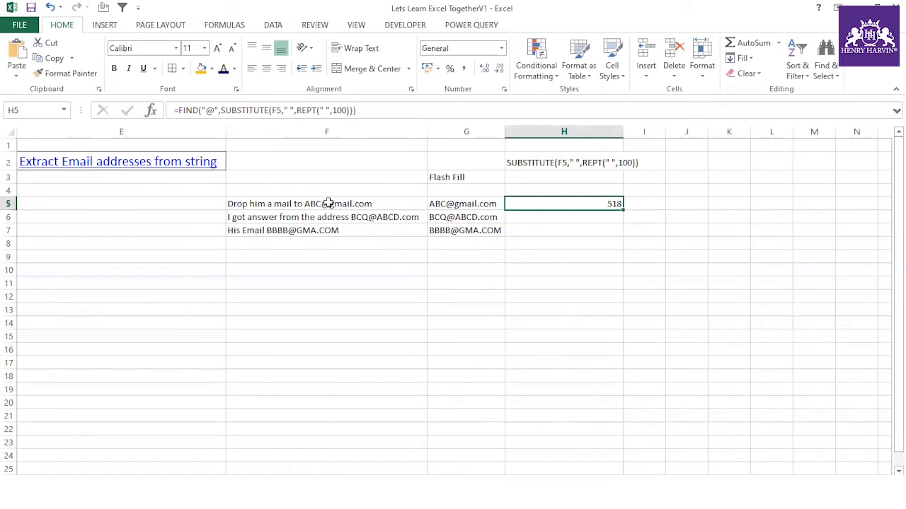
- After inspecting F5's sentence, make H5's FIND formula subtract 50, returning 468
{"action": "left_click", "coordinate": [329, 204]}
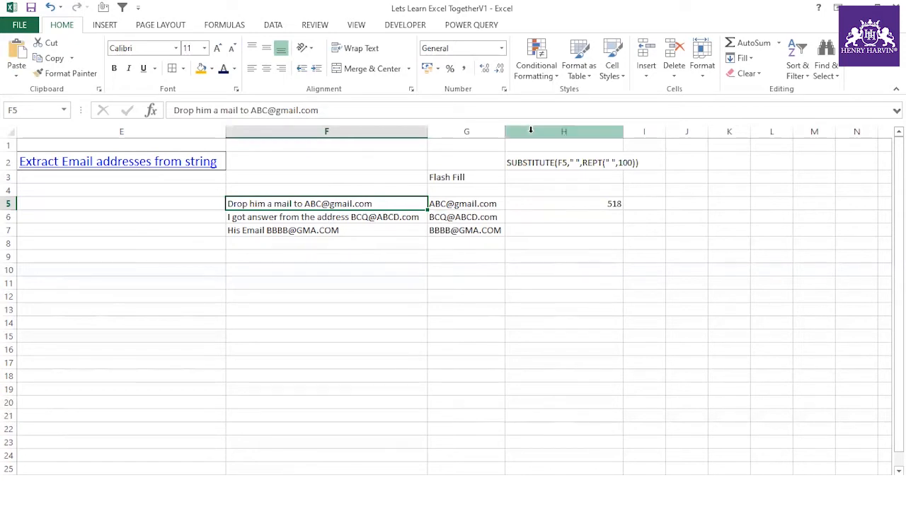
{"action": "double_click", "coordinate": [305, 203]}
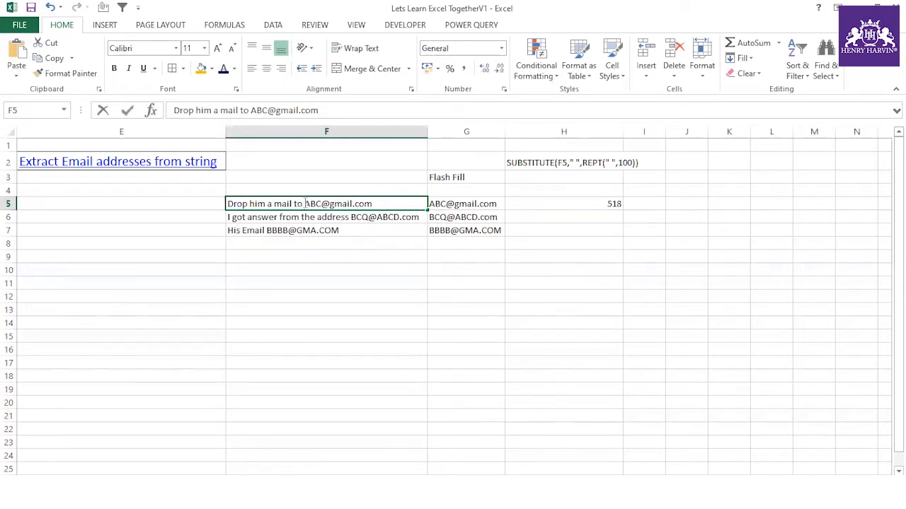
{"action": "key", "text": "Escape"}
{"action": "left_click", "coordinate": [617, 205]}
{"action": "left_click", "coordinate": [365, 111]}
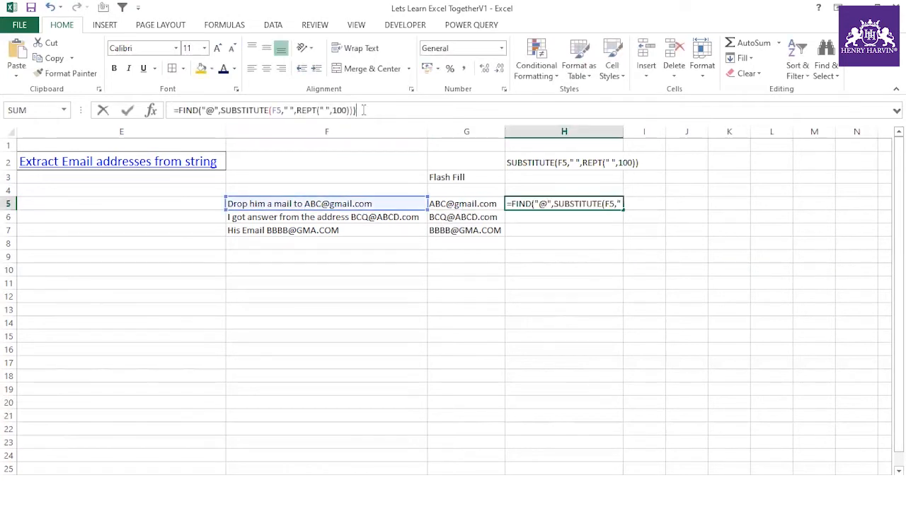
{"action": "type", "text": ")-50"}
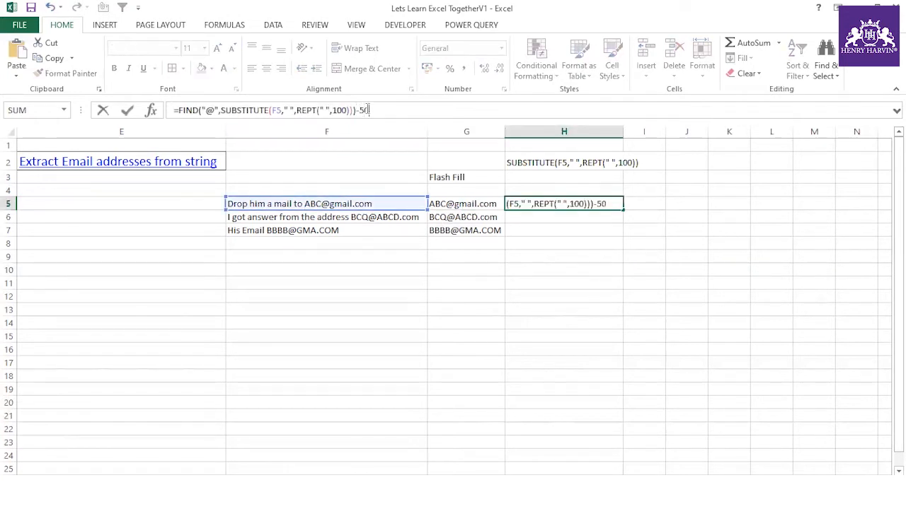
{"action": "key", "text": "Return"}
- Begin wrapping H5's formula in MAX(1, after the equals sign
{"action": "left_click", "coordinate": [580, 203]}
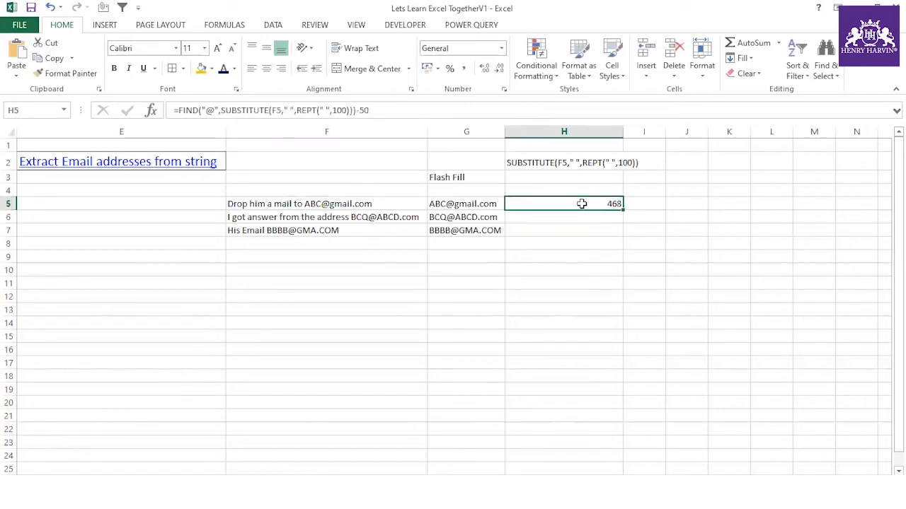
{"action": "left_click", "coordinate": [178, 111]}
{"action": "type", "text": "MAX(1,"}
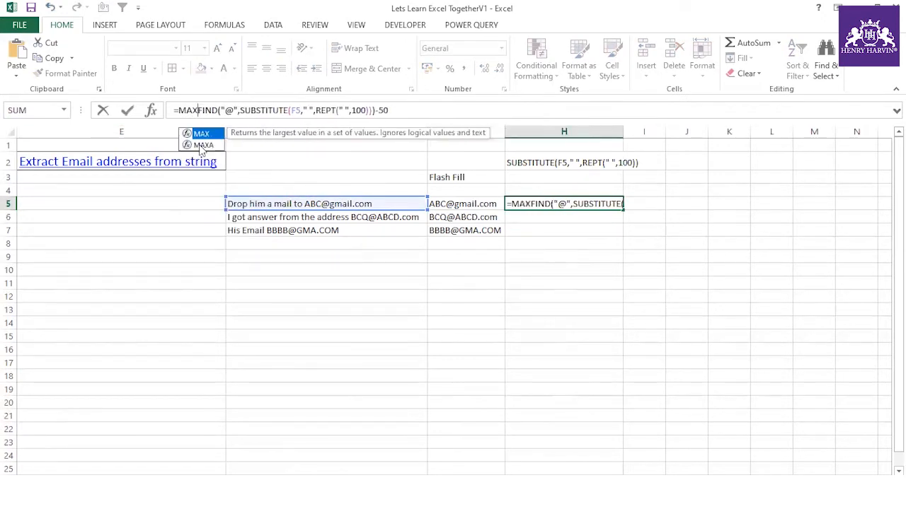
- Close the MAX(1,…) wrapper so H5 never drops below 1, still showing 468
{"action": "left_click", "coordinate": [422, 110]}
{"action": "type", "text": ")"}
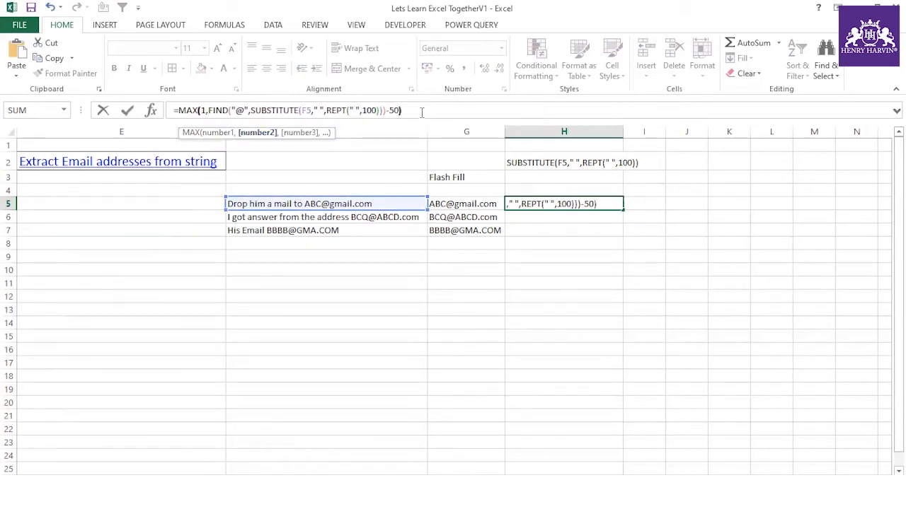
{"action": "key", "text": "Return"}
{"action": "left_click", "coordinate": [612, 203]}
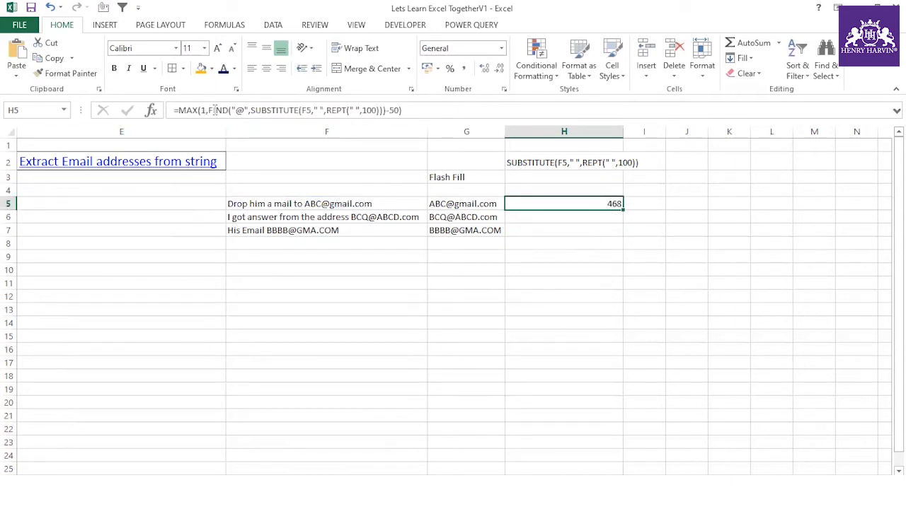
{"action": "left_click", "coordinate": [589, 231]}
{"action": "left_click", "coordinate": [597, 203]}
- Copy H5's formula text from the formula bar and paste it into H1
{"action": "left_click", "coordinate": [181, 112]}
{"action": "left_click_drag", "start_coordinate": [179, 110], "coordinate": [436, 115]}
{"action": "key", "text": "ctrl+c"}
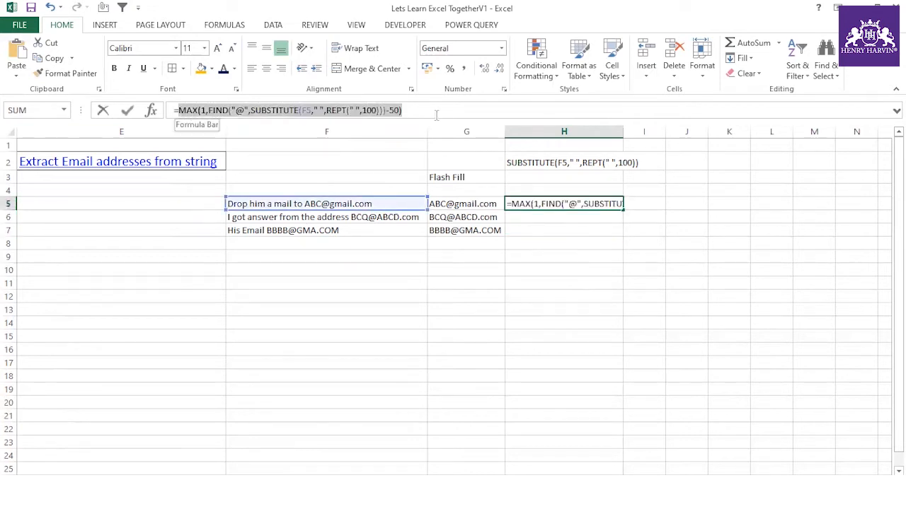
{"action": "key", "text": "Escape"}
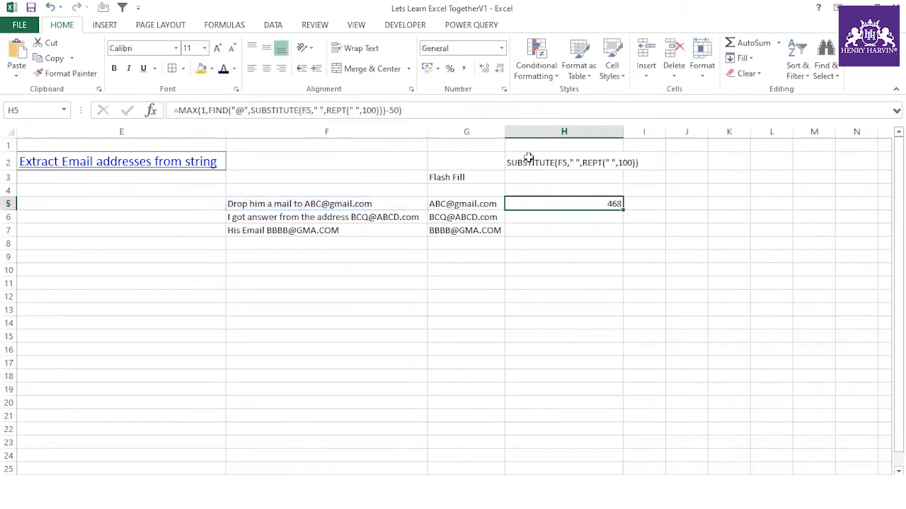
{"action": "left_click", "coordinate": [530, 157]}
{"action": "left_click", "coordinate": [529, 146]}
{"action": "key", "text": "ctrl+v"}
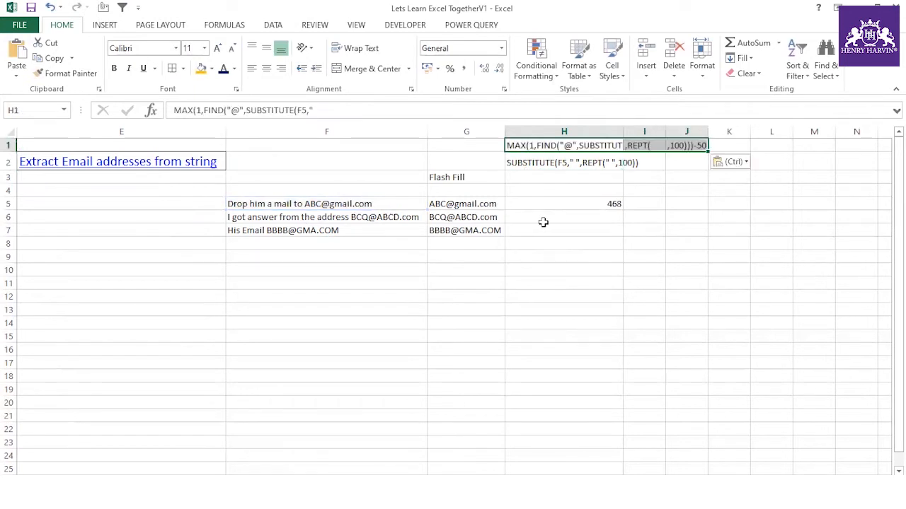
{"action": "left_click", "coordinate": [546, 228]}
- Start wrapping H5's formula in MID( after the equals sign
{"action": "left_click", "coordinate": [553, 204]}
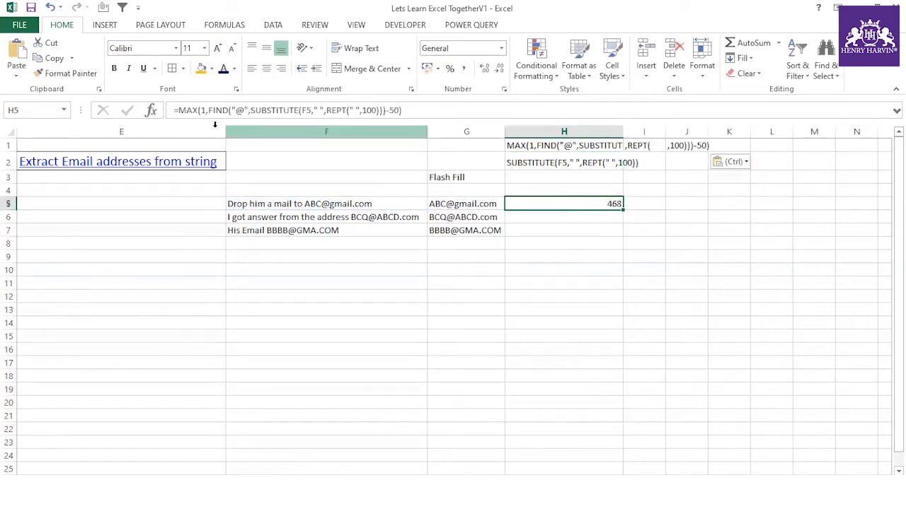
{"action": "left_click", "coordinate": [180, 112]}
{"action": "left_click", "coordinate": [177, 110]}
{"action": "type", "text": "MID("}
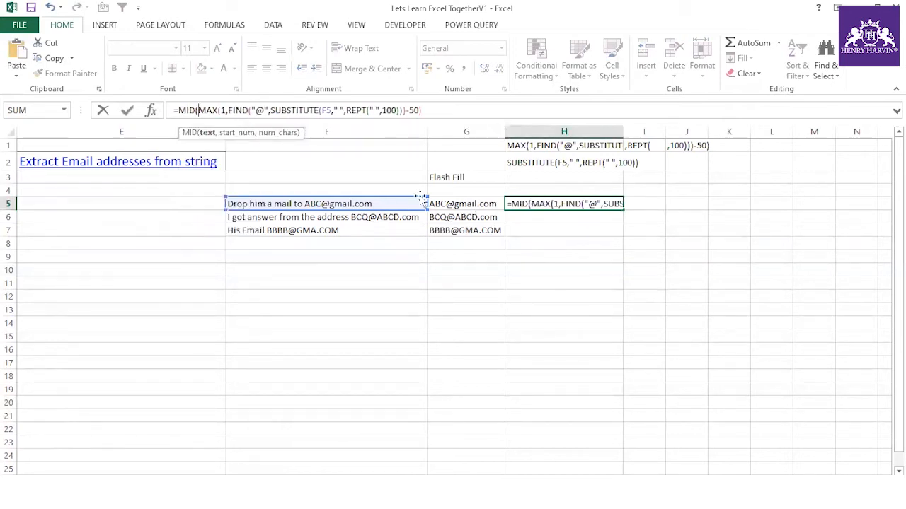
- Complete H5 as a MID formula over H2's padded text, taking 100 characters
{"action": "left_click", "coordinate": [99, 90]}
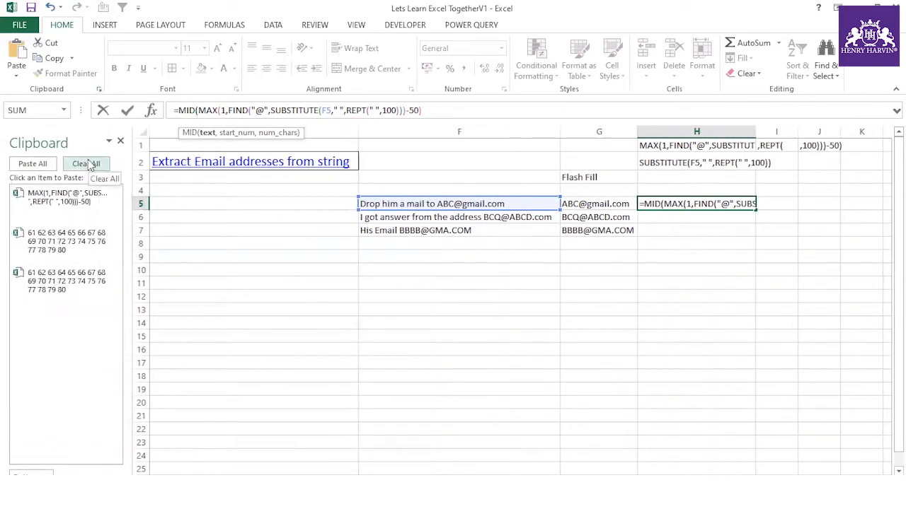
{"action": "left_click", "coordinate": [120, 141]}
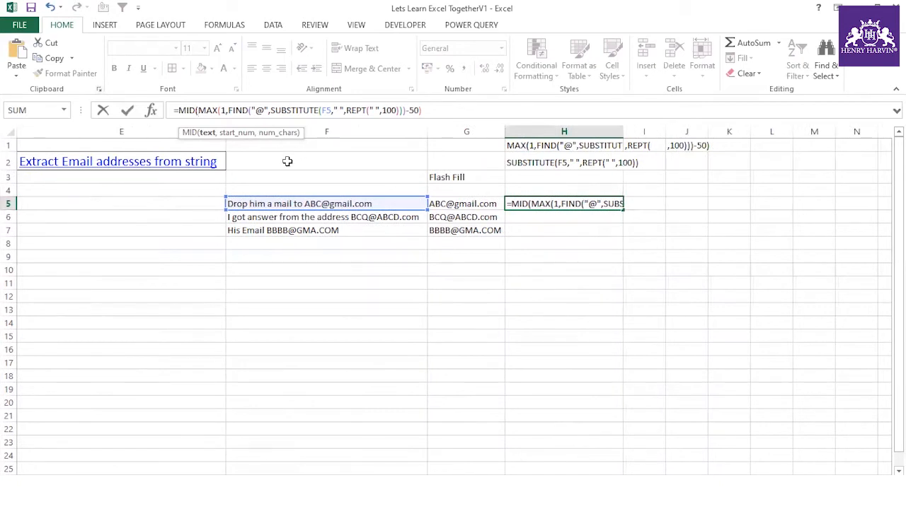
{"action": "left_click", "coordinate": [512, 162]}
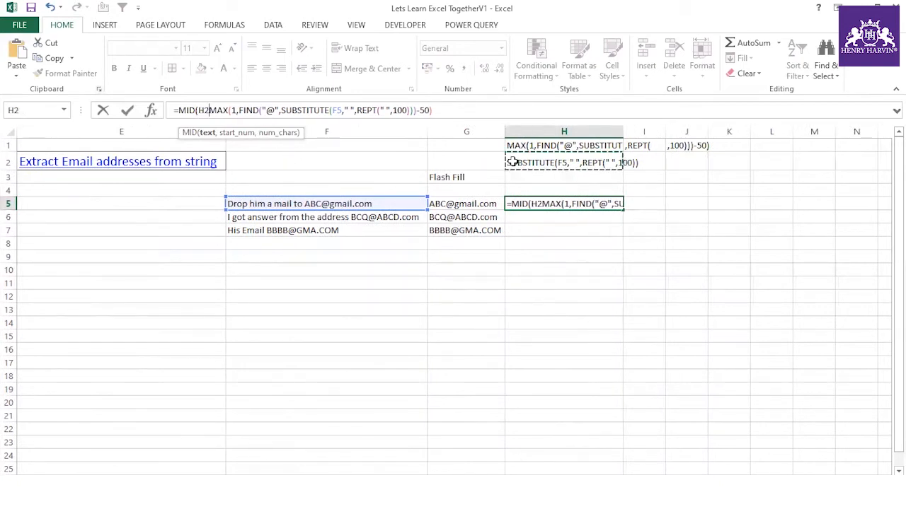
{"action": "type", "text": ","}
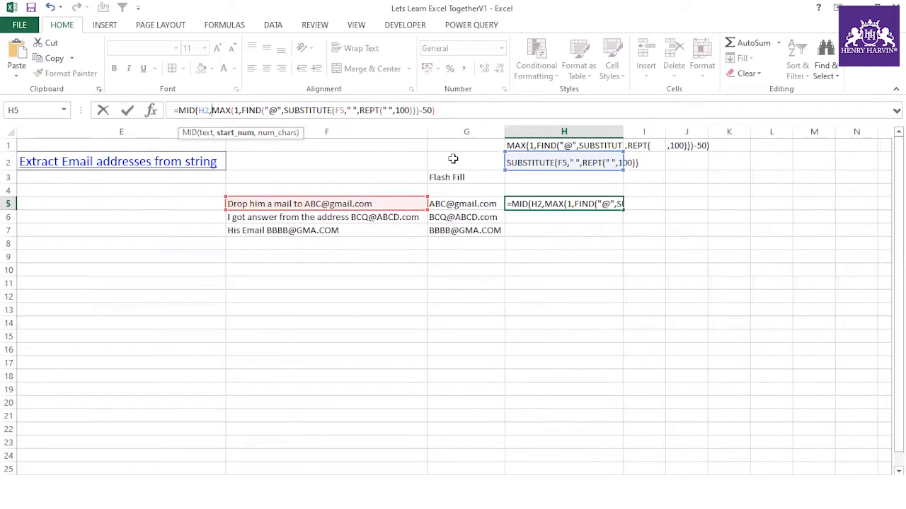
{"action": "type", "text": ",100"}
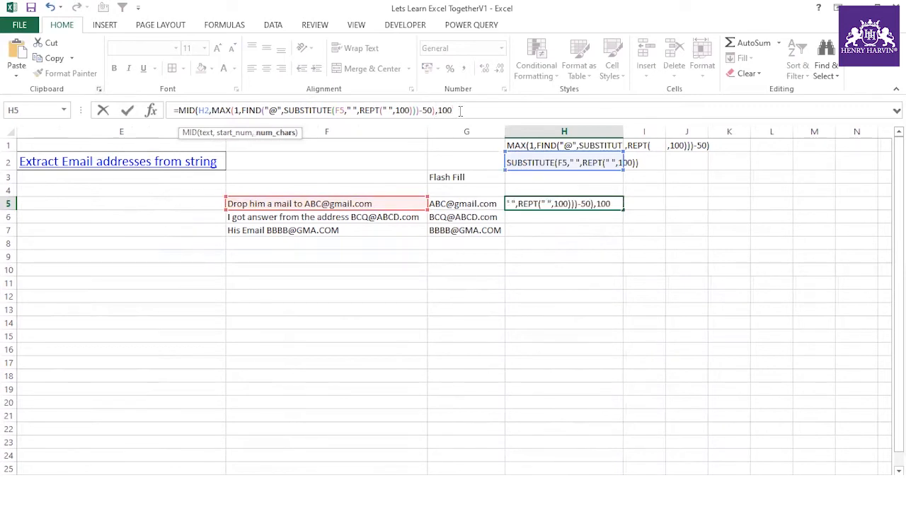
{"action": "type", "text": ")"}
{"action": "key", "text": "Return"}
{"action": "left_click", "coordinate": [564, 203]}
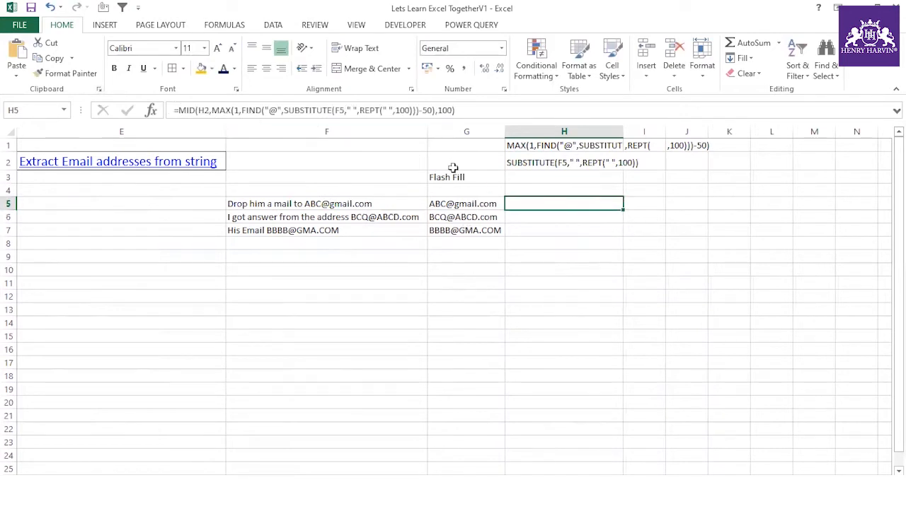
- Replace the H2 reference in H5's formula with H2's inline SUBSTITUTE formula
{"action": "left_click", "coordinate": [515, 162]}
{"action": "left_click_drag", "start_coordinate": [307, 112], "coordinate": [174, 112]}
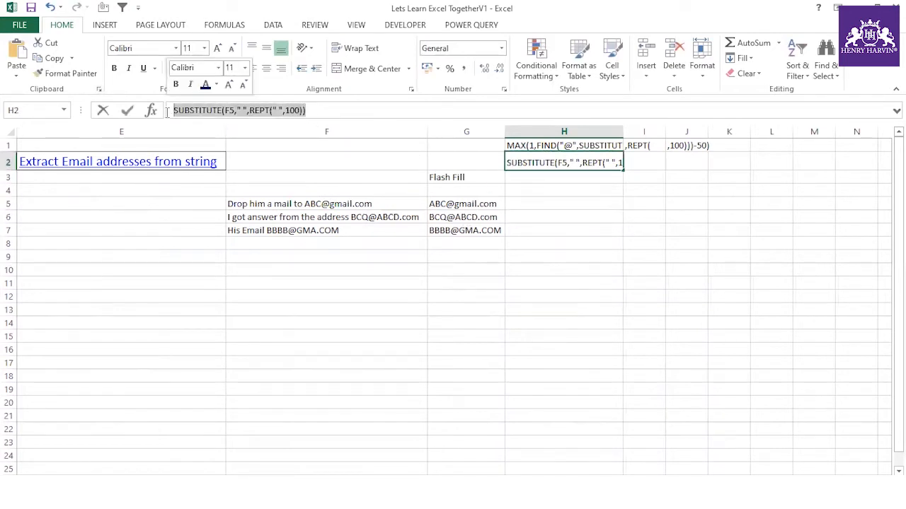
{"action": "key", "text": "ctrl+c"}
{"action": "key", "text": "Escape"}
{"action": "left_click", "coordinate": [525, 206]}
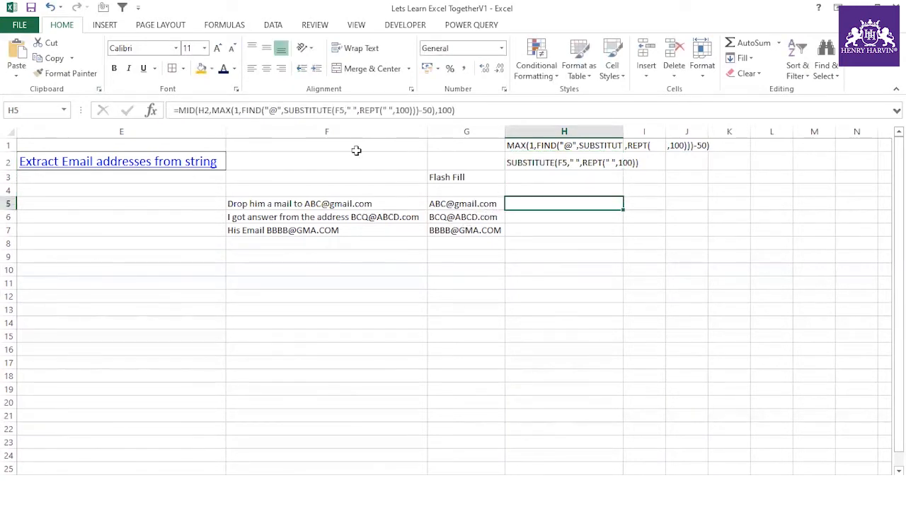
{"action": "double_click", "coordinate": [202, 111]}
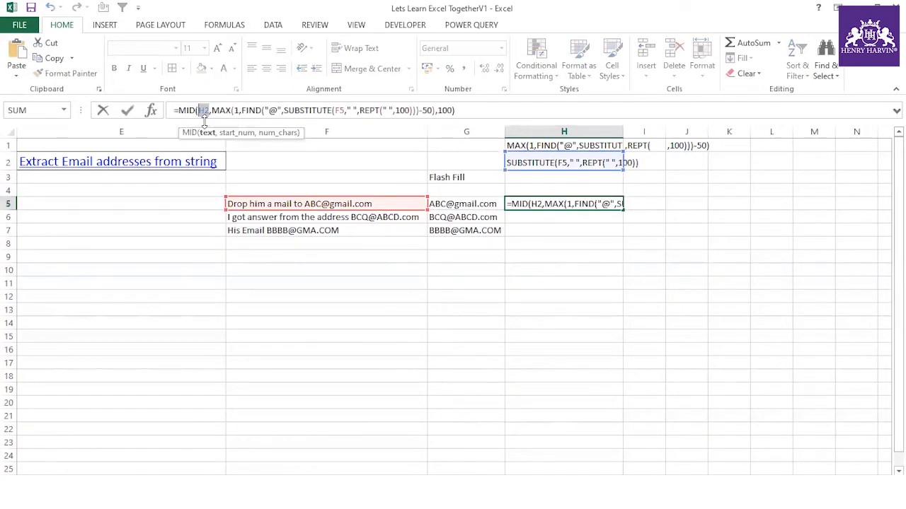
{"action": "key", "text": "ctrl+v"}
{"action": "key", "text": "Return"}
{"action": "left_click", "coordinate": [592, 203]}
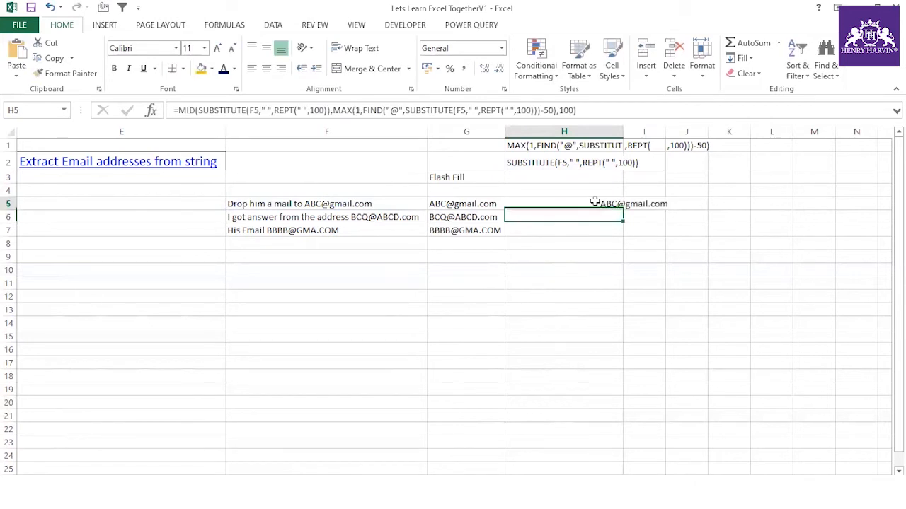
- Wrap H5's formula in TRIM and fill it down to H7
{"action": "left_click", "coordinate": [177, 111]}
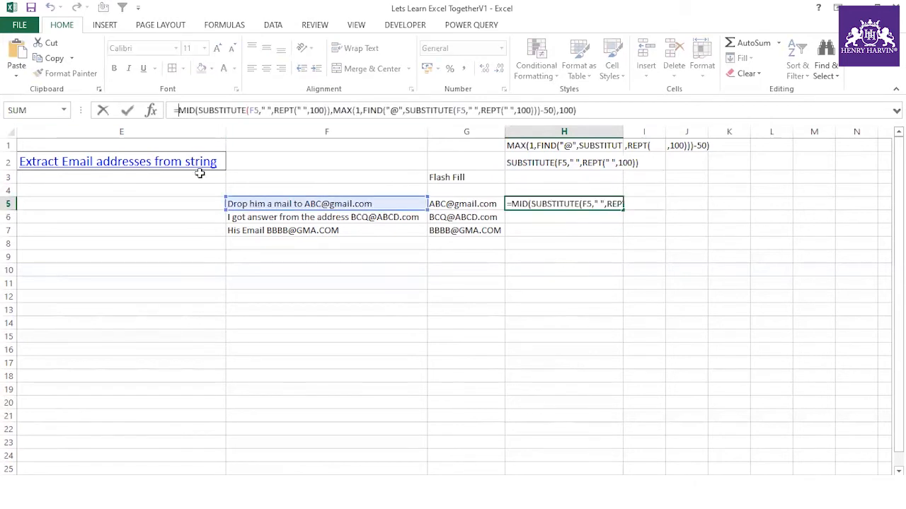
{"action": "type", "text": "TRIM"}
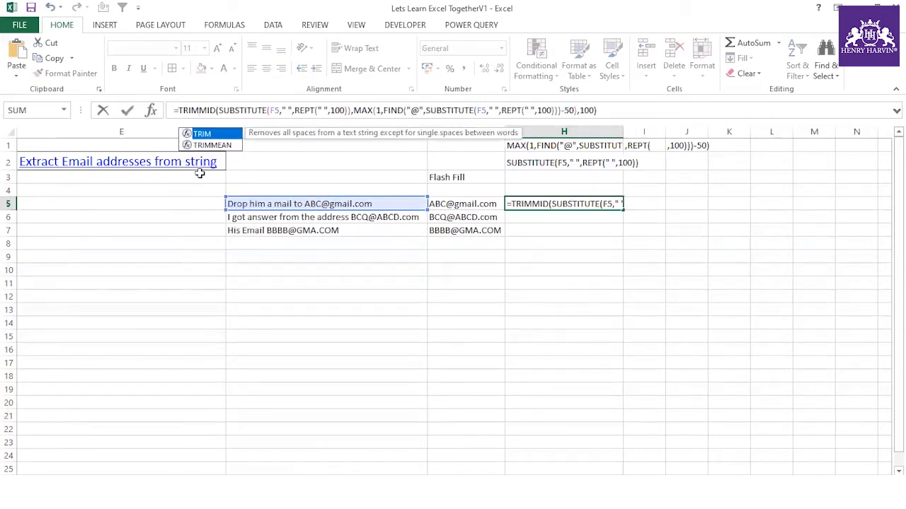
{"action": "type", "text": "("}
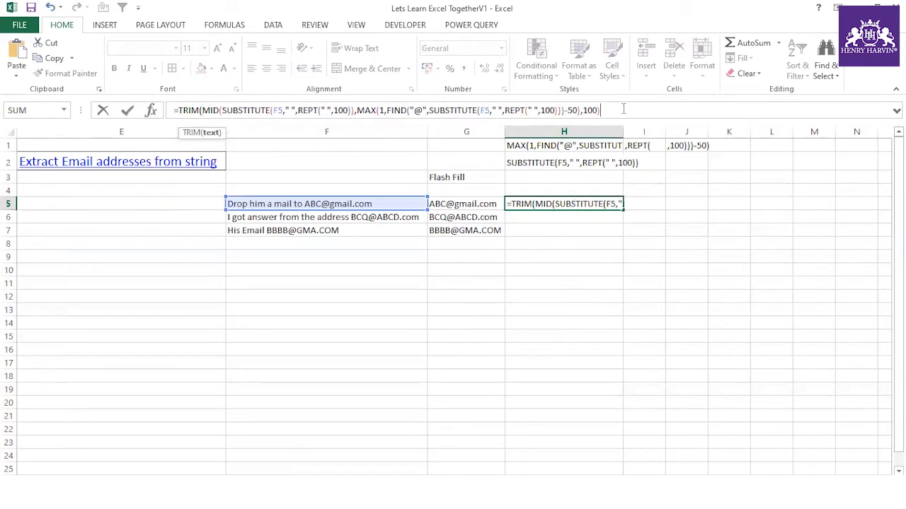
{"action": "type", "text": ")"}
{"action": "key", "text": "Return"}
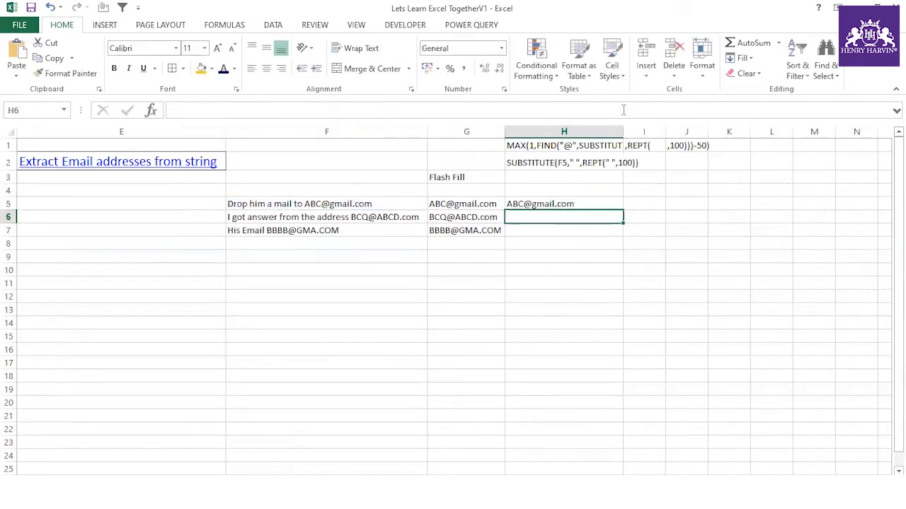
{"action": "left_click", "coordinate": [581, 202]}
{"action": "left_click_drag", "start_coordinate": [623, 210], "coordinate": [618, 236]}
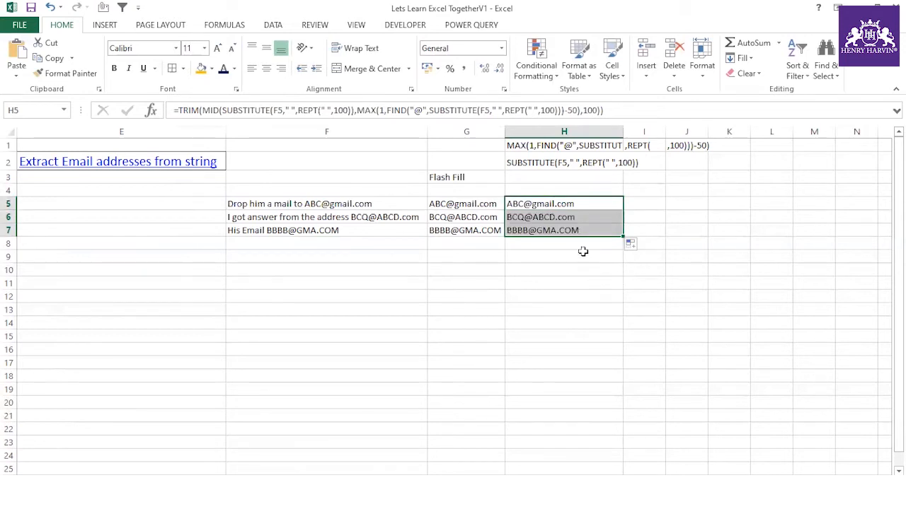
- Compare the G5:G7 Flash Fill results with H5:H7, then select H5's formula text
{"action": "left_click", "coordinate": [484, 205]}
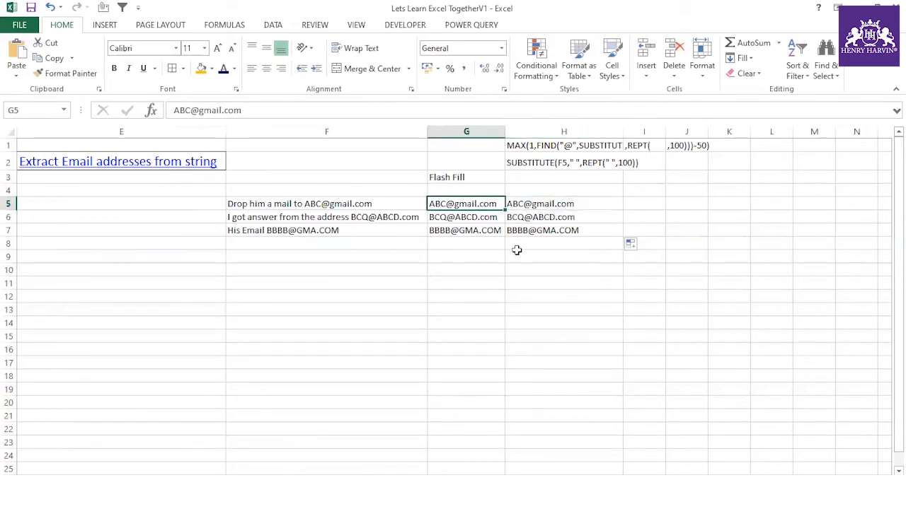
{"action": "left_click", "coordinate": [466, 220]}
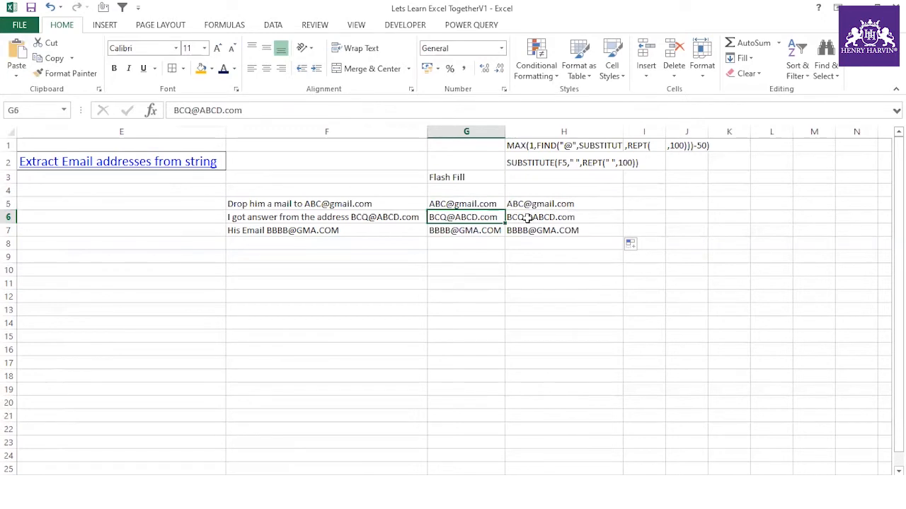
{"action": "left_click", "coordinate": [527, 218]}
{"action": "left_click", "coordinate": [478, 233]}
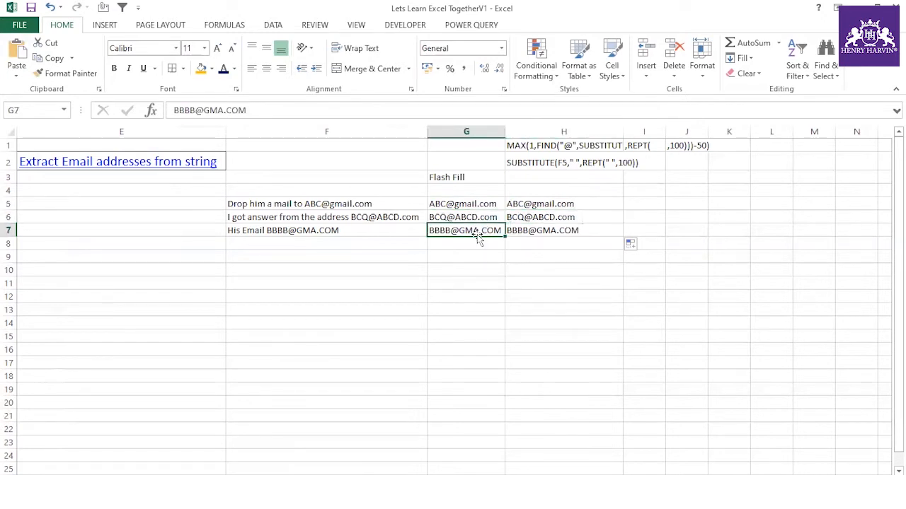
{"action": "left_click", "coordinate": [552, 230]}
{"action": "left_click", "coordinate": [534, 258]}
{"action": "left_click_drag", "start_coordinate": [472, 204], "coordinate": [469, 233]}
{"action": "left_click", "coordinate": [461, 255]}
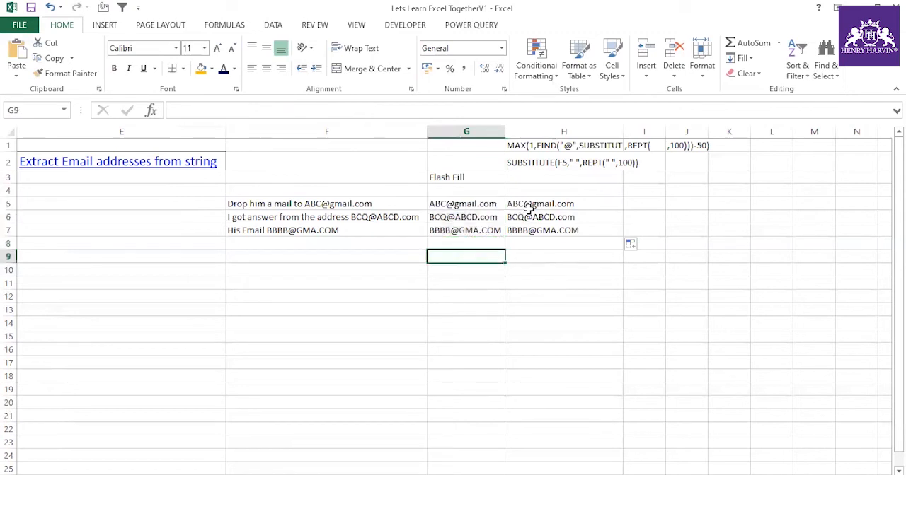
{"action": "left_click", "coordinate": [529, 207]}
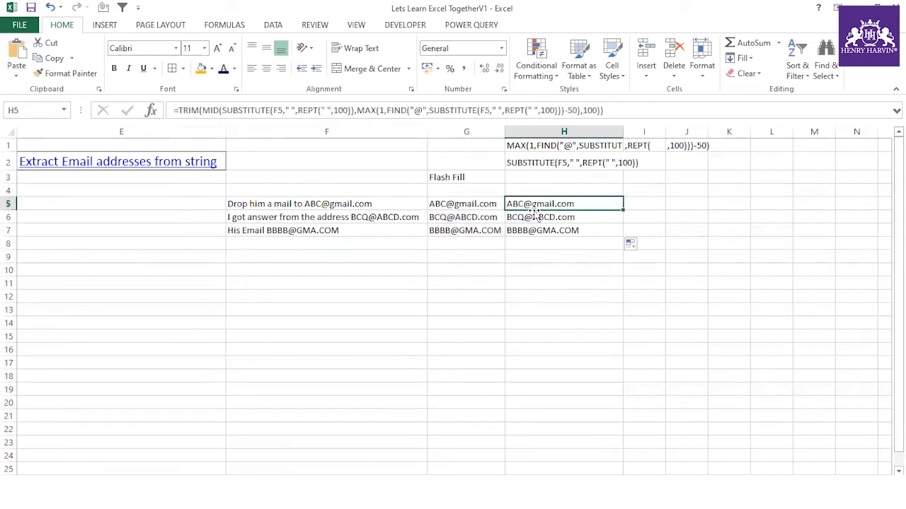
{"action": "left_click_drag", "start_coordinate": [178, 110], "coordinate": [646, 107]}
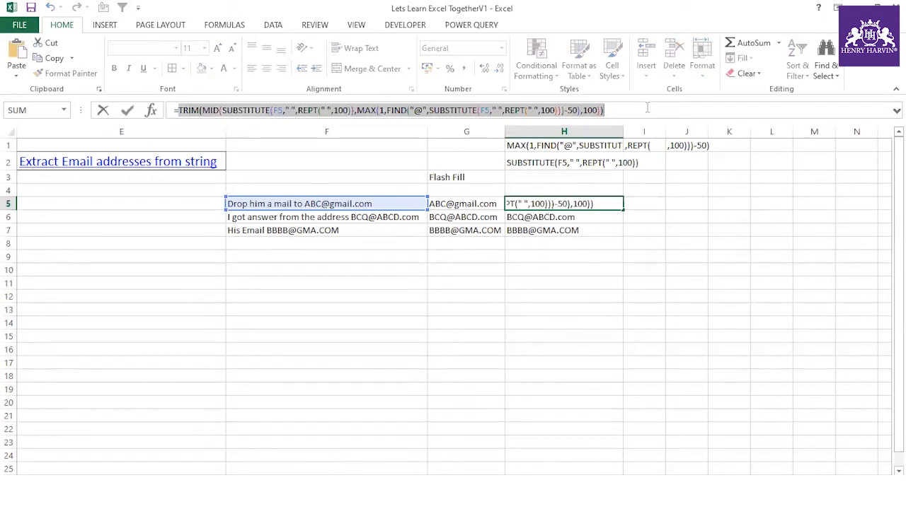
- Paste H5's extraction formula into E11 as plain text
{"action": "key", "text": "ctrl+c"}
{"action": "key", "text": "Escape"}
{"action": "left_click", "coordinate": [186, 281]}
{"action": "key", "text": "ctrl+v"}
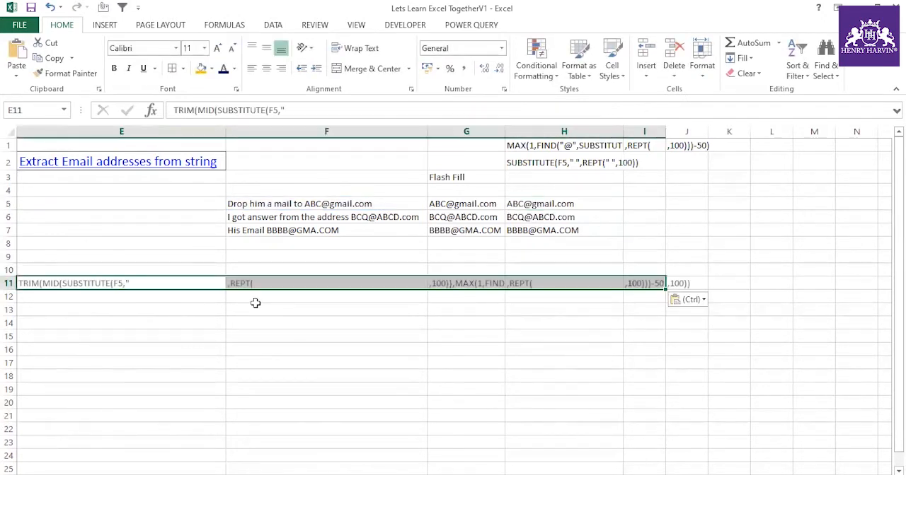
{"action": "key", "text": "ctrl+z"}
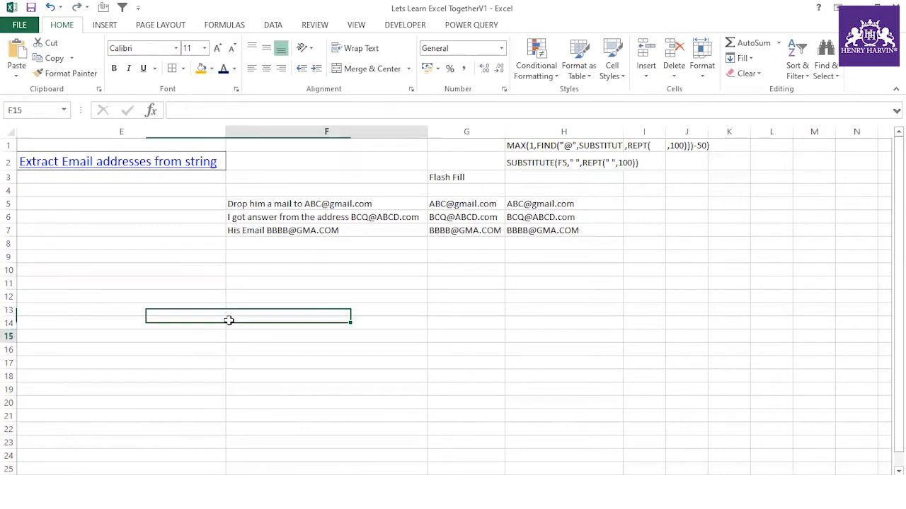
{"action": "left_click", "coordinate": [249, 126]}
{"action": "left_click", "coordinate": [251, 116]}
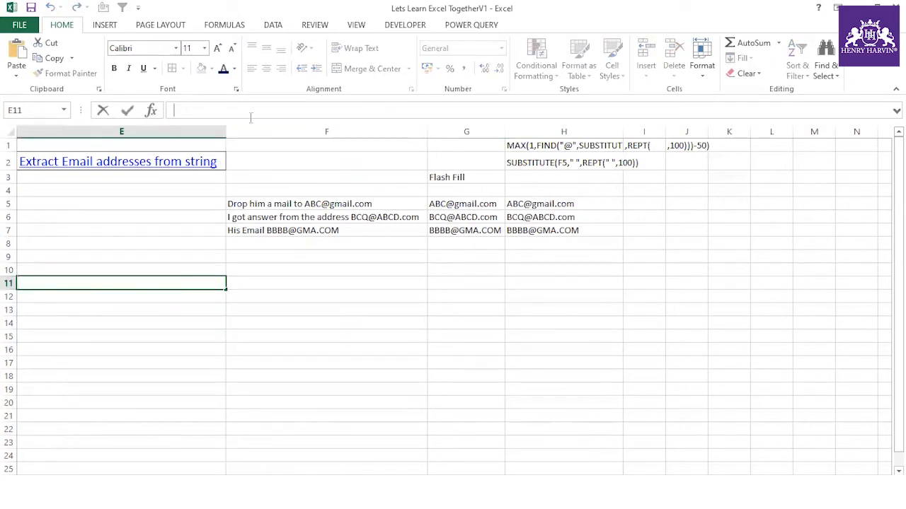
{"action": "key", "text": "ctrl+v"}
{"action": "left_click", "coordinate": [155, 329]}
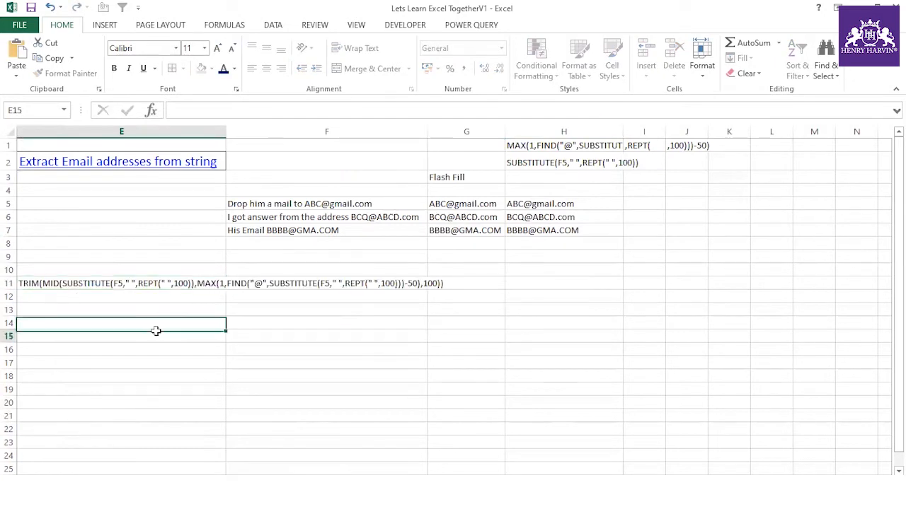
- Make E11's formula text 18-point bold and widen column E to show it fully
{"action": "left_click", "coordinate": [155, 286]}
{"action": "left_click", "coordinate": [217, 50]}
{"action": "left_click", "coordinate": [217, 50]}
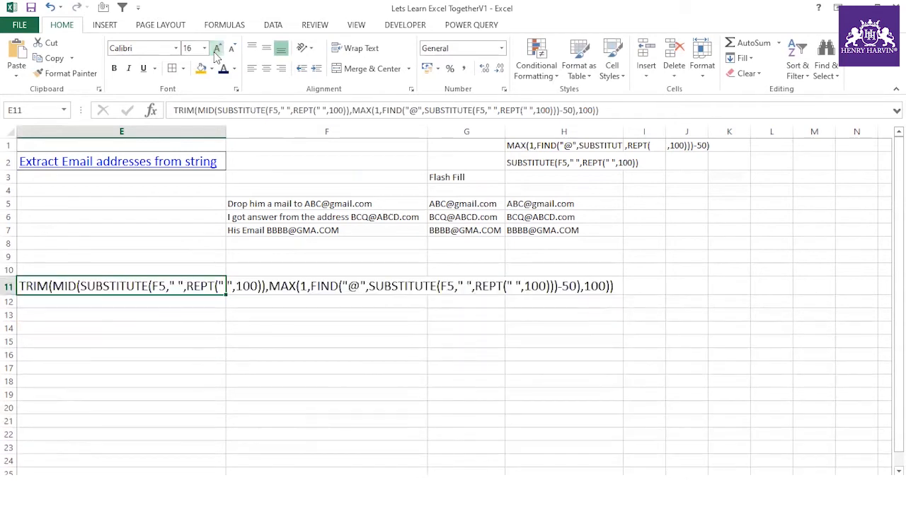
{"action": "key", "text": "ctrl+b"}
{"action": "left_click", "coordinate": [167, 397]}
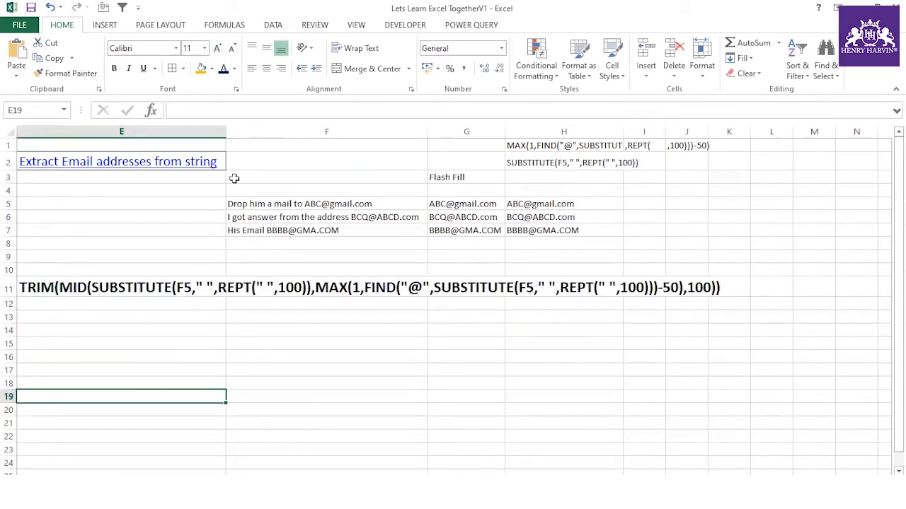
{"action": "left_click_drag", "start_coordinate": [227, 131], "coordinate": [741, 147]}
{"action": "left_click", "coordinate": [82, 285]}
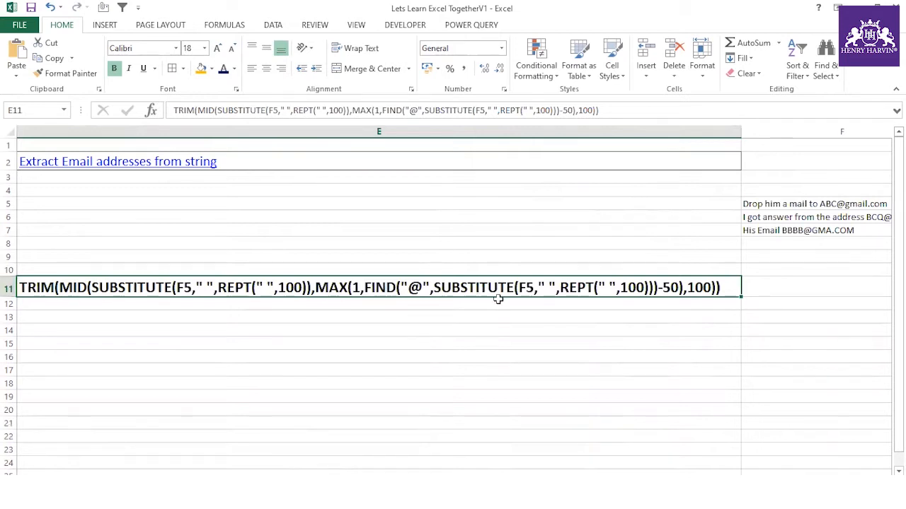
- Review the source sentence in F5 and the Flash Fill result in G7
{"action": "left_click", "coordinate": [812, 204]}
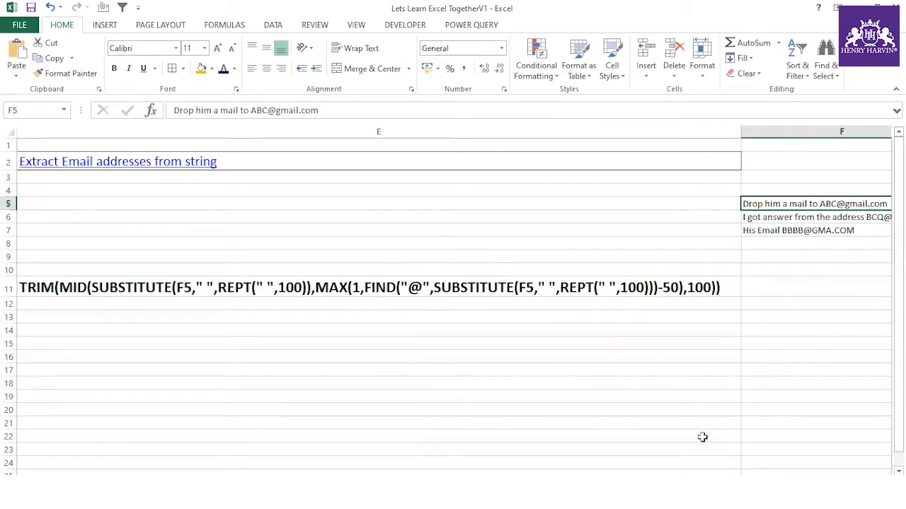
{"action": "scroll", "coordinate": [453, 300], "scroll_direction": "right", "scroll_amount": 1}
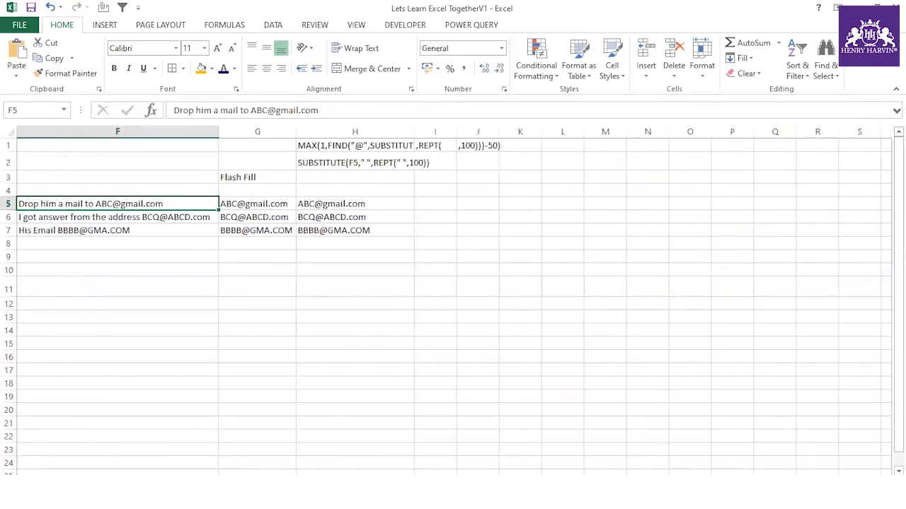
{"action": "left_click", "coordinate": [243, 230]}
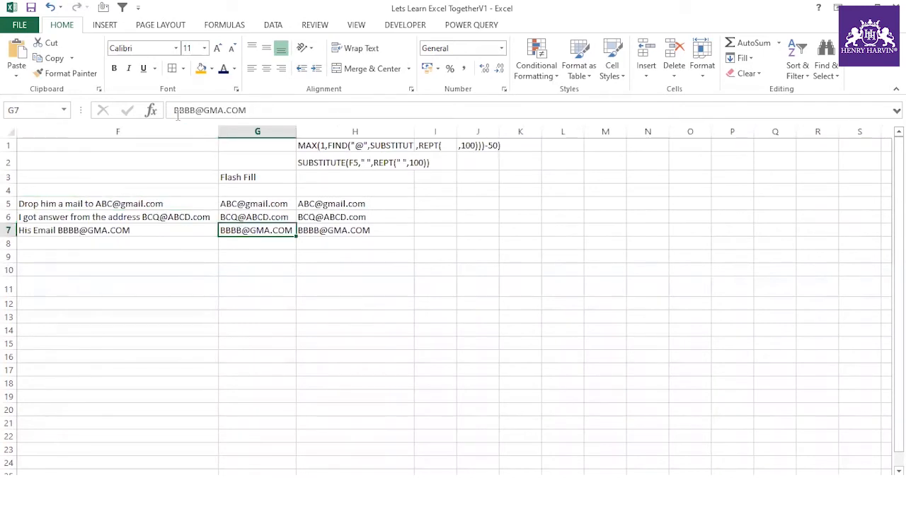
{"action": "left_click", "coordinate": [141, 230]}
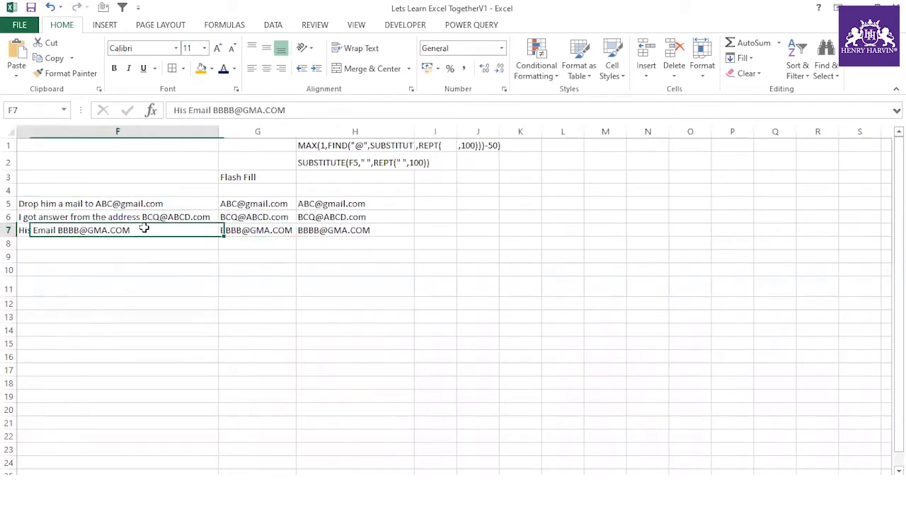
{"action": "left_click", "coordinate": [213, 110]}
{"action": "key", "text": "BackSpace"}
{"action": "key", "text": "BackSpace"}
{"action": "key", "text": "BackSpace"}
{"action": "key", "text": "BackSpace"}
{"action": "key", "text": "BackSpace"}
{"action": "key", "text": "BackSpace"}
{"action": "key", "text": "BackSpace"}
{"action": "key", "text": "BackSpace"}
{"action": "key", "text": "BackSpace"}
{"action": "key", "text": "BackSpace"}
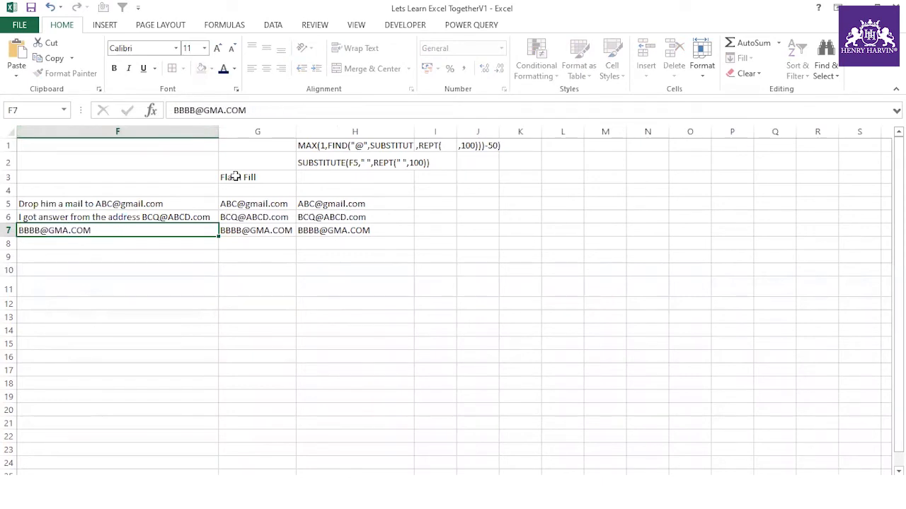
{"action": "key", "text": "Return"}
{"action": "key", "text": "Down"}
{"action": "key", "text": "Down"}
{"action": "key", "text": "Down"}
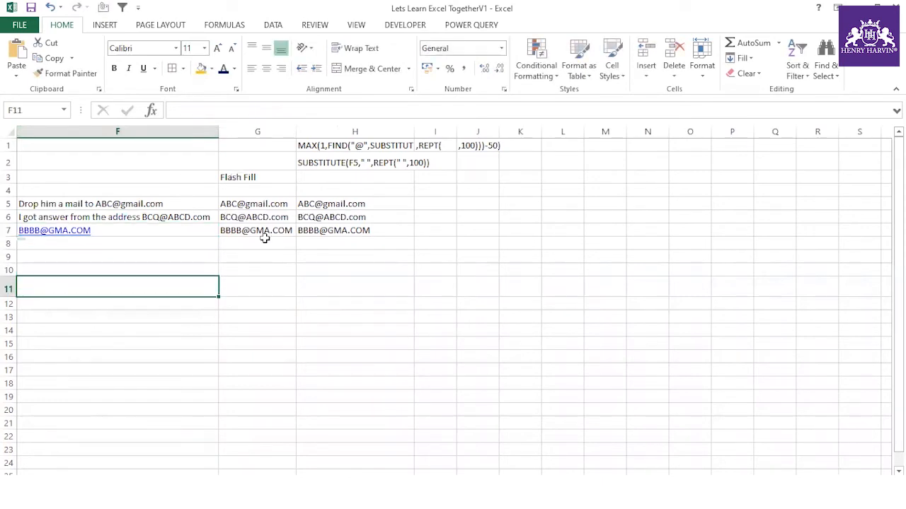
{"action": "left_click", "coordinate": [153, 230]}
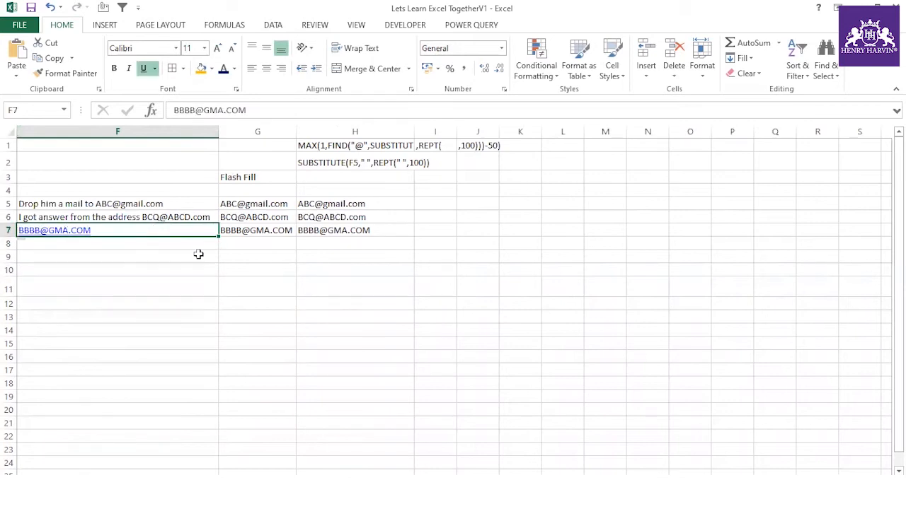
- Confirm H7 still extracts the address, then go to the Excel Practice Part 2 sheet
{"action": "left_click", "coordinate": [348, 227]}
{"action": "left_click", "coordinate": [334, 252]}
{"action": "left_click", "coordinate": [347, 230]}
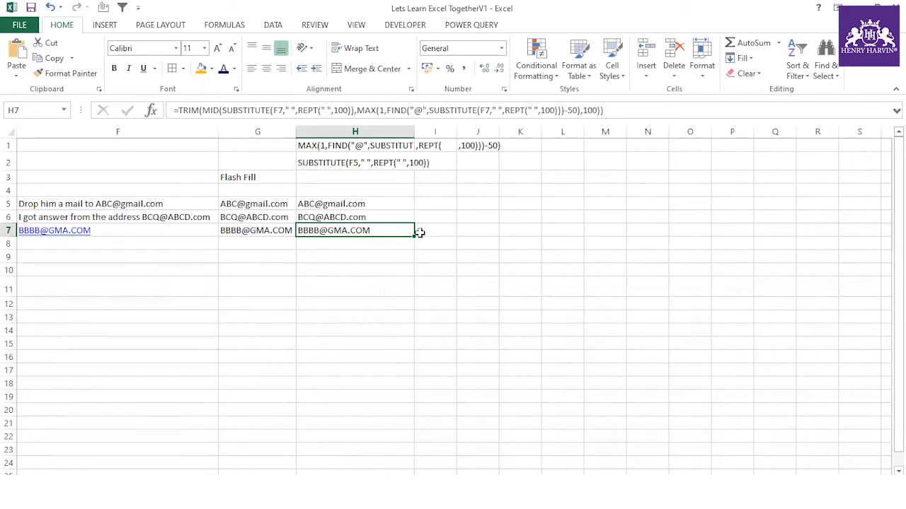
{"action": "left_click", "coordinate": [329, 268]}
{"action": "left_click_drag", "start_coordinate": [669, 470], "coordinate": [658, 469]}
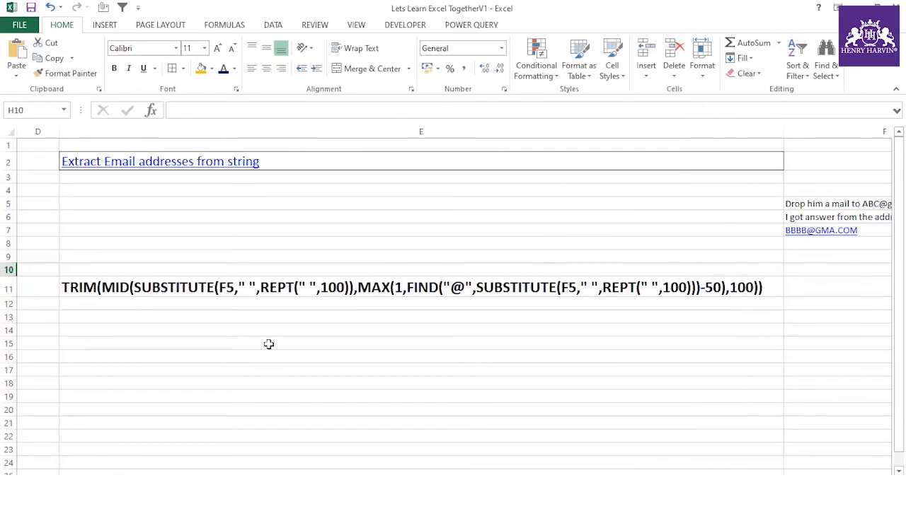
{"action": "left_click", "coordinate": [264, 290]}
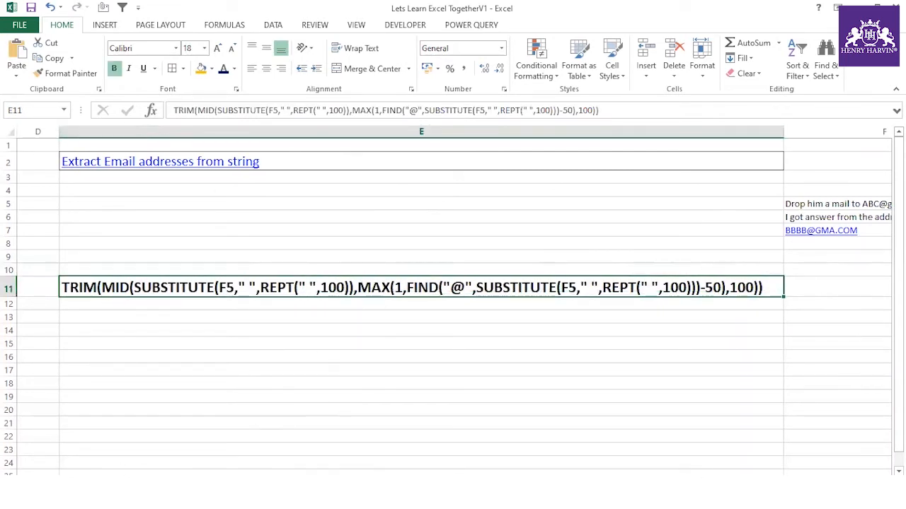
{"action": "left_click", "coordinate": [152, 483]}
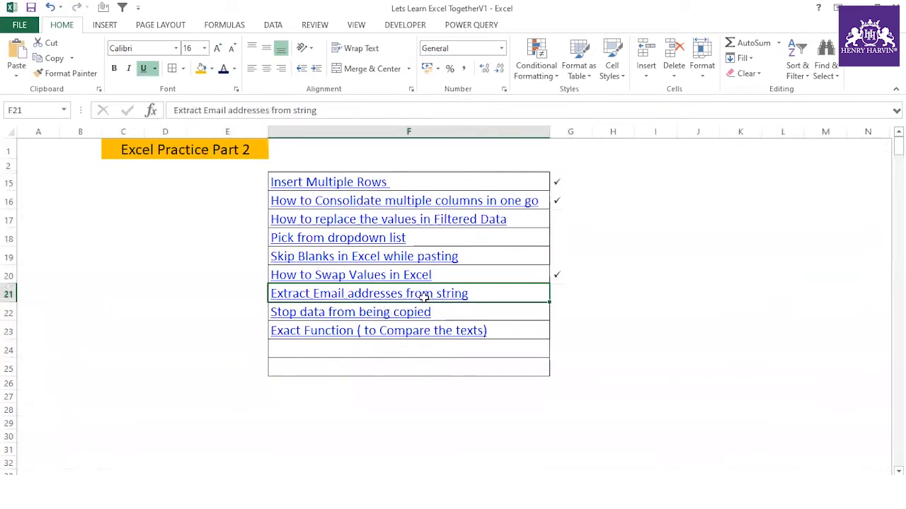
- Tick Extract Email addresses from string with a Wingdings ü check mark, then move to the next sheet
{"action": "left_click", "coordinate": [556, 293]}
{"action": "type", "text": "ü"}
{"action": "key", "text": "Return"}
{"action": "left_click", "coordinate": [581, 368]}
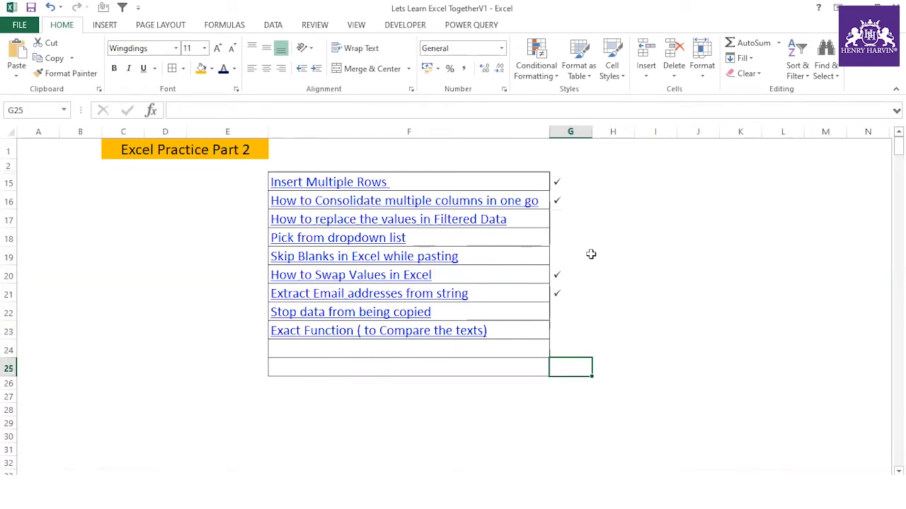
{"action": "left_click", "coordinate": [500, 255]}
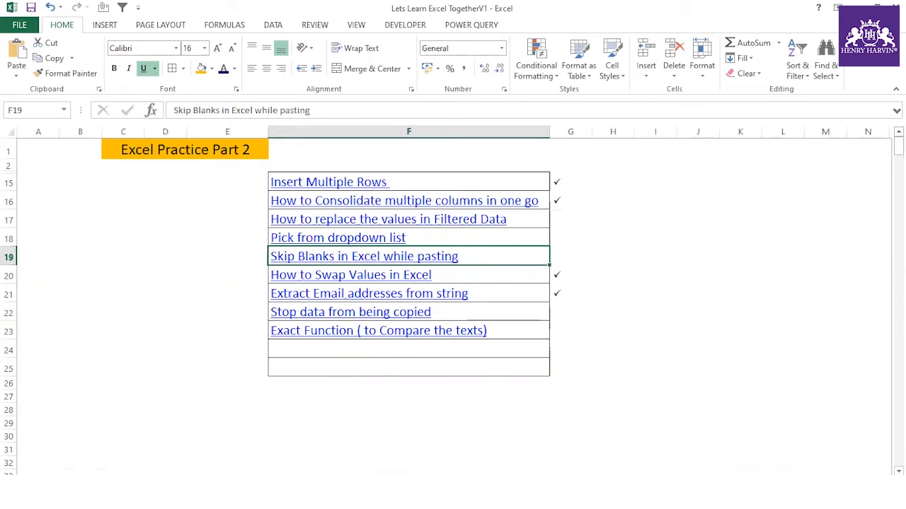
{"action": "key", "text": "ctrl+Page_Down"}
- Fill D4:D19 with a 4500–4515 number series
{"action": "left_click", "coordinate": [176, 182]}
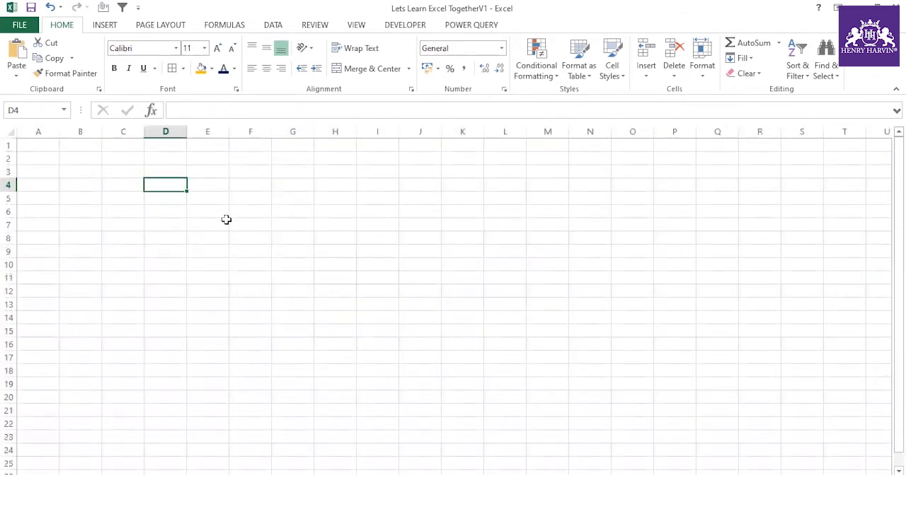
{"action": "type", "text": "123"}
{"action": "left_click", "coordinate": [212, 227]}
{"action": "left_click", "coordinate": [179, 185]}
{"action": "type", "text": "4500"}
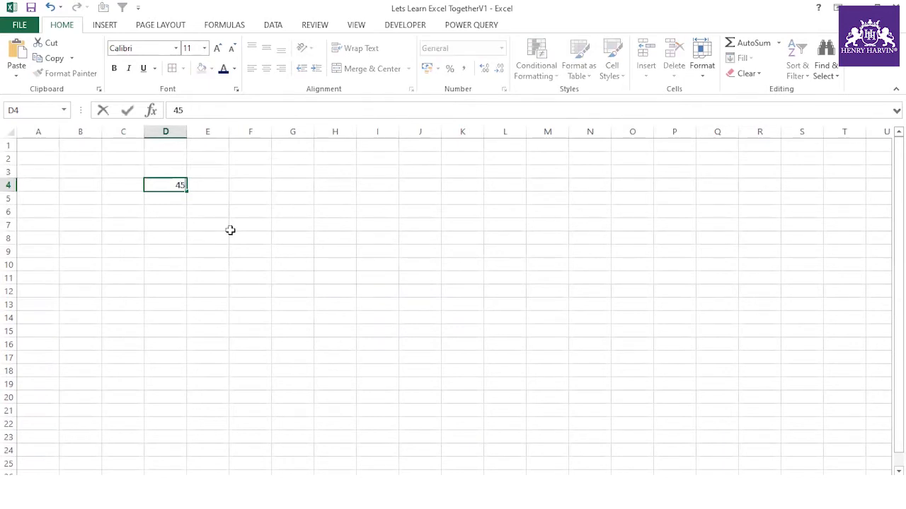
{"action": "left_click", "coordinate": [230, 230]}
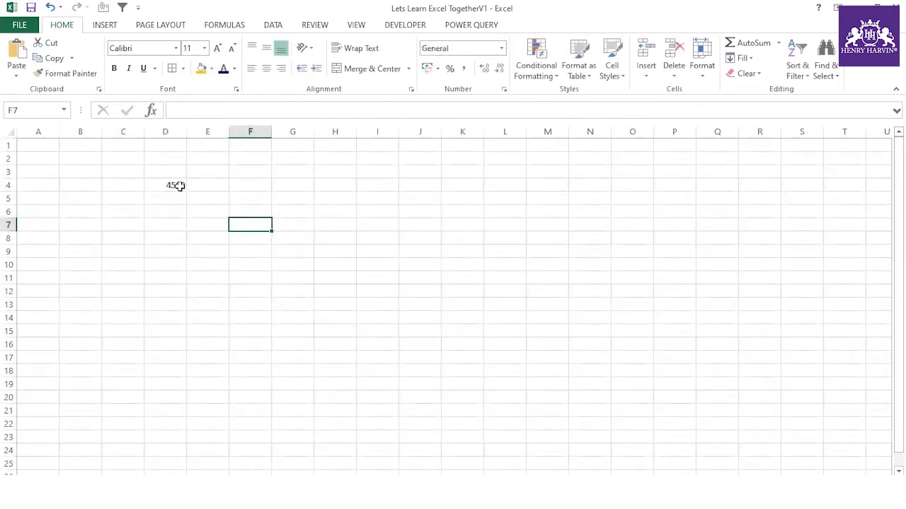
{"action": "left_click", "coordinate": [177, 186]}
{"action": "left_click_drag", "start_coordinate": [187, 191], "coordinate": [194, 394]}
{"action": "left_click", "coordinate": [198, 399]}
{"action": "left_click", "coordinate": [228, 432]}
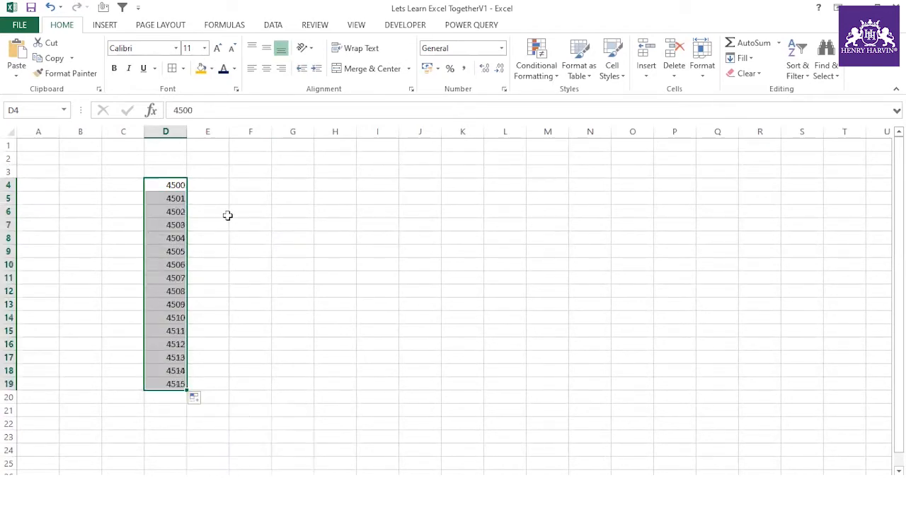
- Enter 1237 in E6 beside the struck-through 4502
{"action": "left_click_drag", "start_coordinate": [217, 210], "coordinate": [217, 238]}
{"action": "left_click", "coordinate": [217, 209]}
{"action": "type", "text": "1"}
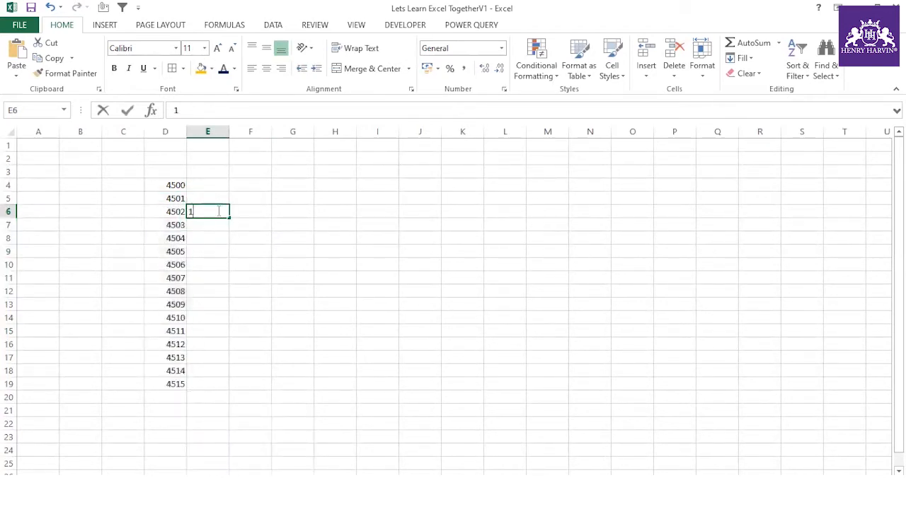
{"action": "type", "text": "237"}
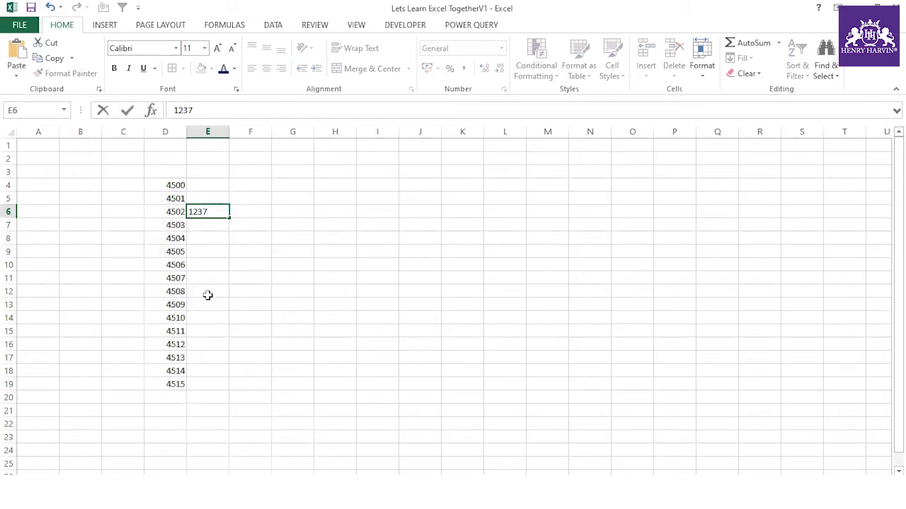
{"action": "left_click", "coordinate": [173, 221]}
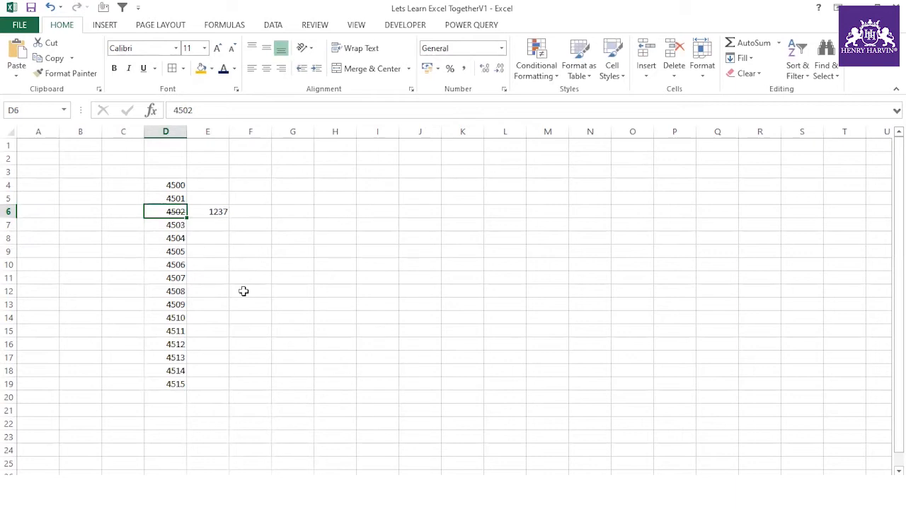
- Strike through 4508 in D12 and 4513 in D17, noting ctrl+5 in G3
{"action": "left_click", "coordinate": [178, 293]}
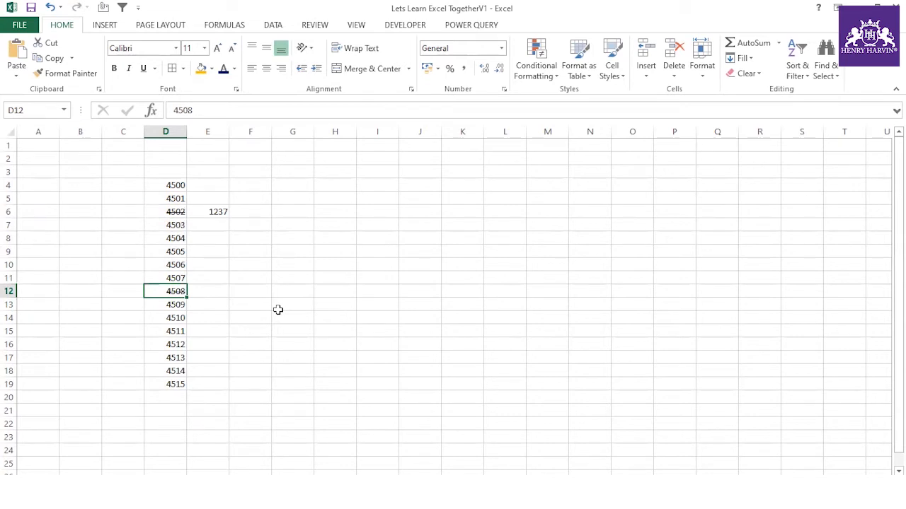
{"action": "left_click", "coordinate": [177, 357]}
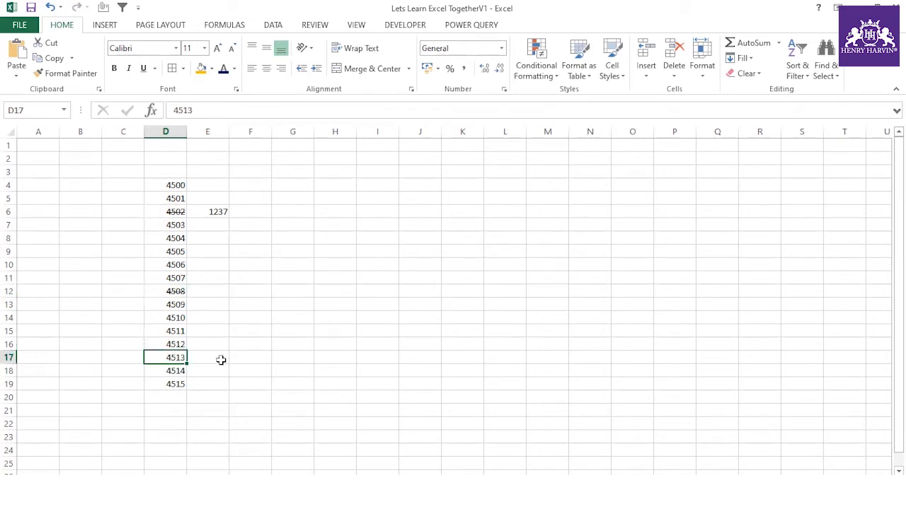
{"action": "left_click", "coordinate": [307, 175]}
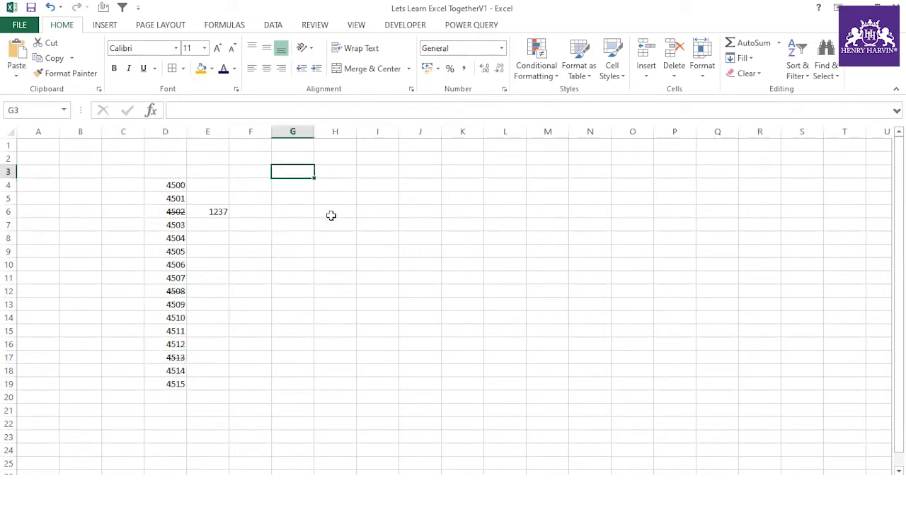
{"action": "type", "text": "ctrl+5"}
{"action": "left_click", "coordinate": [360, 238]}
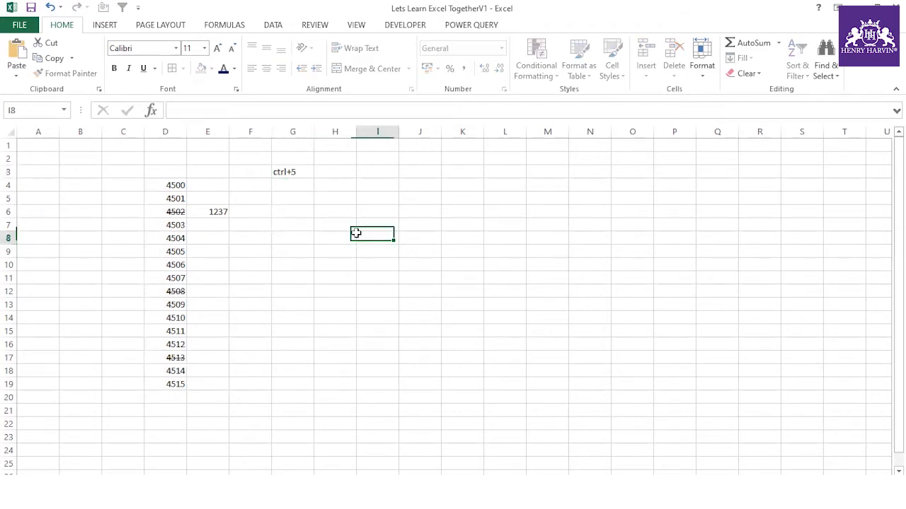
{"action": "left_click", "coordinate": [174, 211]}
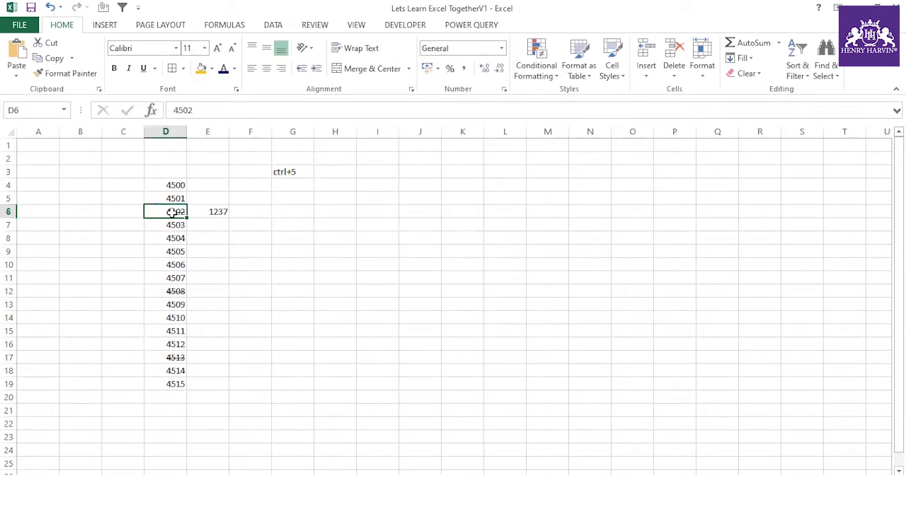
{"action": "left_click", "coordinate": [178, 292]}
{"action": "left_click", "coordinate": [178, 358]}
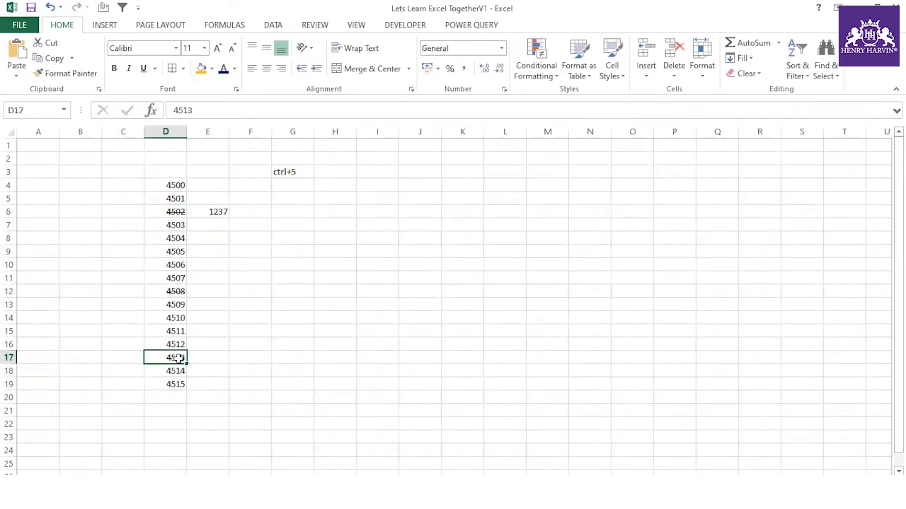
- Enter 2346 in E12 and 235 in E17
{"action": "left_click", "coordinate": [202, 291]}
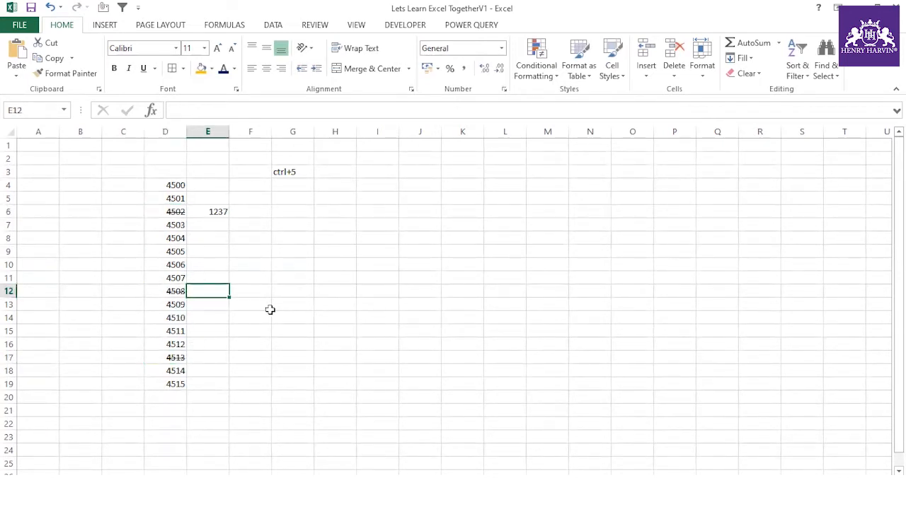
{"action": "type", "text": "23"}
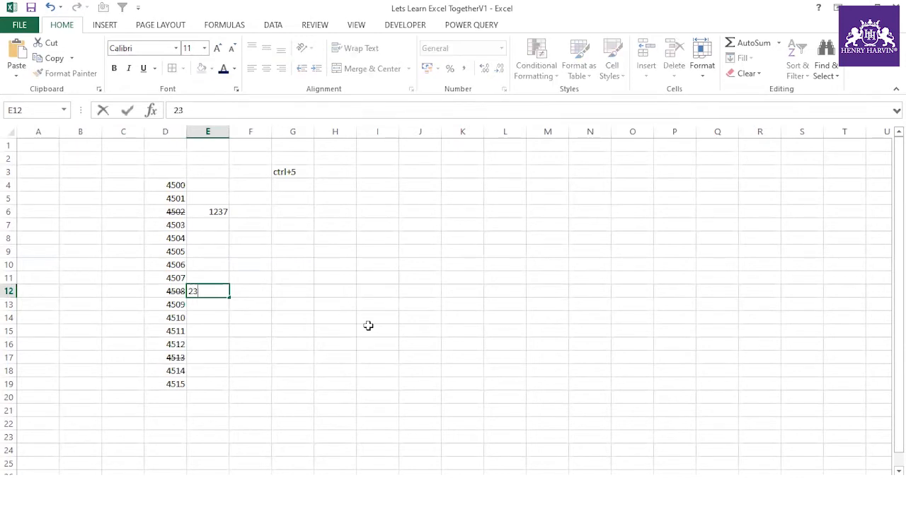
{"action": "type", "text": "46"}
{"action": "left_click", "coordinate": [347, 335]}
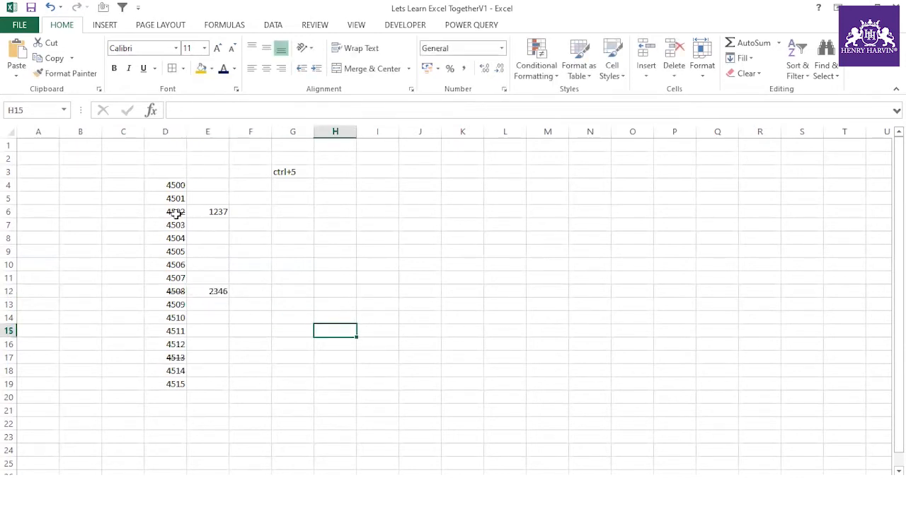
{"action": "left_click", "coordinate": [205, 358]}
{"action": "type", "text": "235"}
{"action": "left_click", "coordinate": [261, 381]}
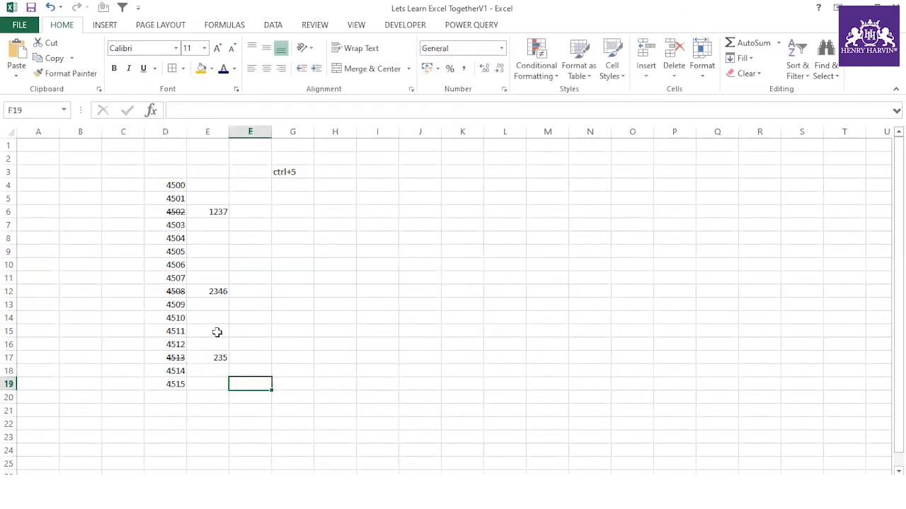
- Extend column D's numbers down to row 54 as a counting series with Fill Series
{"action": "scroll", "coordinate": [217, 332], "scroll_direction": "down", "scroll_amount": 1}
{"action": "scroll", "coordinate": [216, 332], "scroll_direction": "down", "scroll_amount": 1}
{"action": "left_click", "coordinate": [167, 304]}
{"action": "scroll", "coordinate": [256, 236], "scroll_direction": "down", "scroll_amount": 3}
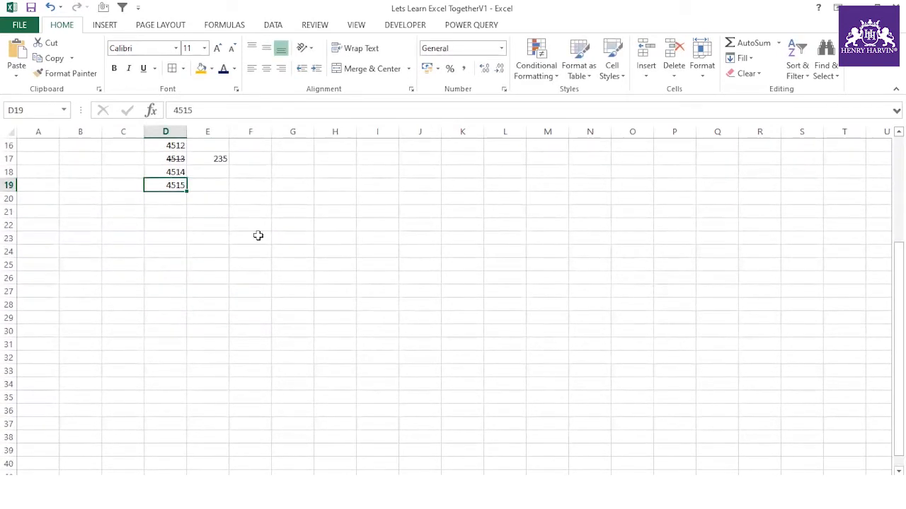
{"action": "left_click_drag", "start_coordinate": [184, 197], "coordinate": [187, 457]}
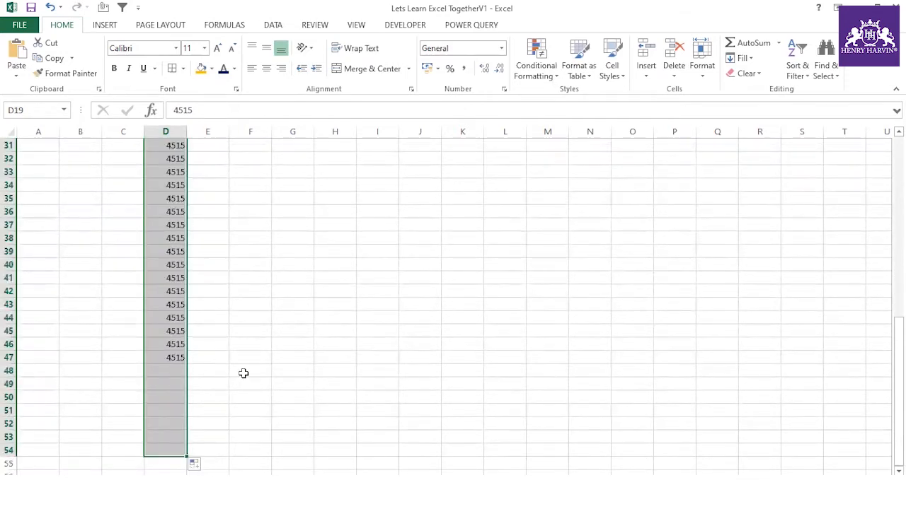
{"action": "left_click", "coordinate": [194, 465]}
{"action": "left_click", "coordinate": [226, 404]}
{"action": "scroll", "coordinate": [222, 293], "scroll_direction": "up", "scroll_amount": 5}
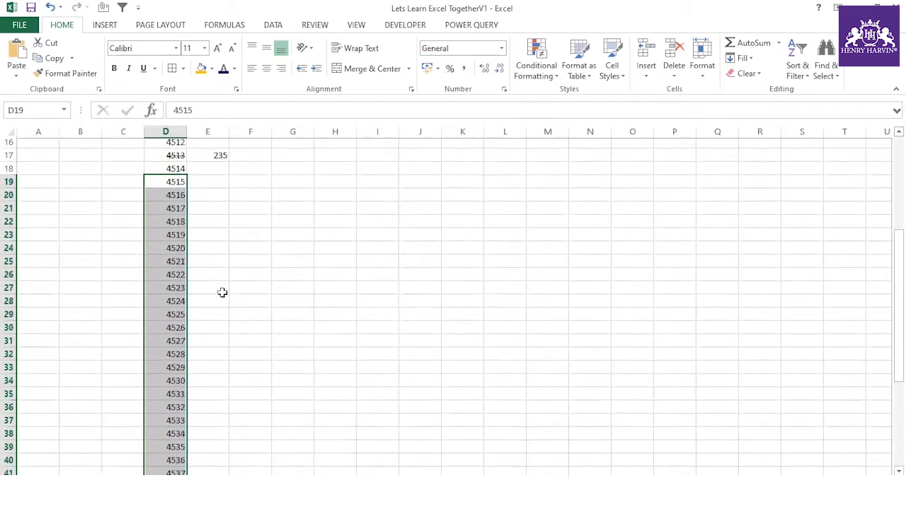
- Undo an accidental entry in D23, then select 4523 in D27 and 4531 in D35
{"action": "left_click", "coordinate": [172, 237]}
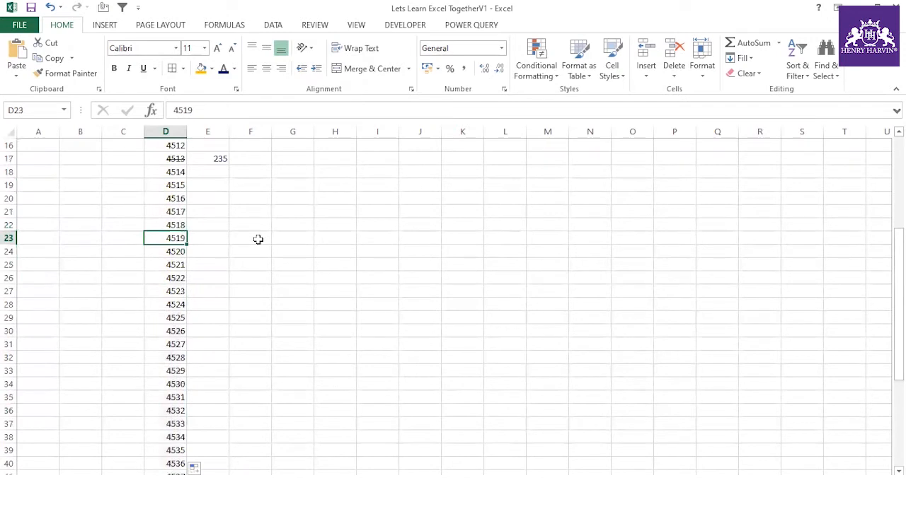
{"action": "type", "text": "1"}
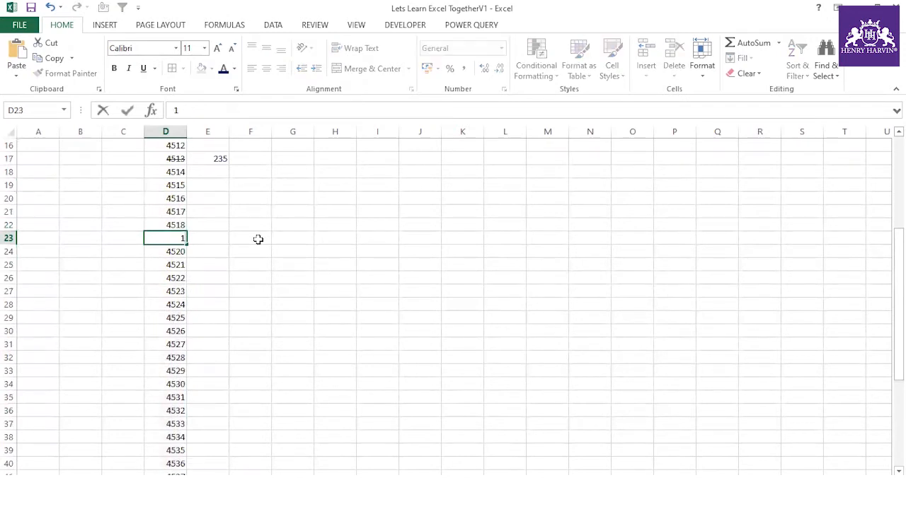
{"action": "left_click", "coordinate": [258, 239]}
{"action": "key", "text": "ctrl+z"}
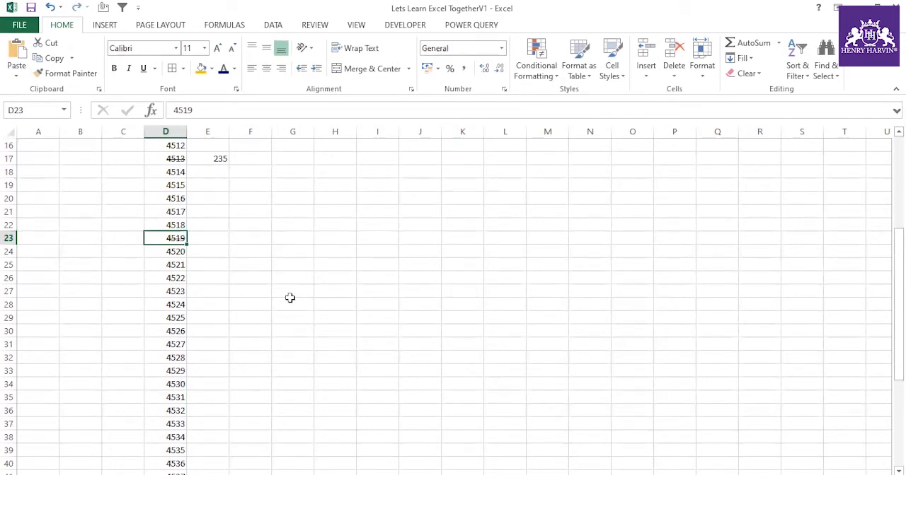
{"action": "left_click", "coordinate": [178, 291]}
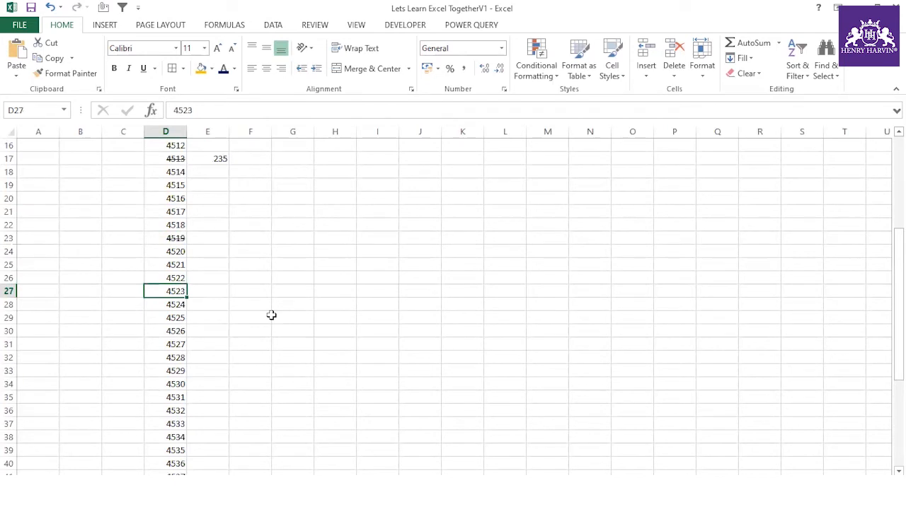
{"action": "left_click", "coordinate": [176, 397]}
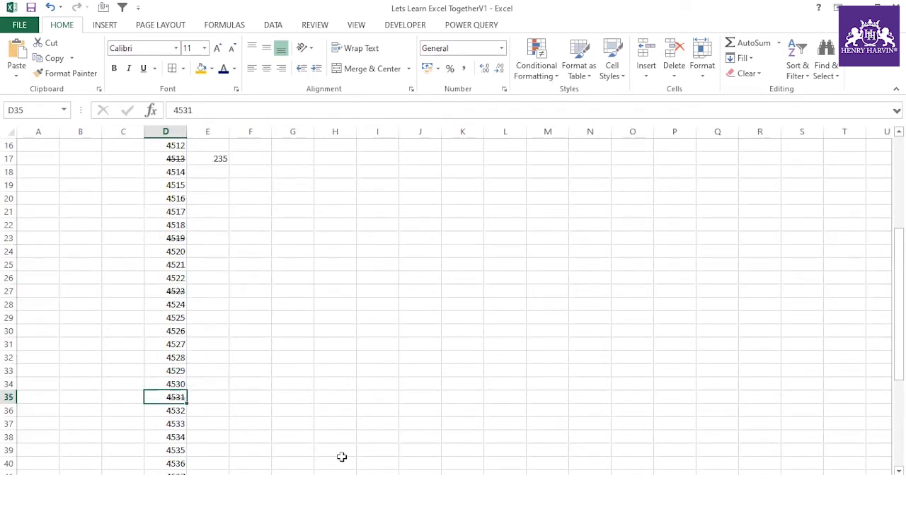
- Enter replacement values 123 in E23, 23334 in E35 and 11111 in E27
{"action": "left_click", "coordinate": [220, 240]}
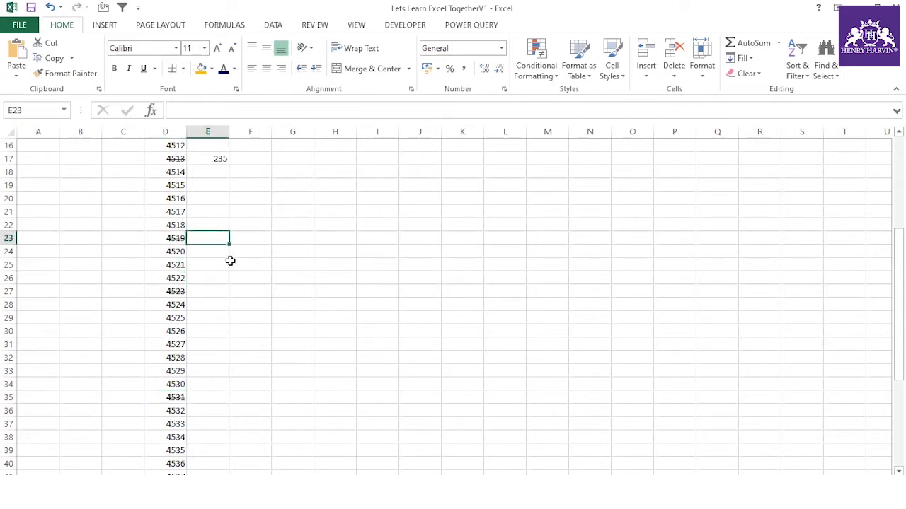
{"action": "type", "text": "123"}
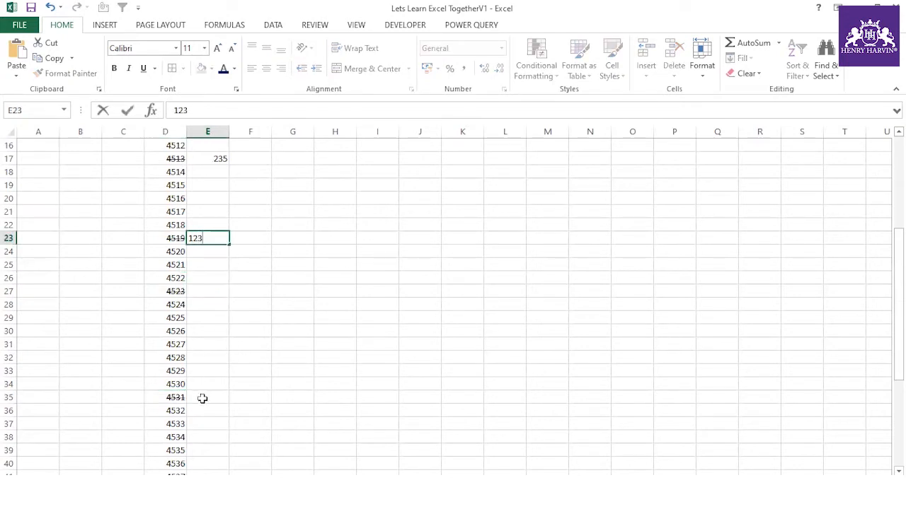
{"action": "left_click", "coordinate": [202, 400]}
{"action": "type", "text": "2333"}
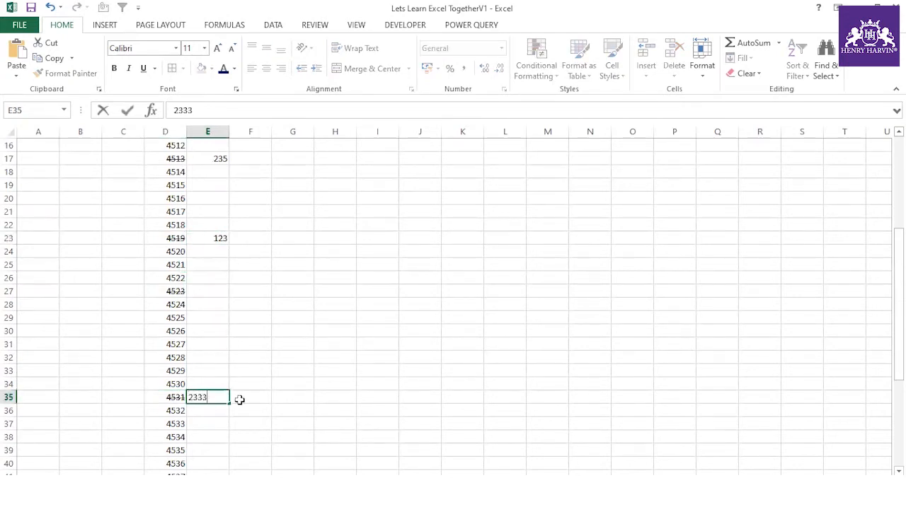
{"action": "left_click", "coordinate": [197, 292]}
{"action": "type", "text": "11111"}
{"action": "left_click", "coordinate": [268, 341]}
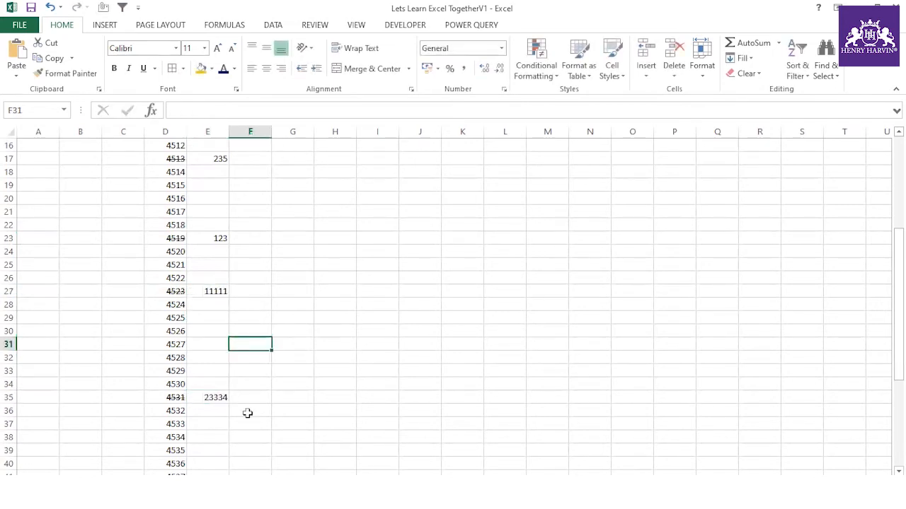
- Strike through 4531 in D35 with Ctrl+5 and confirm D17, D23 and D27 are crossed out
{"action": "left_click", "coordinate": [177, 397]}
{"action": "key", "text": "ctrl+5"}
{"action": "left_click", "coordinate": [177, 291]}
{"action": "left_click", "coordinate": [178, 238]}
{"action": "left_click", "coordinate": [176, 159]}
{"action": "scroll", "coordinate": [259, 274], "scroll_direction": "up", "scroll_amount": 1}
{"action": "scroll", "coordinate": [259, 274], "scroll_direction": "up", "scroll_amount": 4}
{"action": "scroll", "coordinate": [260, 283], "scroll_direction": "up", "scroll_amount": 1}
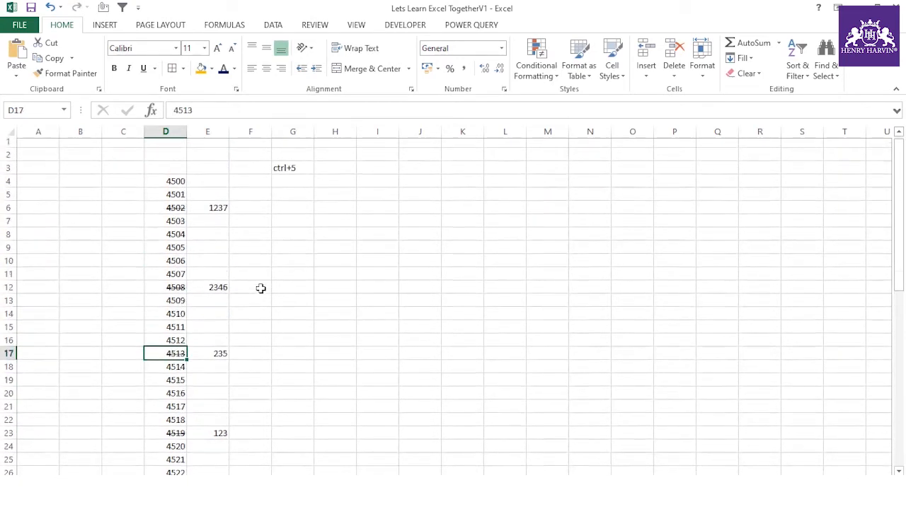
- Copy 1237, 2346 and 235 from E6, E12 and E17 over D6, D12 and D17
{"action": "left_click", "coordinate": [208, 131]}
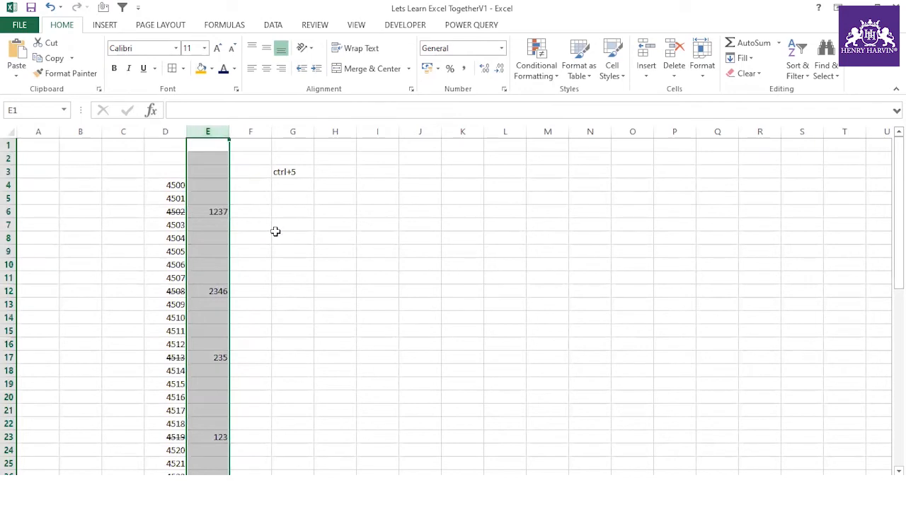
{"action": "left_click", "coordinate": [220, 209]}
{"action": "key", "text": "ctrl+c"}
{"action": "left_click", "coordinate": [158, 208]}
{"action": "key", "text": "ctrl+v"}
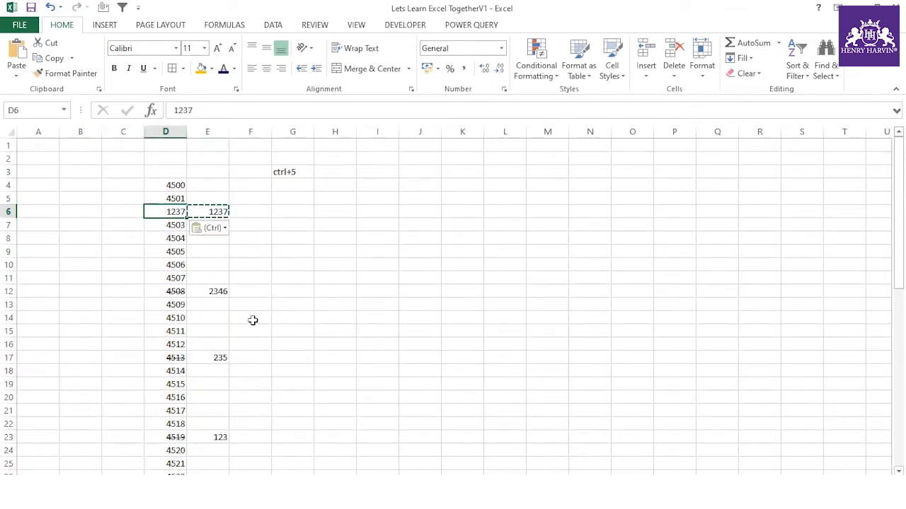
{"action": "left_click", "coordinate": [214, 292]}
{"action": "key", "text": "ctrl+c"}
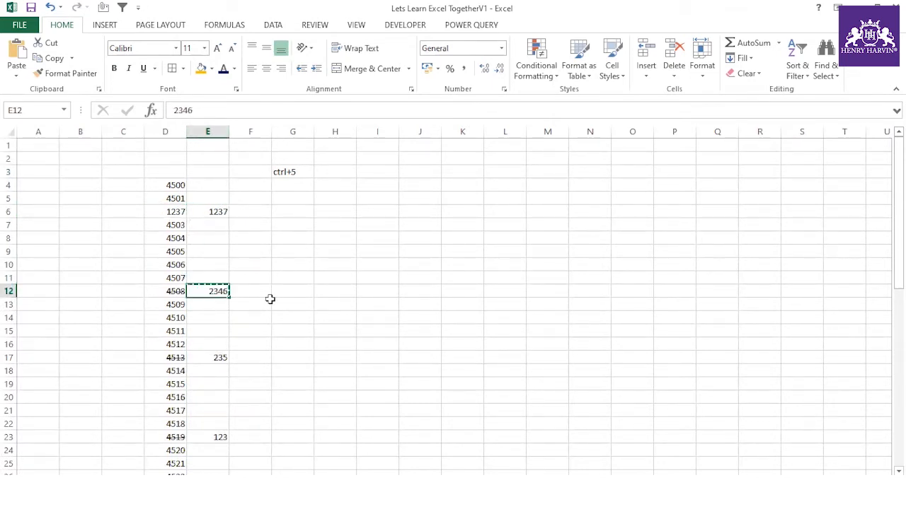
{"action": "left_click", "coordinate": [174, 289]}
{"action": "key", "text": "ctrl+v"}
{"action": "left_click", "coordinate": [219, 356]}
{"action": "key", "text": "ctrl+c"}
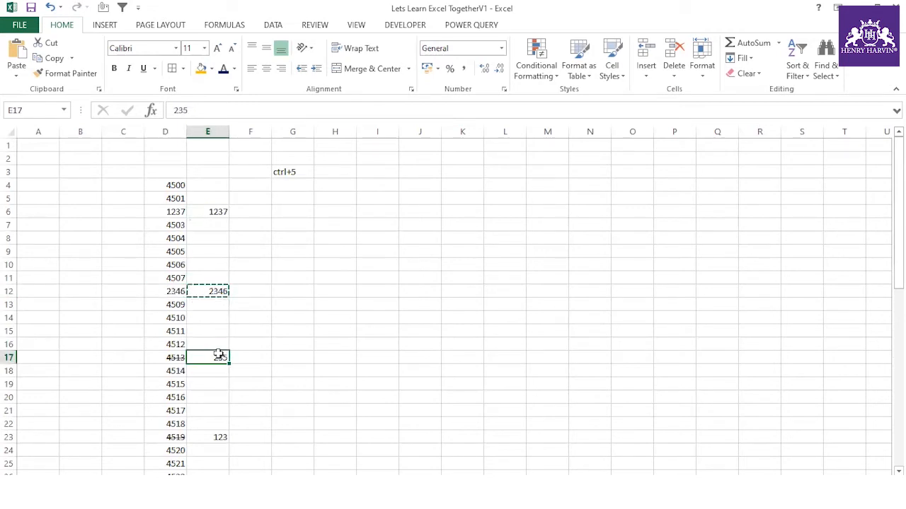
{"action": "left_click", "coordinate": [177, 358]}
{"action": "key", "text": "ctrl+v"}
- Undo the three pastes and cancel the pending copy
{"action": "left_click", "coordinate": [273, 316]}
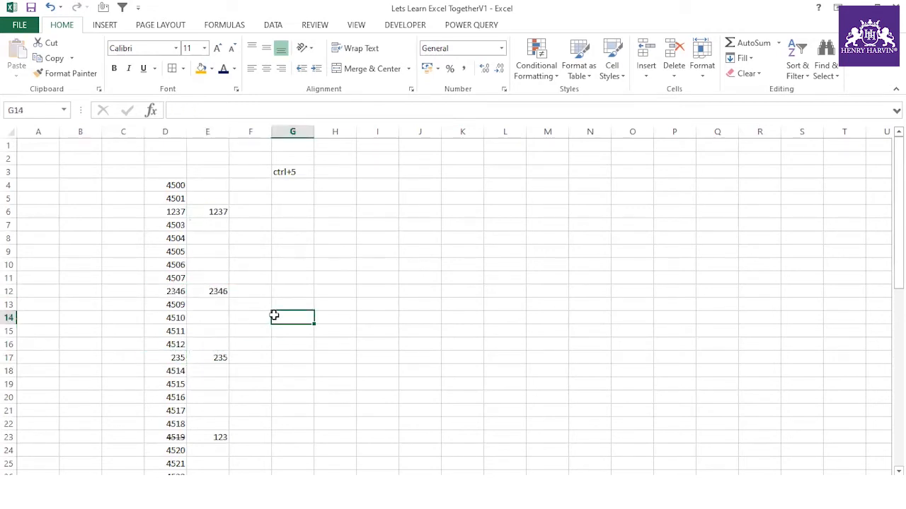
{"action": "key", "text": "ctrl+z"}
{"action": "key", "text": "ctrl+z"}
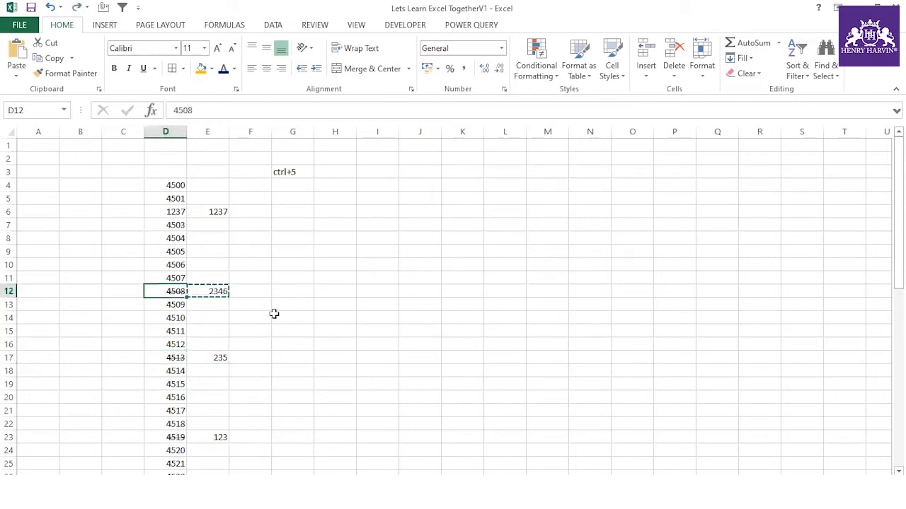
{"action": "key", "text": "ctrl+z"}
{"action": "left_click", "coordinate": [274, 313]}
{"action": "key", "text": "Escape"}
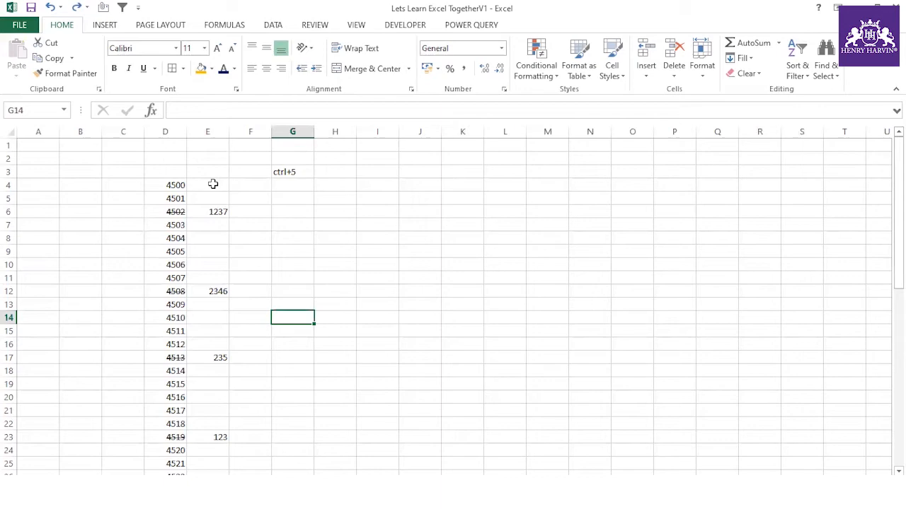
- Copy column D's original numbers from D4 down into column B starting at B4
{"action": "left_click_drag", "start_coordinate": [213, 184], "coordinate": [205, 454]}
{"action": "scroll", "coordinate": [239, 362], "scroll_direction": "up", "scroll_amount": 10}
{"action": "left_click_drag", "start_coordinate": [169, 182], "coordinate": [173, 453]}
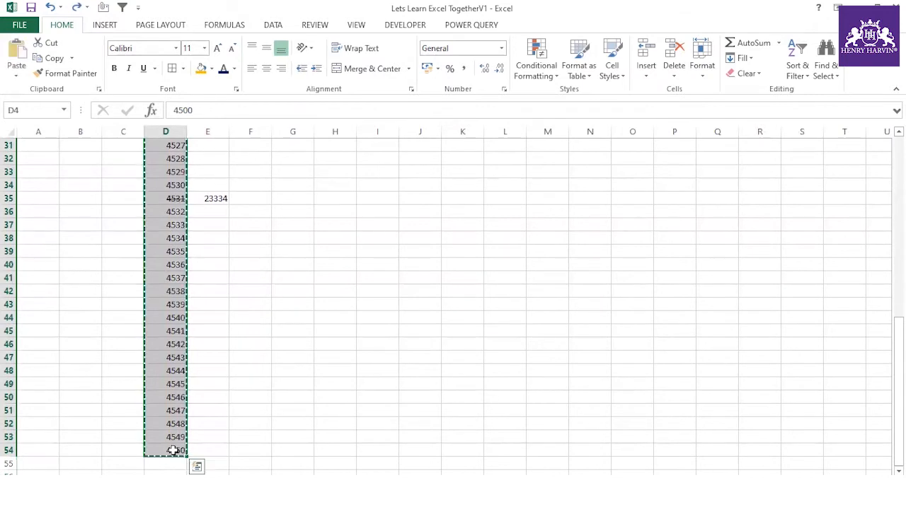
{"action": "key", "text": "ctrl+c"}
{"action": "scroll", "coordinate": [151, 313], "scroll_direction": "up", "scroll_amount": 10}
{"action": "left_click", "coordinate": [75, 185]}
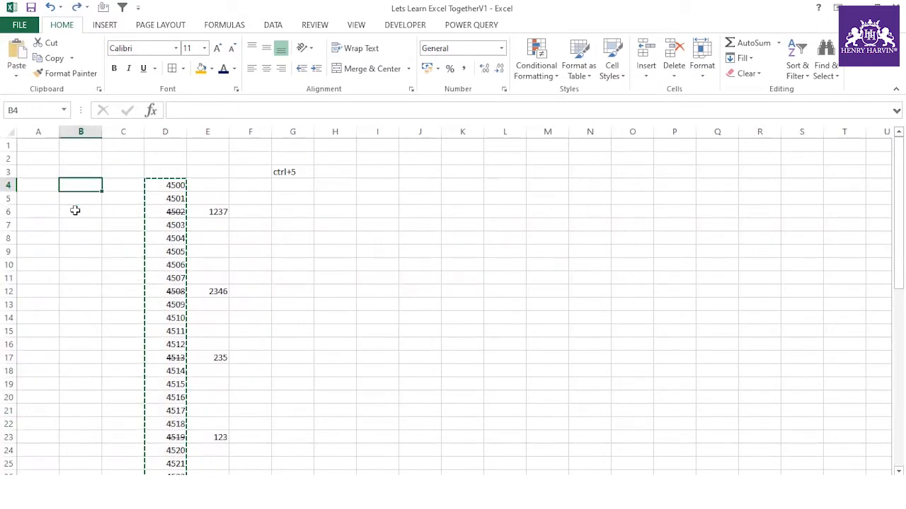
{"action": "key", "text": "ctrl+v"}
{"action": "key", "text": "Escape"}
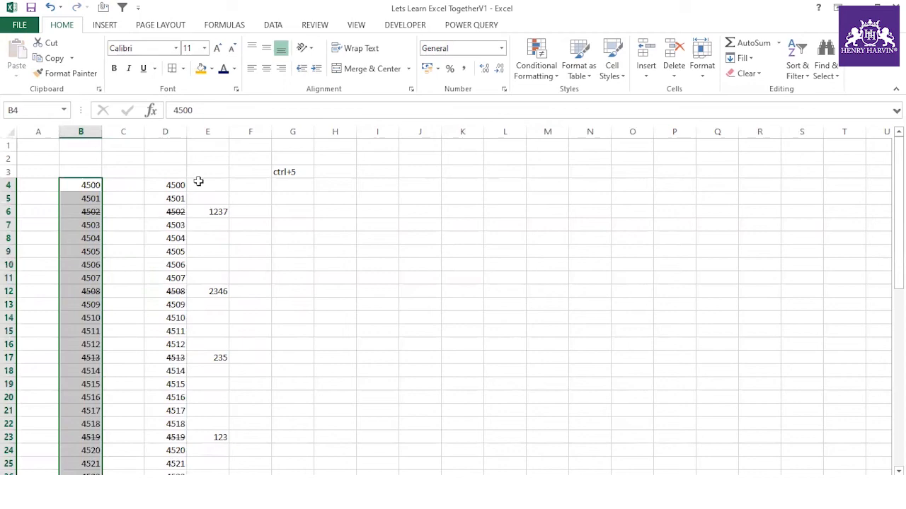
- Paste column E's values into column D from D4 using Paste Special with Skip blanks
{"action": "left_click_drag", "start_coordinate": [200, 183], "coordinate": [201, 456]}
{"action": "key", "text": "ctrl+c"}
{"action": "scroll", "coordinate": [213, 318], "scroll_direction": "up", "scroll_amount": 10}
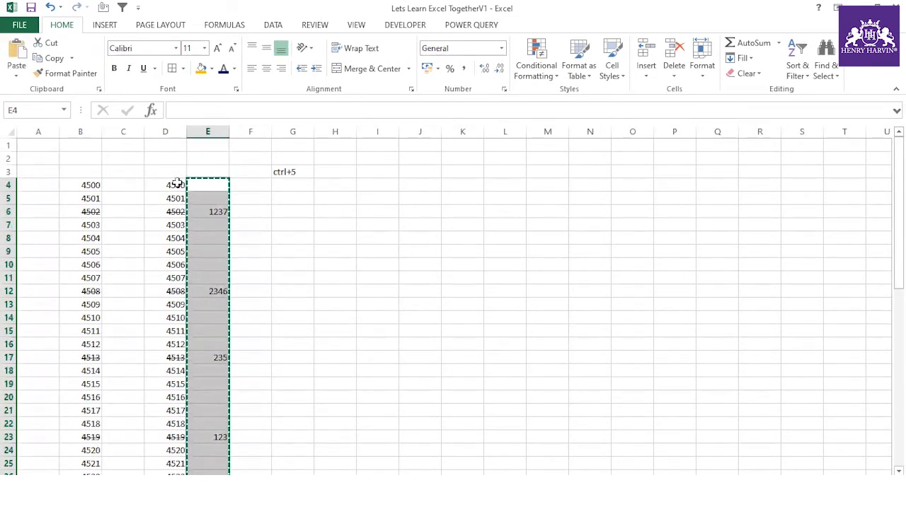
{"action": "left_click", "coordinate": [176, 183]}
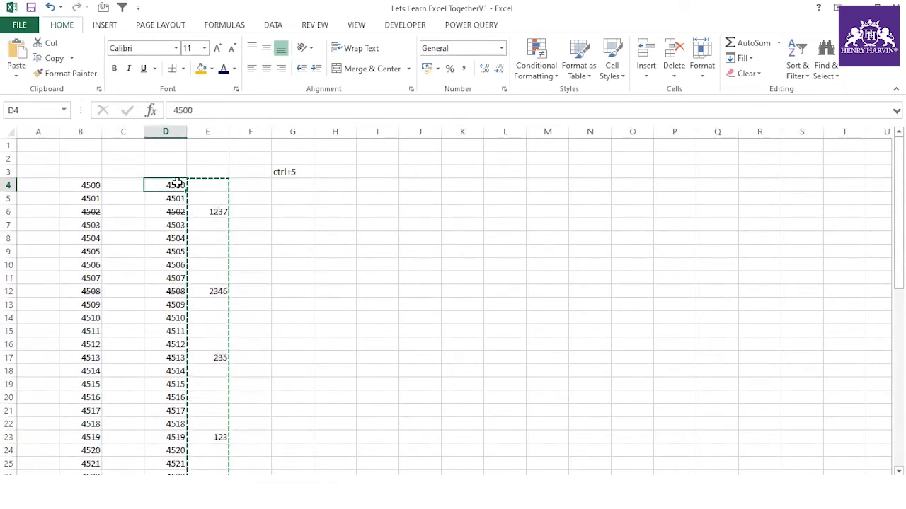
{"action": "key", "text": "ctrl+alt+v"}
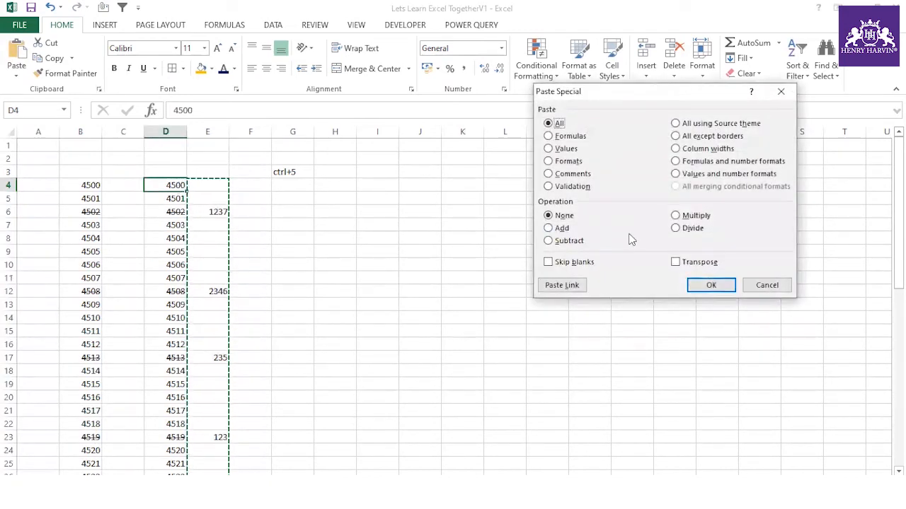
{"action": "left_click", "coordinate": [570, 263]}
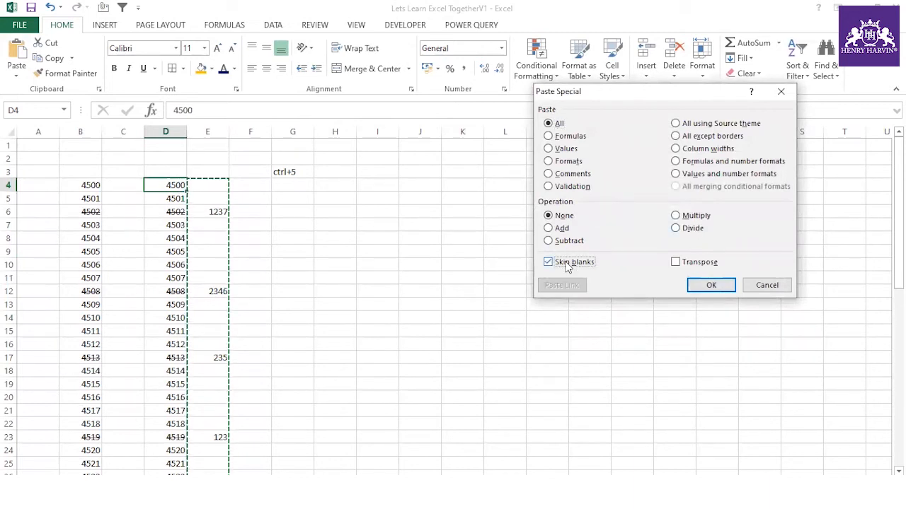
{"action": "left_click", "coordinate": [709, 285]}
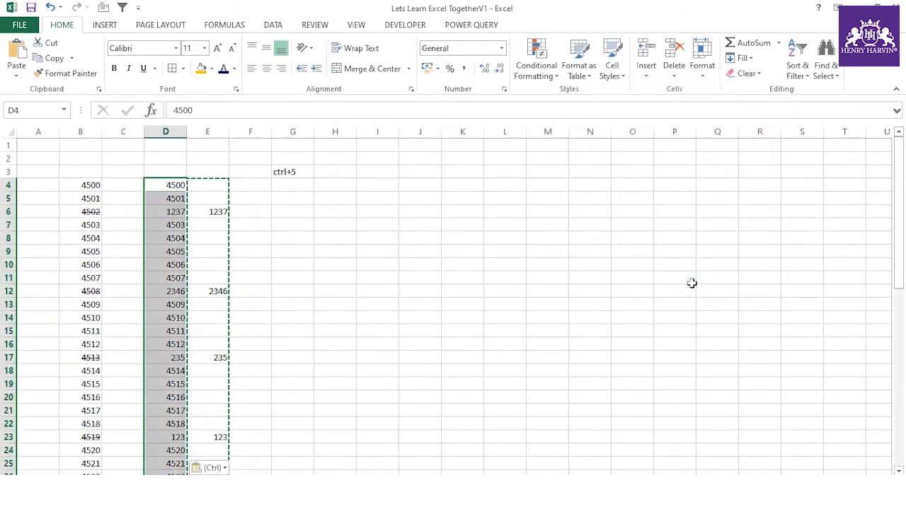
- Fill B6:D6, B12:D12 and B17:D17 with orange
{"action": "left_click_drag", "start_coordinate": [80, 213], "coordinate": [151, 214]}
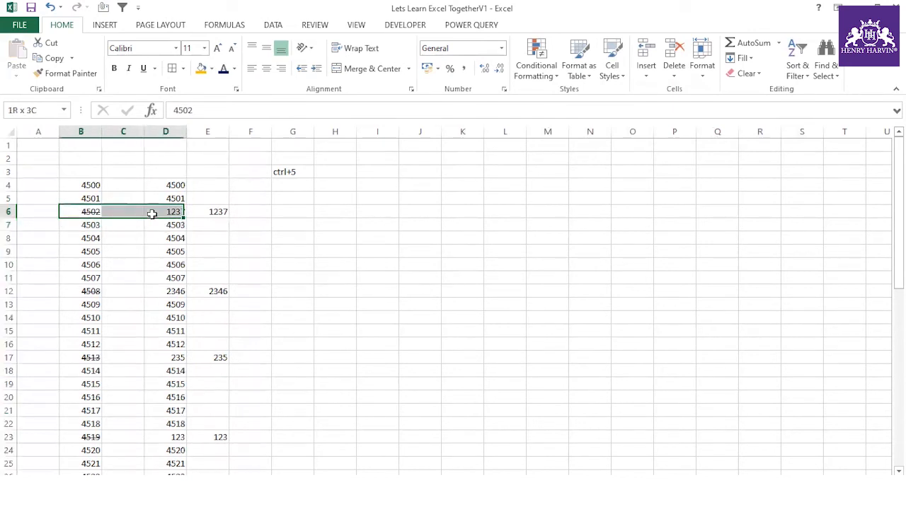
{"action": "left_click", "coordinate": [202, 68]}
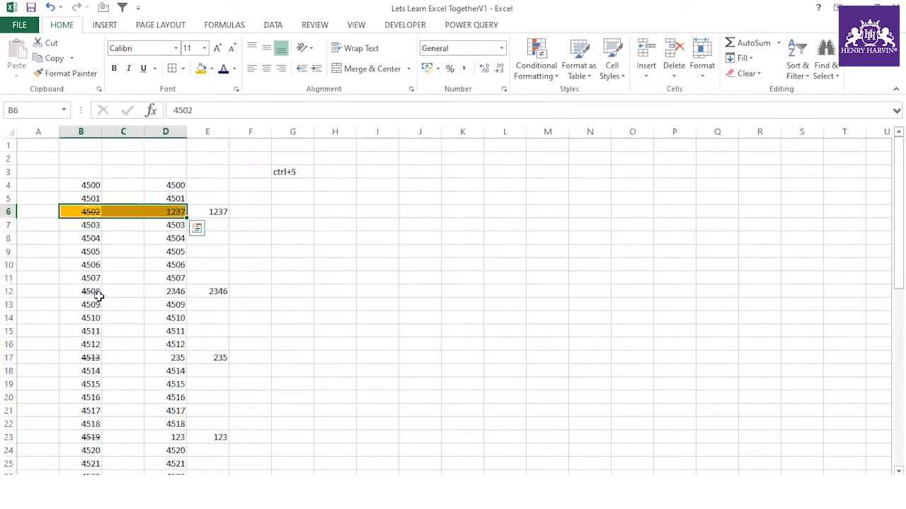
{"action": "left_click_drag", "start_coordinate": [89, 292], "coordinate": [161, 292]}
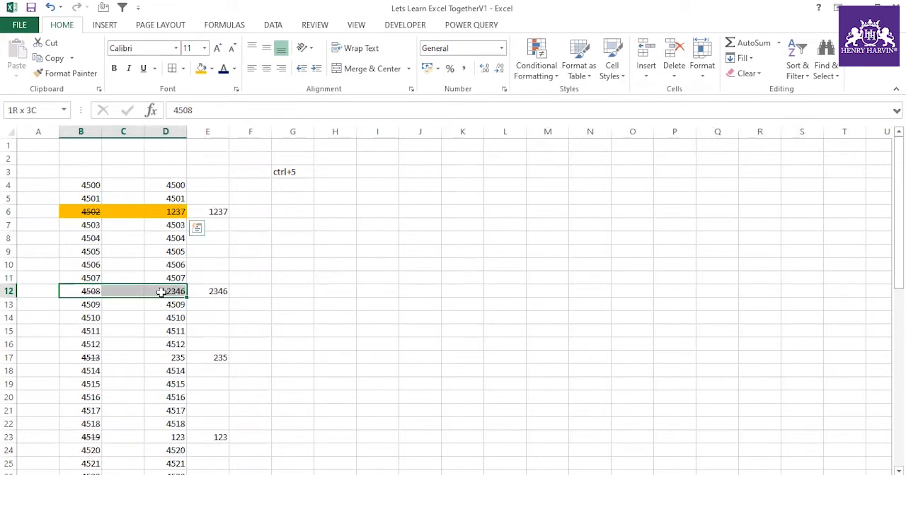
{"action": "left_click", "coordinate": [201, 68]}
{"action": "left_click", "coordinate": [175, 291]}
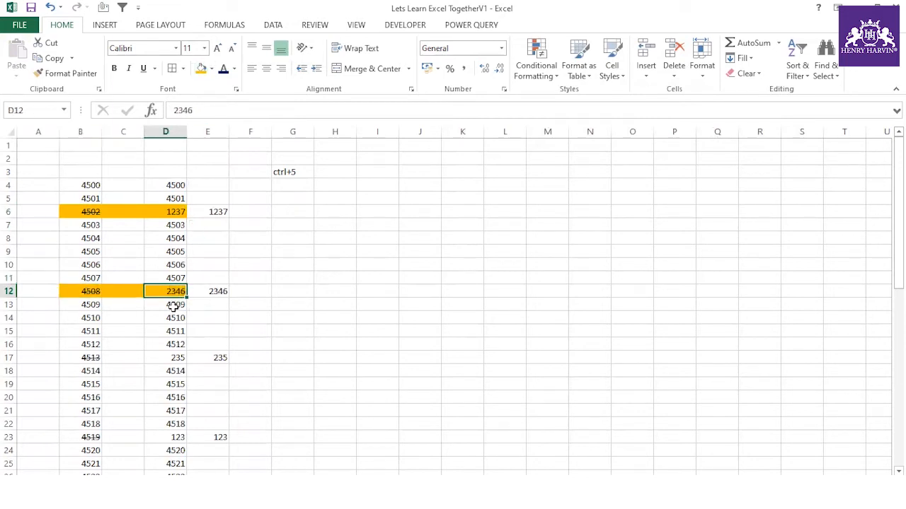
{"action": "scroll", "coordinate": [215, 261], "scroll_direction": "down", "scroll_amount": 3}
{"action": "left_click", "coordinate": [83, 239]}
{"action": "left_click_drag", "start_coordinate": [83, 240], "coordinate": [173, 240]}
{"action": "left_click", "coordinate": [201, 69]}
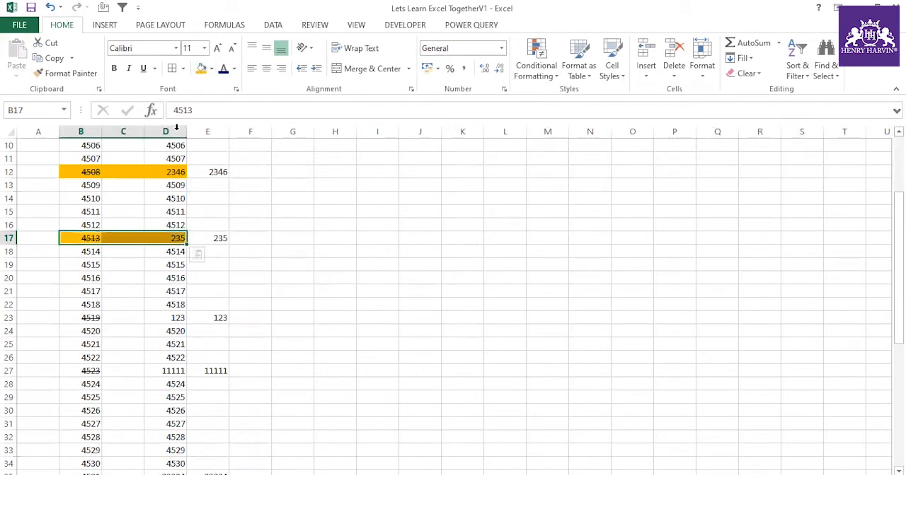
{"action": "left_click", "coordinate": [174, 132]}
- Fill B23:D23, B27:D27 and B35:D35 with orange
{"action": "left_click", "coordinate": [70, 317]}
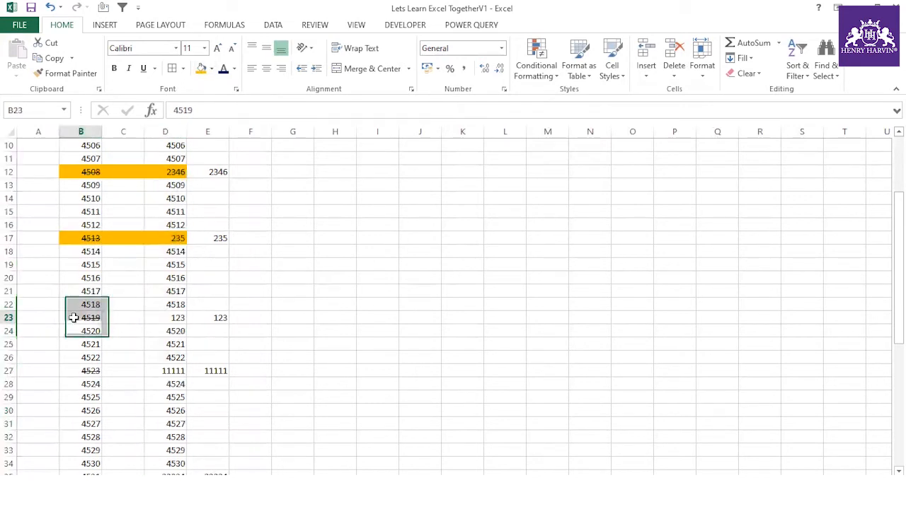
{"action": "left_click_drag", "start_coordinate": [69, 317], "coordinate": [151, 318]}
{"action": "left_click", "coordinate": [201, 68]}
{"action": "scroll", "coordinate": [191, 302], "scroll_direction": "down", "scroll_amount": 2}
{"action": "left_click", "coordinate": [95, 291]}
{"action": "left_click_drag", "start_coordinate": [96, 292], "coordinate": [174, 291]}
{"action": "left_click", "coordinate": [201, 69]}
{"action": "scroll", "coordinate": [138, 248], "scroll_direction": "down", "scroll_amount": 2}
{"action": "left_click", "coordinate": [96, 320]}
{"action": "left_click_drag", "start_coordinate": [155, 320], "coordinate": [171, 320]}
{"action": "left_click", "coordinate": [201, 69]}
{"action": "scroll", "coordinate": [152, 327], "scroll_direction": "down", "scroll_amount": 4}
{"action": "scroll", "coordinate": [152, 327], "scroll_direction": "down", "scroll_amount": 1}
{"action": "scroll", "coordinate": [151, 326], "scroll_direction": "up", "scroll_amount": 12}
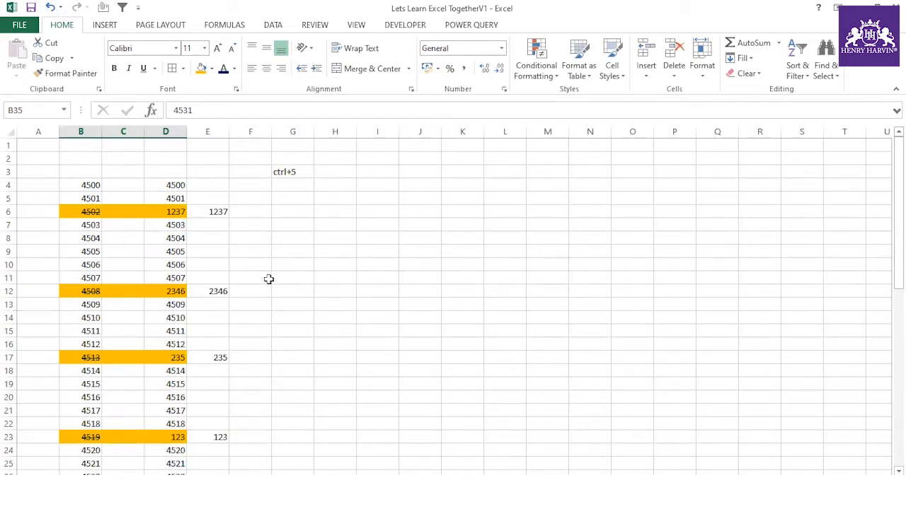
{"action": "scroll", "coordinate": [167, 290], "scroll_direction": "down", "scroll_amount": 3}
{"action": "scroll", "coordinate": [170, 291], "scroll_direction": "up", "scroll_amount": 3}
- Copy 4503, 4504 and 4505 from D7:D9 into H6:H8
{"action": "left_click_drag", "start_coordinate": [177, 227], "coordinate": [179, 253]}
{"action": "key", "text": "ctrl+c"}
{"action": "left_click", "coordinate": [333, 212]}
{"action": "key", "text": "ctrl+v"}
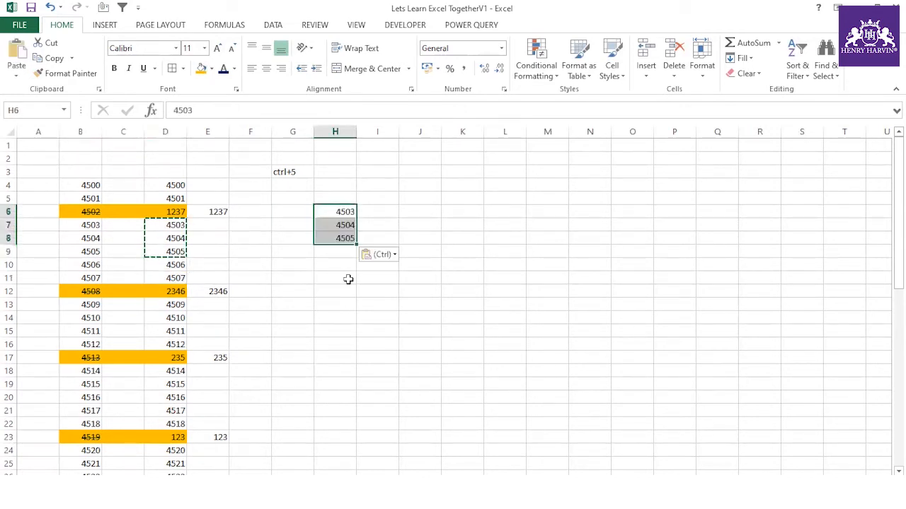
{"action": "left_click", "coordinate": [344, 277]}
- Enter 12 in J5 and copy it
{"action": "left_click", "coordinate": [435, 200]}
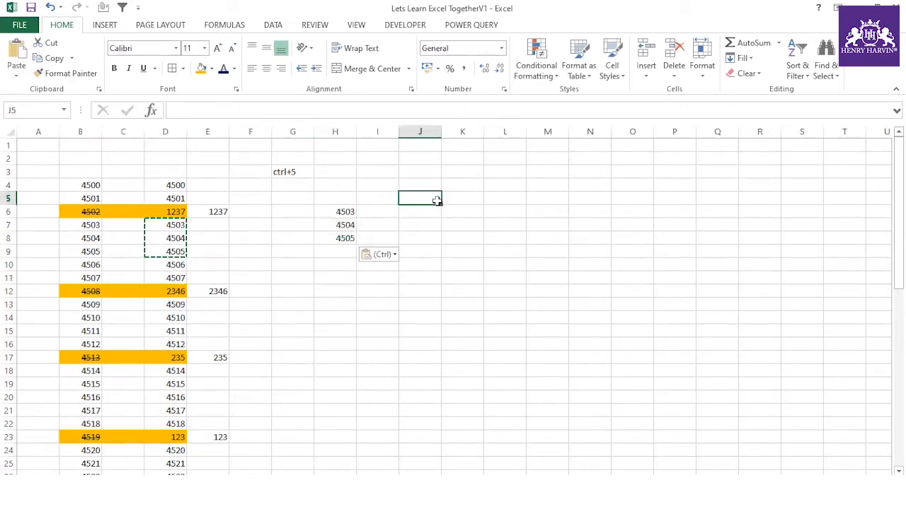
{"action": "type", "text": "1"}
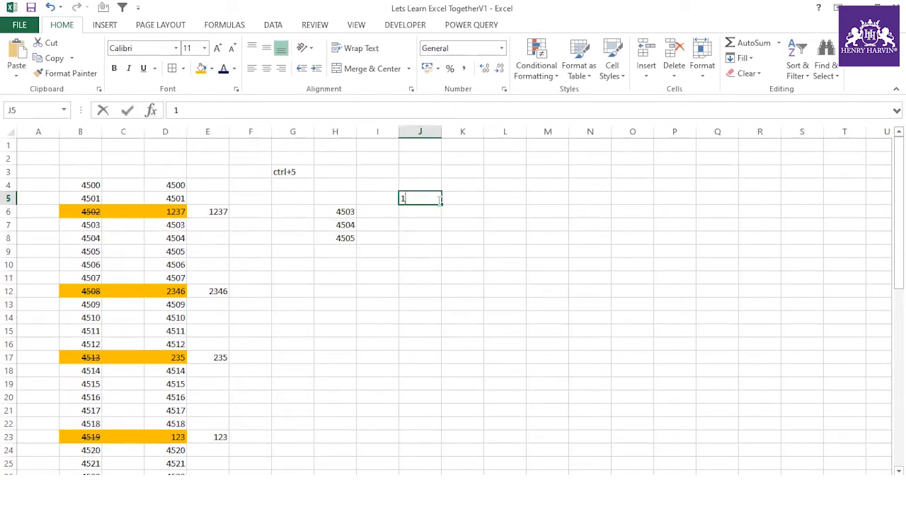
{"action": "type", "text": "2"}
{"action": "key", "text": "Return"}
{"action": "left_click", "coordinate": [416, 198]}
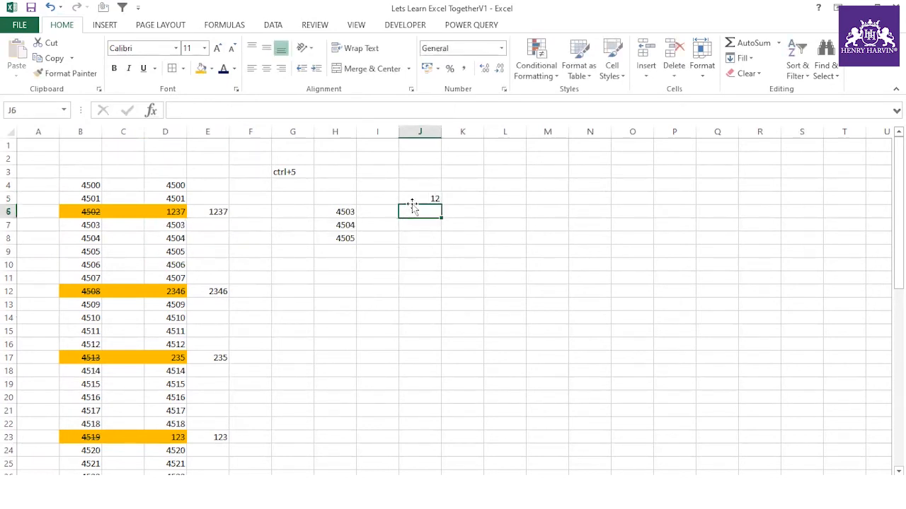
{"action": "key", "text": "ctrl+c"}
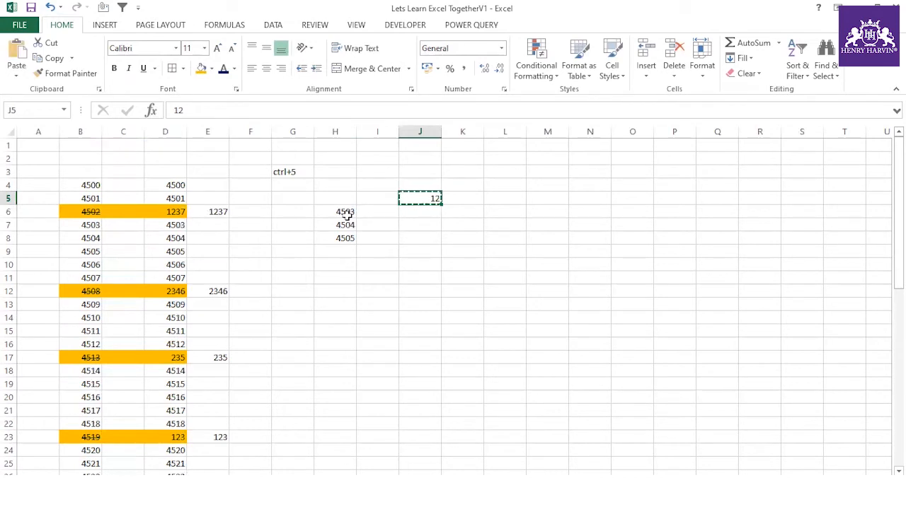
- Divide H6:H8 by 12 using Paste Special's Divide operation
{"action": "left_click_drag", "start_coordinate": [347, 212], "coordinate": [344, 235]}
{"action": "key", "text": "ctrl+alt+v"}
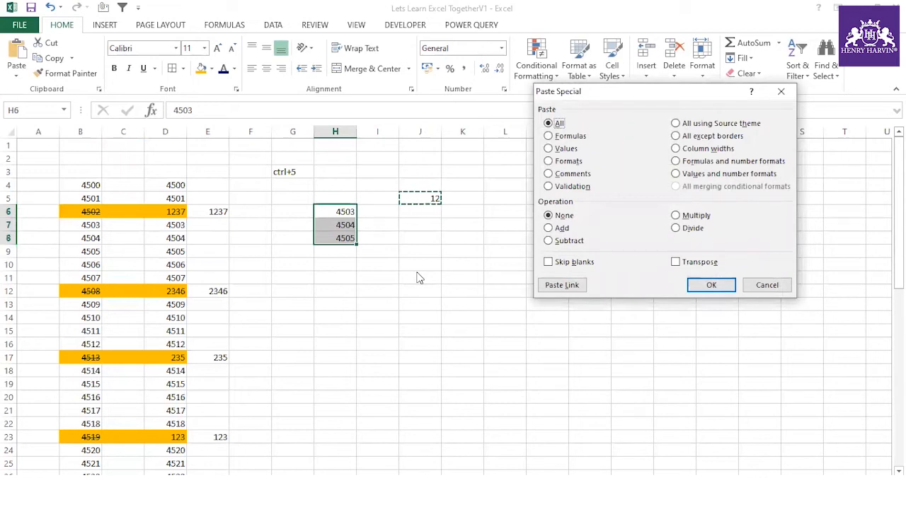
{"action": "left_click", "coordinate": [766, 285]}
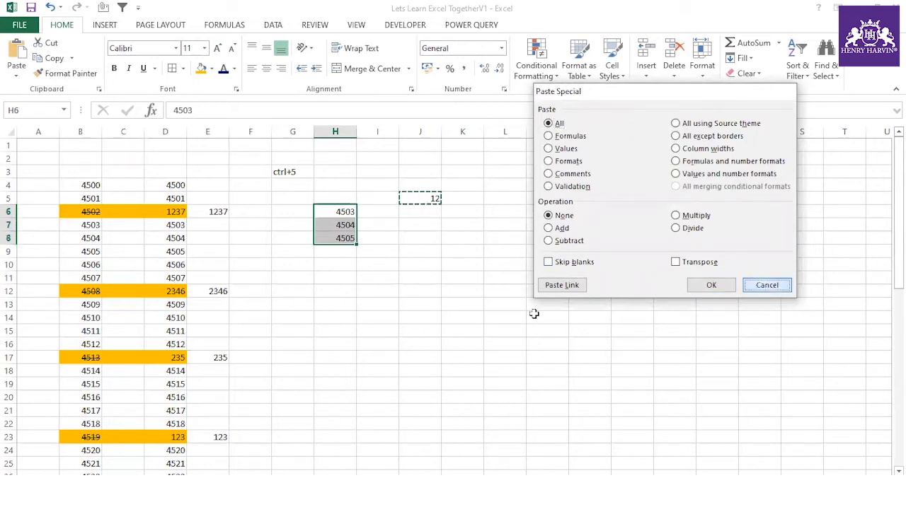
{"action": "key", "text": "alt+e"}
{"action": "key", "text": "s"}
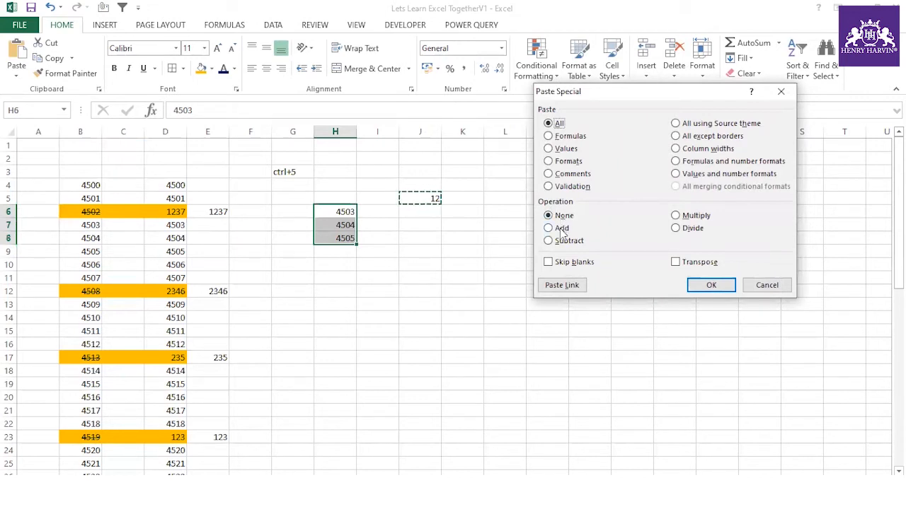
{"action": "left_click", "coordinate": [677, 229]}
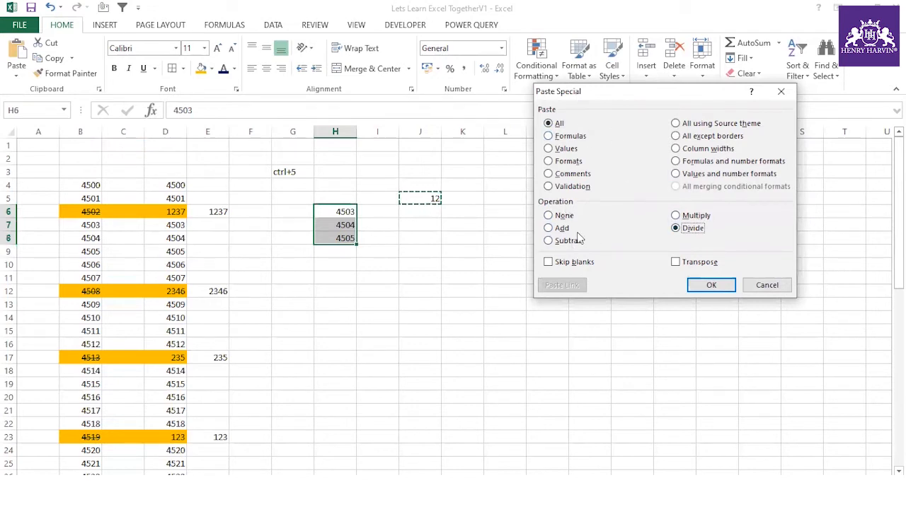
{"action": "left_click", "coordinate": [710, 285]}
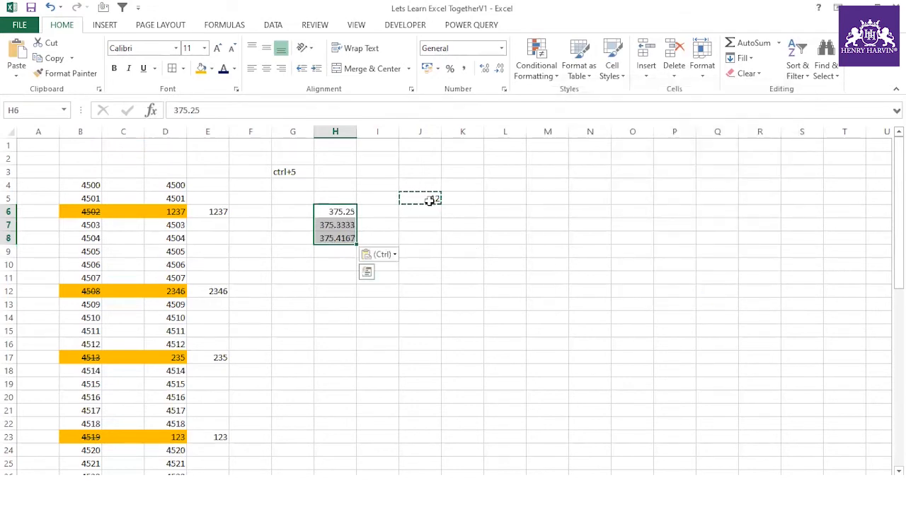
- Copy the 12 in J5 again and reselect H6:H8
{"action": "left_click_drag", "start_coordinate": [338, 214], "coordinate": [338, 237]}
{"action": "left_click", "coordinate": [428, 198]}
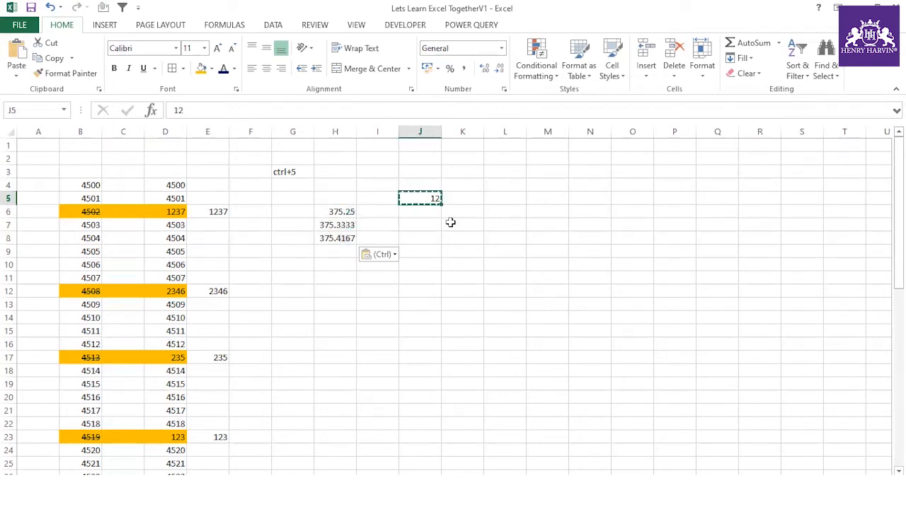
{"action": "left_click", "coordinate": [459, 242]}
{"action": "left_click", "coordinate": [436, 199]}
{"action": "left_click", "coordinate": [445, 250]}
{"action": "left_click", "coordinate": [433, 201]}
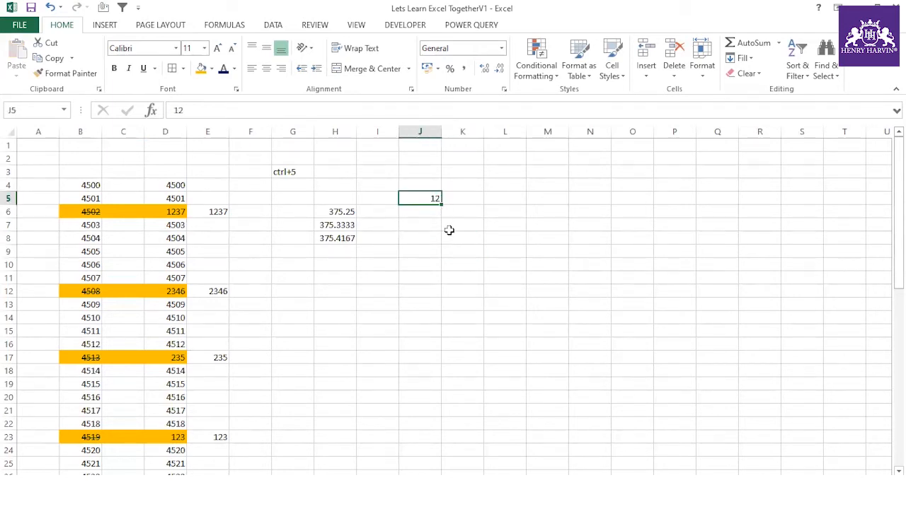
{"action": "key", "text": "ctrl+c"}
{"action": "left_click_drag", "start_coordinate": [341, 211], "coordinate": [344, 237]}
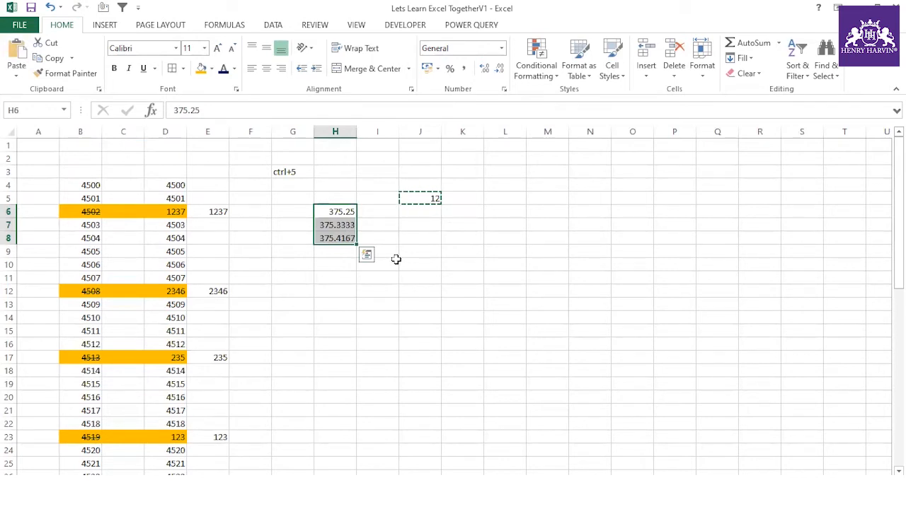
- Multiply H6:H8 by 12 via Paste Special to restore 4503–4505, then clear the copy
{"action": "key", "text": "alt+e"}
{"action": "key", "text": "s"}
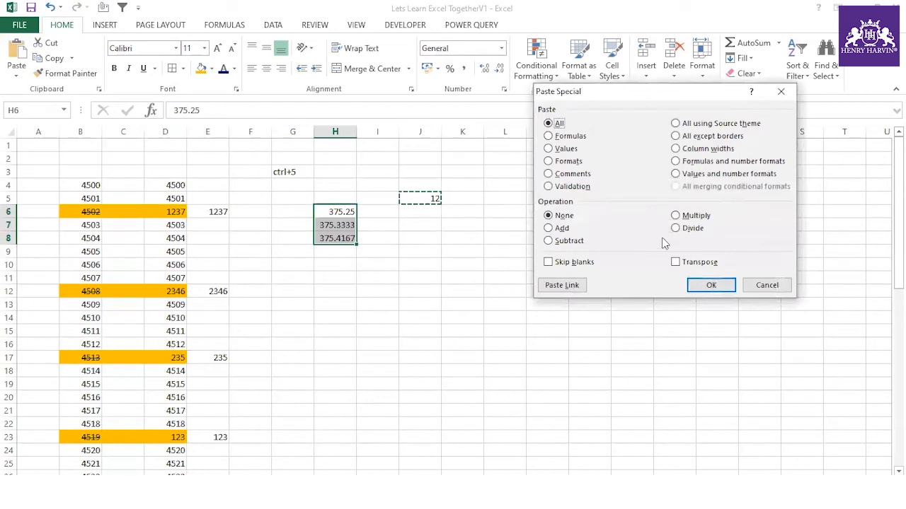
{"action": "left_click", "coordinate": [691, 216]}
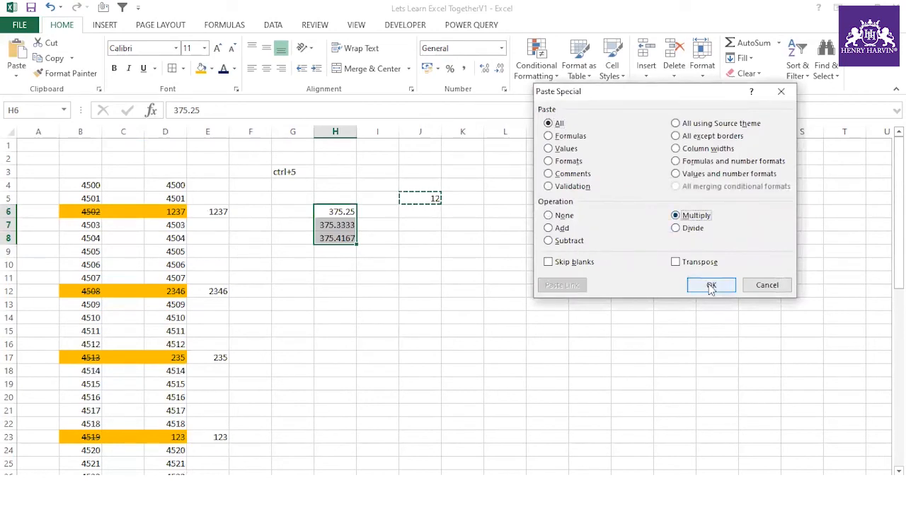
{"action": "left_click", "coordinate": [712, 285]}
{"action": "left_click_drag", "start_coordinate": [348, 211], "coordinate": [346, 239]}
{"action": "left_click", "coordinate": [424, 198]}
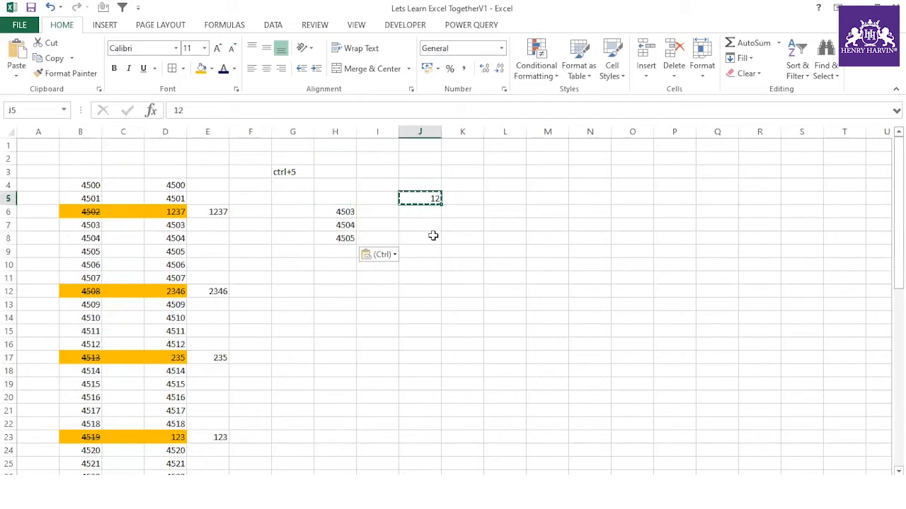
{"action": "key", "text": "Escape"}
{"action": "left_click_drag", "start_coordinate": [380, 214], "coordinate": [376, 234]}
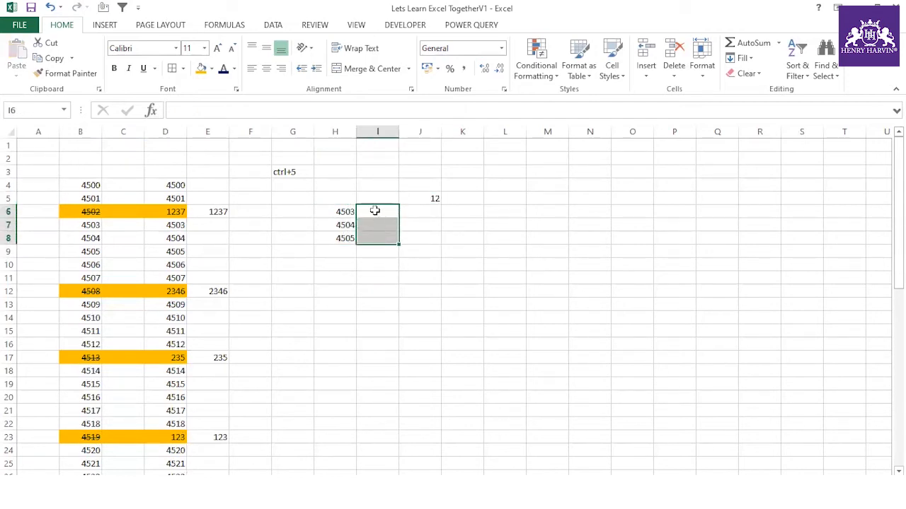
{"action": "left_click_drag", "start_coordinate": [338, 210], "coordinate": [340, 236]}
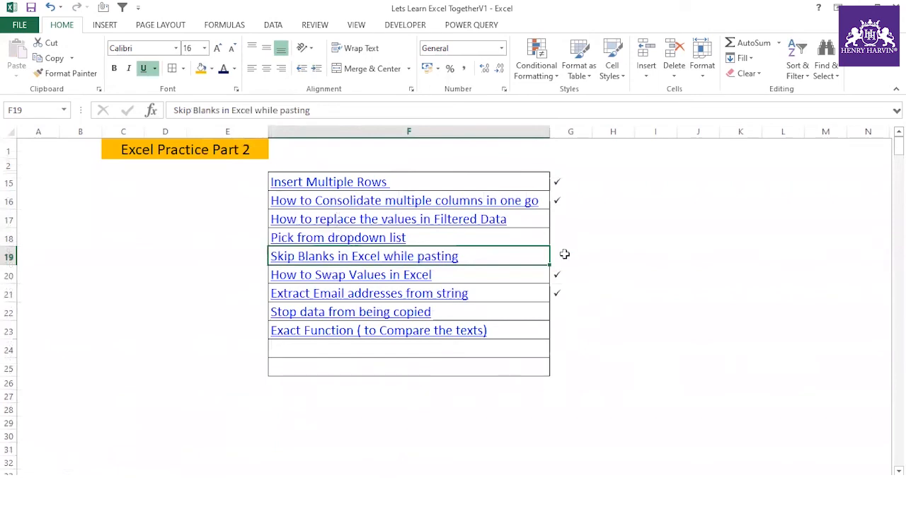
- Mark the Skip Blanks topic done with a ü check mark in G19
{"action": "left_click", "coordinate": [564, 254]}
{"action": "type", "text": "ü"}
{"action": "left_click", "coordinate": [585, 369]}
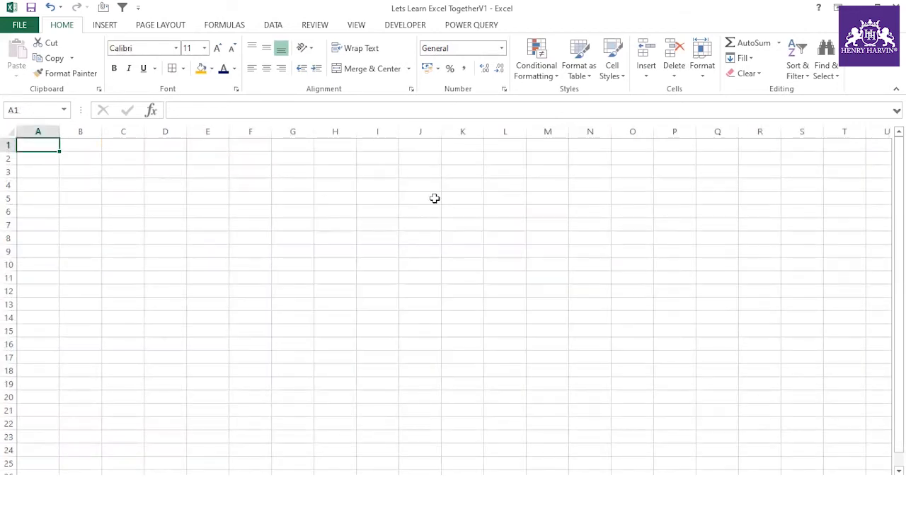
- On a blank sheet, enter ABCDD, mno, PQR and ABCDEF in J3:J6
{"action": "left_click", "coordinate": [433, 171]}
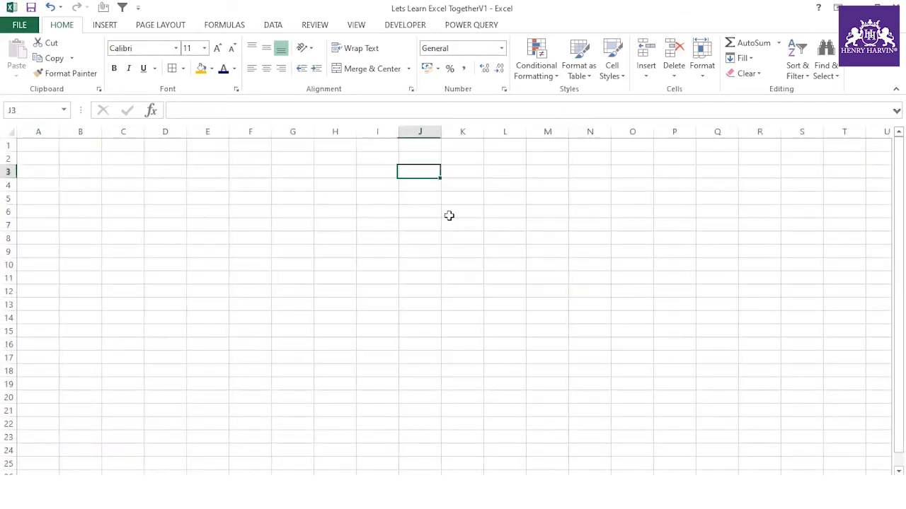
{"action": "type", "text": "ABCDD"}
{"action": "left_click", "coordinate": [428, 183]}
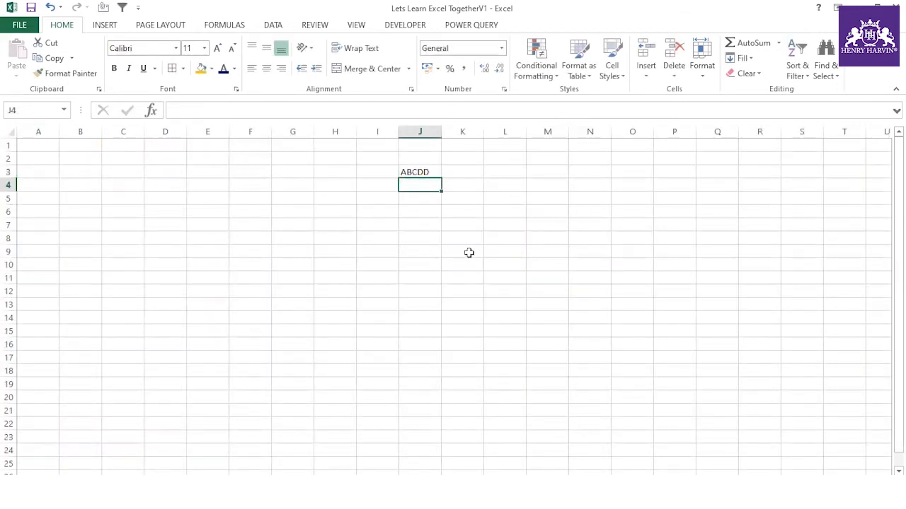
{"action": "type", "text": "mno"}
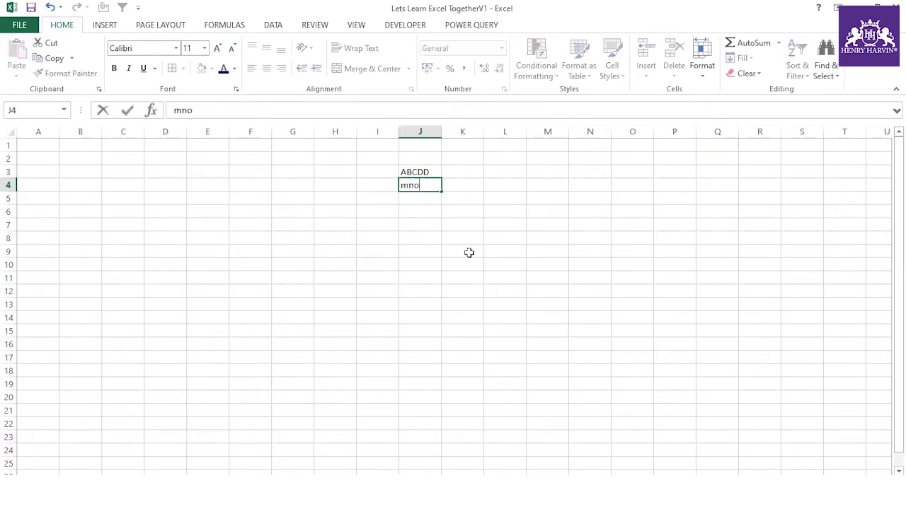
{"action": "left_click", "coordinate": [433, 198]}
{"action": "type", "text": "PQR"}
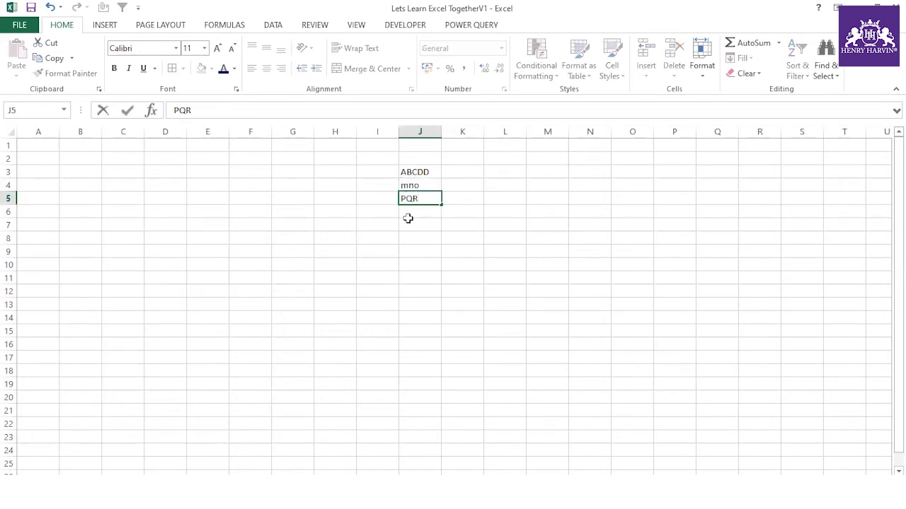
{"action": "left_click", "coordinate": [416, 213]}
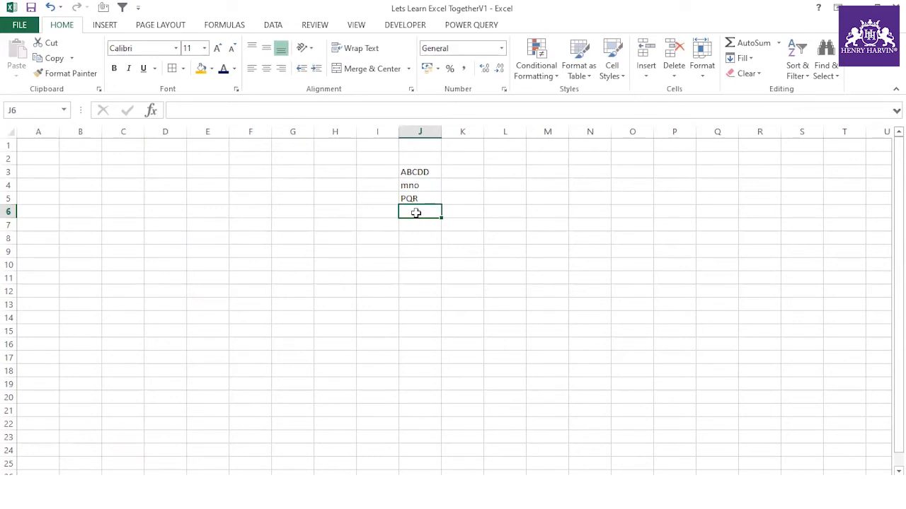
{"action": "type", "text": "ABCDEF"}
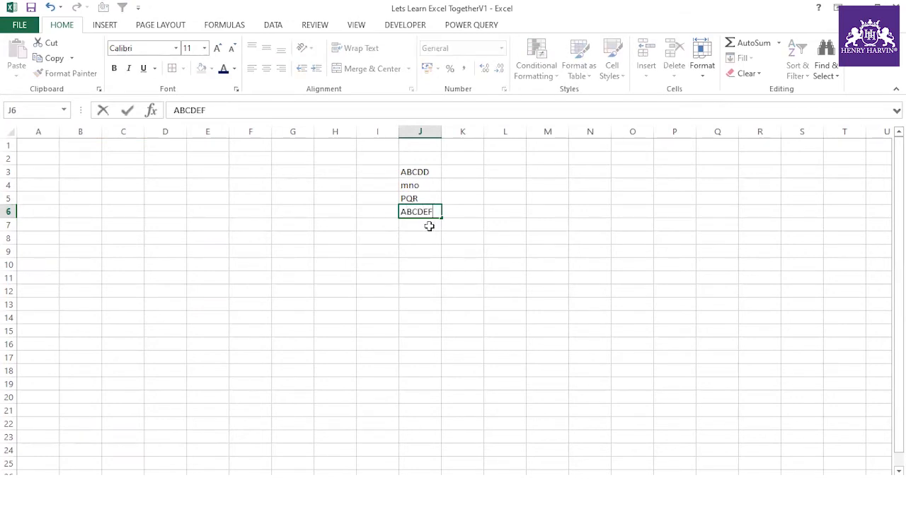
{"action": "key", "text": "Return"}
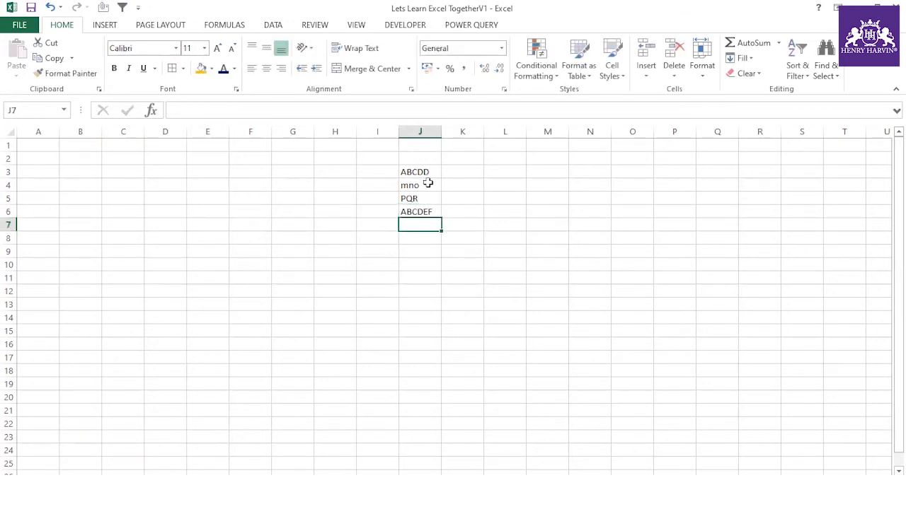
- Enter Test1 in J7, fixing a typo, and fill the series down to Test23 in J29
{"action": "left_click_drag", "start_coordinate": [421, 170], "coordinate": [439, 412]}
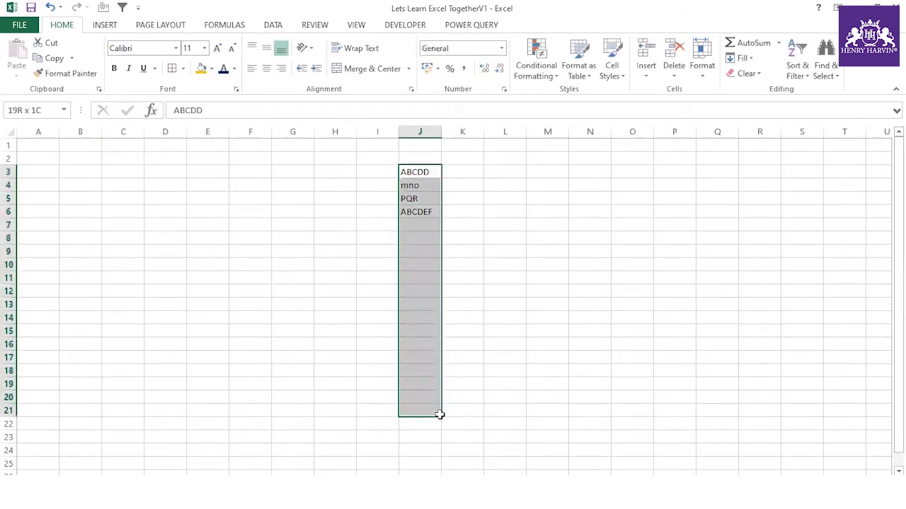
{"action": "left_click", "coordinate": [502, 303]}
{"action": "left_click", "coordinate": [417, 224]}
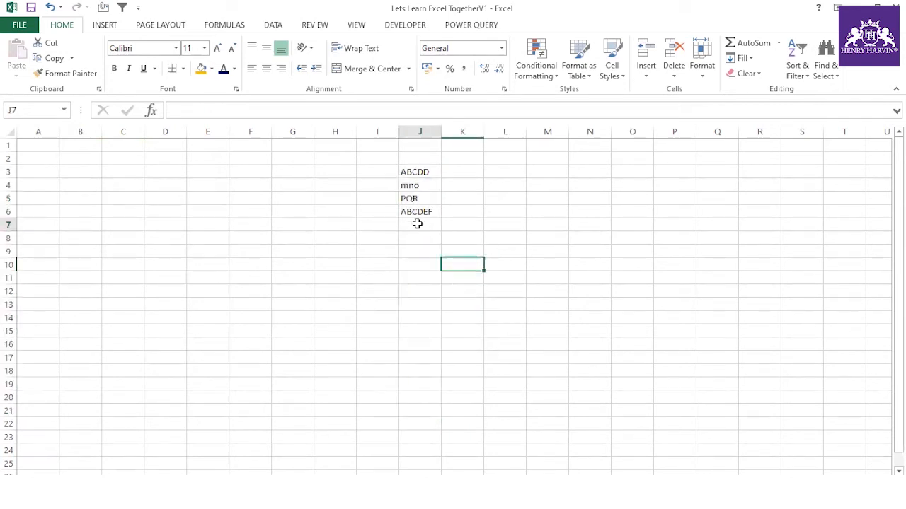
{"action": "type", "text": "TYEST1"}
{"action": "left_click", "coordinate": [539, 351]}
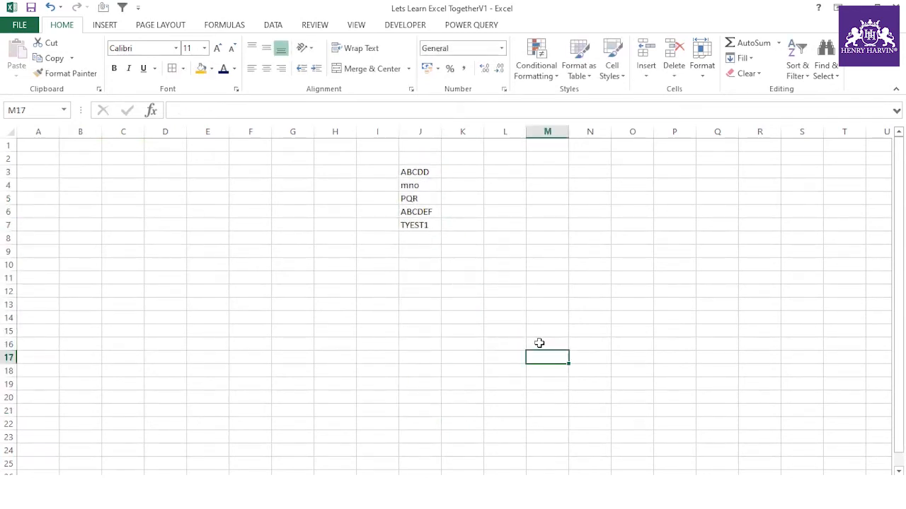
{"action": "left_click", "coordinate": [428, 230]}
{"action": "type", "text": "tES"}
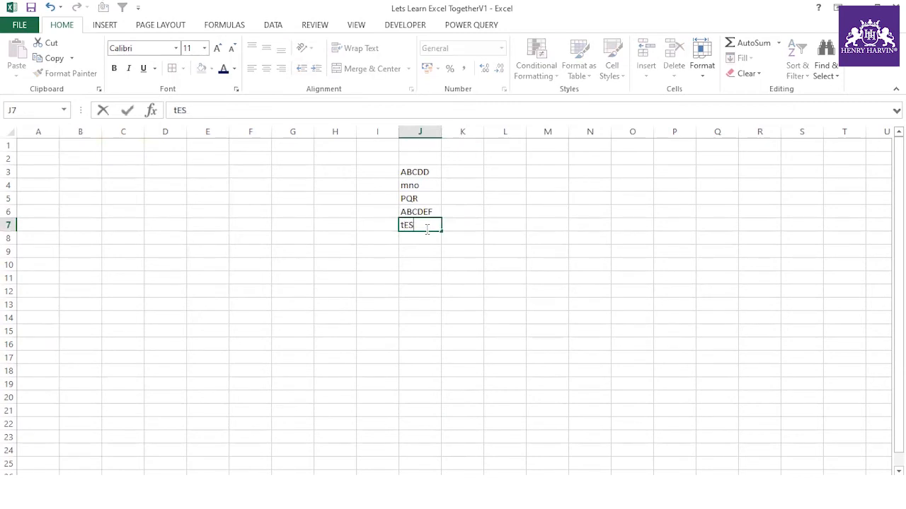
{"action": "key", "text": "BackSpace"}
{"action": "key", "text": "BackSpace"}
{"action": "key", "text": "BackSpace"}
{"action": "type", "text": "Test1"}
{"action": "key", "text": "Return"}
{"action": "left_click", "coordinate": [436, 231]}
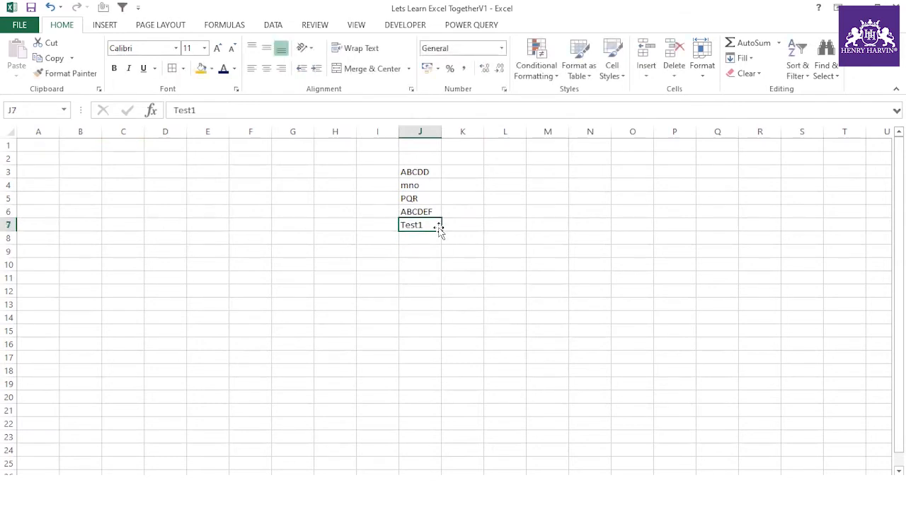
{"action": "left_click_drag", "start_coordinate": [439, 232], "coordinate": [440, 458]}
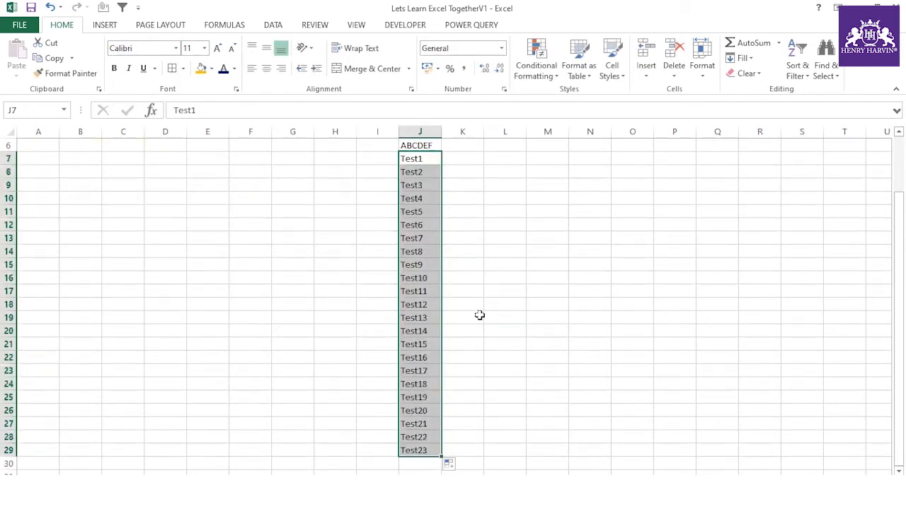
- Scroll through and check the filled Test list around J29 and J30
{"action": "scroll", "coordinate": [480, 315], "scroll_direction": "up", "scroll_amount": 2}
{"action": "left_click", "coordinate": [571, 314]}
{"action": "scroll", "coordinate": [538, 304], "scroll_direction": "down", "scroll_amount": 8}
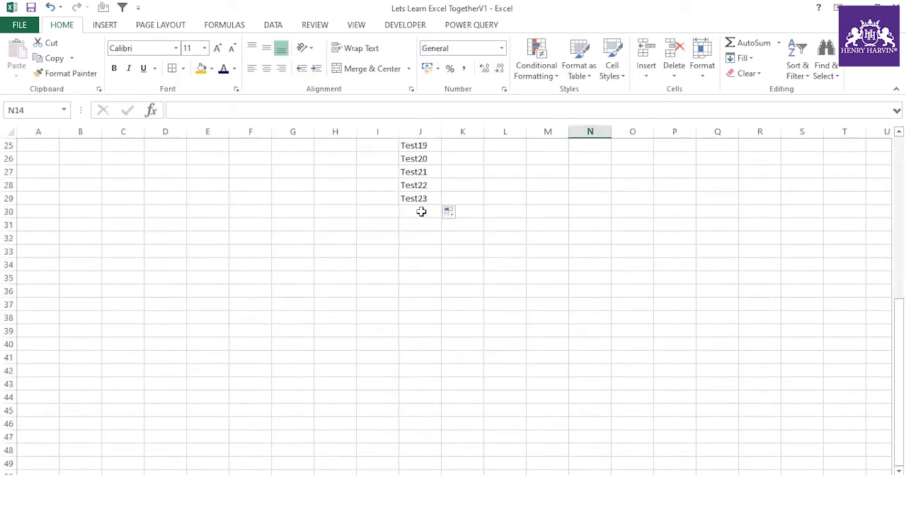
{"action": "left_click", "coordinate": [421, 212]}
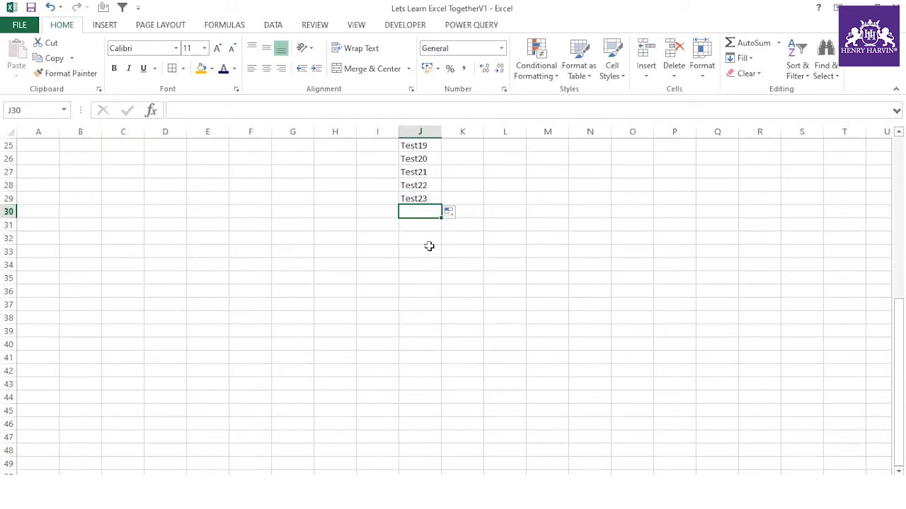
{"action": "scroll", "coordinate": [427, 204], "scroll_direction": "up", "scroll_amount": 4}
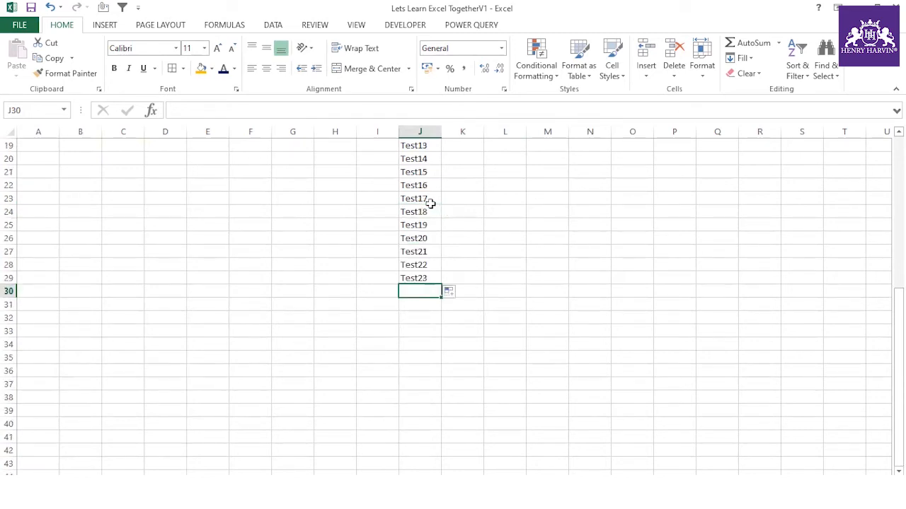
{"action": "scroll", "coordinate": [430, 205], "scroll_direction": "up", "scroll_amount": 4}
{"action": "scroll", "coordinate": [432, 206], "scroll_direction": "down", "scroll_amount": 4}
{"action": "scroll", "coordinate": [432, 208], "scroll_direction": "down", "scroll_amount": 2}
{"action": "left_click", "coordinate": [431, 203]}
{"action": "left_click", "coordinate": [423, 280]}
{"action": "left_click", "coordinate": [422, 289]}
{"action": "left_click", "coordinate": [460, 226]}
{"action": "right_click", "coordinate": [423, 289]}
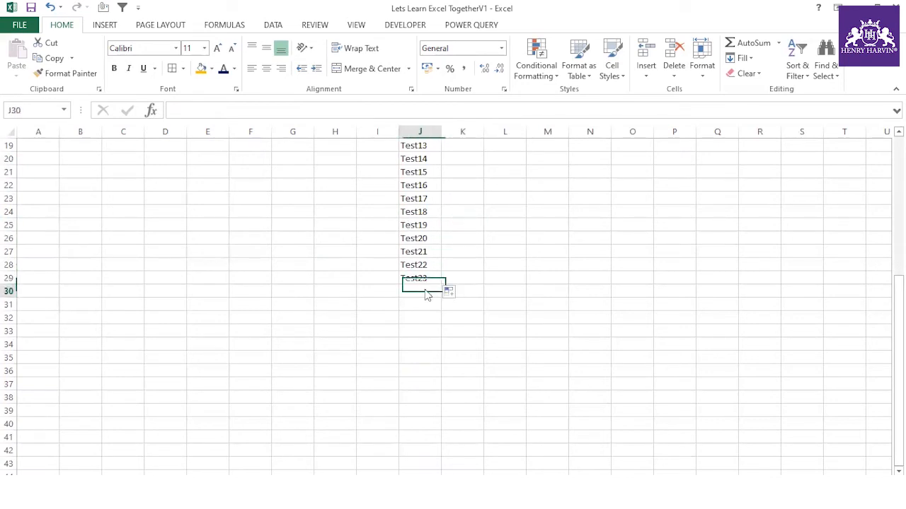
{"action": "left_click", "coordinate": [467, 256]}
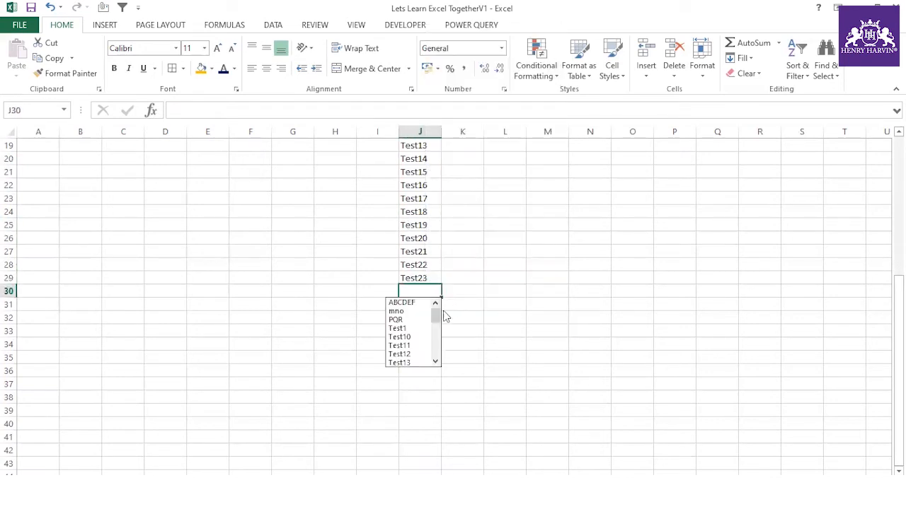
{"action": "left_click_drag", "start_coordinate": [437, 315], "coordinate": [438, 368]}
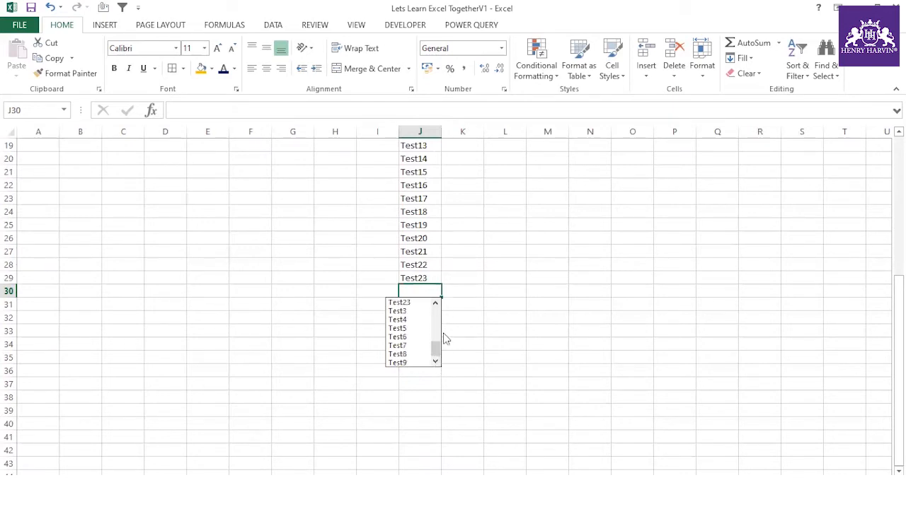
{"action": "left_click_drag", "start_coordinate": [436, 348], "coordinate": [436, 316]}
{"action": "key", "text": "Escape"}
{"action": "left_click", "coordinate": [507, 287]}
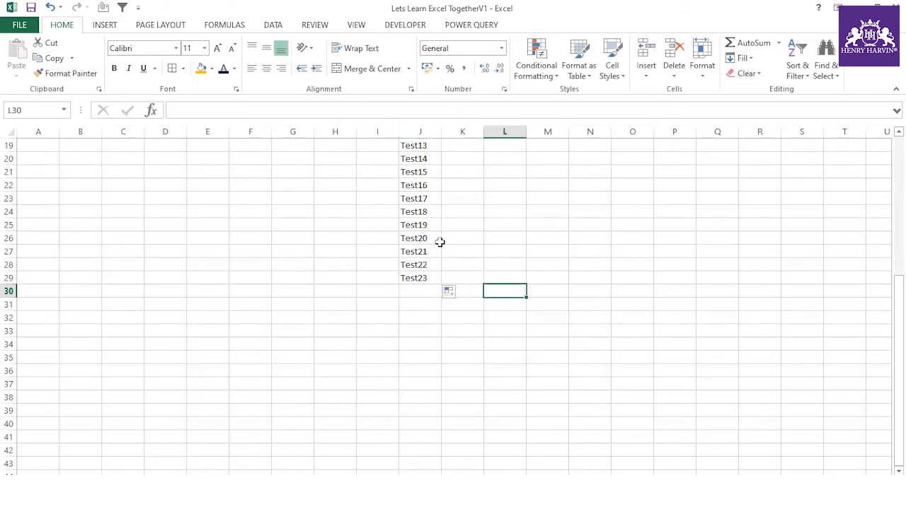
{"action": "scroll", "coordinate": [438, 269], "scroll_direction": "up", "scroll_amount": 6}
{"action": "left_click", "coordinate": [422, 162]}
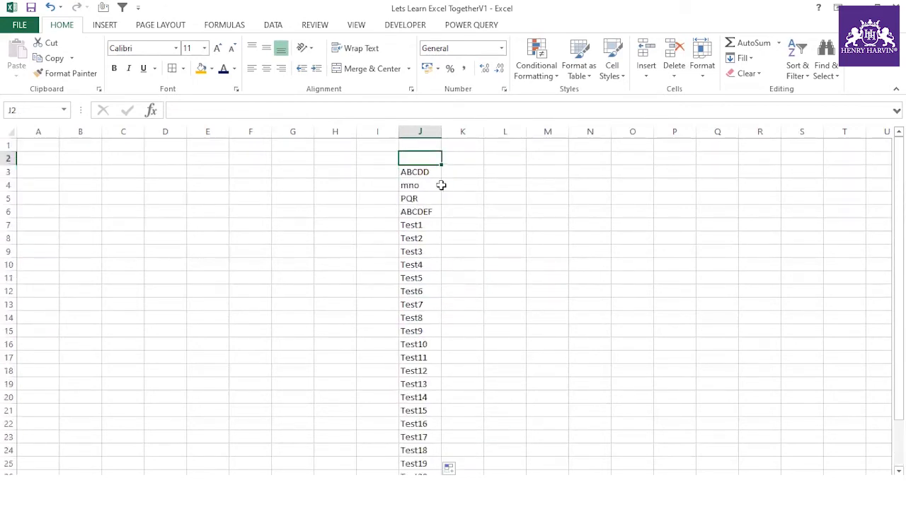
{"action": "type", "text": "1234"}
{"action": "left_click", "coordinate": [468, 225]}
{"action": "scroll", "coordinate": [471, 262], "scroll_direction": "down", "scroll_amount": 6}
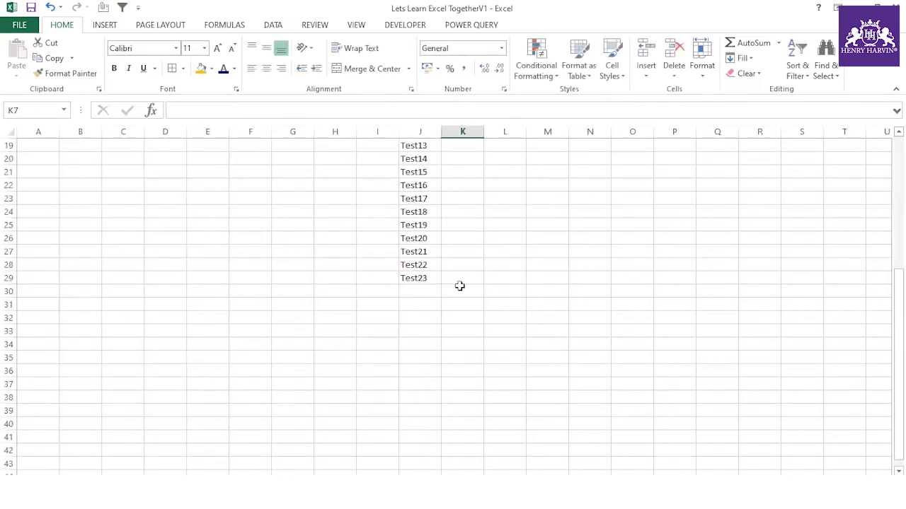
{"action": "left_click", "coordinate": [427, 289]}
{"action": "type", "text": "4567"}
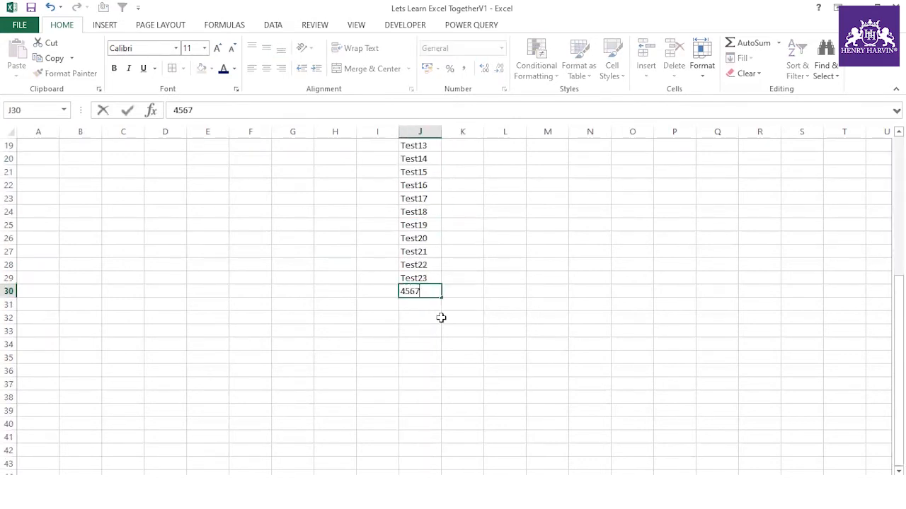
{"action": "key", "text": "Return"}
{"action": "left_click", "coordinate": [427, 291]}
{"action": "left_click_drag", "start_coordinate": [440, 298], "coordinate": [432, 416]}
{"action": "left_click", "coordinate": [452, 424]}
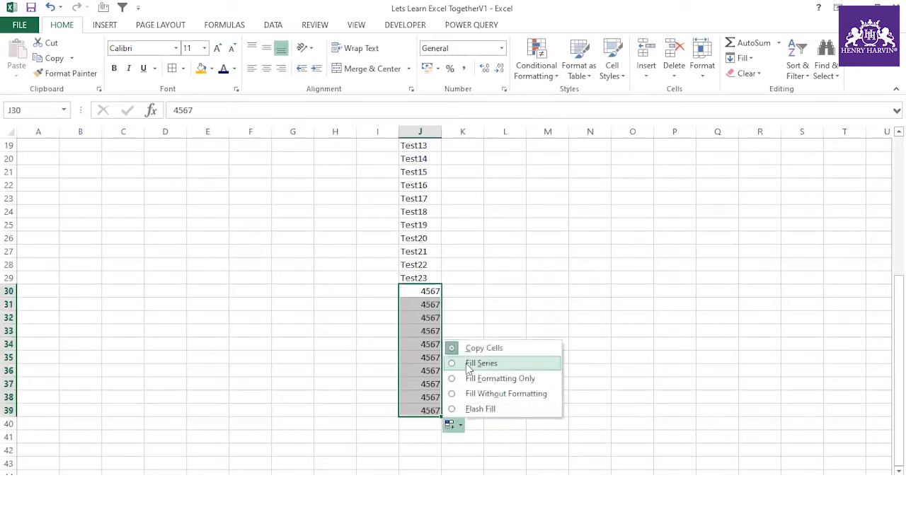
{"action": "left_click", "coordinate": [481, 363]}
{"action": "left_click", "coordinate": [508, 285]}
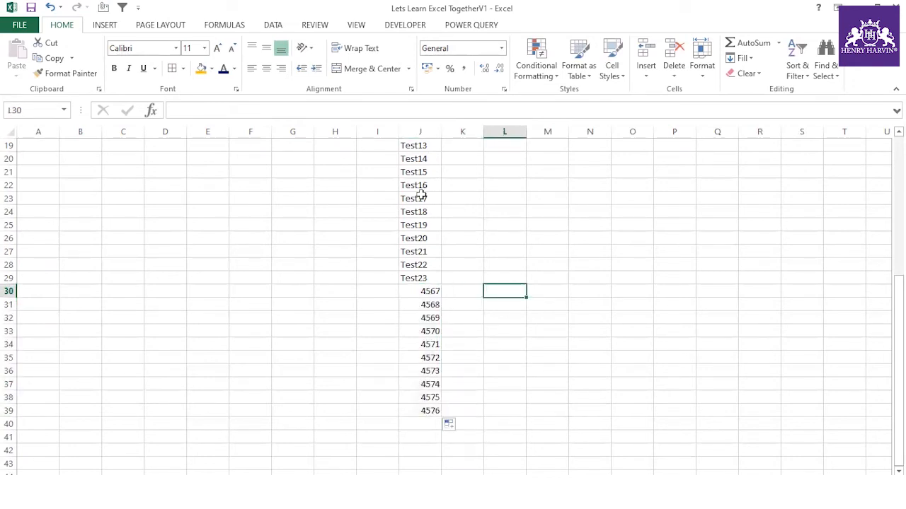
{"action": "scroll", "coordinate": [435, 234], "scroll_direction": "down", "scroll_amount": 2}
{"action": "left_click", "coordinate": [419, 345]}
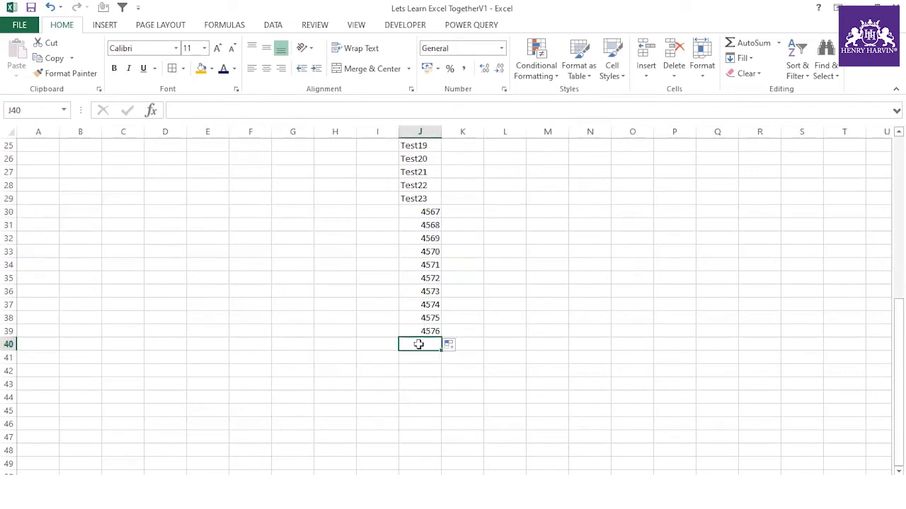
- Fill J40 with Test10 chosen from the column's Pick From Drop-down List
{"action": "right_click", "coordinate": [419, 347]}
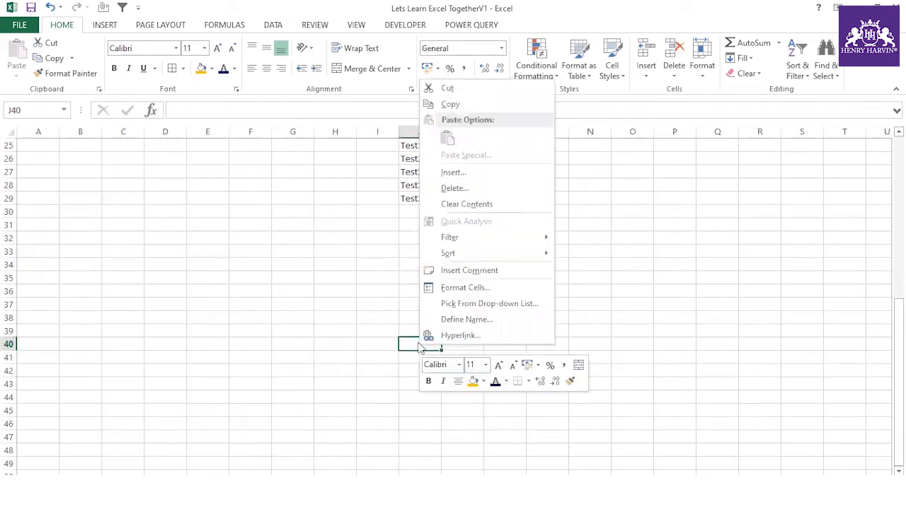
{"action": "left_click", "coordinate": [461, 303]}
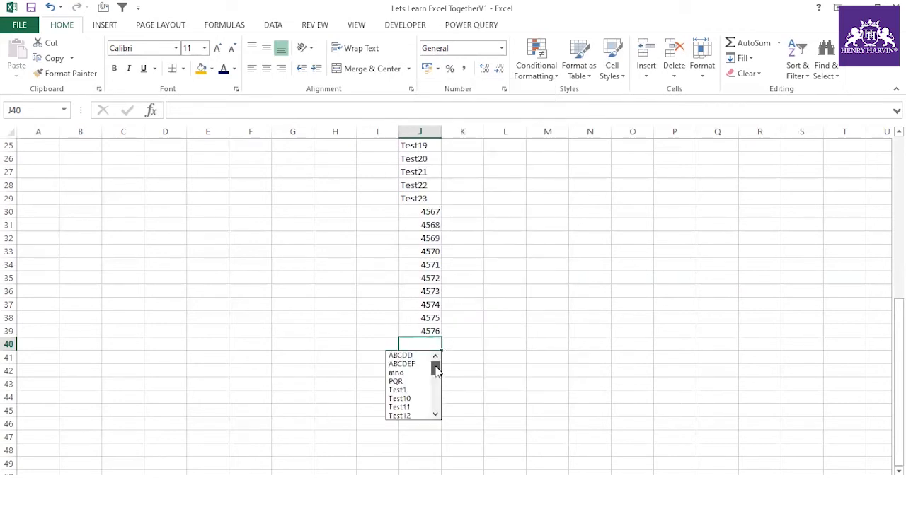
{"action": "mouse_move", "coordinate": [436, 368]}
{"action": "left_mouse_down"}
{"action": "mouse_move", "coordinate": [441, 430]}
{"action": "mouse_move", "coordinate": [433, 355]}
{"action": "mouse_move", "coordinate": [431, 418]}
{"action": "mouse_move", "coordinate": [436, 364]}
{"action": "left_mouse_up"}
{"action": "left_click", "coordinate": [400, 399]}
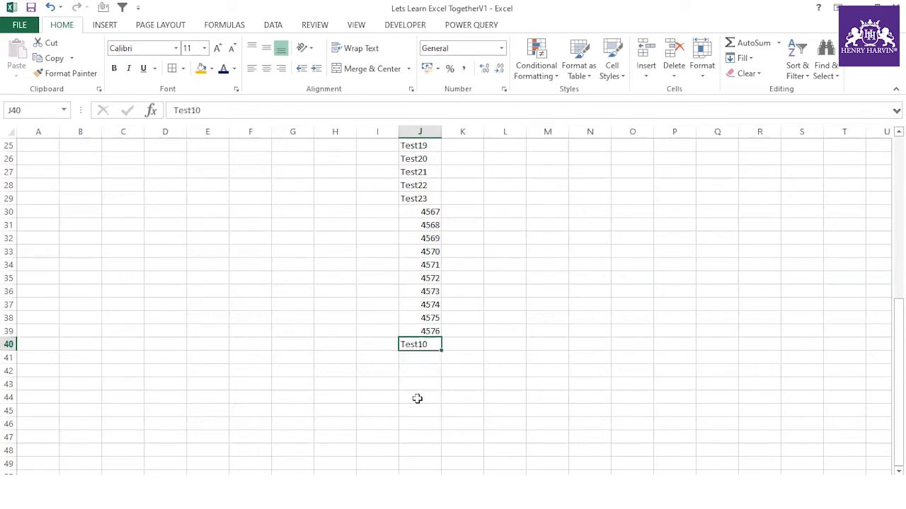
{"action": "left_click", "coordinate": [427, 359]}
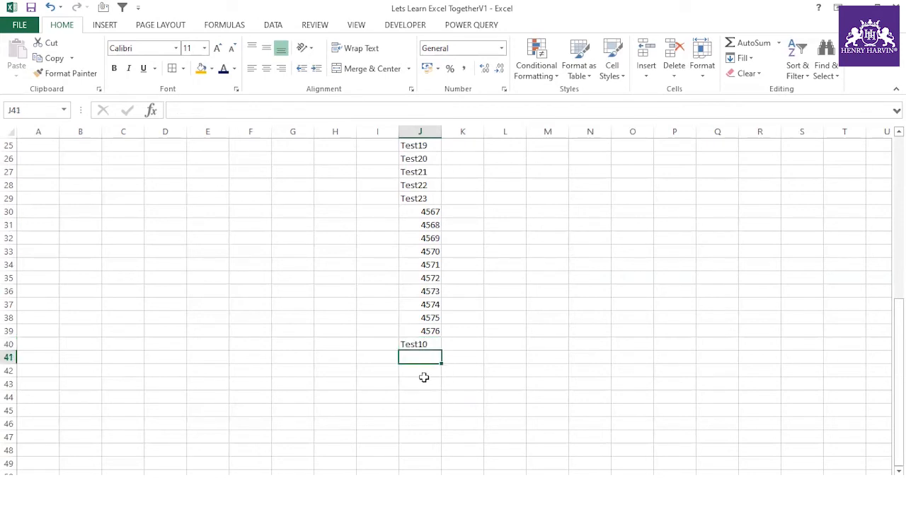
- Try the pick list on J42 and J41, closing it without choosing a value
{"action": "right_click", "coordinate": [416, 369]}
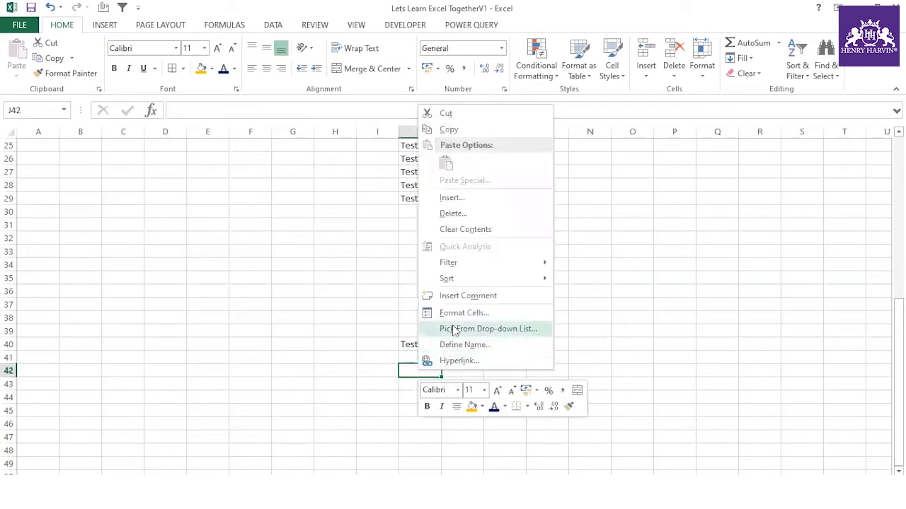
{"action": "left_click", "coordinate": [455, 328]}
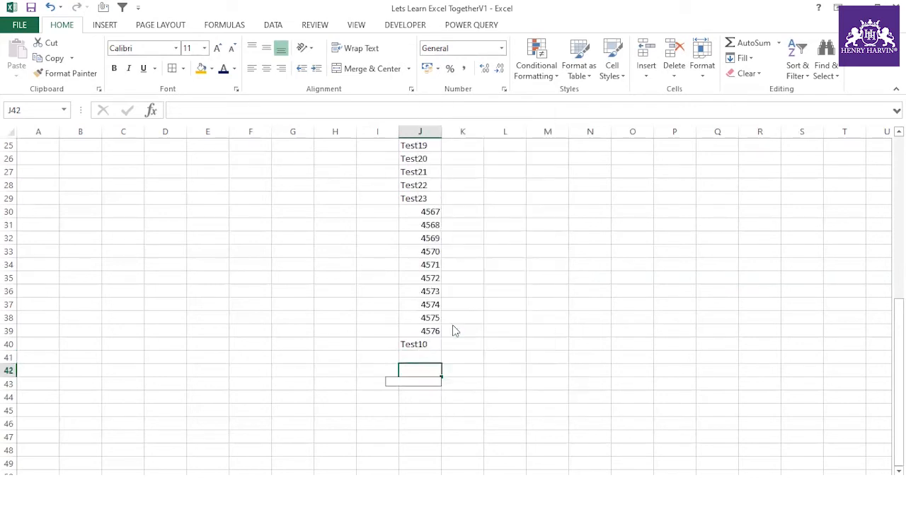
{"action": "left_click", "coordinate": [418, 359]}
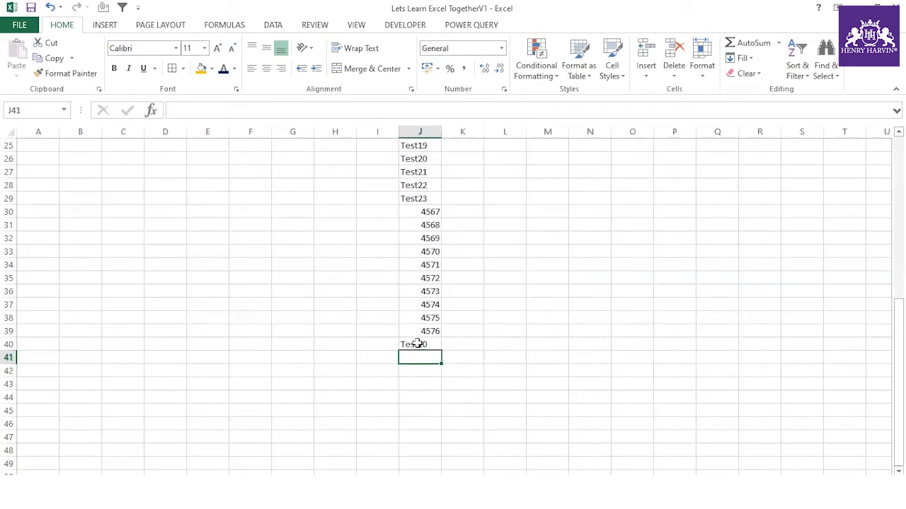
{"action": "left_click", "coordinate": [415, 345]}
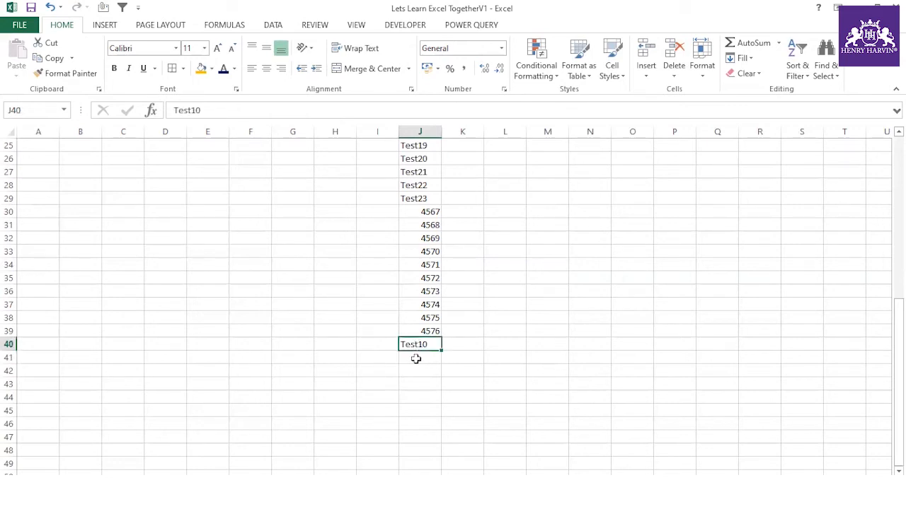
{"action": "right_click", "coordinate": [415, 359]}
{"action": "left_click", "coordinate": [455, 320]}
{"action": "mouse_move", "coordinate": [436, 380]}
{"action": "left_mouse_down"}
{"action": "mouse_move", "coordinate": [439, 433]}
{"action": "mouse_move", "coordinate": [435, 367]}
{"action": "left_mouse_up"}
{"action": "left_click", "coordinate": [486, 367]}
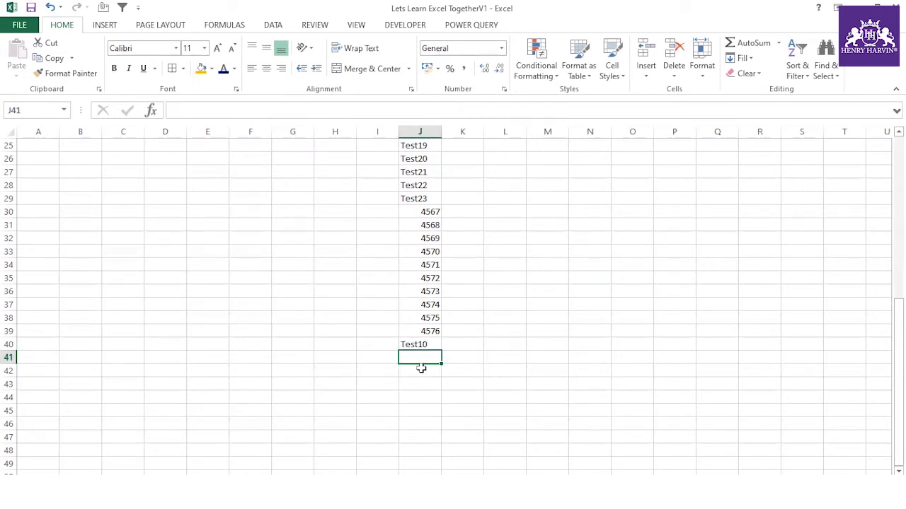
{"action": "left_click", "coordinate": [454, 385]}
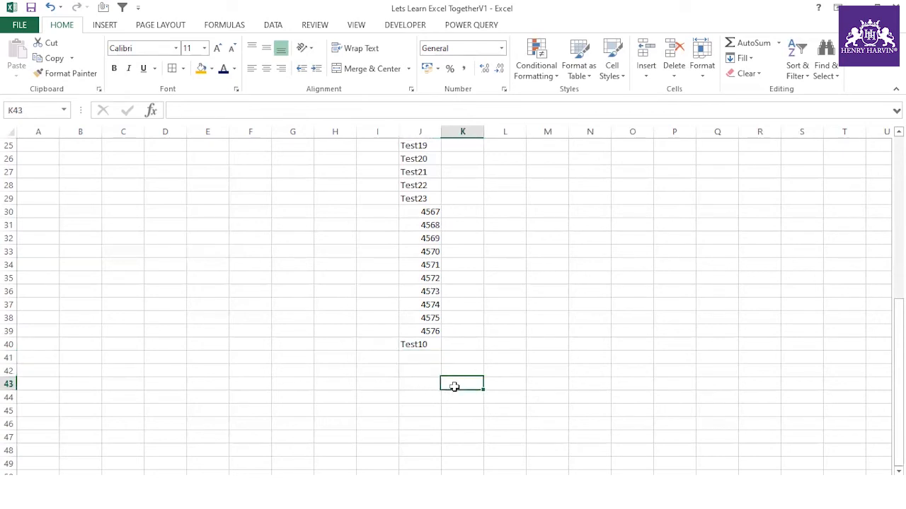
{"action": "right_click", "coordinate": [421, 358]}
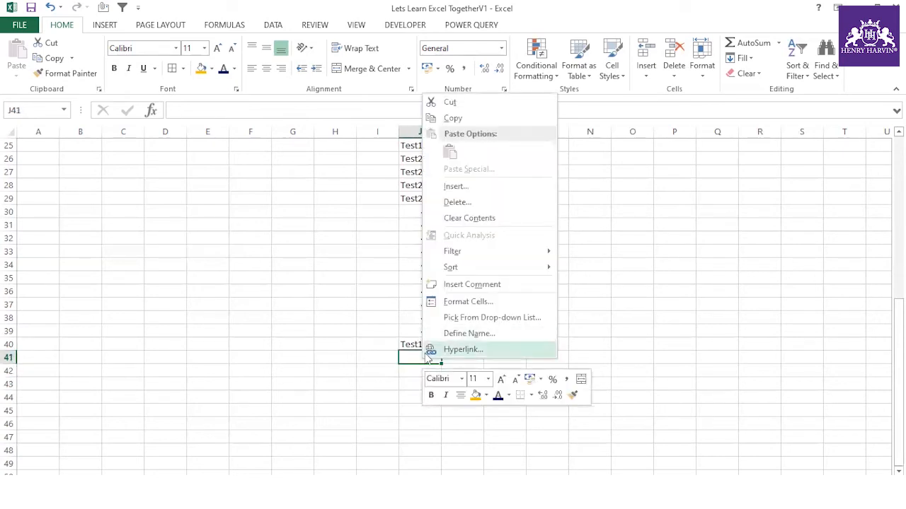
{"action": "key", "text": "Escape"}
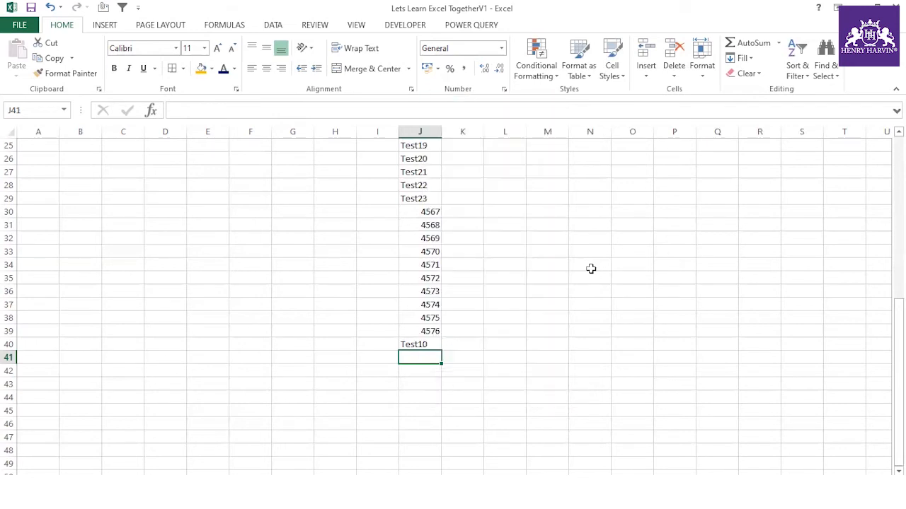
- Pick Test7 from the drop-down list into J41
{"action": "right_click", "coordinate": [424, 357]}
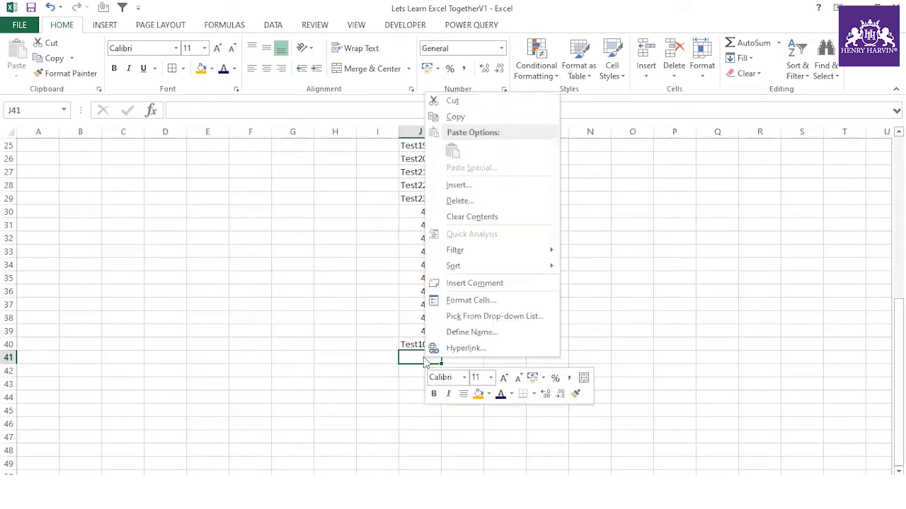
{"action": "left_click", "coordinate": [472, 323]}
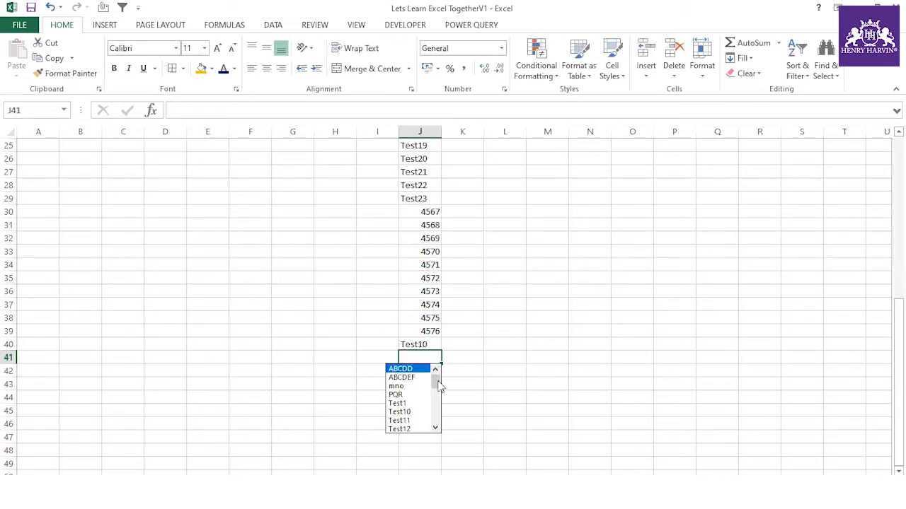
{"action": "left_click_drag", "start_coordinate": [439, 387], "coordinate": [436, 430]}
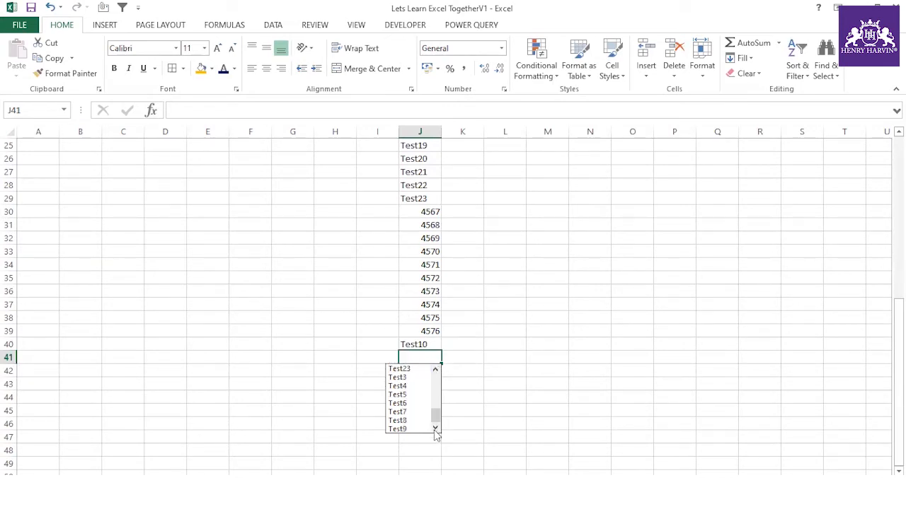
{"action": "scroll", "coordinate": [447, 384], "scroll_direction": "up", "scroll_amount": 2}
{"action": "scroll", "coordinate": [439, 423], "scroll_direction": "down", "scroll_amount": 2}
{"action": "left_click", "coordinate": [409, 412]}
{"action": "left_click", "coordinate": [469, 357]}
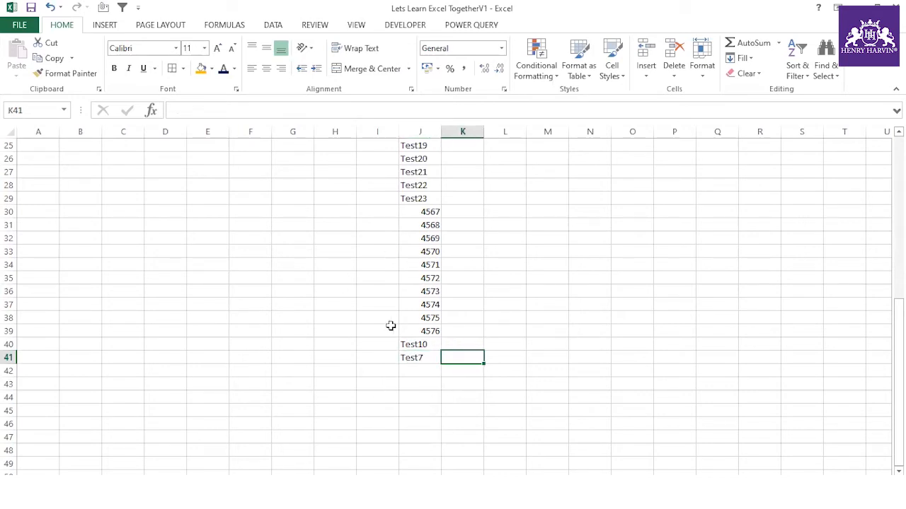
{"action": "scroll", "coordinate": [390, 325], "scroll_direction": "up", "scroll_amount": 8}
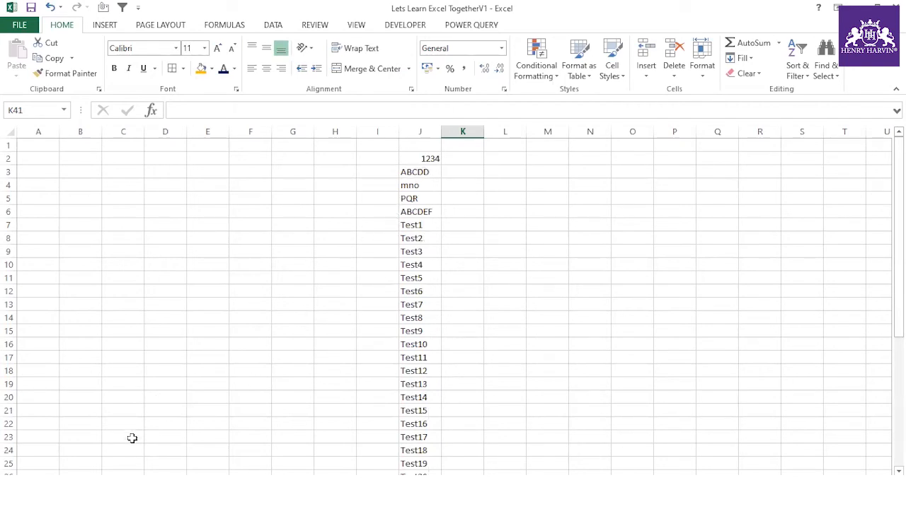
- On the Excel Practice Part 2 index, tick 'Pick from dropdown list' in G18
{"action": "key", "text": "ctrl+Page_Up"}
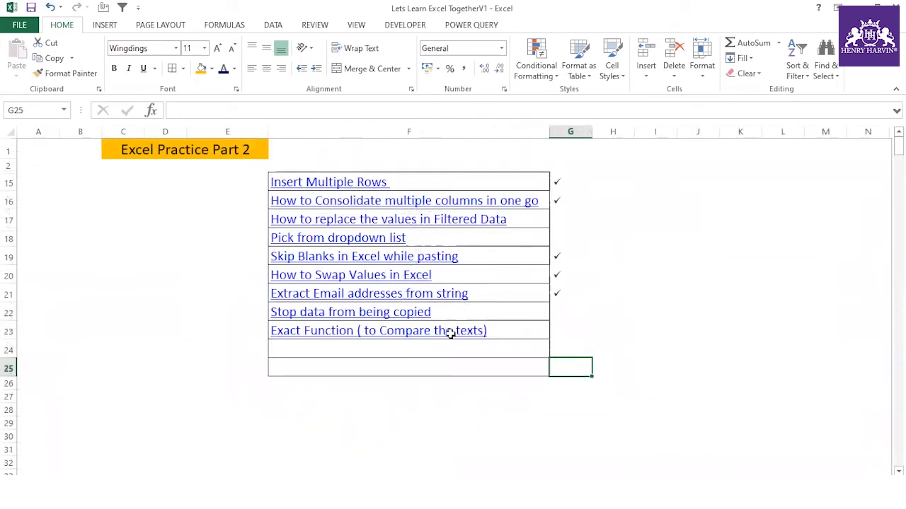
{"action": "double_click", "coordinate": [558, 235]}
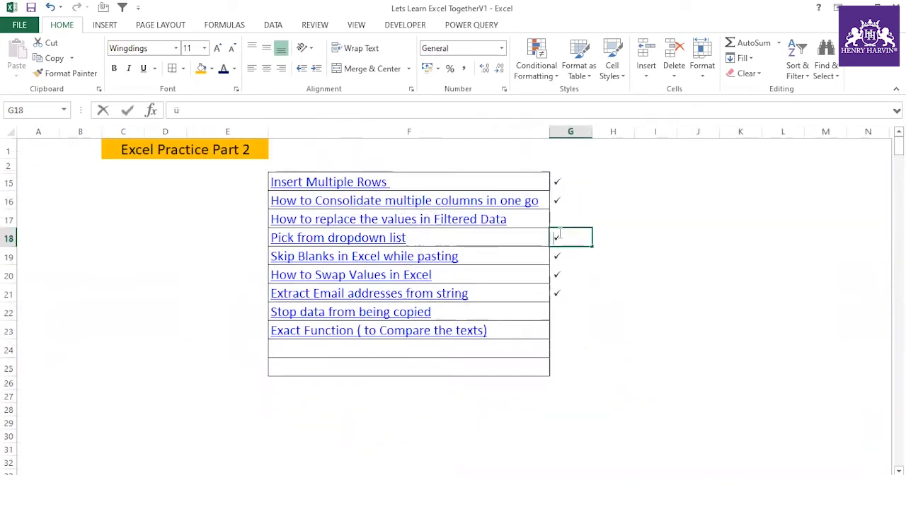
{"action": "left_click", "coordinate": [611, 327]}
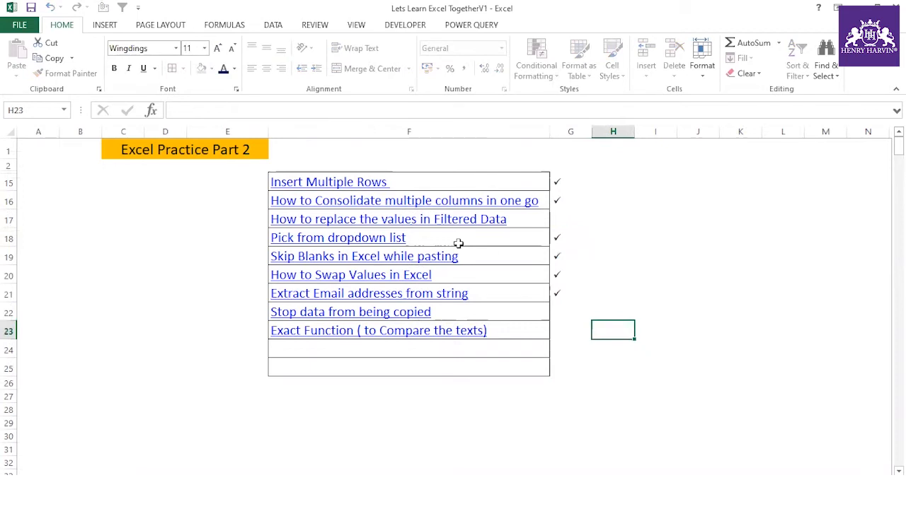
- Inspect the 'How to replace the values in Filtered Data' topic text without changing it
{"action": "left_click", "coordinate": [555, 220]}
{"action": "left_click", "coordinate": [523, 221]}
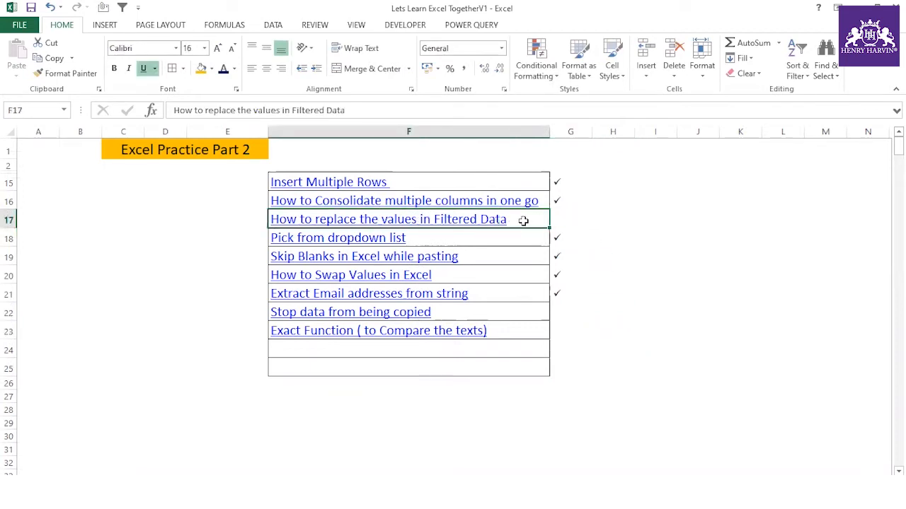
{"action": "double_click", "coordinate": [523, 221]}
{"action": "left_click_drag", "start_coordinate": [523, 221], "coordinate": [272, 220]}
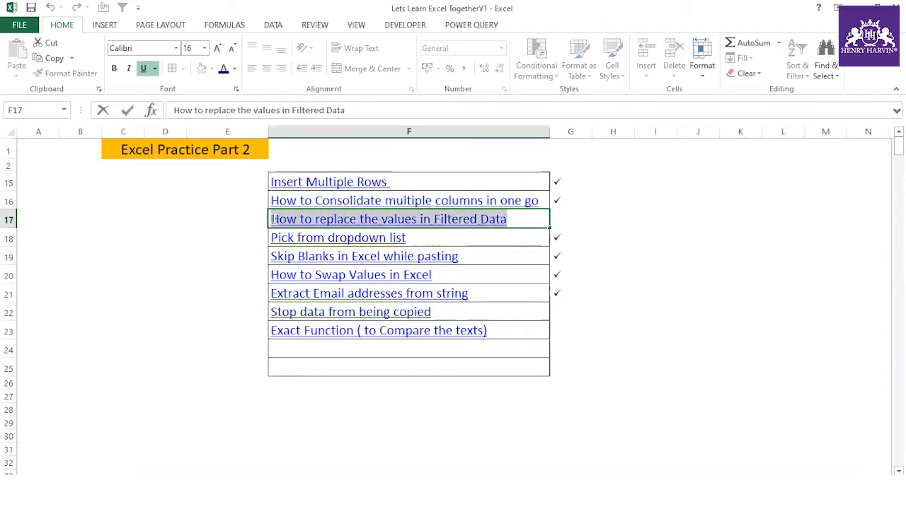
{"action": "left_click", "coordinate": [222, 255]}
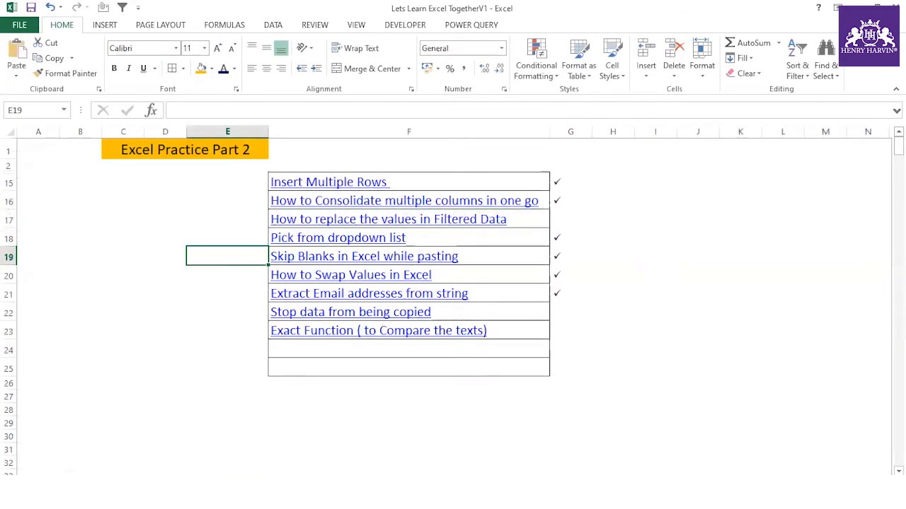
{"action": "left_click", "coordinate": [340, 482]}
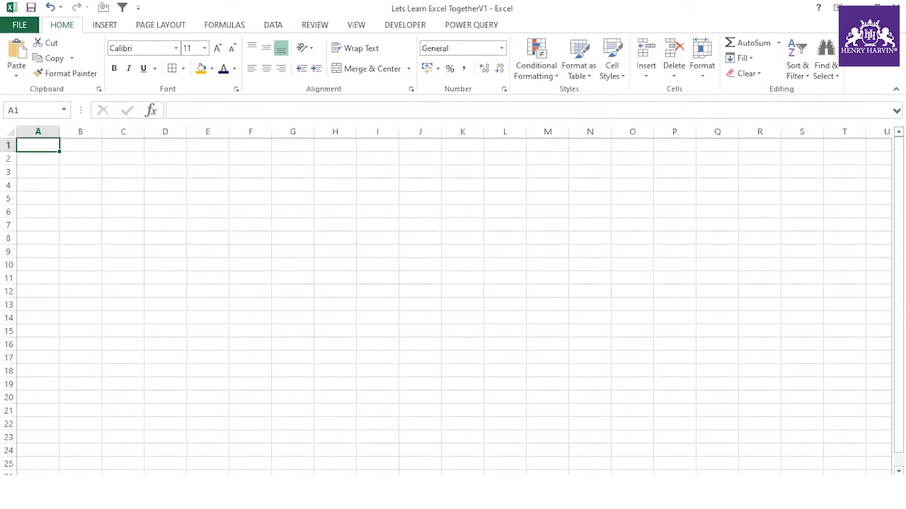
- Bring up the worksheet tab options from the sheet tabs bar
{"action": "right_click", "coordinate": [145, 485]}
- Unhide and open the Sorting Data sheet
{"action": "left_click", "coordinate": [174, 460]}
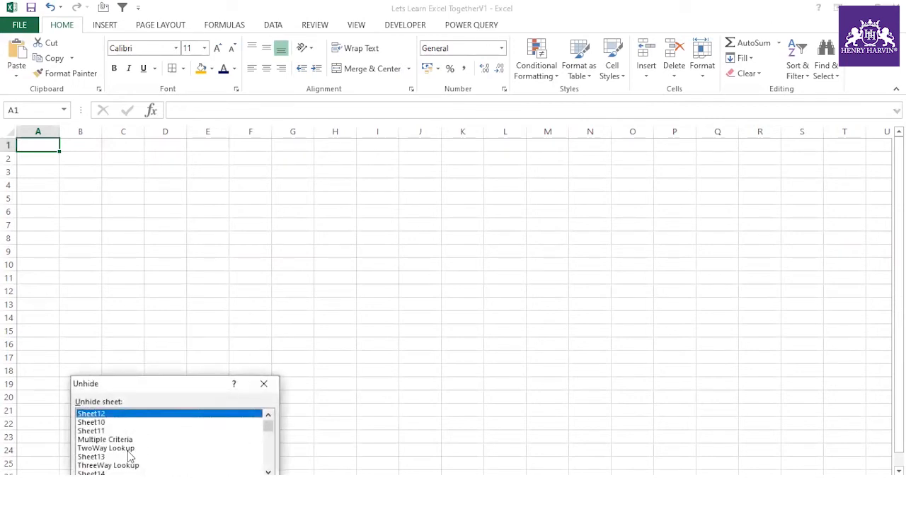
{"action": "scroll", "coordinate": [124, 453], "scroll_direction": "down", "scroll_amount": 2}
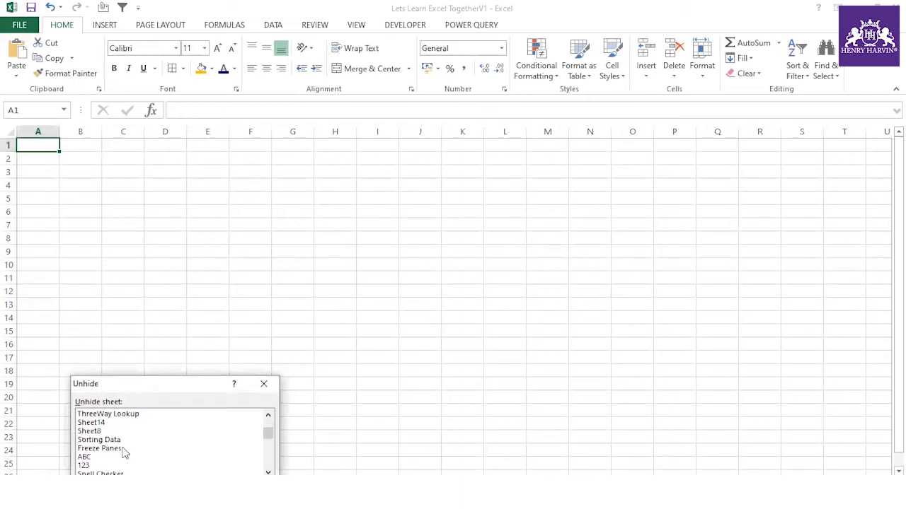
{"action": "left_click", "coordinate": [119, 442]}
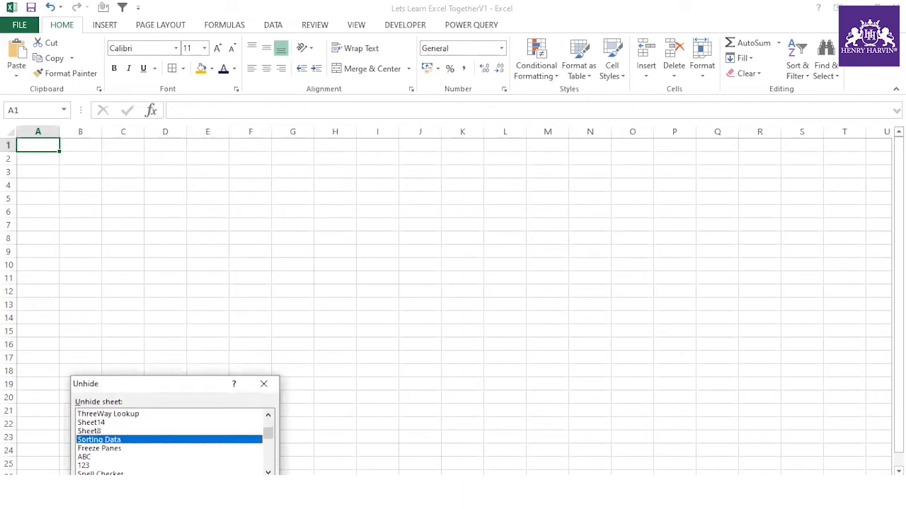
{"action": "double_click", "coordinate": [118, 440]}
- Copy A1:E19 and paste it at A1 of the next blank sheet
{"action": "left_click_drag", "start_coordinate": [37, 145], "coordinate": [225, 384]}
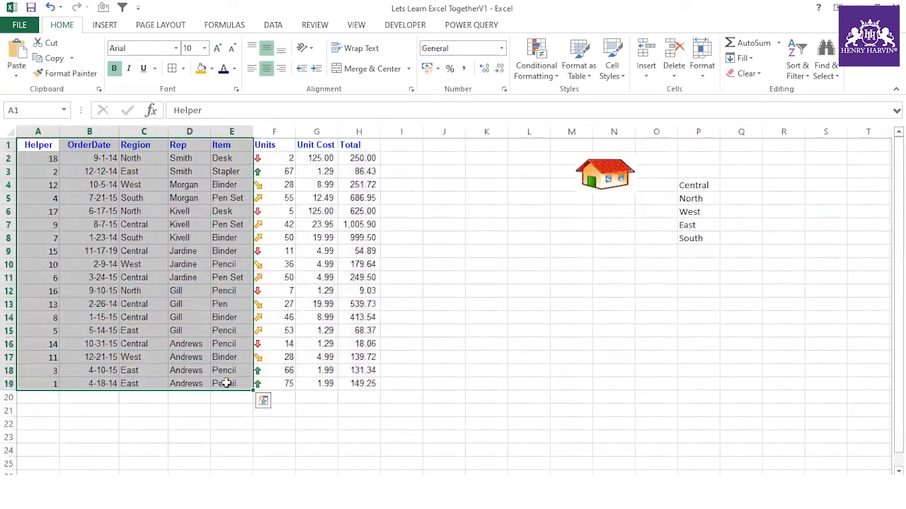
{"action": "key", "text": "ctrl+c"}
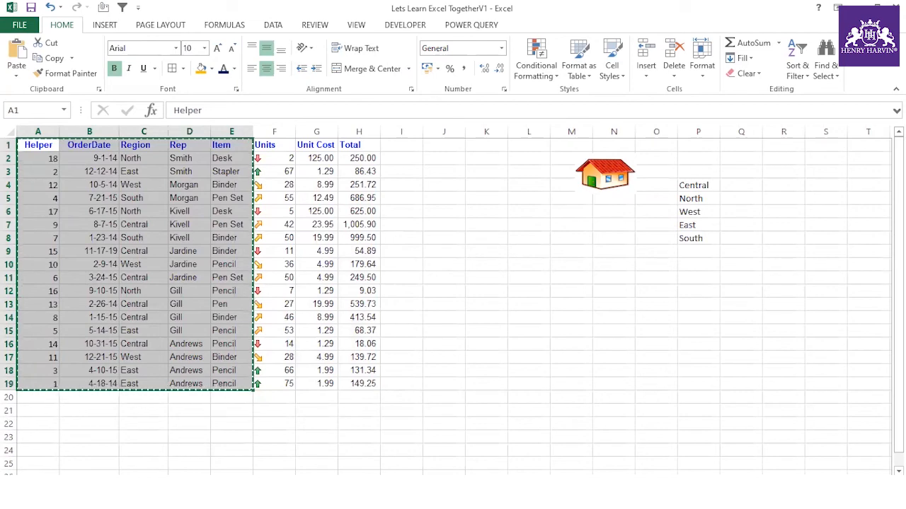
{"action": "key", "text": "ctrl+Page_Down"}
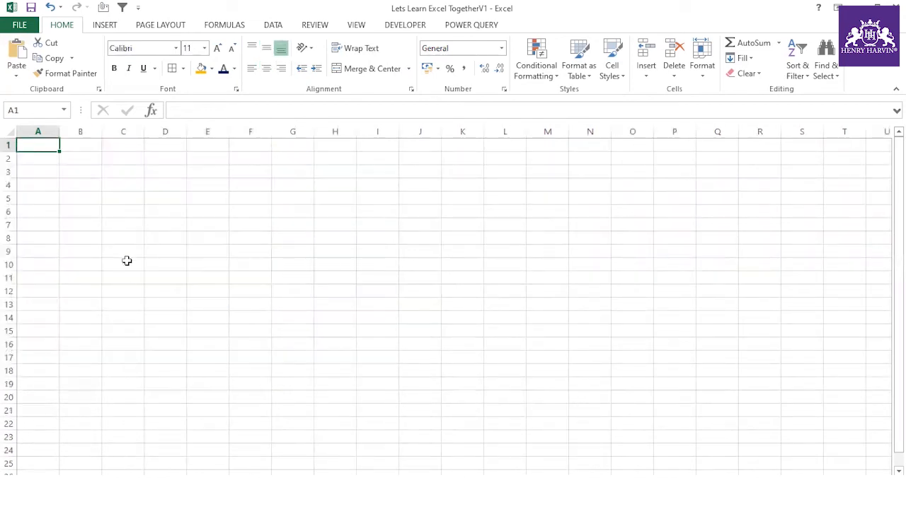
{"action": "key", "text": "ctrl+v"}
{"action": "left_click", "coordinate": [246, 191]}
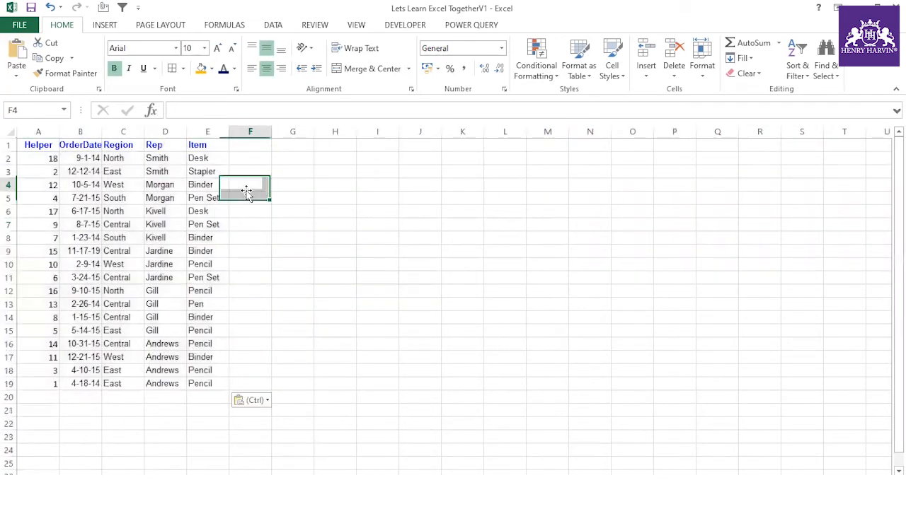
{"action": "left_click_drag", "start_coordinate": [53, 145], "coordinate": [208, 383]}
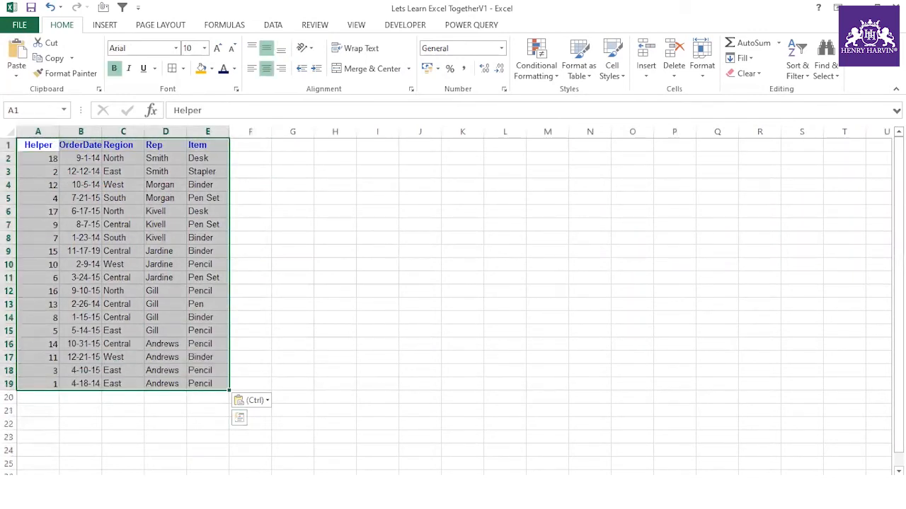
{"action": "key", "text": "ctrl+Page_Up"}
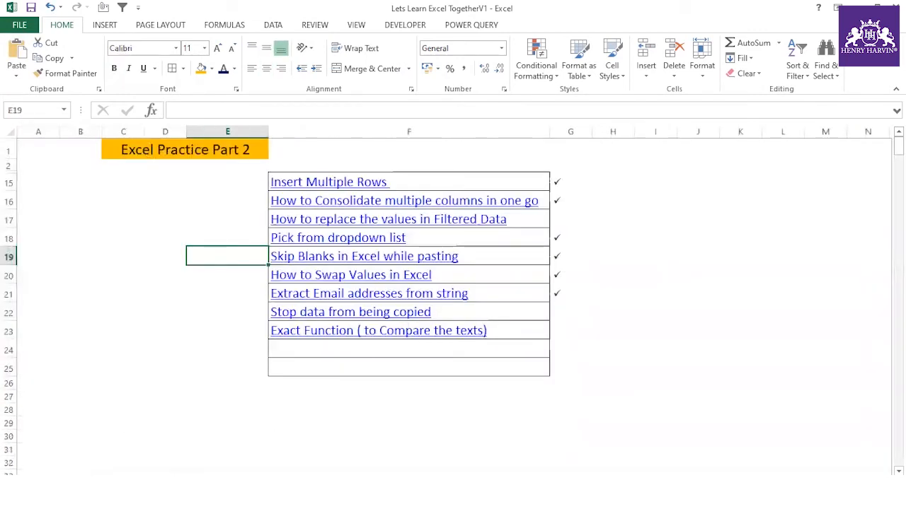
{"action": "key", "text": "ctrl+Page_Down"}
{"action": "left_click", "coordinate": [306, 276]}
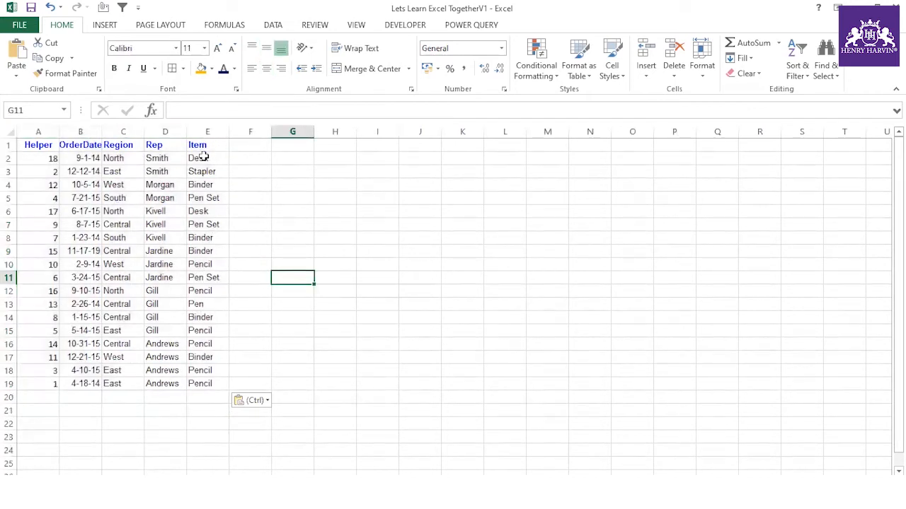
- Add the header Amount in F1
{"action": "left_click", "coordinate": [237, 144]}
{"action": "type", "text": "Item"}
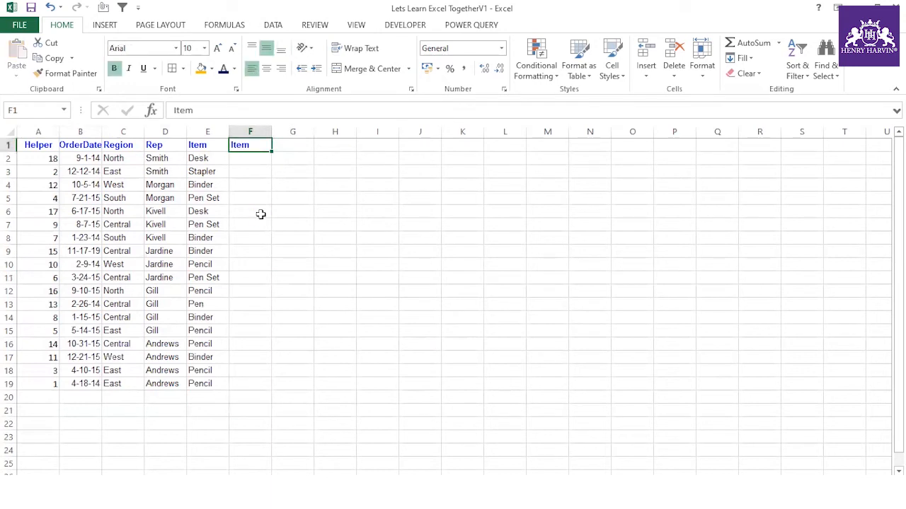
{"action": "left_click", "coordinate": [233, 222]}
{"action": "left_click", "coordinate": [254, 144]}
{"action": "type", "text": "Amount"}
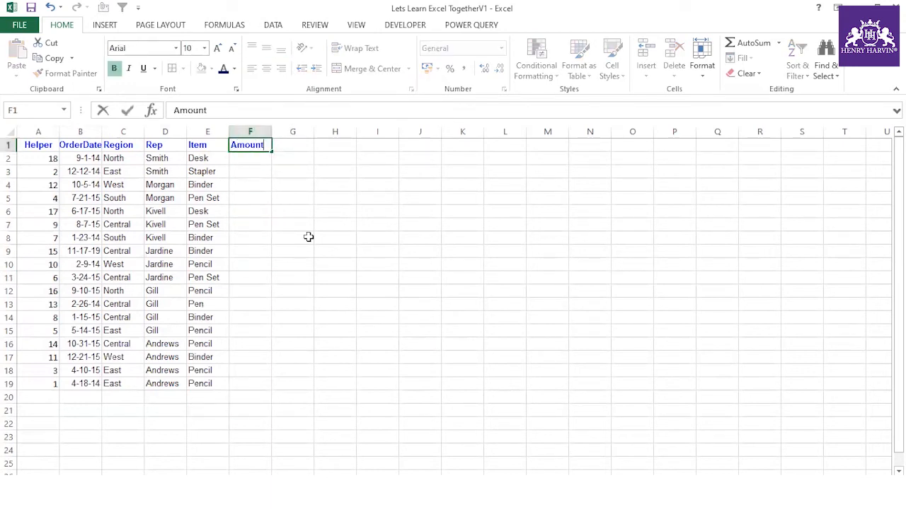
{"action": "left_click", "coordinate": [307, 237]}
- Enter =RANDBETWEEN(2900,3100) in F2
{"action": "left_click", "coordinate": [259, 158]}
{"action": "type", "text": "="}
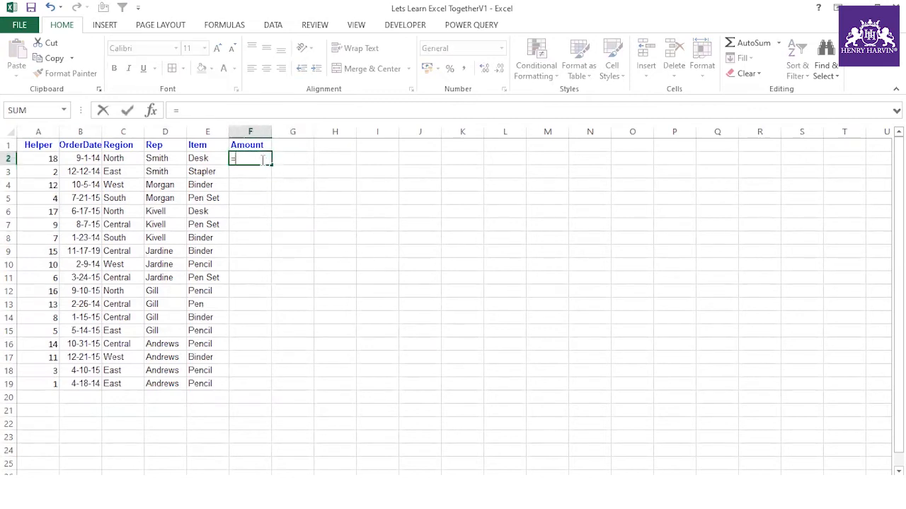
{"action": "type", "text": "rand"}
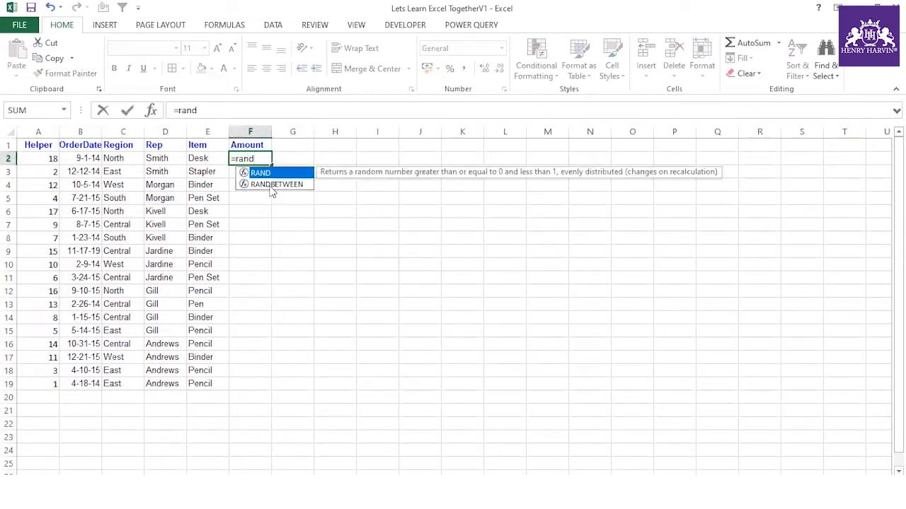
{"action": "double_click", "coordinate": [271, 185]}
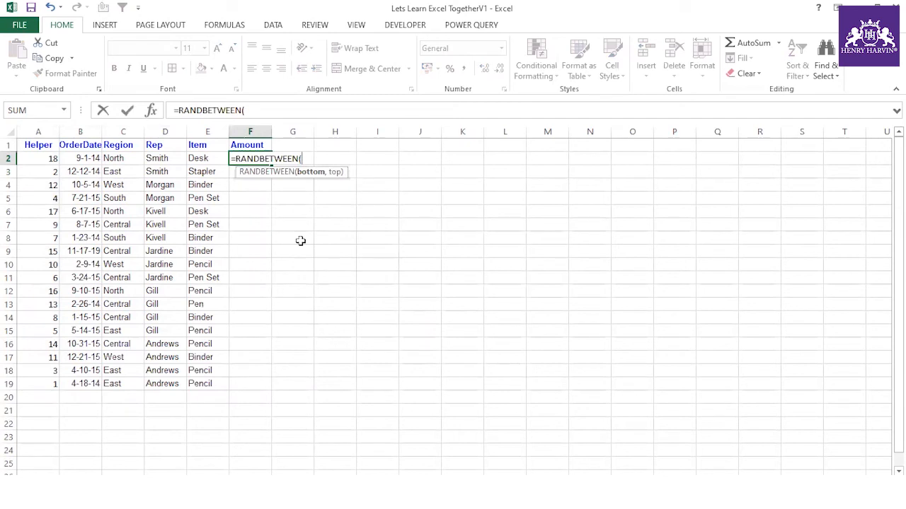
{"action": "type", "text": "2900,"}
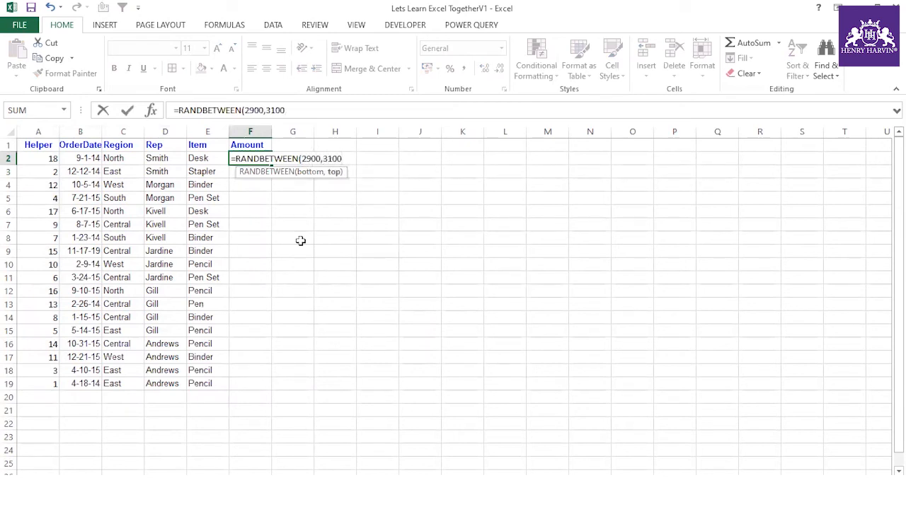
{"action": "type", "text": "3100"}
{"action": "key", "text": "Return"}
- Fill the RANDBETWEEN formula down to F19 and check the Amount cells
{"action": "left_click", "coordinate": [269, 161]}
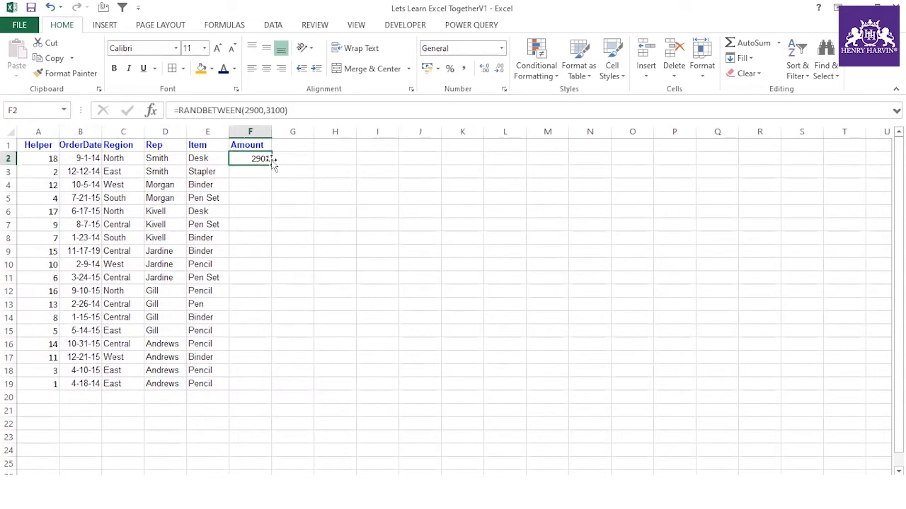
{"action": "double_click", "coordinate": [270, 166]}
{"action": "left_click", "coordinate": [280, 398]}
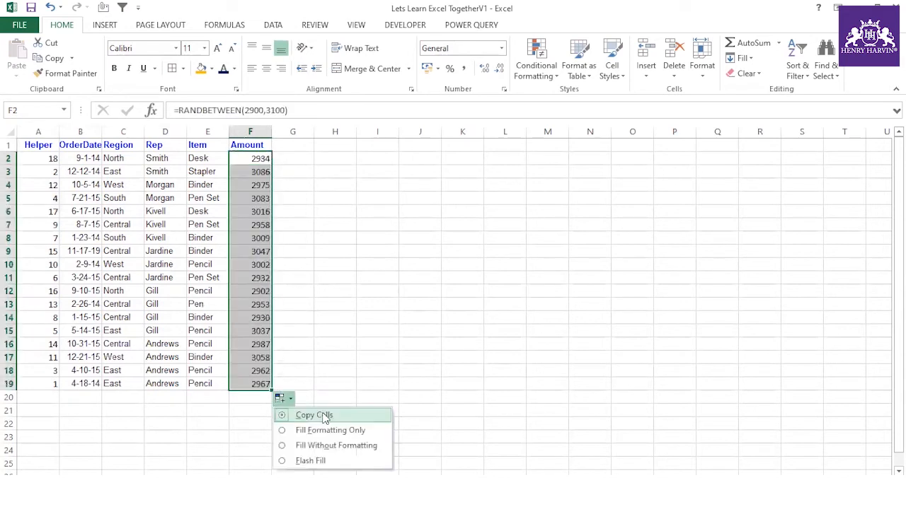
{"action": "left_click", "coordinate": [349, 370]}
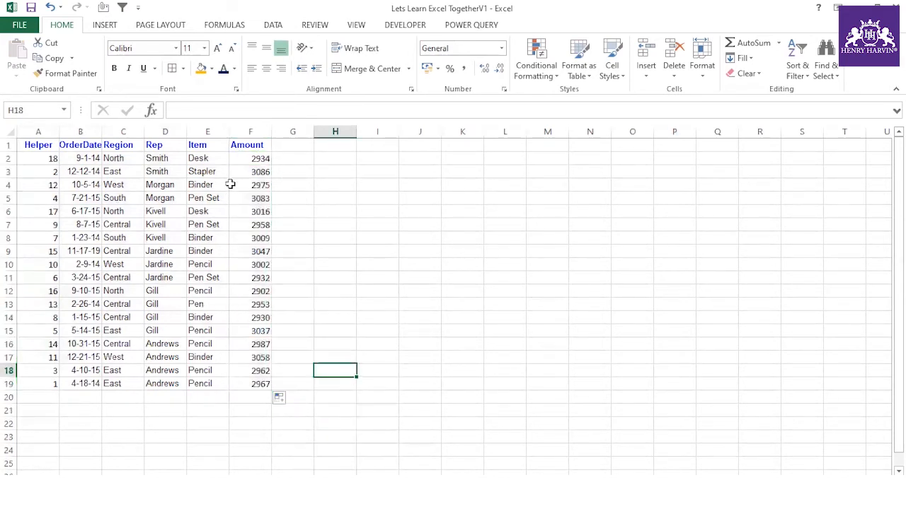
{"action": "left_click", "coordinate": [254, 161]}
{"action": "left_click", "coordinate": [255, 185]}
{"action": "left_click", "coordinate": [257, 250]}
{"action": "left_click", "coordinate": [265, 158]}
{"action": "left_click_drag", "start_coordinate": [264, 182], "coordinate": [264, 386]}
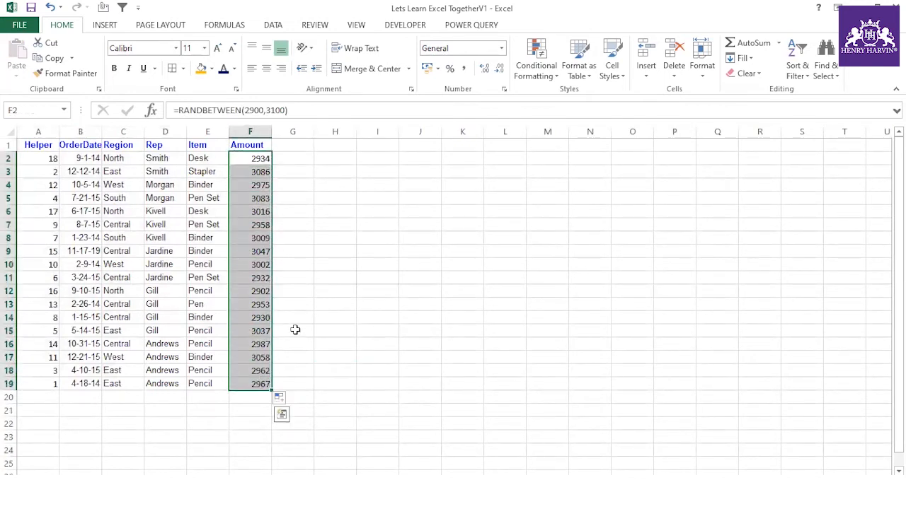
- Paste the Amount cells F2:F19 back over themselves as fixed values
{"action": "key", "text": "ctrl+c"}
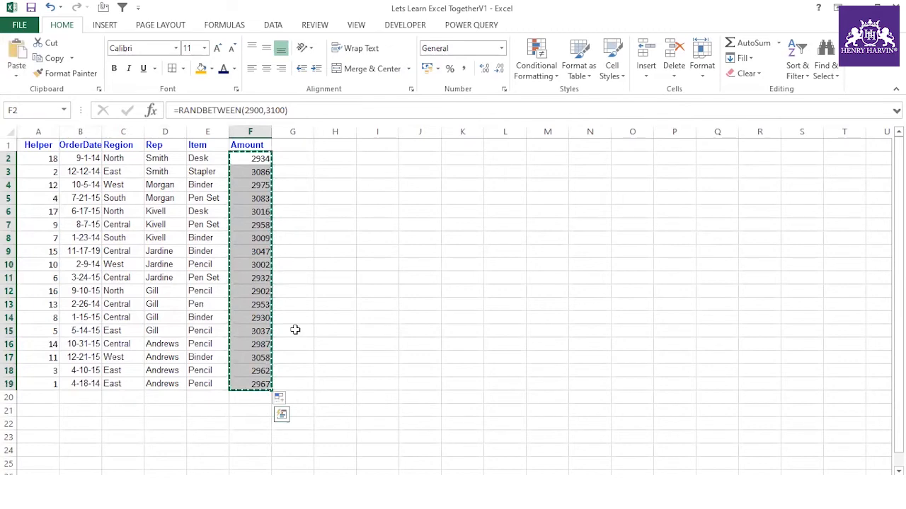
{"action": "key", "text": "ctrl+alt+v"}
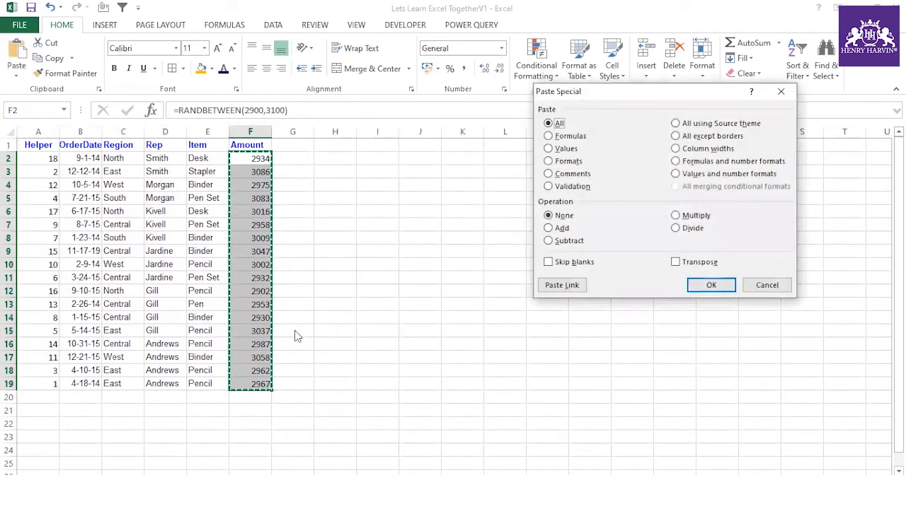
{"action": "key", "text": "v"}
{"action": "key", "text": "Return"}
{"action": "key", "text": "Escape"}
{"action": "left_click", "coordinate": [414, 294]}
- Apply All Borders to the table A1:F19
{"action": "left_click_drag", "start_coordinate": [54, 144], "coordinate": [268, 386]}
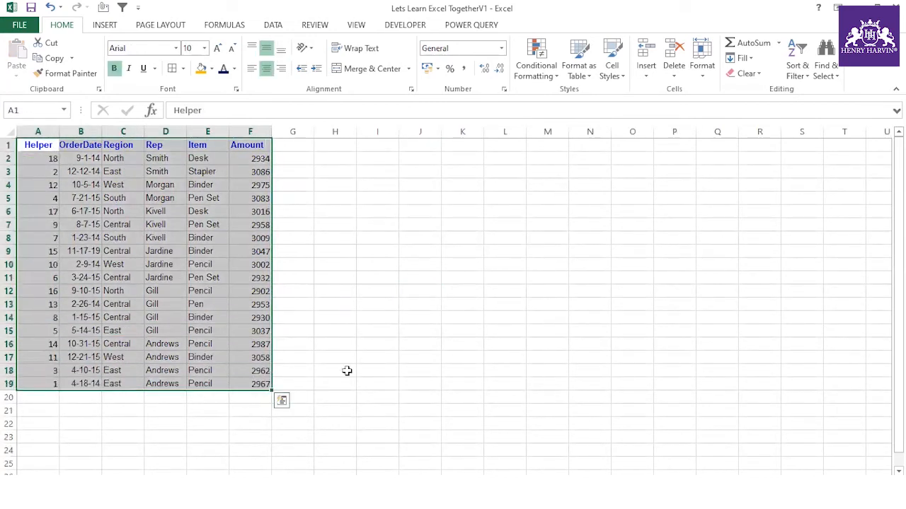
{"action": "key", "text": "alt+h"}
{"action": "key", "text": "b"}
{"action": "key", "text": "a"}
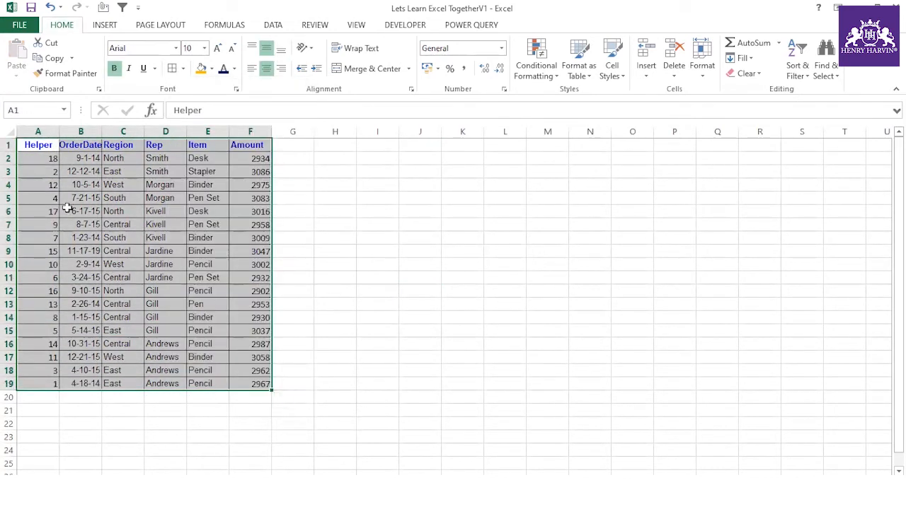
{"action": "left_click_drag", "start_coordinate": [47, 145], "coordinate": [236, 391]}
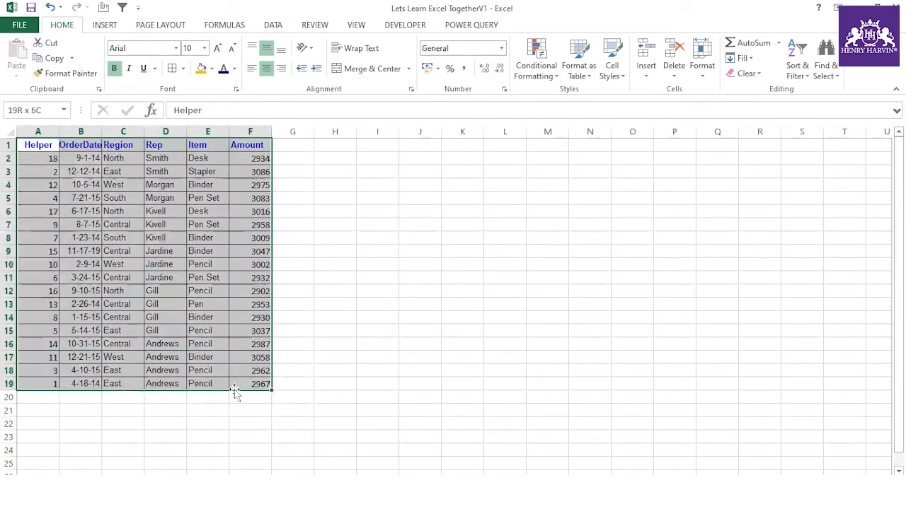
{"action": "left_click", "coordinate": [166, 146]}
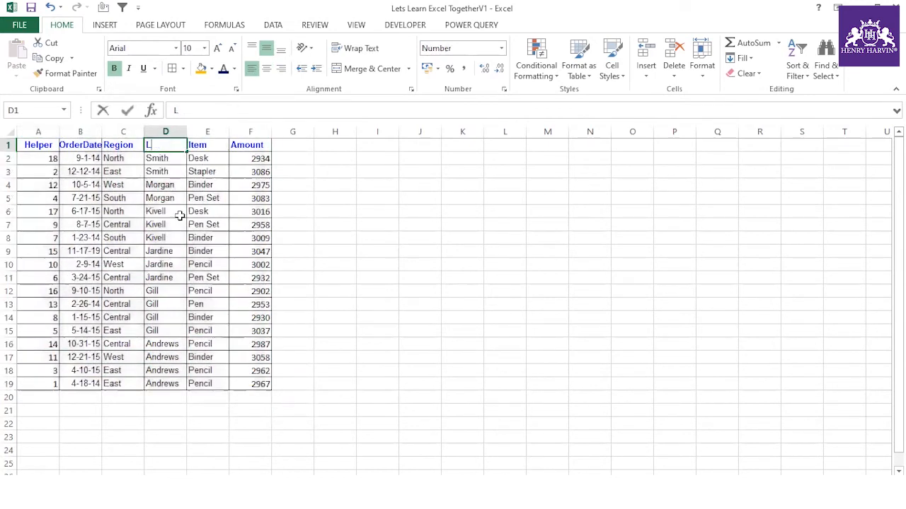
{"action": "left_click", "coordinate": [279, 186]}
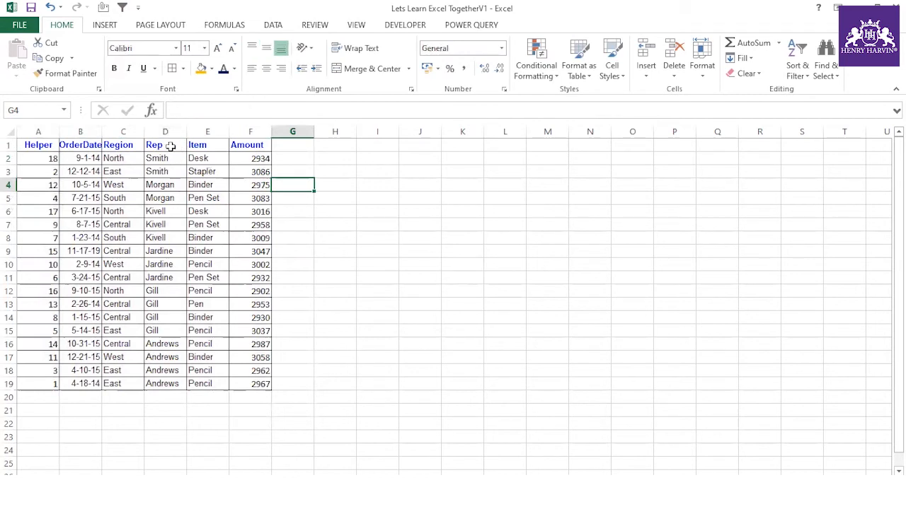
{"action": "left_click", "coordinate": [170, 146]}
- Turn on header filters with Ctrl+Shift+L and type notes about it in L1 and L2
{"action": "key", "text": "ctrl+shift+l"}
{"action": "left_click", "coordinate": [496, 148]}
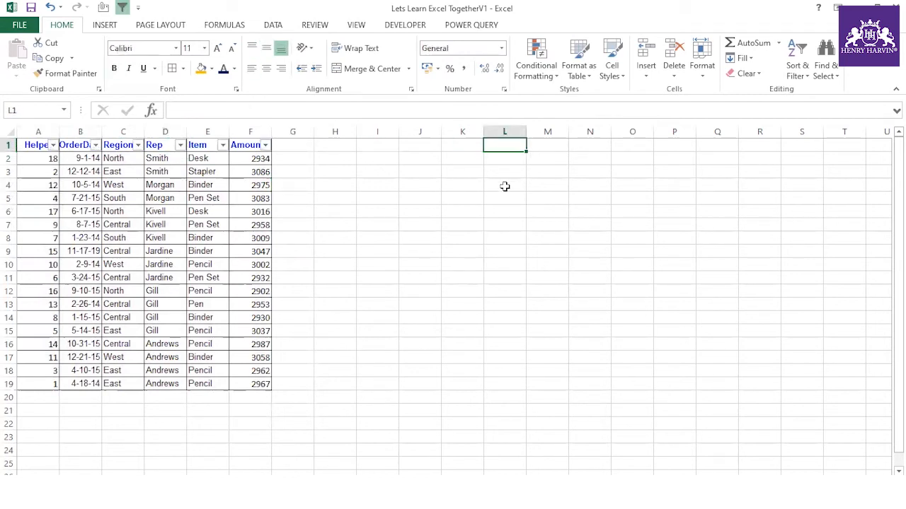
{"action": "type", "text": "CTRL+"}
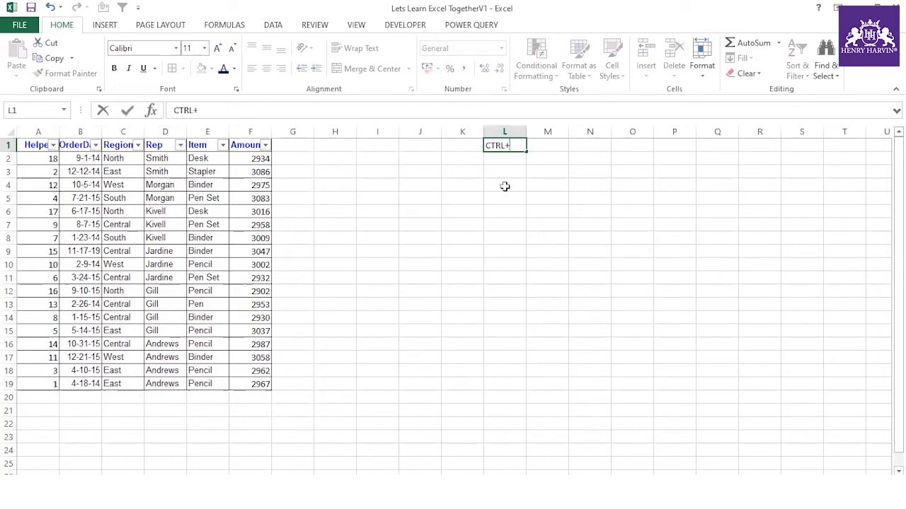
{"action": "type", "text": "SHIFT+L"}
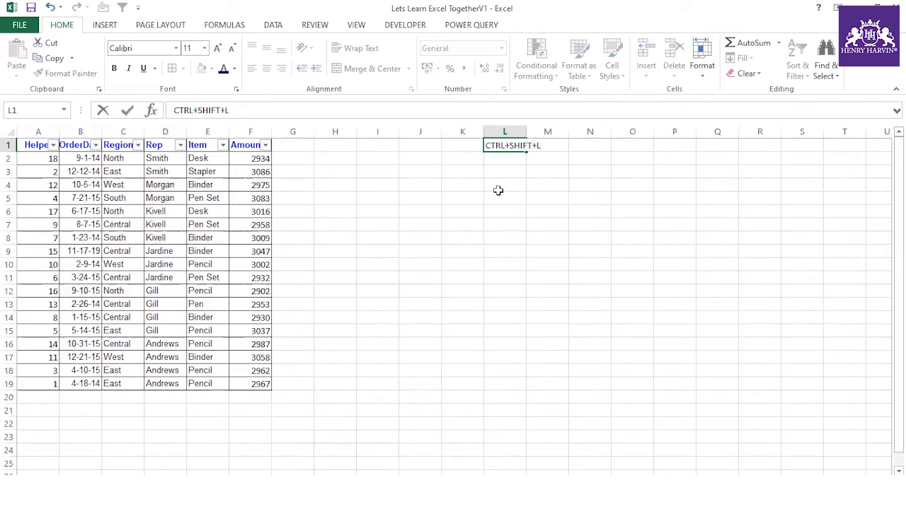
{"action": "key", "text": "Return"}
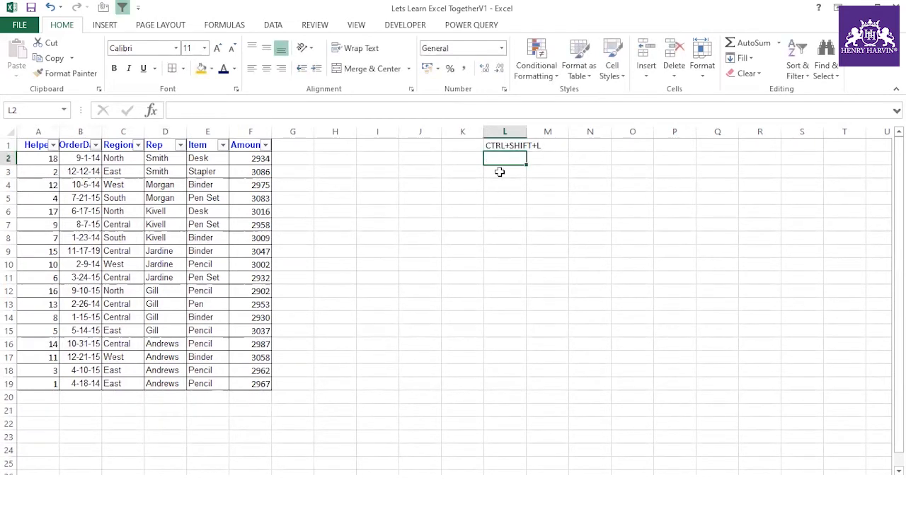
{"action": "type", "text": "aPPLY "}
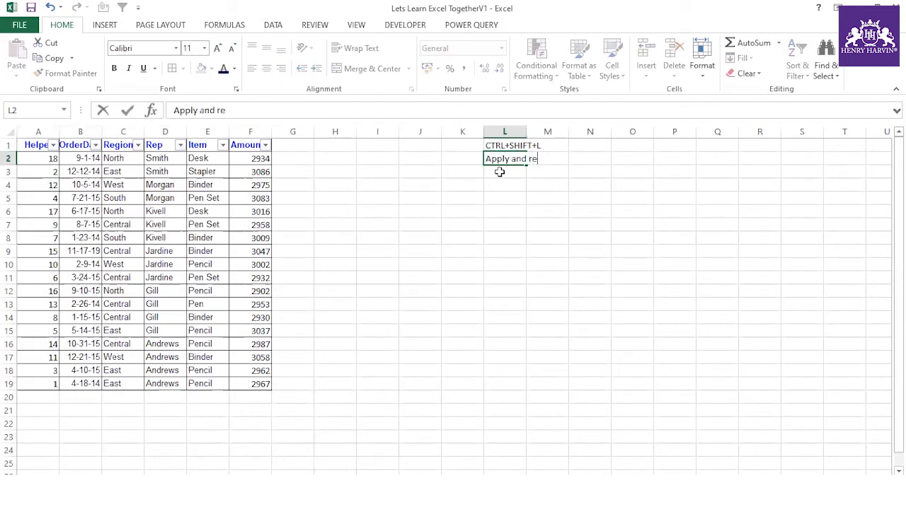
{"action": "type", "text": "and remove the Filter"}
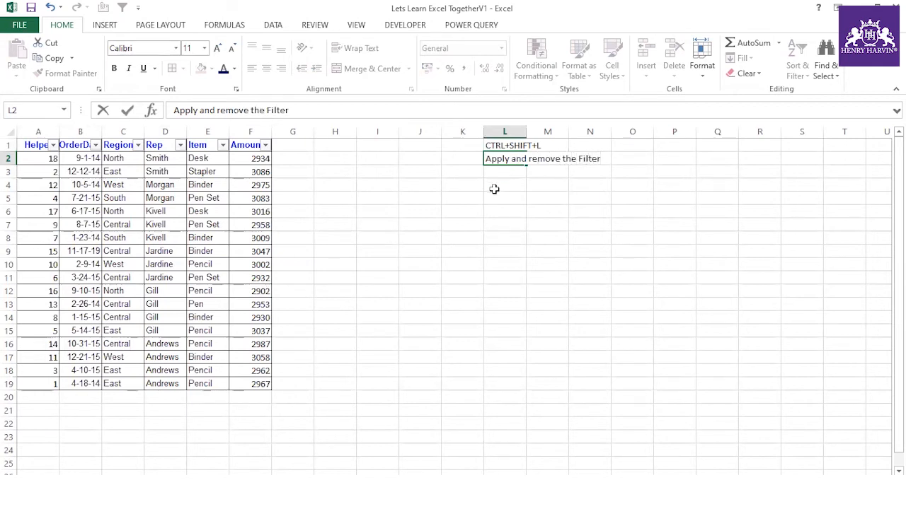
{"action": "left_click", "coordinate": [494, 186]}
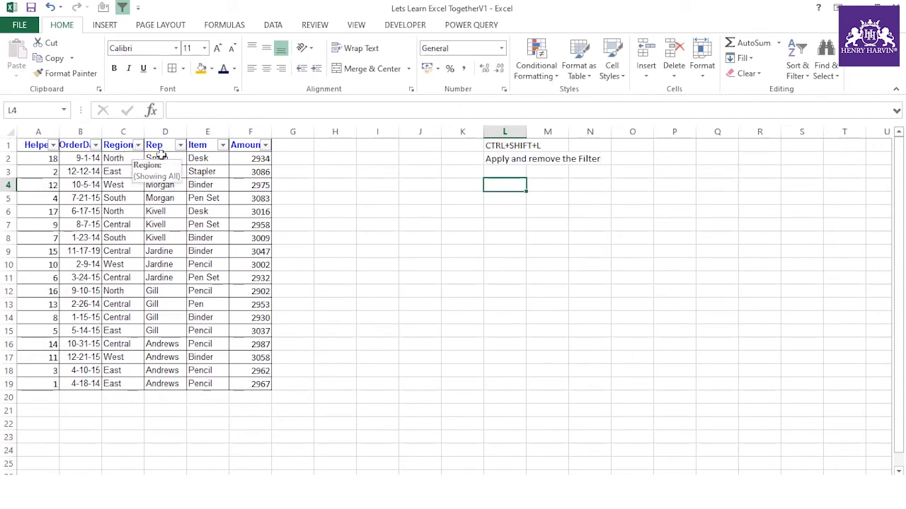
- Filter Amount to only 2953, 2962, 2967, 3009, 3016 and 3037
{"action": "left_click", "coordinate": [266, 146]}
{"action": "left_click", "coordinate": [159, 275]}
{"action": "left_click", "coordinate": [149, 327]}
{"action": "left_click", "coordinate": [147, 348]}
{"action": "left_click", "coordinate": [147, 359]}
{"action": "scroll", "coordinate": [157, 315], "scroll_direction": "down", "scroll_amount": 2}
{"action": "left_click", "coordinate": [149, 338]}
{"action": "left_click", "coordinate": [147, 348]}
{"action": "left_click", "coordinate": [147, 359]}
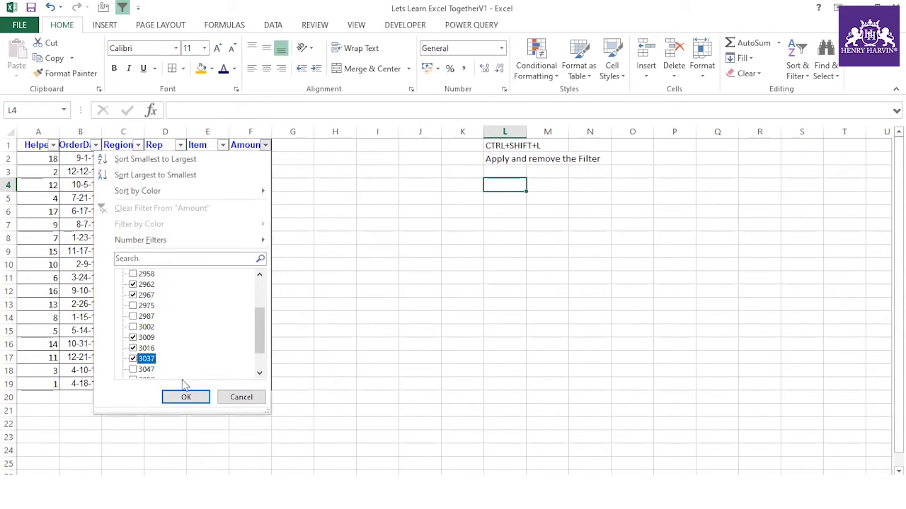
{"action": "left_click", "coordinate": [185, 397]}
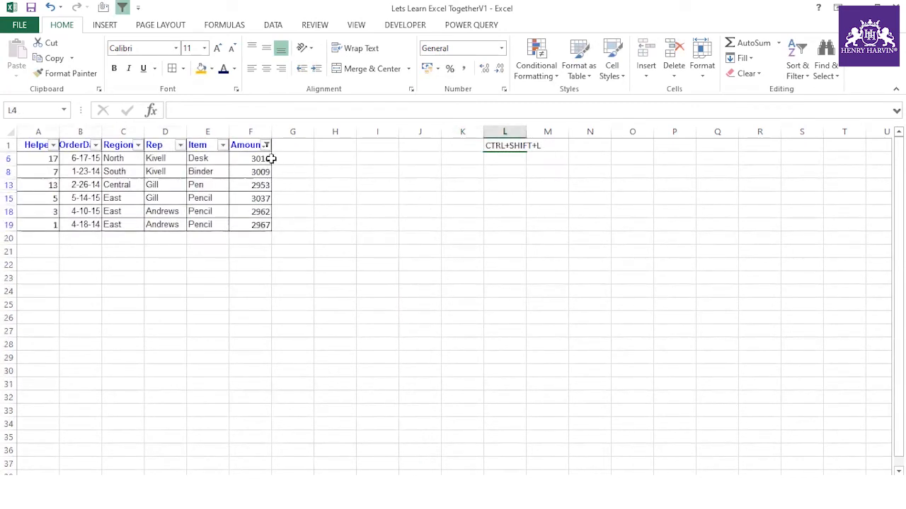
- Select the visible filtered Amount values down to row 19
{"action": "left_click", "coordinate": [268, 159]}
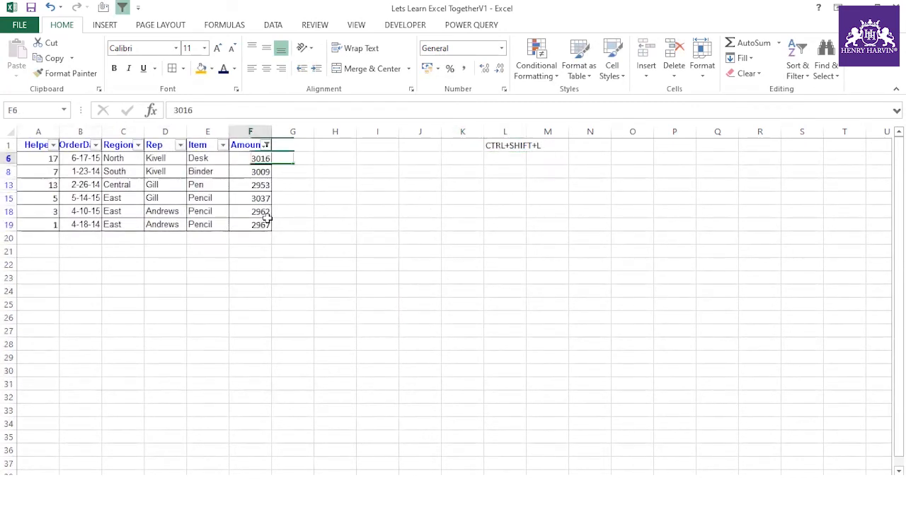
{"action": "left_click", "coordinate": [267, 225], "text": "shift"}
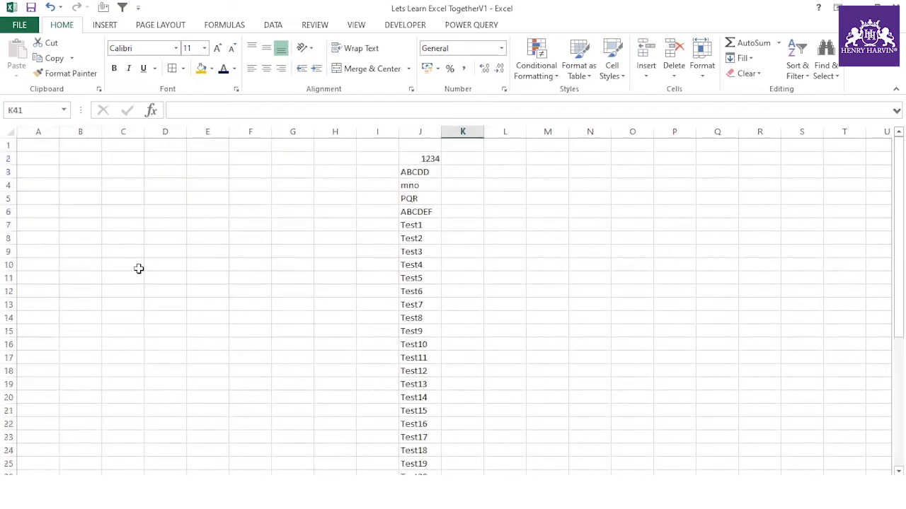
{"action": "left_click", "coordinate": [159, 226]}
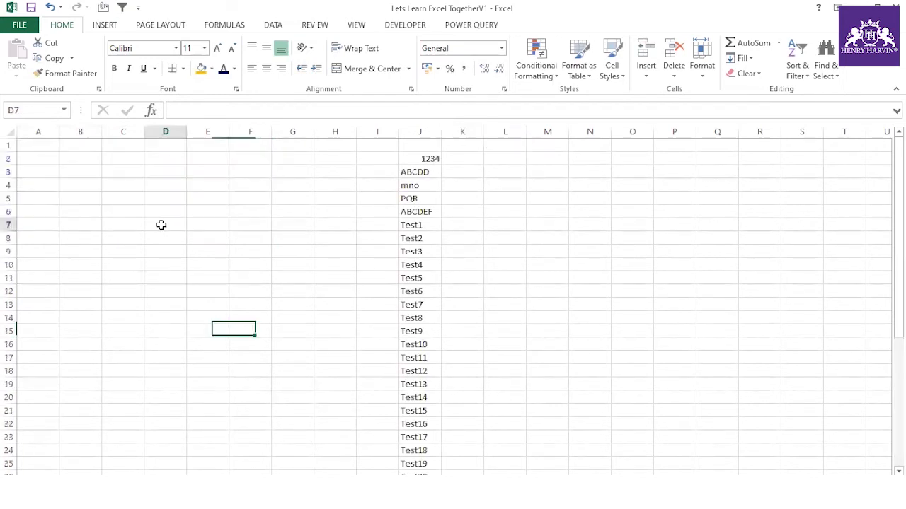
- Fill D7:D12 on the test sheet with the series 1234 to 1239
{"action": "type", "text": "1234"}
{"action": "left_click", "coordinate": [184, 277]}
{"action": "left_click", "coordinate": [178, 225]}
{"action": "left_click_drag", "start_coordinate": [184, 231], "coordinate": [184, 294]}
{"action": "left_click", "coordinate": [195, 309]}
{"action": "left_click", "coordinate": [255, 338]}
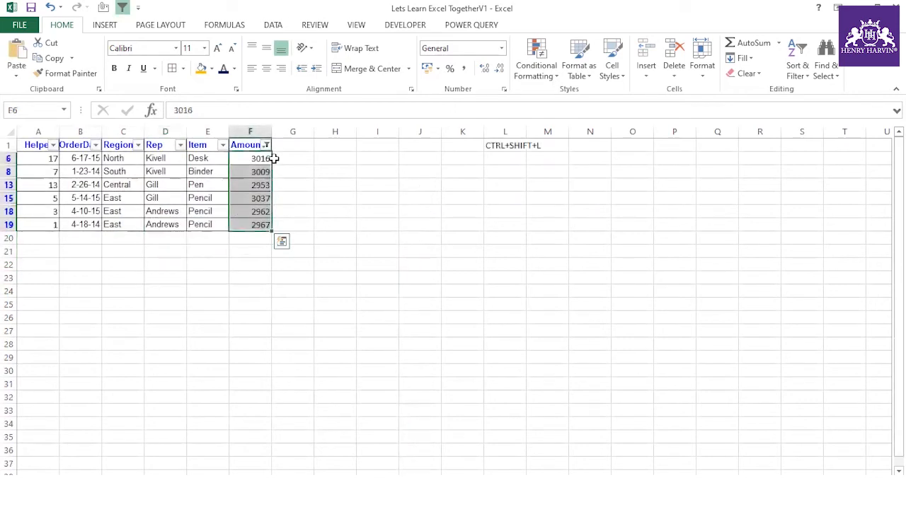
- Undo the mistaken paste into F6, then reselect and copy the 1234–1239 series in D7:D12
{"action": "left_click", "coordinate": [258, 159]}
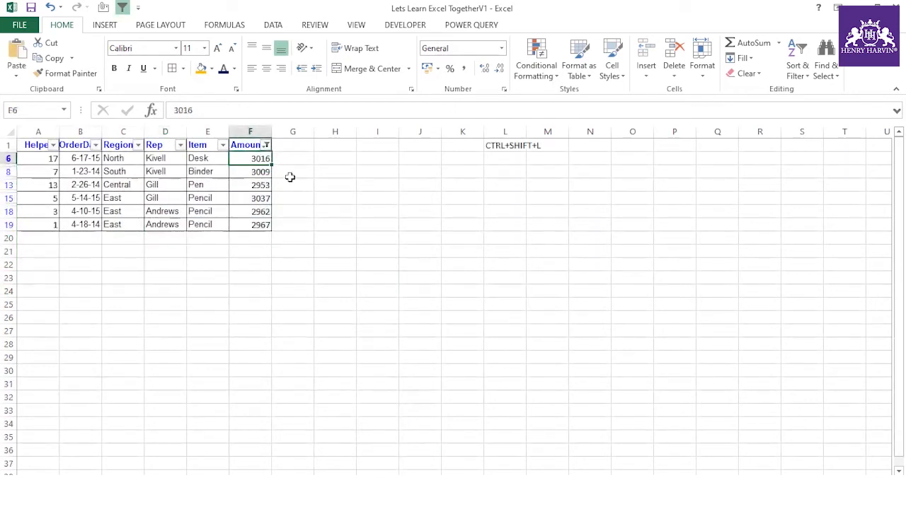
{"action": "type", "text": "1234 1236"}
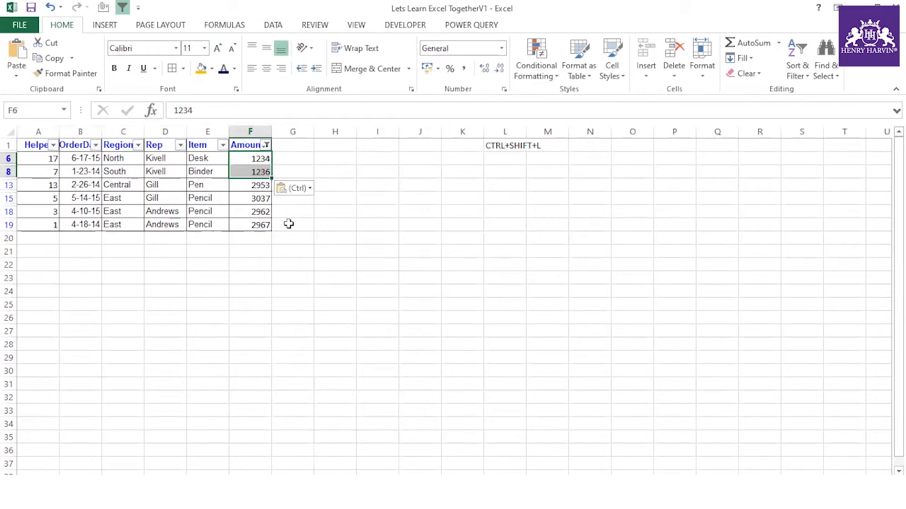
{"action": "key", "text": "ctrl+z"}
{"action": "left_click", "coordinate": [300, 276]}
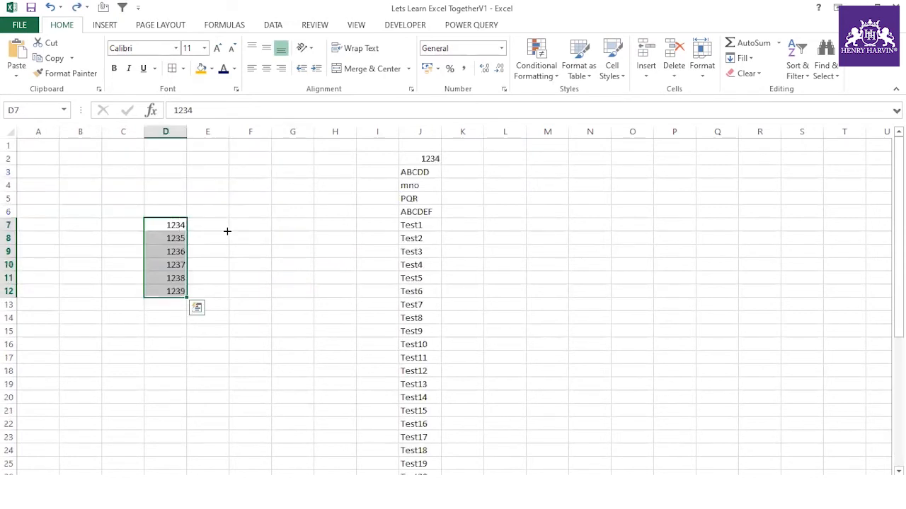
{"action": "left_click", "coordinate": [223, 225]}
{"action": "left_click_drag", "start_coordinate": [177, 225], "coordinate": [177, 423]}
{"action": "left_click_drag", "start_coordinate": [177, 225], "coordinate": [179, 305]}
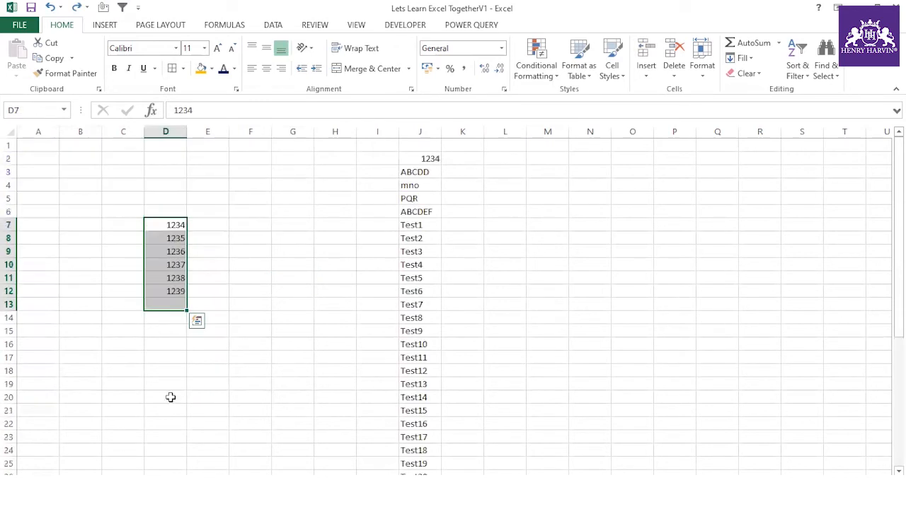
{"action": "left_click", "coordinate": [230, 294]}
{"action": "left_click_drag", "start_coordinate": [176, 226], "coordinate": [180, 296]}
{"action": "key", "text": "ctrl+c"}
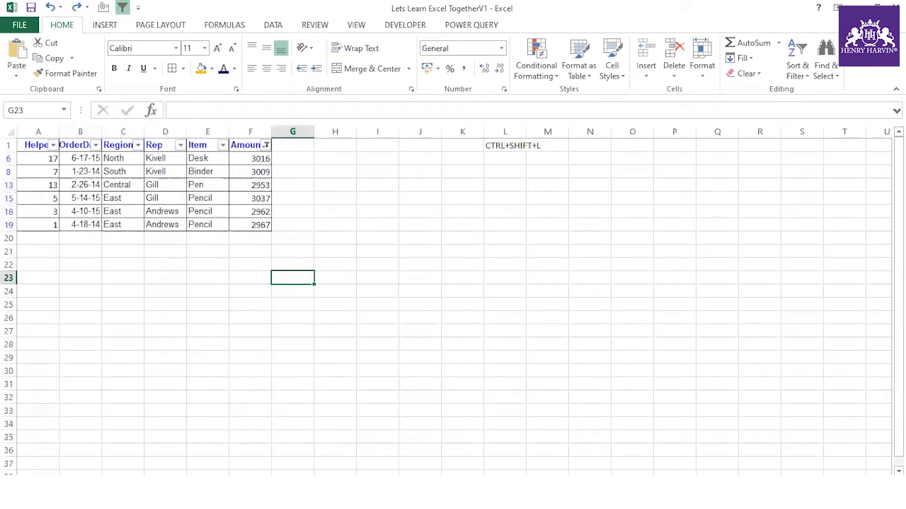
- Restrict the Amount selection F6:F19 to visible cells only with Go To Special
{"action": "left_click", "coordinate": [265, 158]}
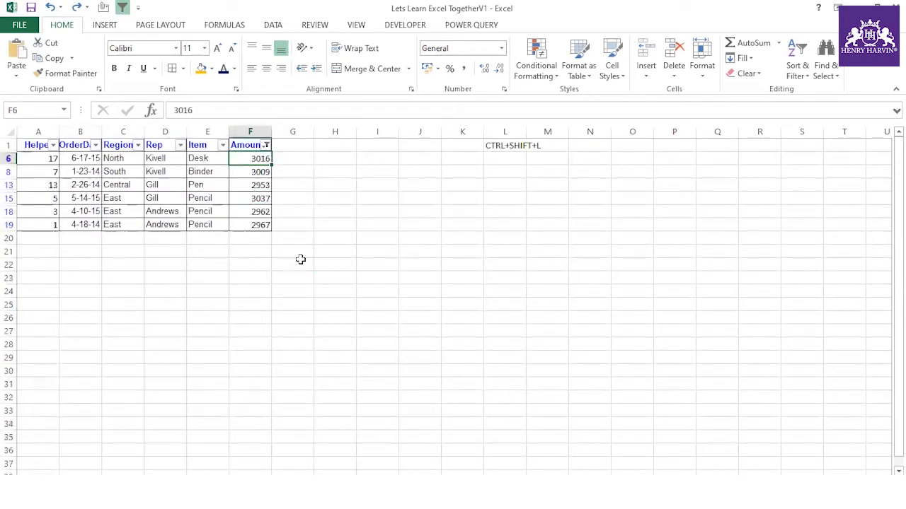
{"action": "type", "text": ":"}
{"action": "key", "text": "Escape"}
{"action": "left_click", "coordinate": [415, 291]}
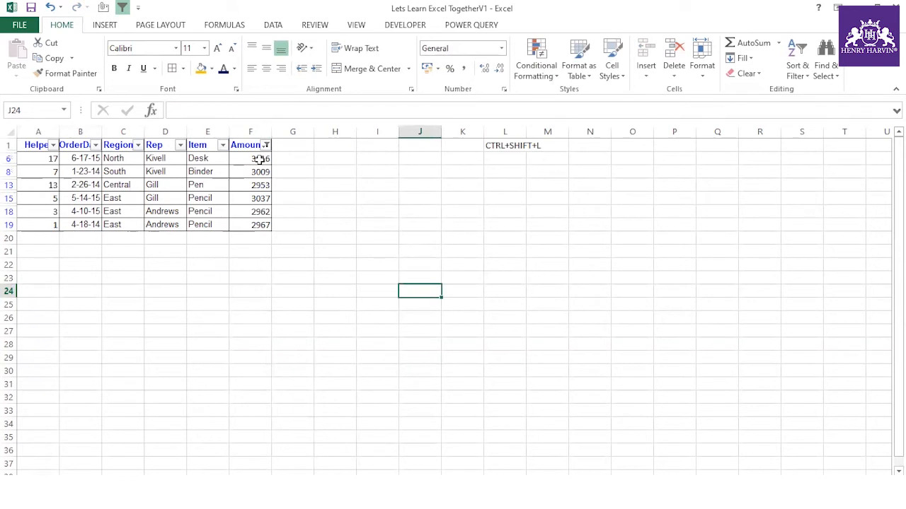
{"action": "left_click_drag", "start_coordinate": [260, 159], "coordinate": [260, 227]}
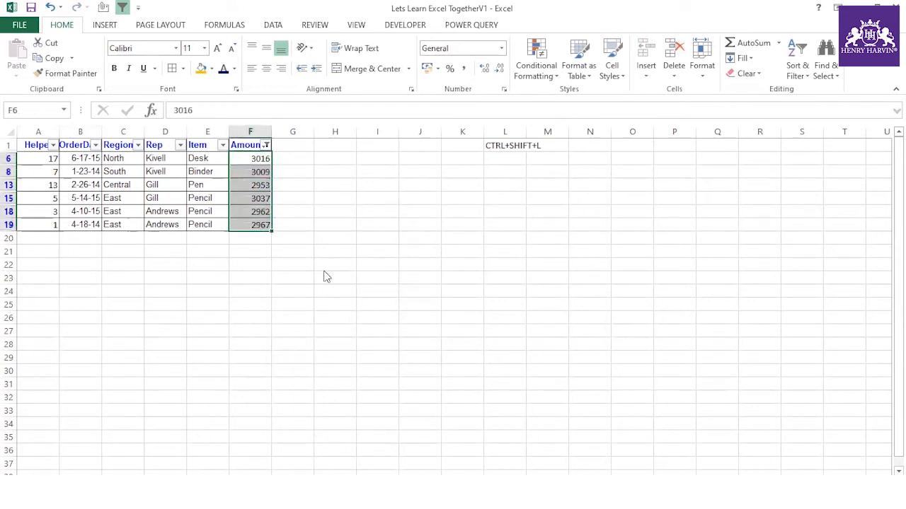
{"action": "key", "text": "F5"}
{"action": "left_click", "coordinate": [604, 265]}
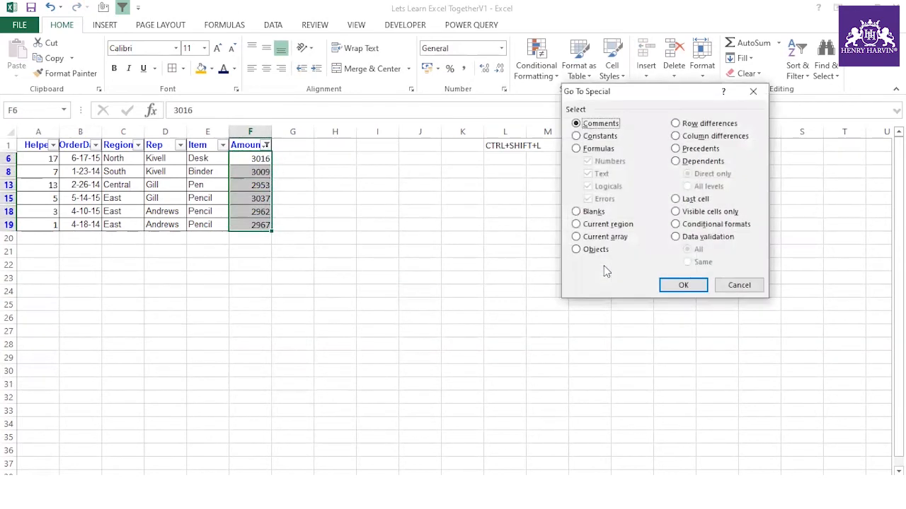
{"action": "left_click", "coordinate": [707, 212]}
{"action": "left_click", "coordinate": [684, 285]}
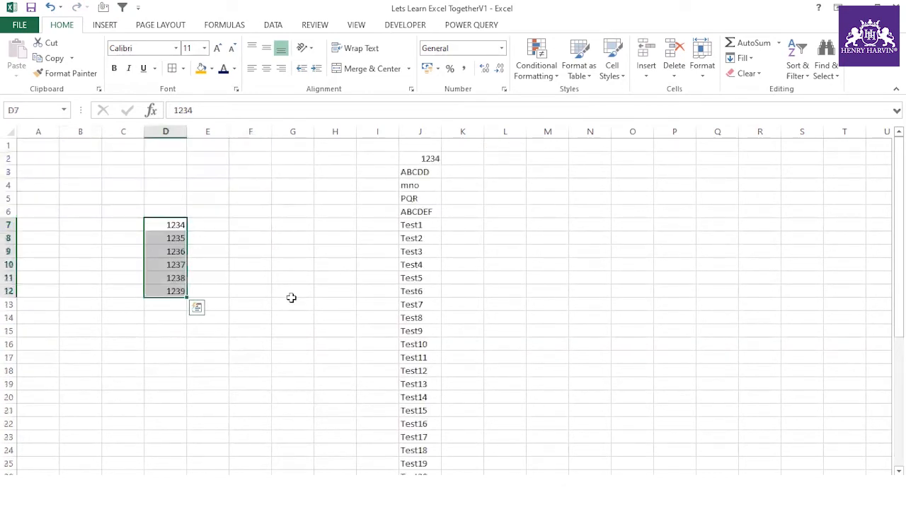
{"action": "key", "text": "ctrl+c"}
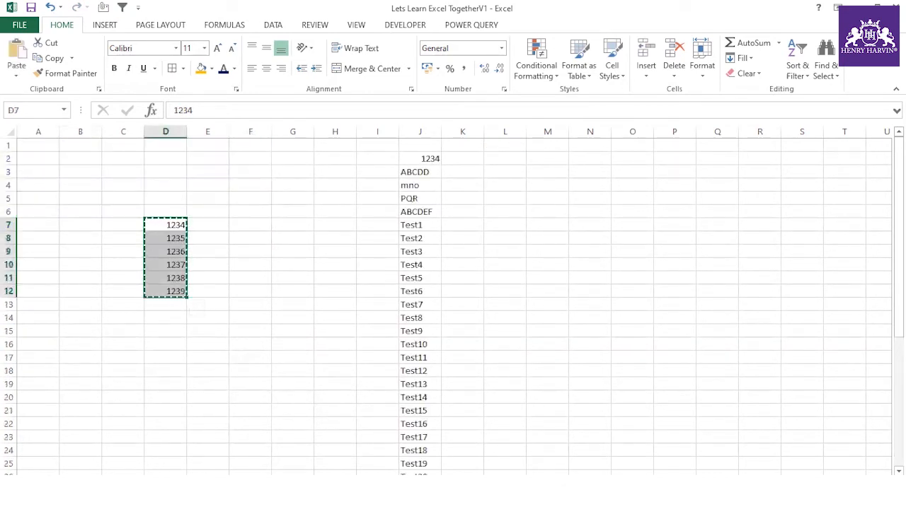
{"action": "key", "text": "ctrl+v"}
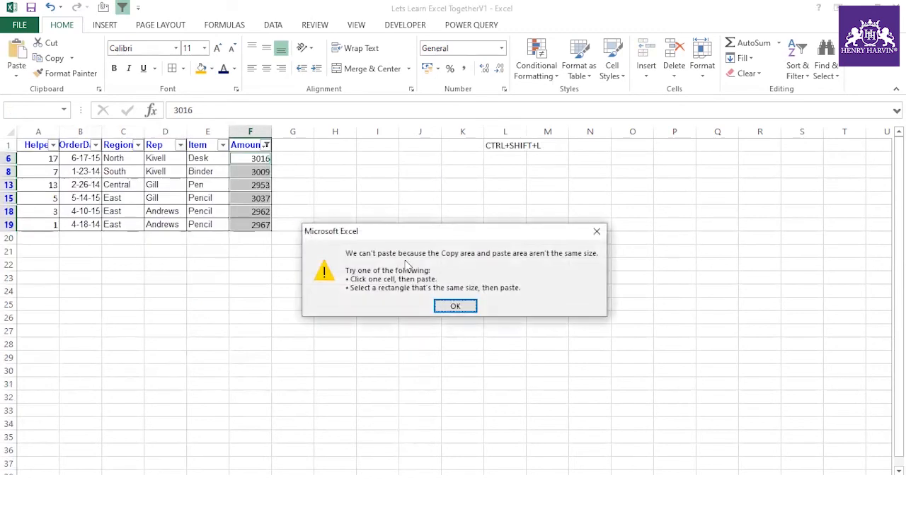
{"action": "left_click", "coordinate": [458, 305]}
{"action": "left_click", "coordinate": [414, 229]}
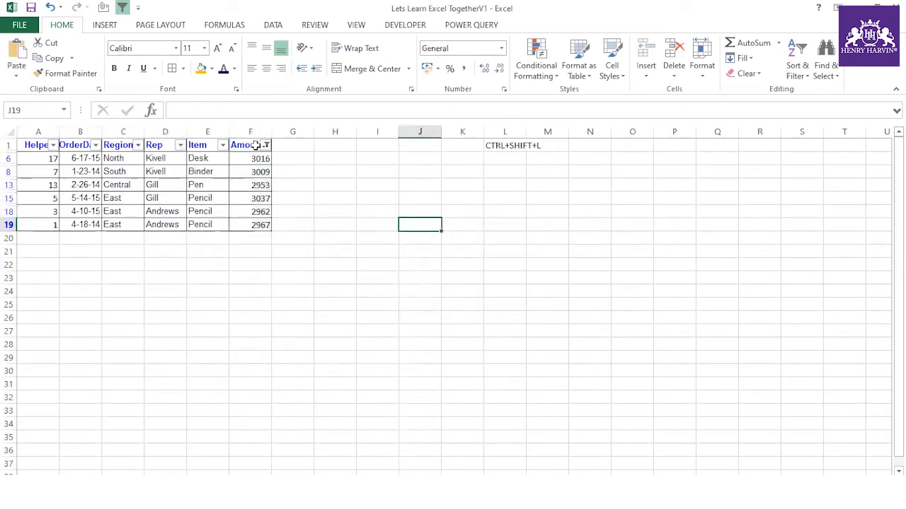
{"action": "left_click", "coordinate": [254, 145]}
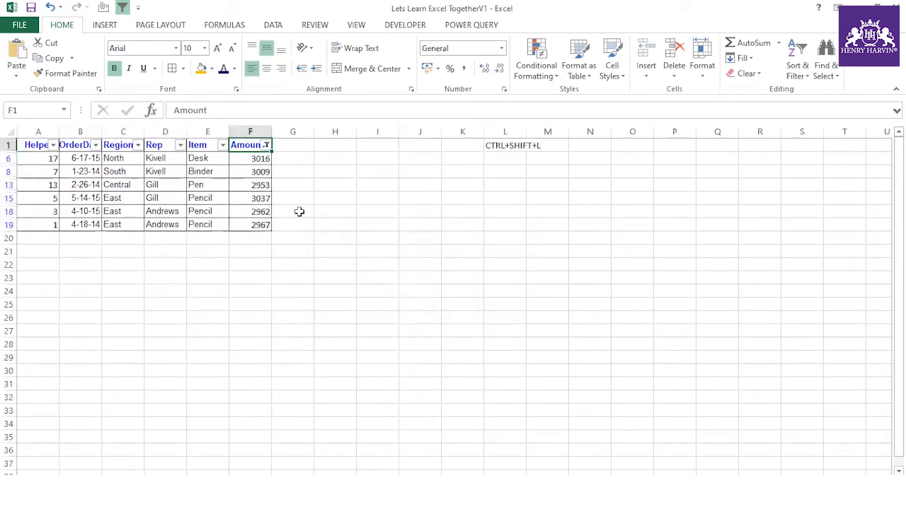
{"action": "key", "text": "ctrl+shift+l"}
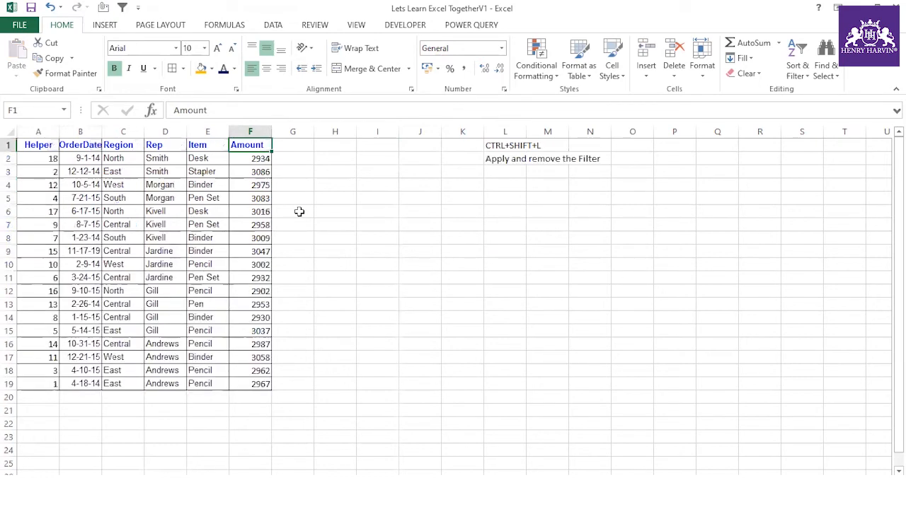
{"action": "key", "text": "ctrl+z"}
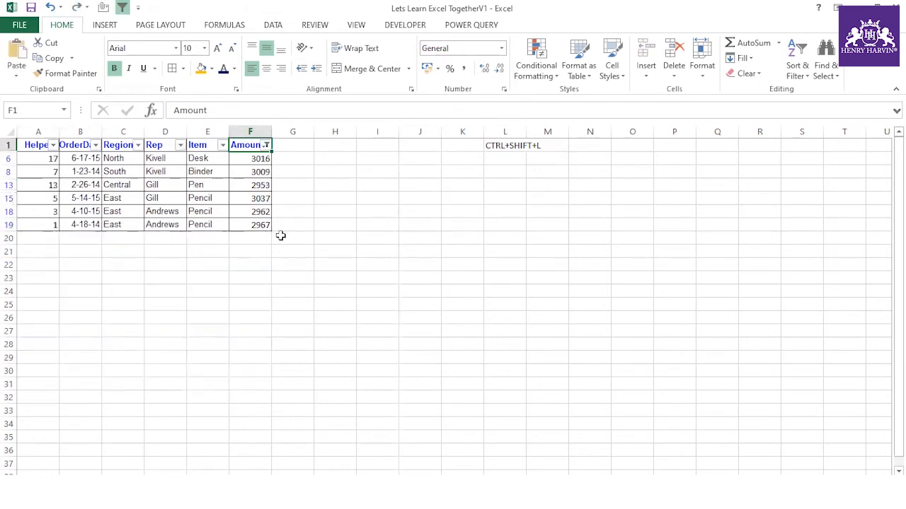
{"action": "left_click", "coordinate": [281, 236]}
{"action": "left_click", "coordinate": [261, 158]}
- Copy the filtered table A1:F19 and paste it as values at A15 on the test sheet
{"action": "left_click_drag", "start_coordinate": [261, 158], "coordinate": [259, 224]}
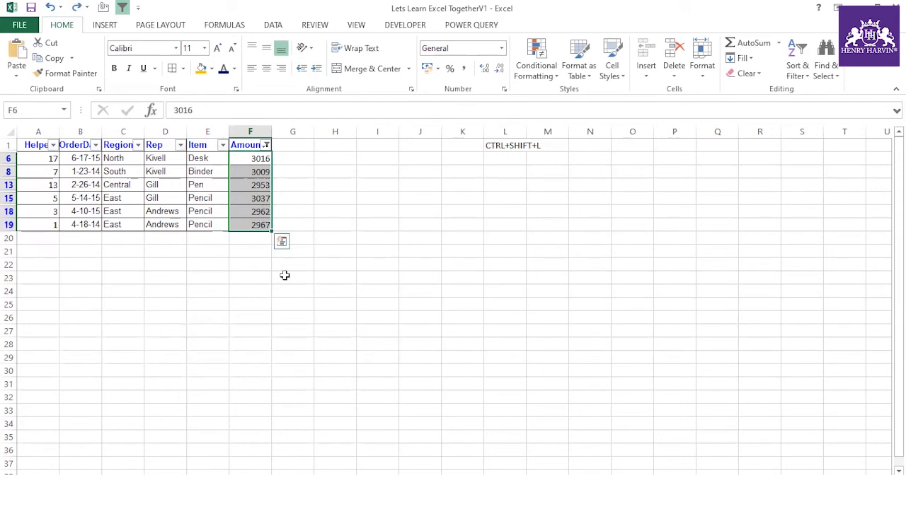
{"action": "left_click_drag", "start_coordinate": [39, 148], "coordinate": [241, 226]}
{"action": "key", "text": "ctrl+c"}
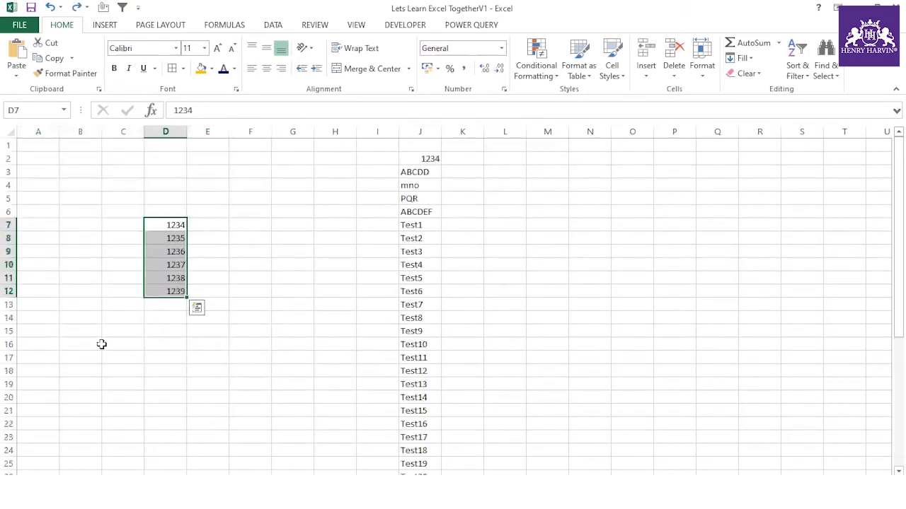
{"action": "right_click", "coordinate": [38, 330]}
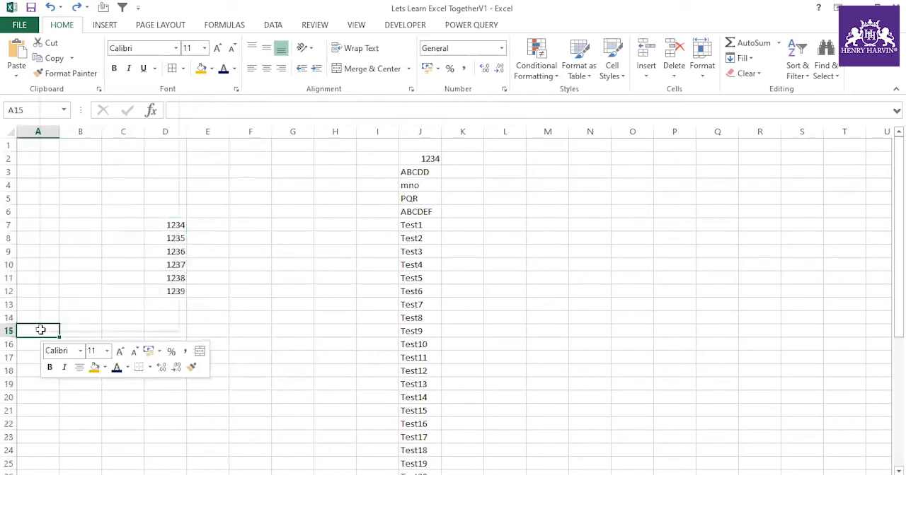
{"action": "left_click", "coordinate": [87, 126]}
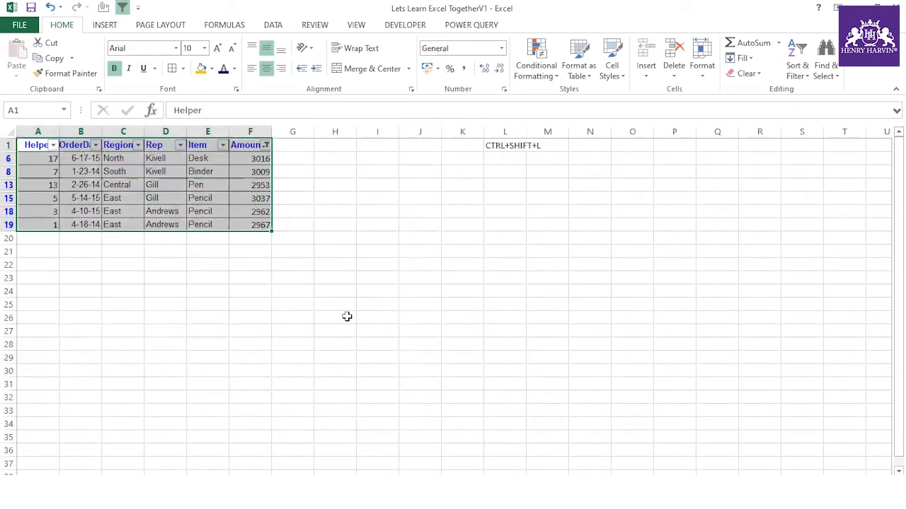
{"action": "left_click", "coordinate": [402, 332]}
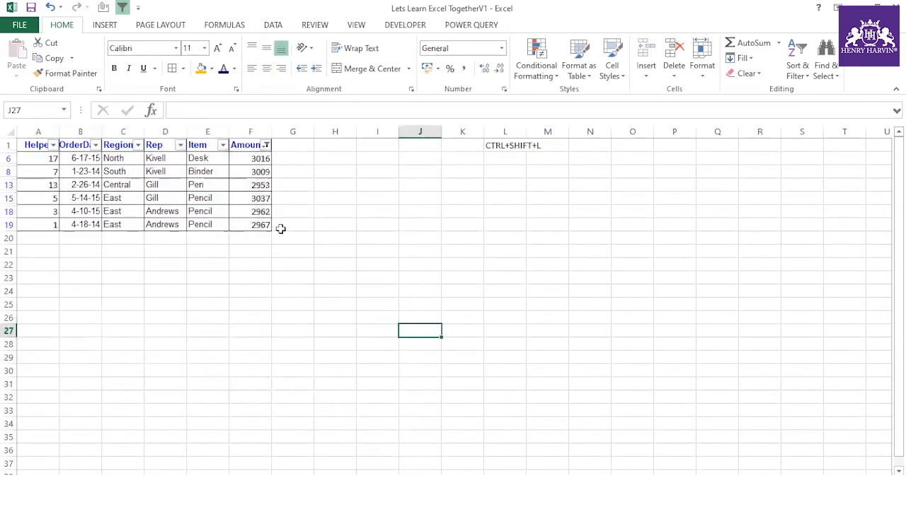
- Add a Helper header in cell G1
{"action": "left_click", "coordinate": [202, 144]}
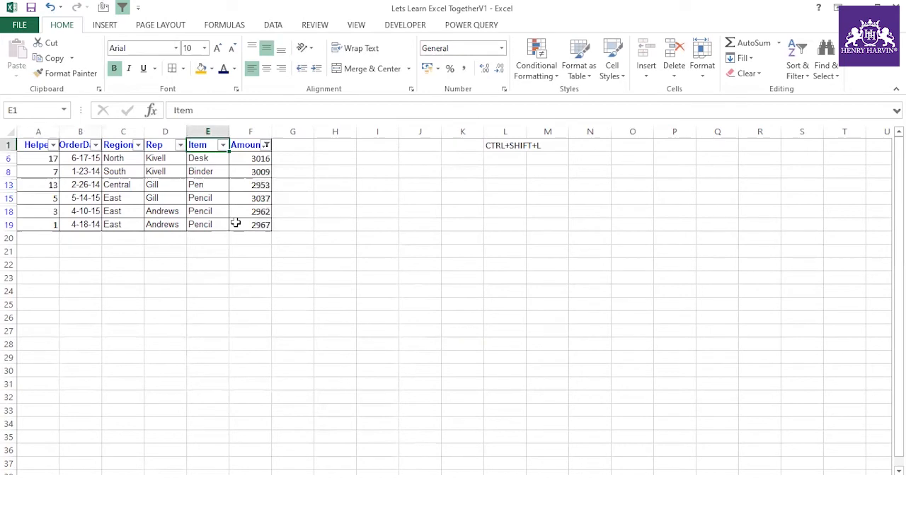
{"action": "left_click", "coordinate": [290, 276]}
{"action": "left_click", "coordinate": [293, 146]}
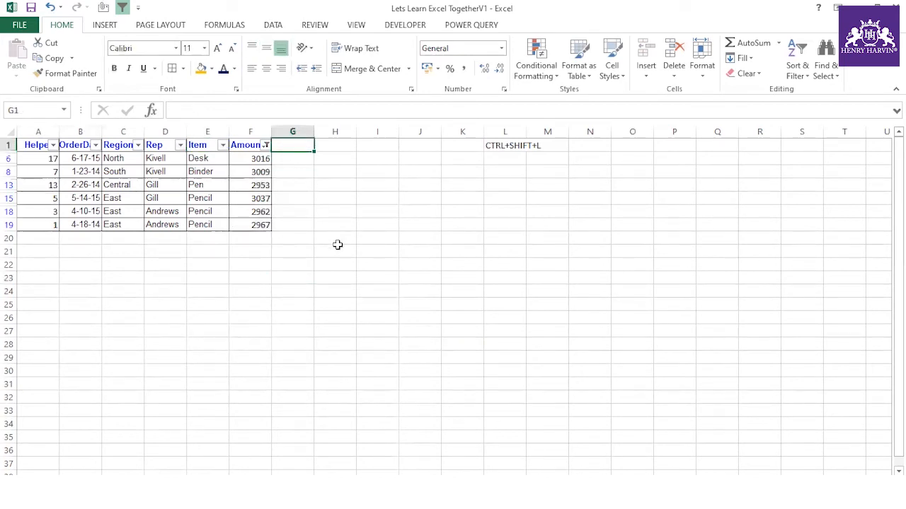
{"action": "type", "text": "Ro"}
{"action": "key", "text": "BackSpace"}
{"action": "key", "text": "BackSpace"}
{"action": "key", "text": "BackSpace"}
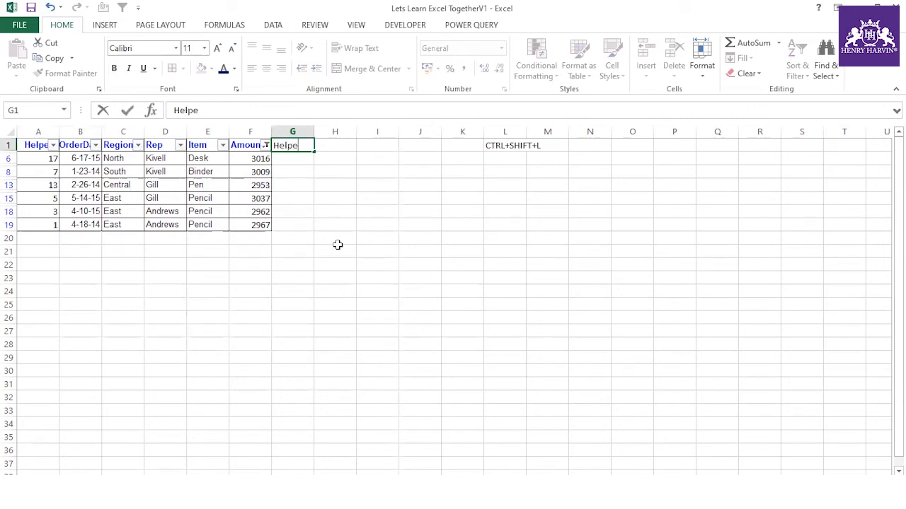
{"action": "left_click", "coordinate": [338, 245]}
- Enter =ROW() in G6 and fill it down to G19 on the visible rows
{"action": "left_click", "coordinate": [293, 158]}
{"action": "type", "text": "row"}
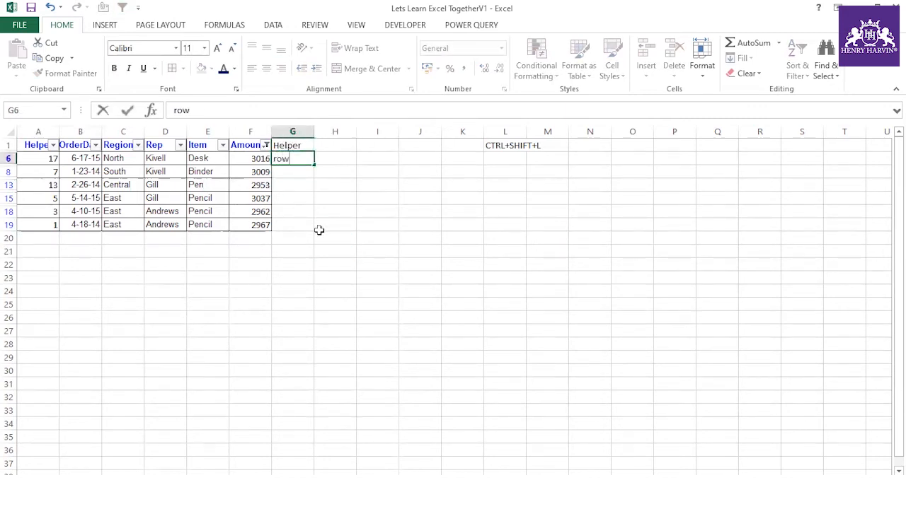
{"action": "key", "text": "Return"}
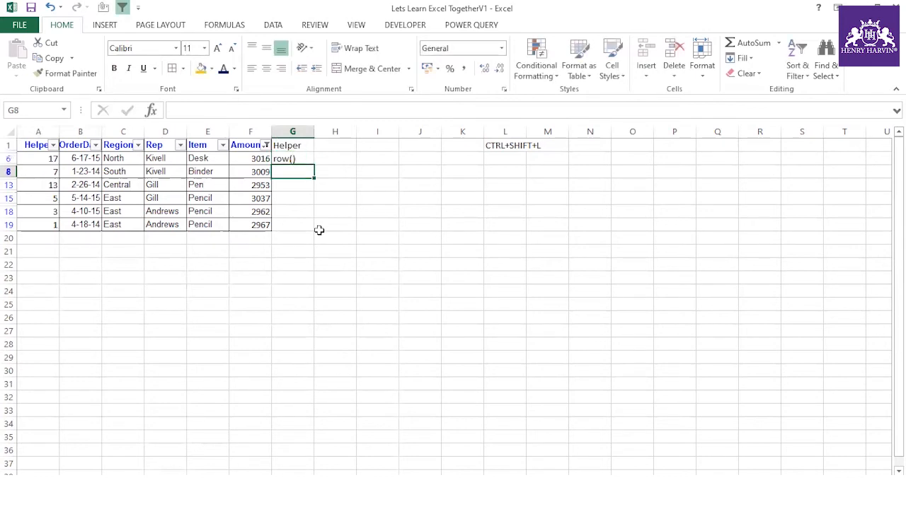
{"action": "left_click", "coordinate": [299, 158]}
{"action": "left_click", "coordinate": [175, 110]}
{"action": "type", "text": "="}
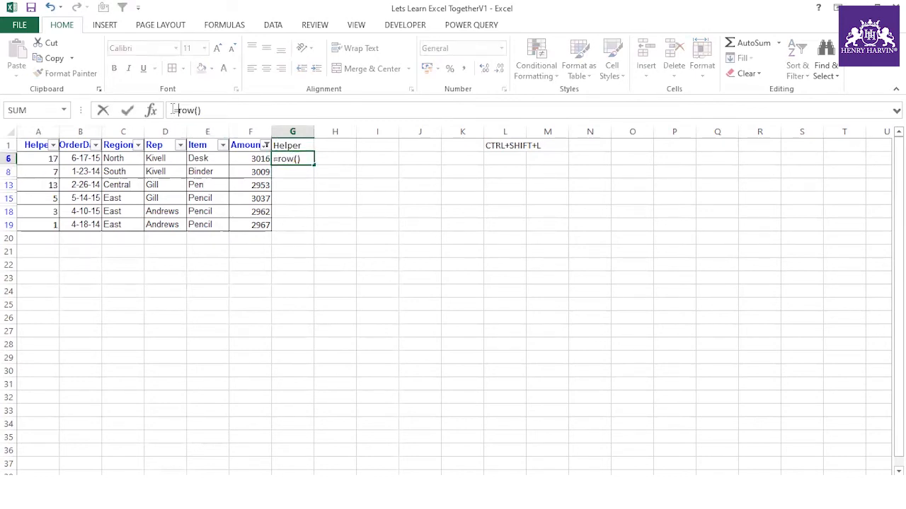
{"action": "key", "text": "Return"}
{"action": "left_click", "coordinate": [310, 162]}
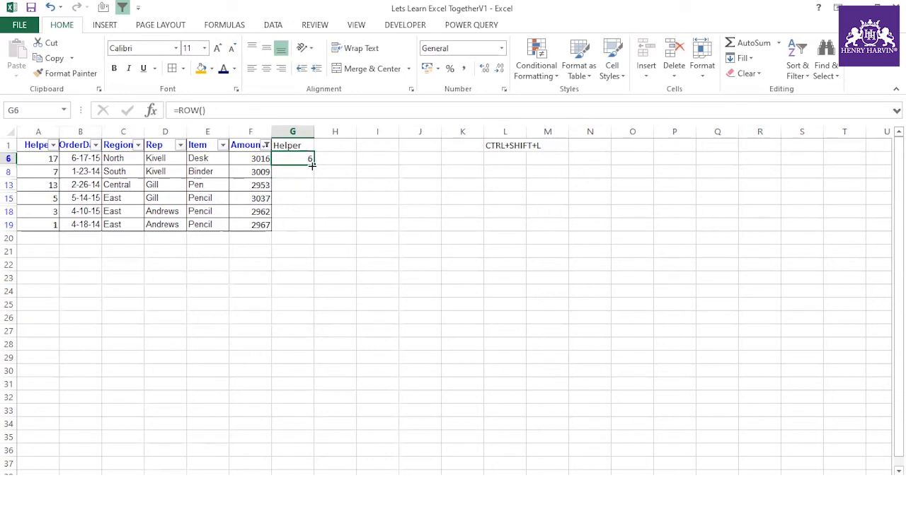
{"action": "left_click_drag", "start_coordinate": [307, 191], "coordinate": [305, 226]}
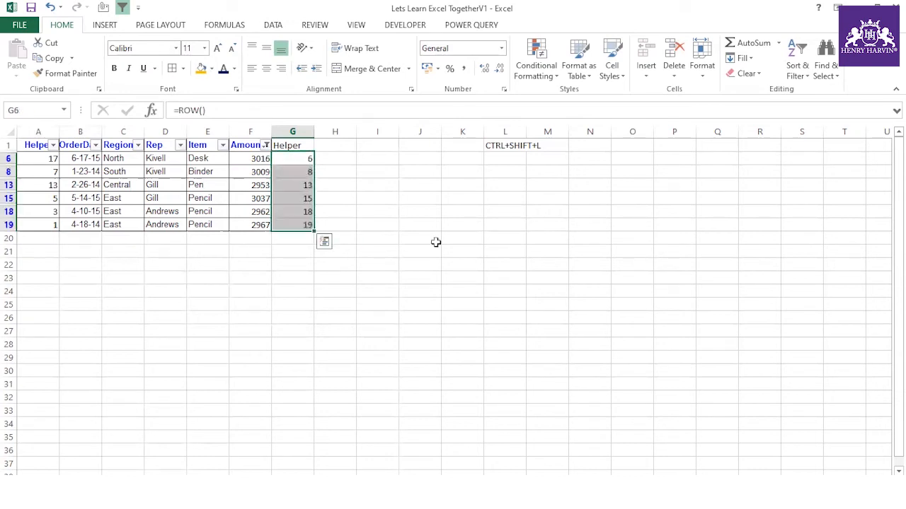
{"action": "key", "text": "Up"}
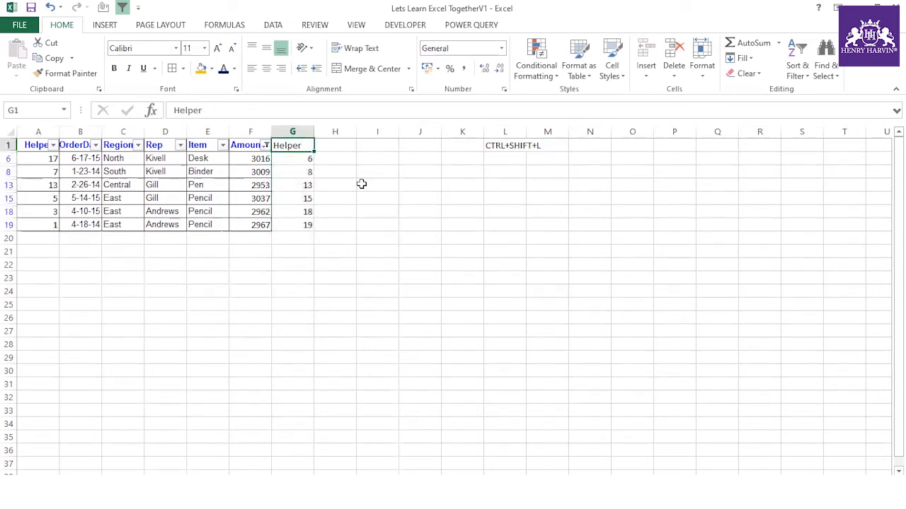
- Remove the filter and add a Serial Number header in H1
{"action": "key", "text": "ctrl+shift+l"}
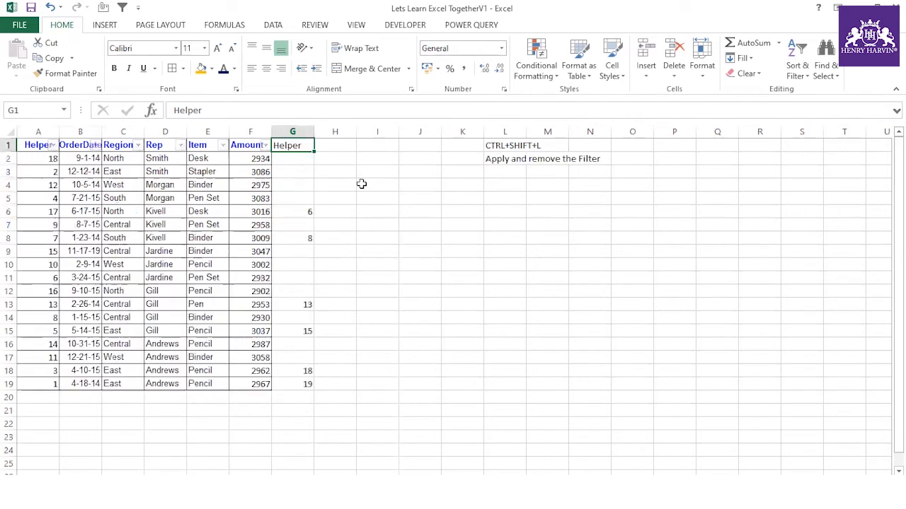
{"action": "left_click", "coordinate": [349, 145]}
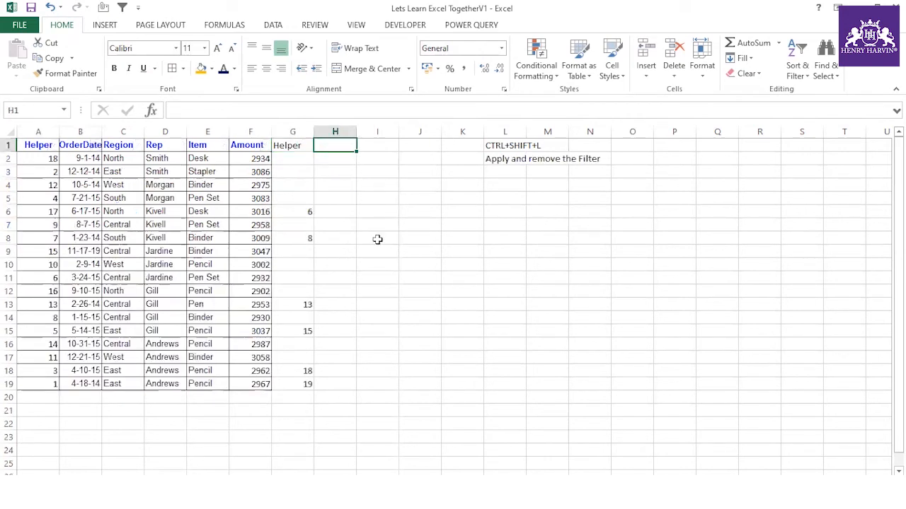
{"action": "type", "text": "Seri"}
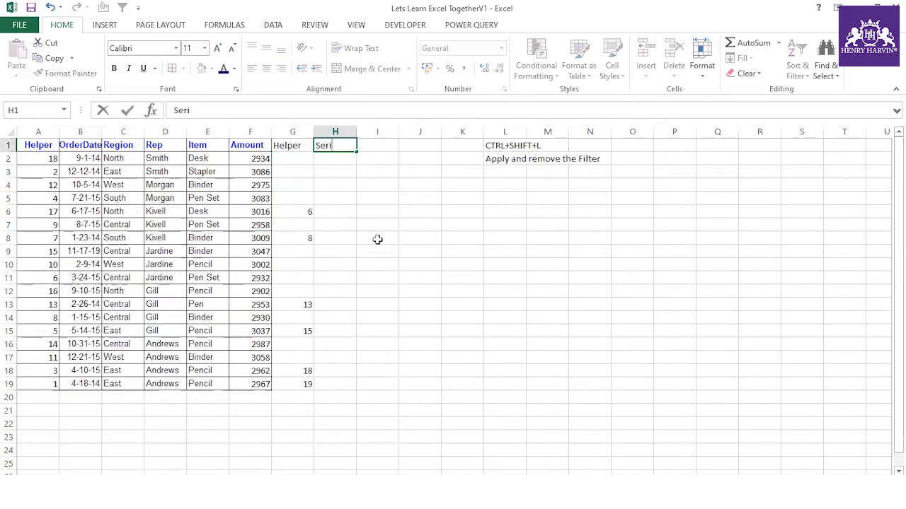
{"action": "type", "text": "al Numbe"}
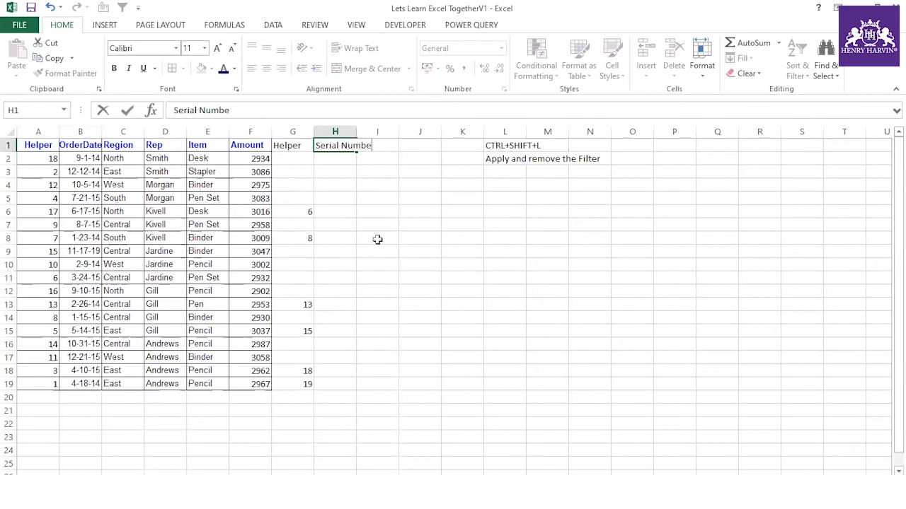
{"action": "left_click", "coordinate": [378, 239]}
- Number H2:H19 as a 1 to 18 fill series
{"action": "left_click", "coordinate": [342, 163]}
{"action": "type", "text": "1"}
{"action": "left_click", "coordinate": [351, 210]}
{"action": "left_click", "coordinate": [351, 160]}
{"action": "left_click_drag", "start_coordinate": [359, 163], "coordinate": [359, 388]}
{"action": "left_click", "coordinate": [367, 399]}
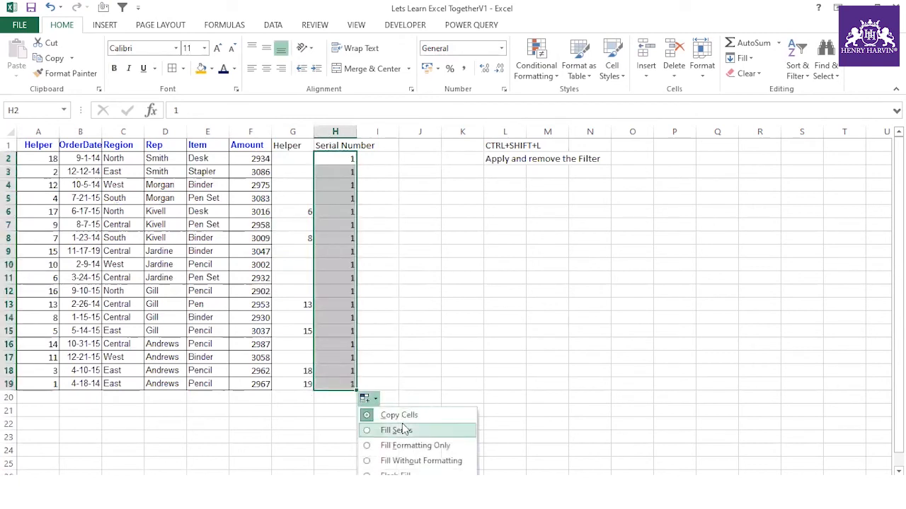
{"action": "left_click", "coordinate": [398, 430]}
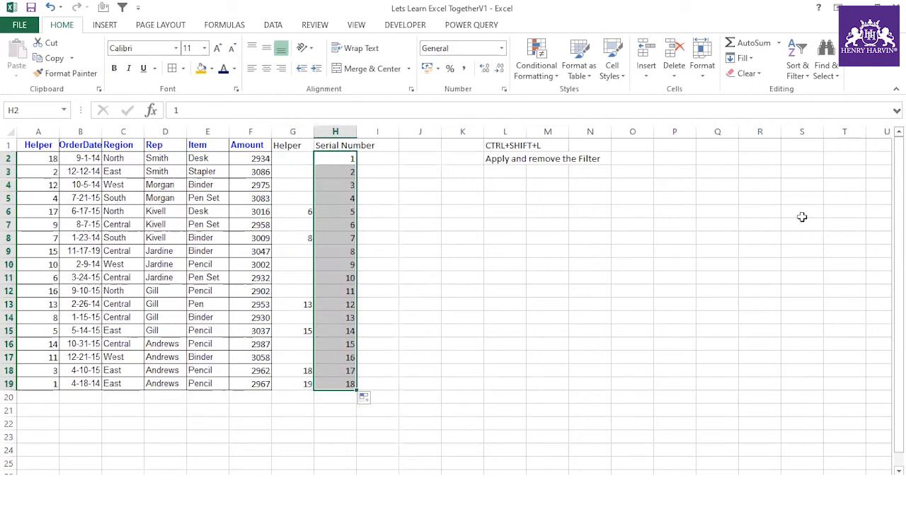
- Widen columns B, F and H, then select the whole table
{"action": "left_click_drag", "start_coordinate": [97, 131], "coordinate": [105, 130]}
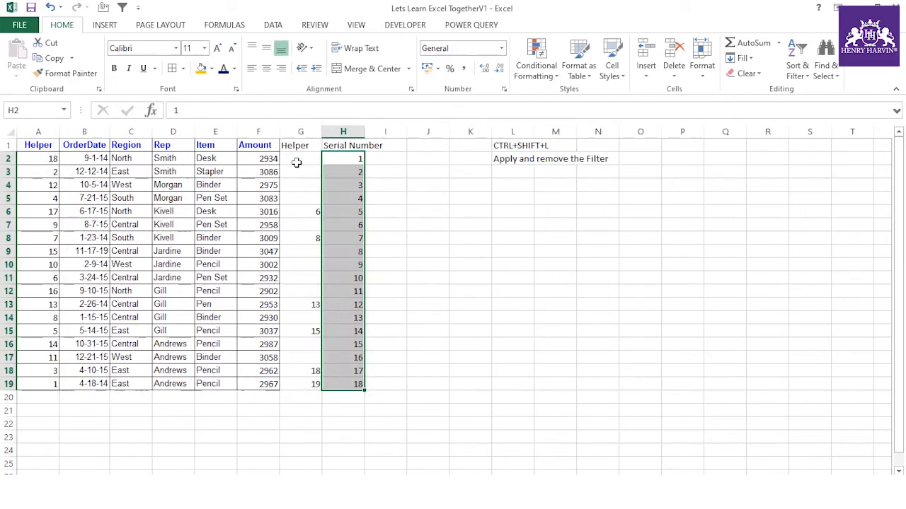
{"action": "left_click_drag", "start_coordinate": [279, 135], "coordinate": [283, 134]}
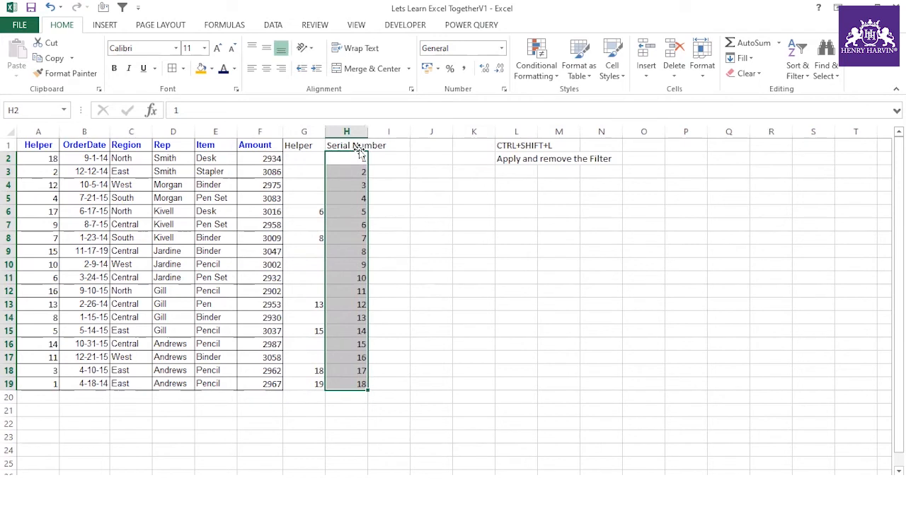
{"action": "left_click_drag", "start_coordinate": [367, 131], "coordinate": [381, 136]}
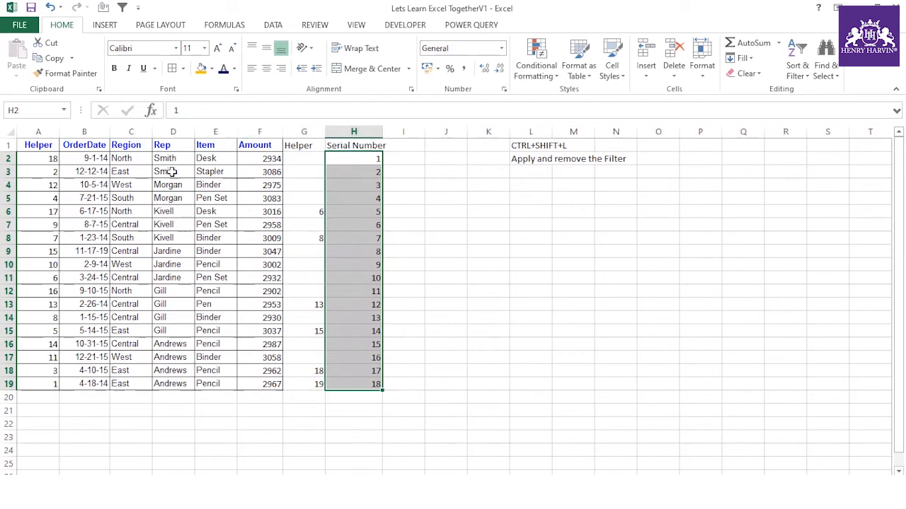
{"action": "left_click", "coordinate": [47, 146]}
{"action": "key", "text": "ctrl+a"}
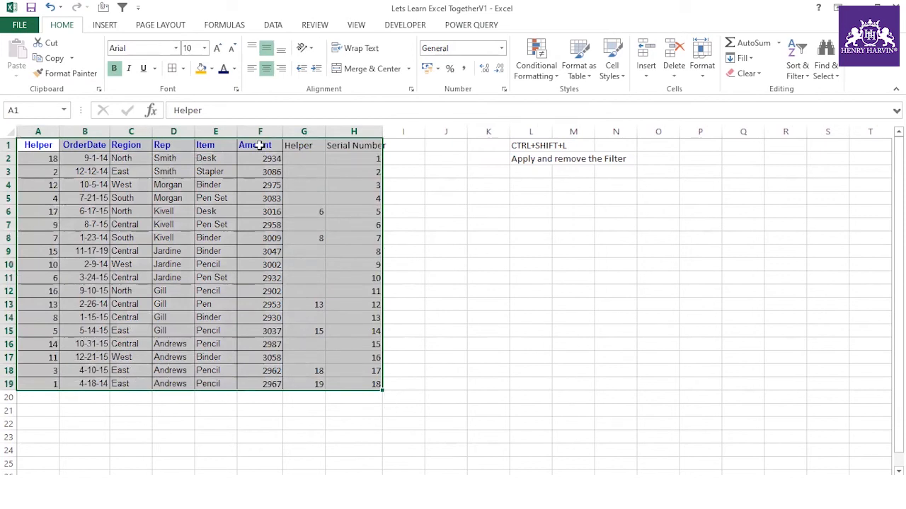
- Sort the table smallest to largest by the second Helper column, then copy 1234–1239 from D7:D12
{"action": "left_click", "coordinate": [272, 26]}
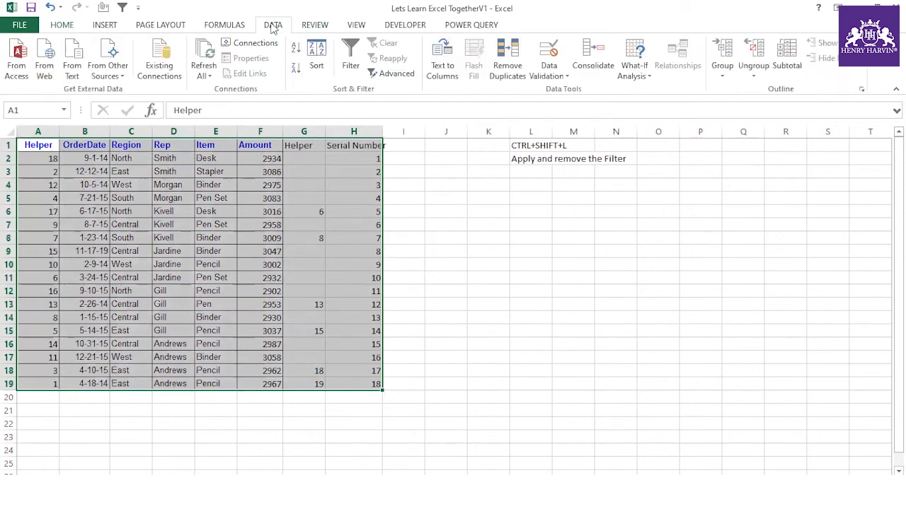
{"action": "left_click", "coordinate": [315, 60]}
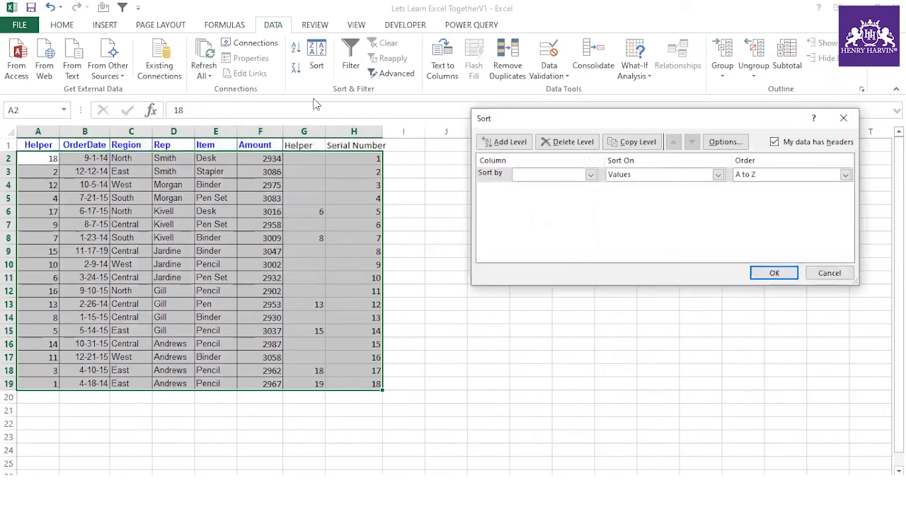
{"action": "left_click", "coordinate": [589, 176]}
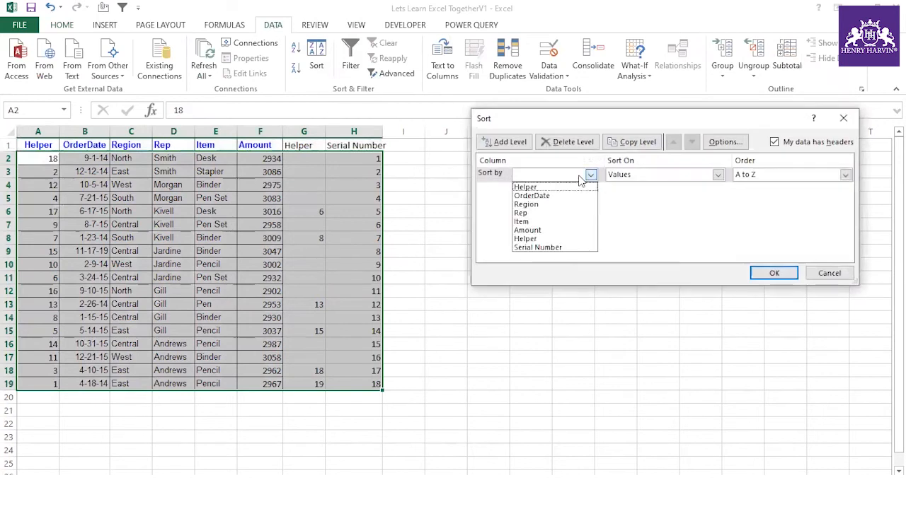
{"action": "left_click", "coordinate": [537, 239]}
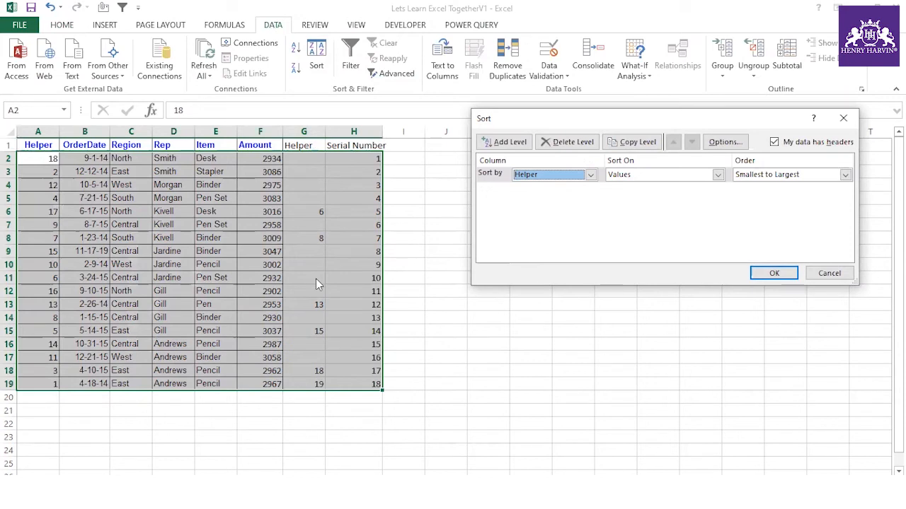
{"action": "left_click", "coordinate": [758, 275]}
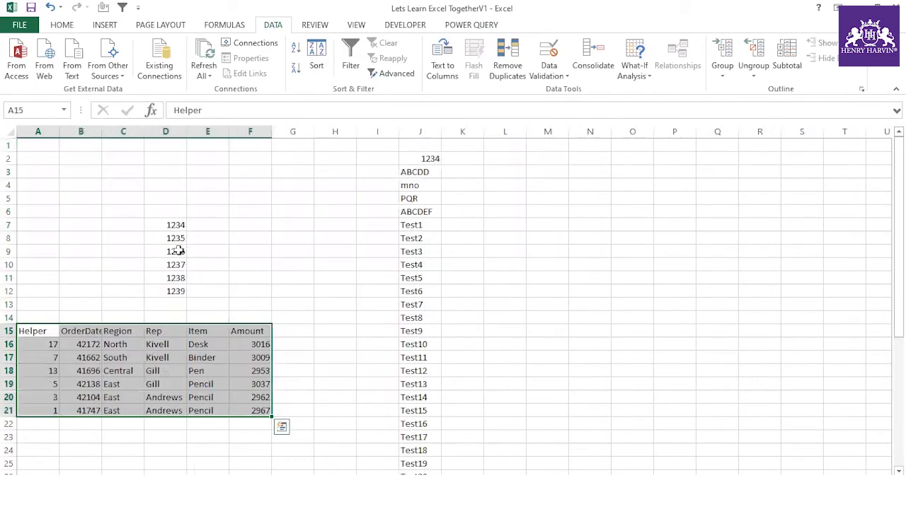
{"action": "left_click_drag", "start_coordinate": [175, 225], "coordinate": [176, 288]}
{"action": "key", "text": "ctrl+c"}
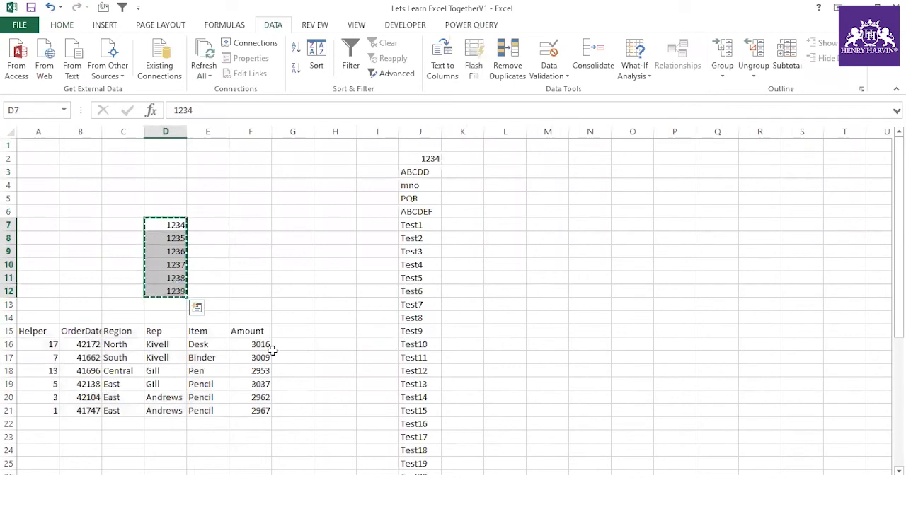
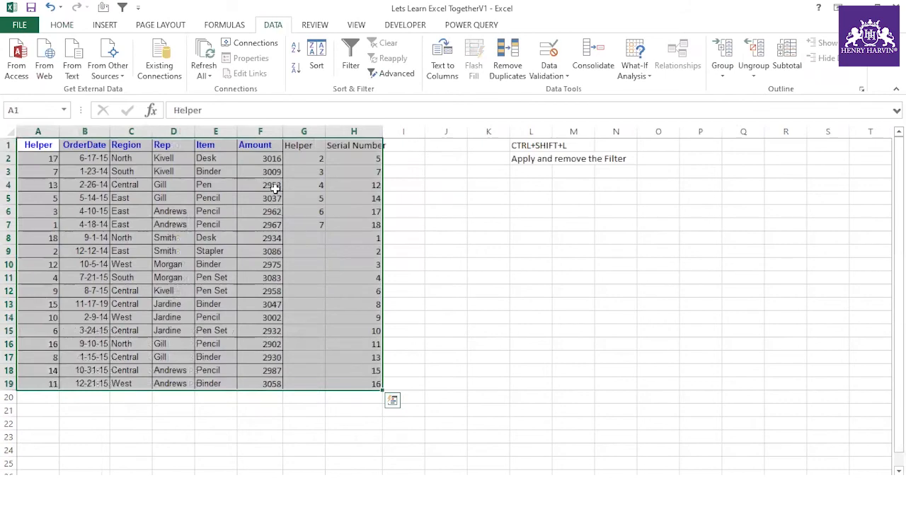
- Paste the values 1234–1239 into the Amount cells starting at F2
{"action": "left_click", "coordinate": [274, 157]}
{"action": "right_click", "coordinate": [276, 158]}
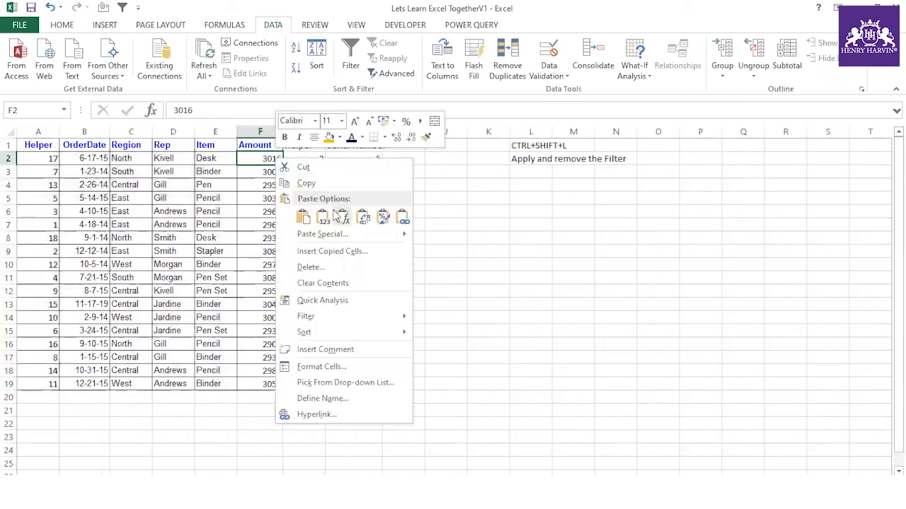
{"action": "left_click", "coordinate": [328, 214]}
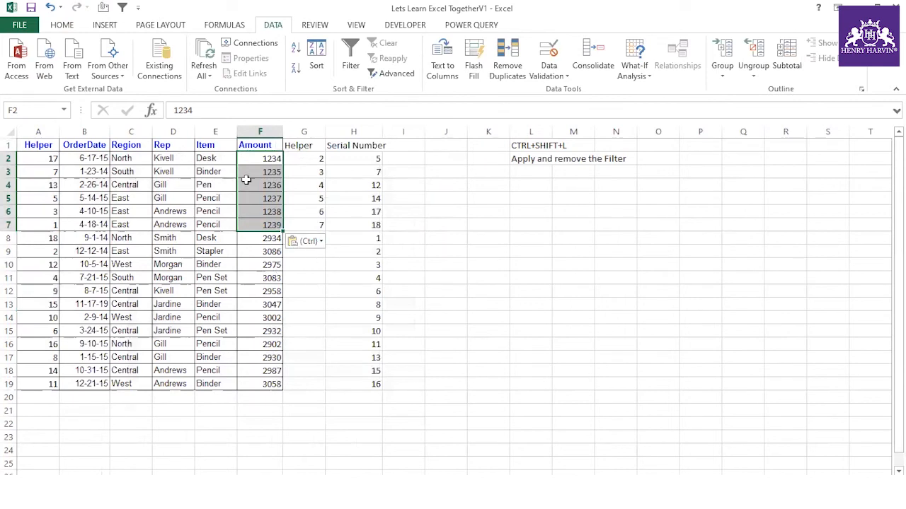
- Re-sort the table by Serial Number to restore its original order
{"action": "left_click", "coordinate": [49, 142]}
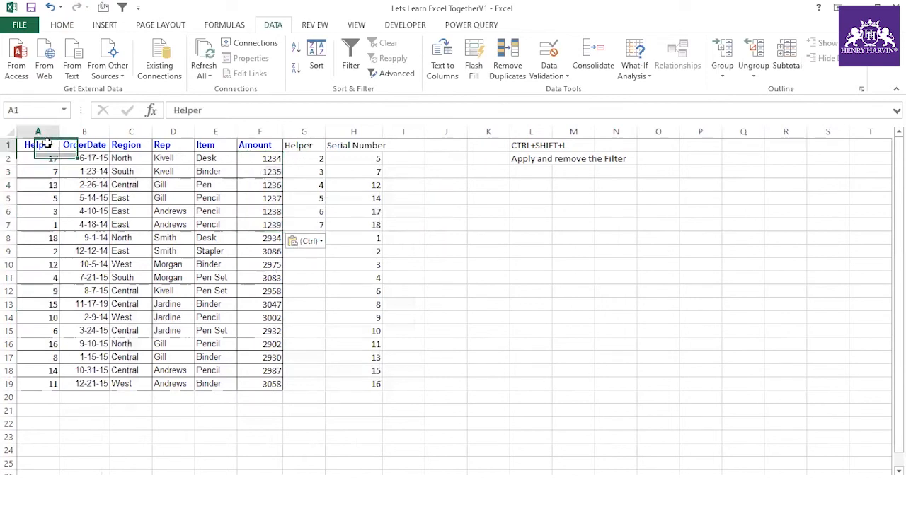
{"action": "left_click", "coordinate": [317, 65]}
{"action": "left_click", "coordinate": [590, 175]}
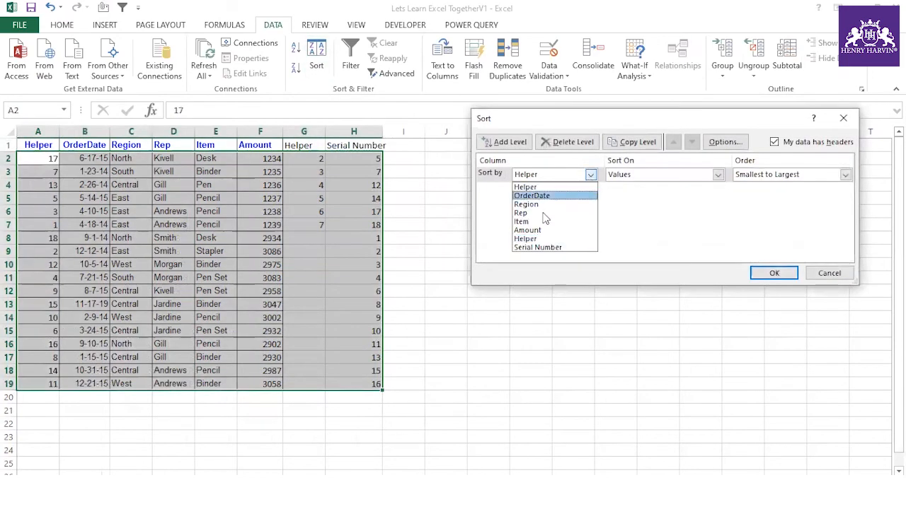
{"action": "left_click", "coordinate": [536, 246]}
{"action": "left_click", "coordinate": [773, 273]}
- Delete the Helper and Serial Number columns G:H, then select the table from A1
{"action": "left_click", "coordinate": [260, 132]}
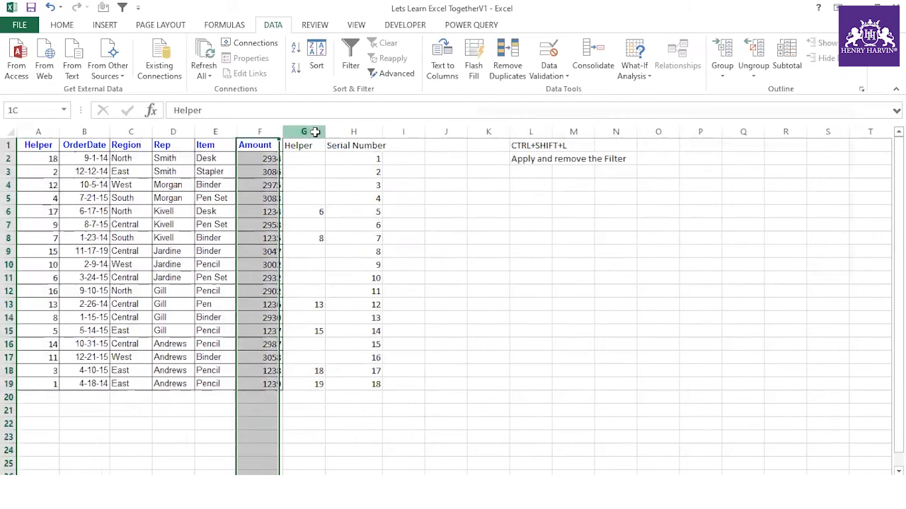
{"action": "left_click_drag", "start_coordinate": [304, 132], "coordinate": [340, 132]}
{"action": "right_click", "coordinate": [338, 133]}
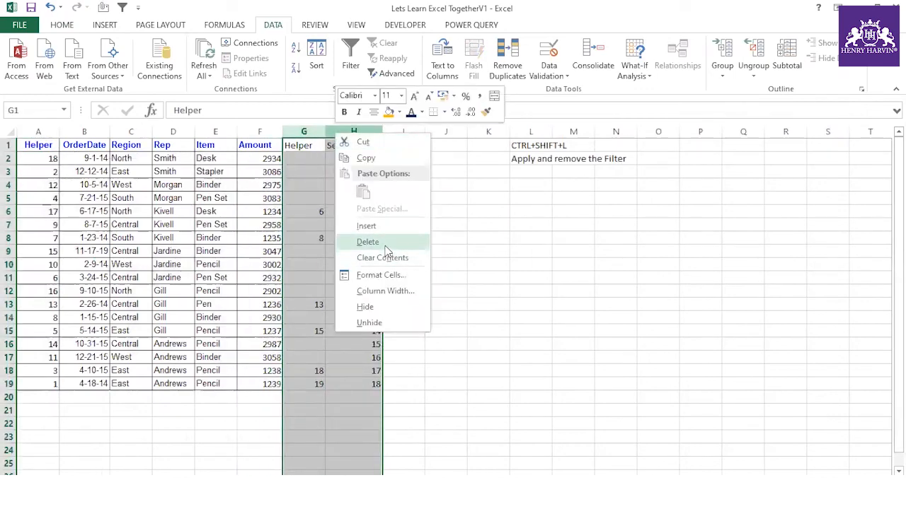
{"action": "left_click", "coordinate": [368, 242]}
{"action": "left_click", "coordinate": [442, 303]}
{"action": "left_click_drag", "start_coordinate": [38, 145], "coordinate": [249, 382]}
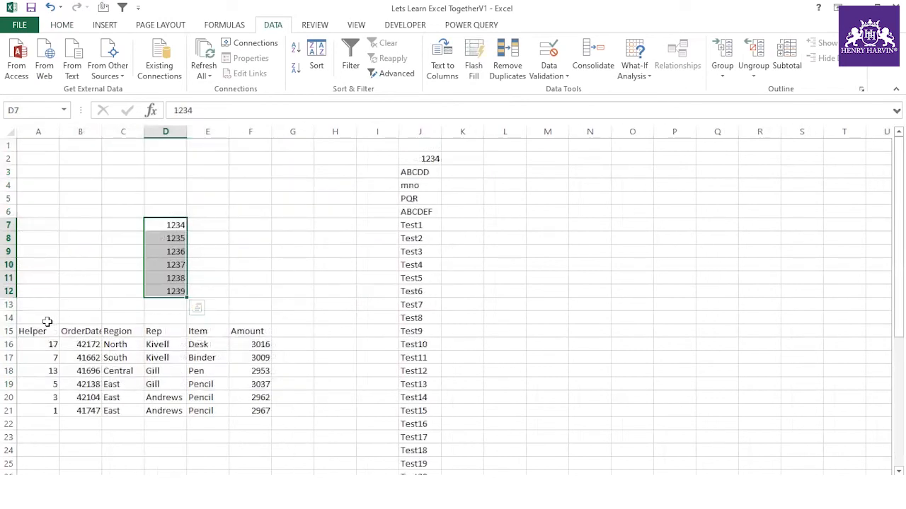
- Copy 1234–1239 from D7:D12 into G16:G21 beside the sample table
{"action": "left_click_drag", "start_coordinate": [47, 329], "coordinate": [238, 411]}
{"action": "key", "text": "ctrl+c"}
{"action": "left_click", "coordinate": [247, 252]}
{"action": "left_click_drag", "start_coordinate": [178, 226], "coordinate": [179, 290]}
{"action": "key", "text": "ctrl+c"}
{"action": "left_click", "coordinate": [282, 328]}
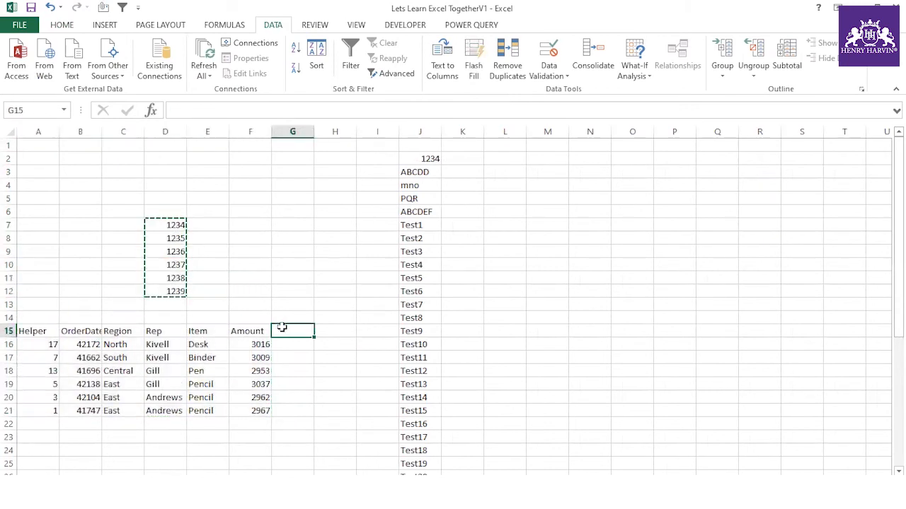
{"action": "key", "text": "ctrl+v"}
{"action": "key", "text": "ctrl+z"}
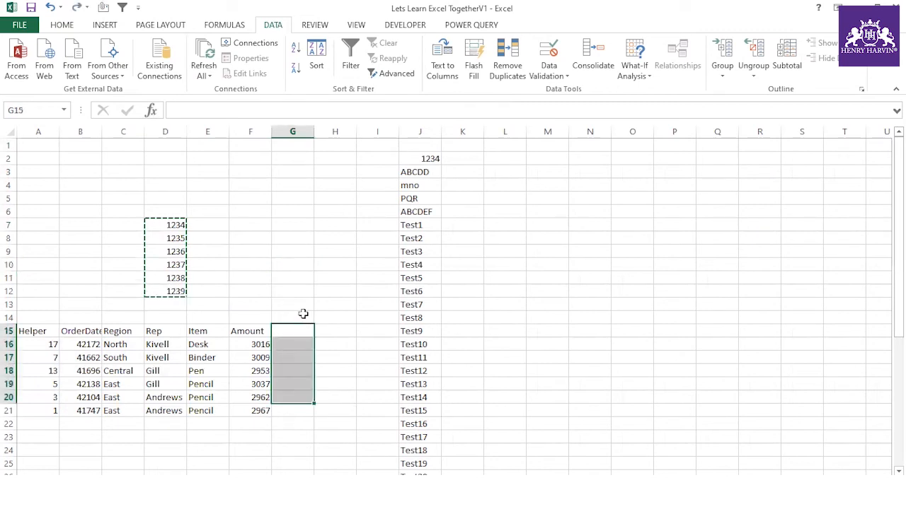
{"action": "left_click", "coordinate": [293, 345]}
{"action": "key", "text": "ctrl+v"}
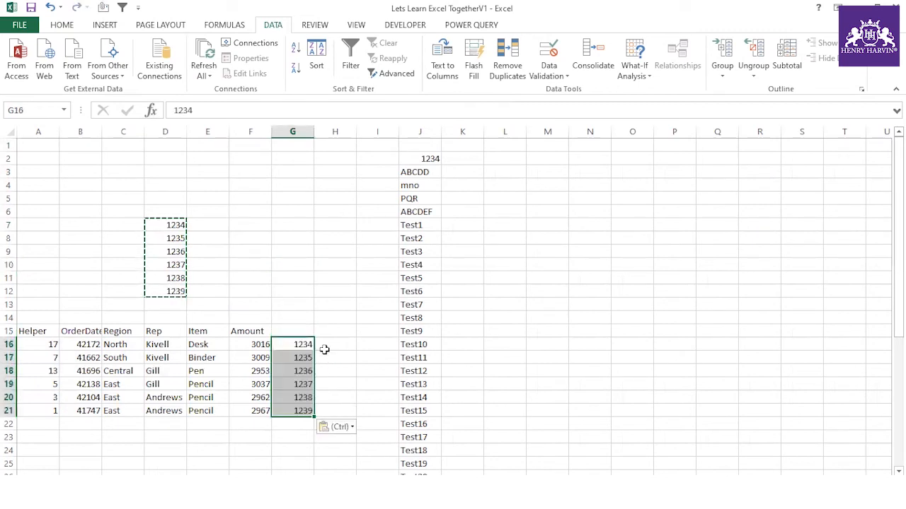
- Add the heading 'New' in G15
{"action": "left_click", "coordinate": [282, 328]}
{"action": "type", "text": "New"}
{"action": "left_click", "coordinate": [236, 271]}
- Copy the extended sample table A15:G21 and paste it at J6
{"action": "left_click_drag", "start_coordinate": [43, 329], "coordinate": [310, 412]}
{"action": "key", "text": "ctrl+c"}
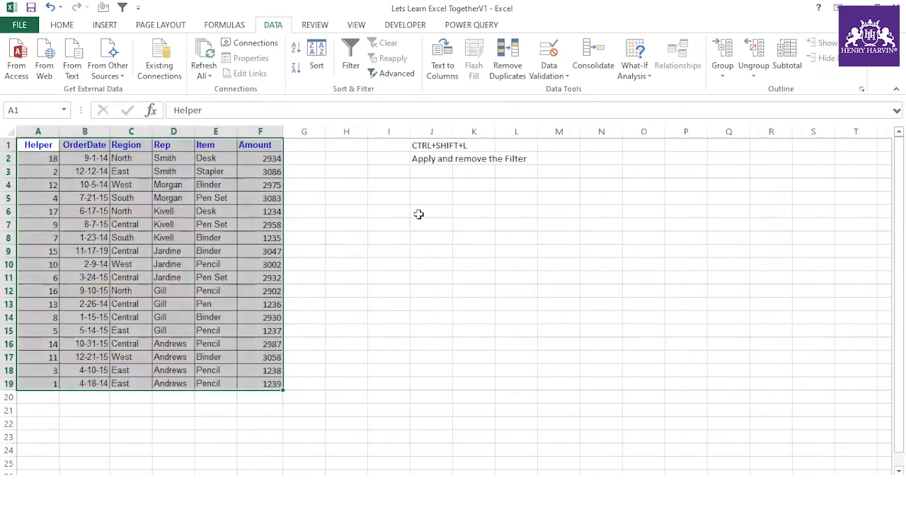
{"action": "left_click", "coordinate": [418, 214]}
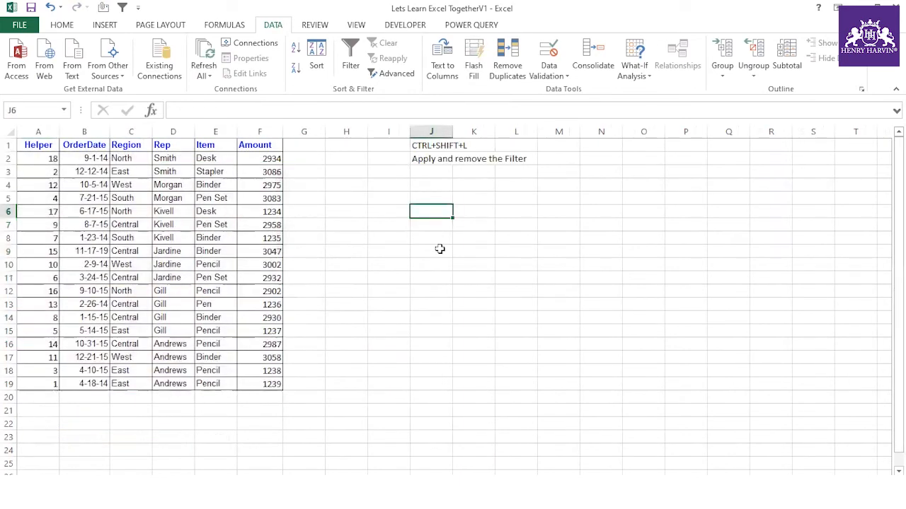
{"action": "key", "text": "ctrl+v"}
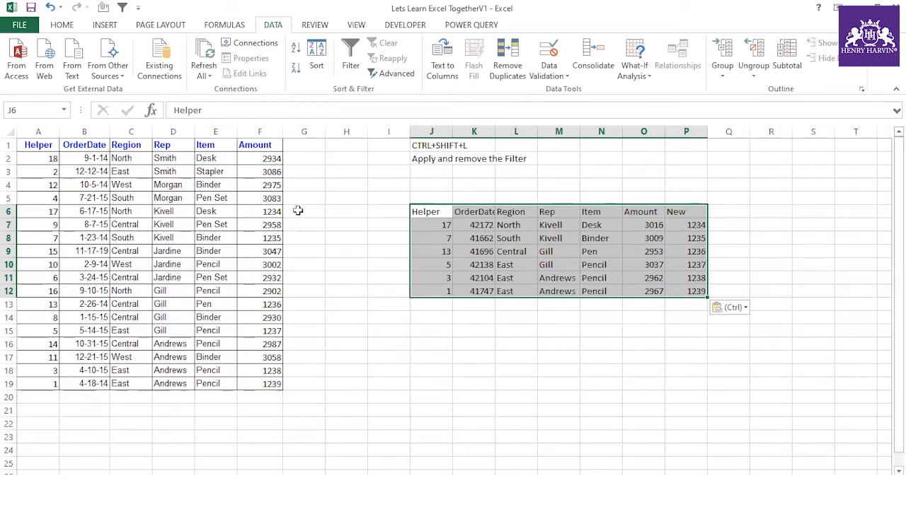
- Fill main-table rows 6, 8 and 13 orange, matching Amounts 1234–1236
{"action": "left_click_drag", "start_coordinate": [262, 212], "coordinate": [54, 211]}
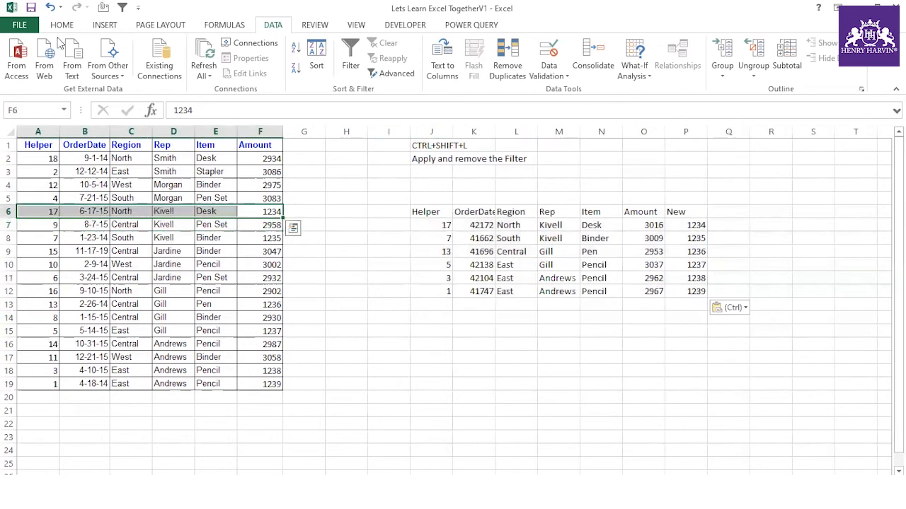
{"action": "left_click", "coordinate": [62, 25]}
{"action": "left_click", "coordinate": [201, 68]}
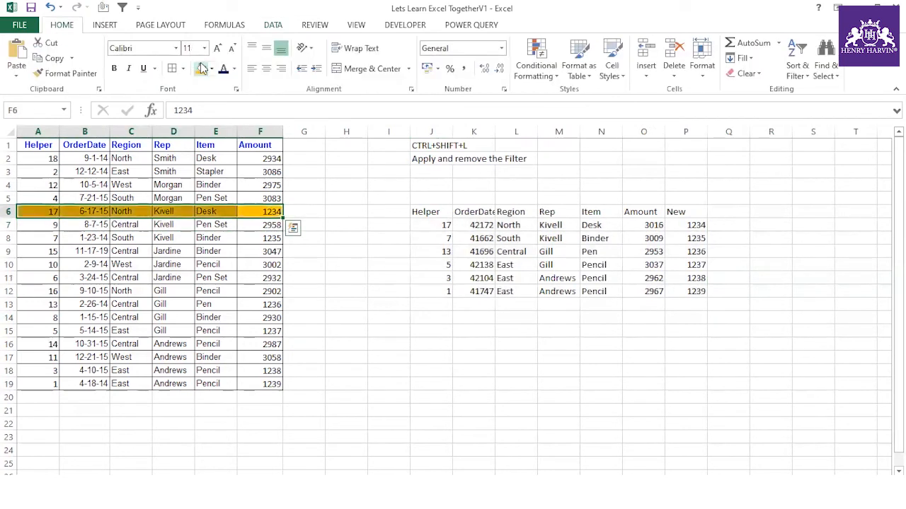
{"action": "left_click_drag", "start_coordinate": [705, 237], "coordinate": [425, 238]}
{"action": "left_click_drag", "start_coordinate": [272, 238], "coordinate": [36, 235]}
{"action": "left_click", "coordinate": [201, 68]}
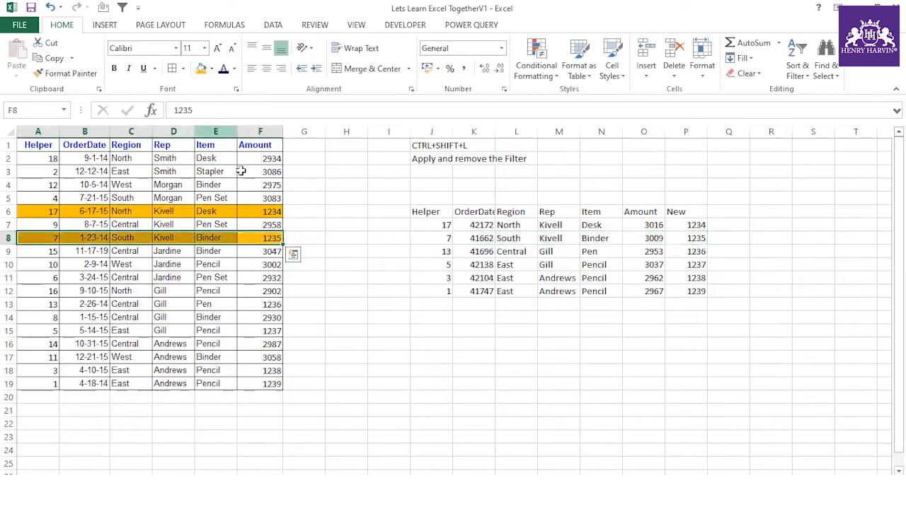
{"action": "left_click_drag", "start_coordinate": [430, 251], "coordinate": [661, 253]}
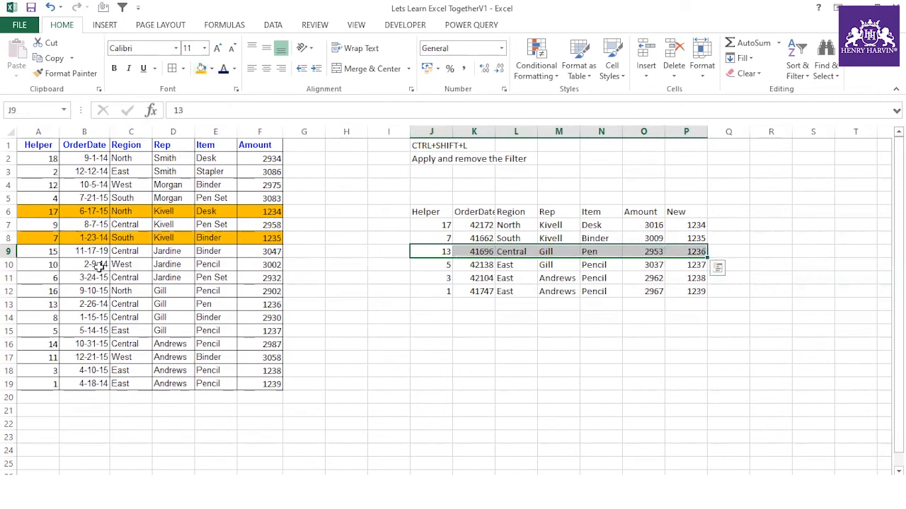
{"action": "left_click_drag", "start_coordinate": [30, 304], "coordinate": [263, 306]}
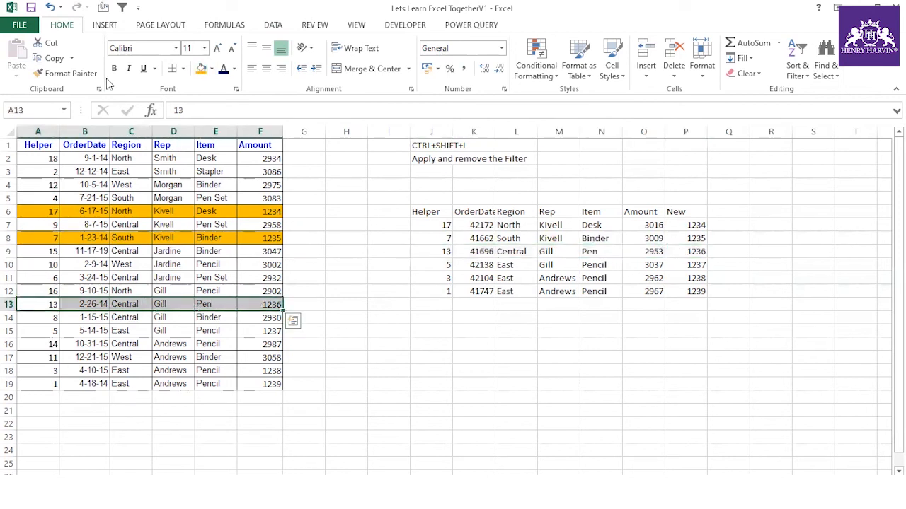
{"action": "left_click", "coordinate": [202, 68]}
- Fill main-table rows 15, 18 and 19 orange, matching Amounts 1237–1239
{"action": "left_click_drag", "start_coordinate": [440, 269], "coordinate": [699, 263]}
{"action": "left_click_drag", "start_coordinate": [41, 327], "coordinate": [260, 329]}
{"action": "left_click", "coordinate": [202, 68]}
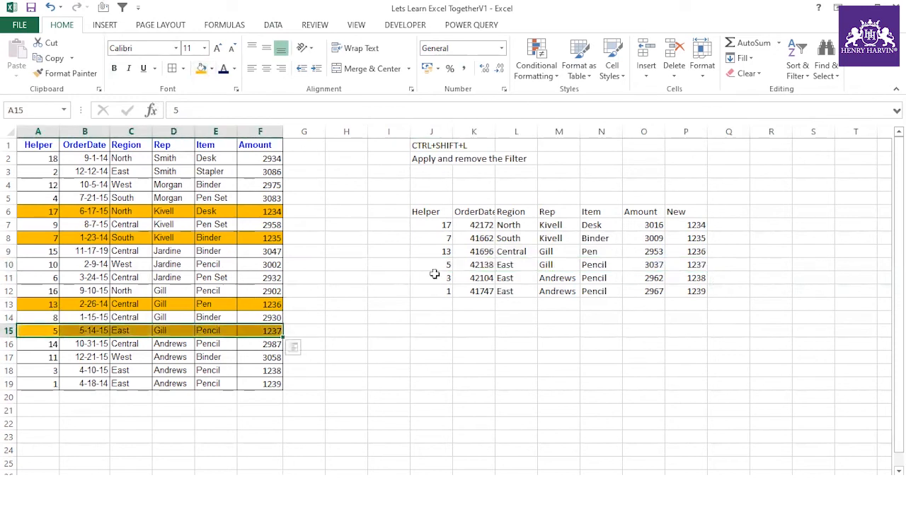
{"action": "left_click_drag", "start_coordinate": [434, 280], "coordinate": [686, 281]}
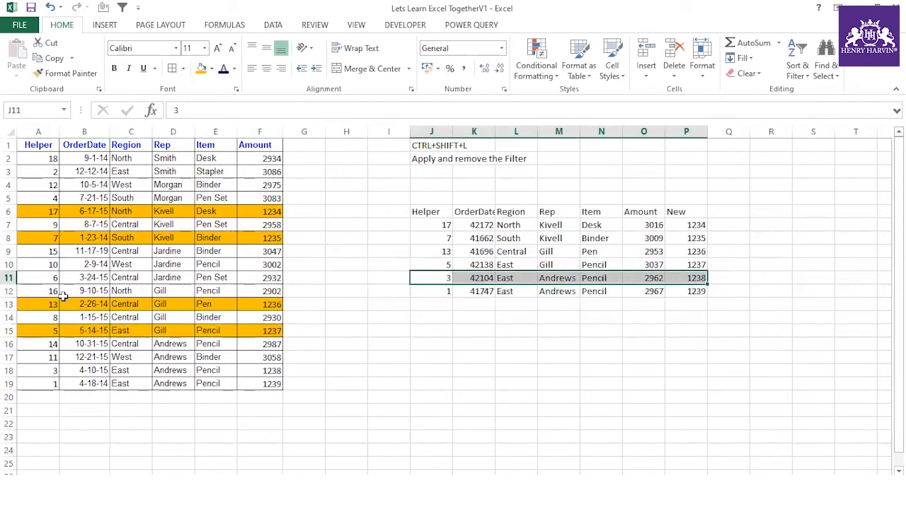
{"action": "left_click_drag", "start_coordinate": [39, 367], "coordinate": [273, 370]}
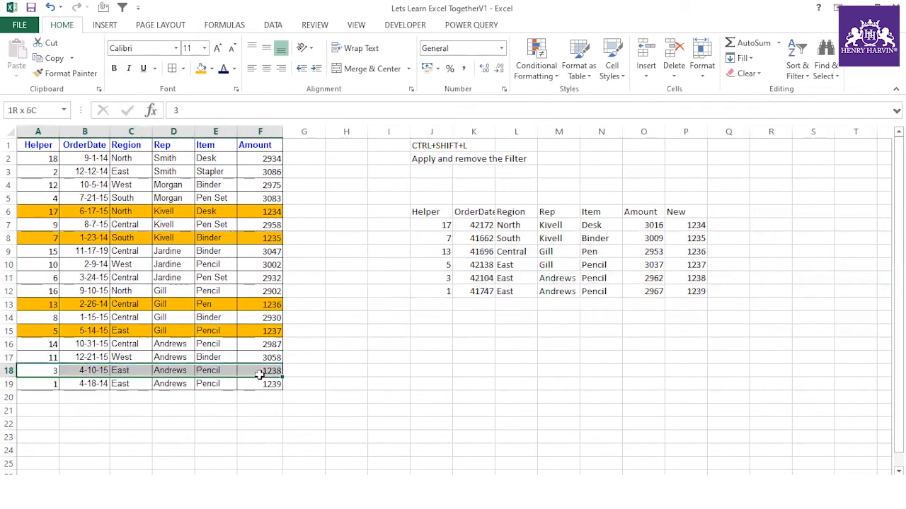
{"action": "left_click", "coordinate": [201, 69]}
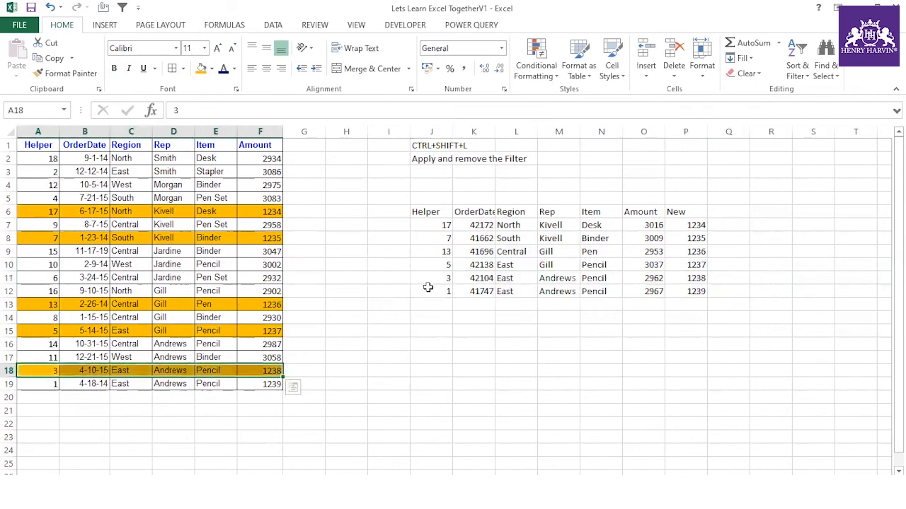
{"action": "left_click_drag", "start_coordinate": [427, 288], "coordinate": [717, 294]}
{"action": "left_click_drag", "start_coordinate": [43, 388], "coordinate": [272, 384]}
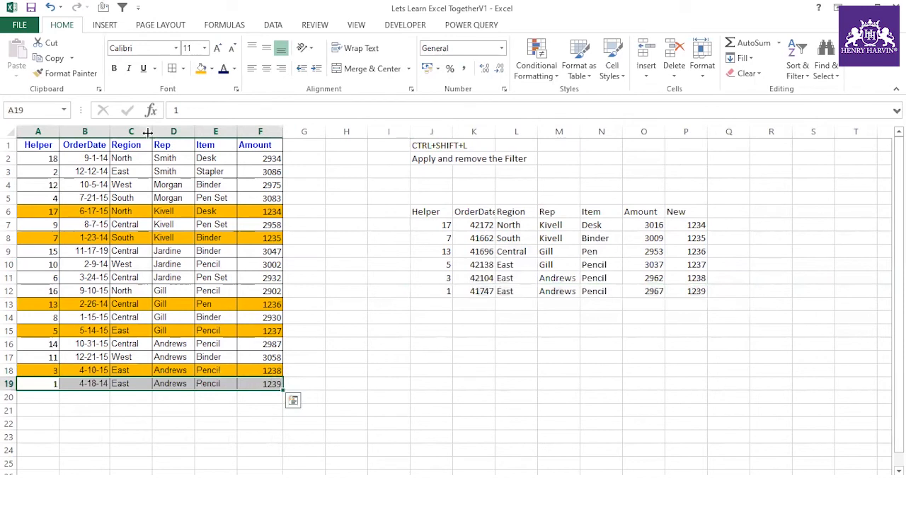
{"action": "left_click", "coordinate": [201, 68]}
- Check the New values 1234–1239 against highlighted rows 6, 8, 13, 15, 18 and 19
{"action": "left_click_drag", "start_coordinate": [697, 225], "coordinate": [693, 290]}
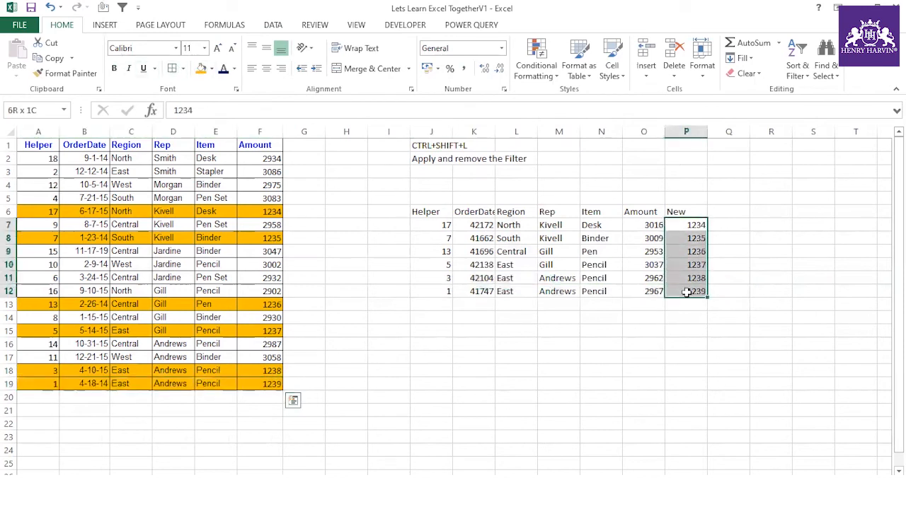
{"action": "left_click", "coordinate": [53, 211]}
{"action": "left_click", "coordinate": [41, 238]}
{"action": "left_click", "coordinate": [40, 304]}
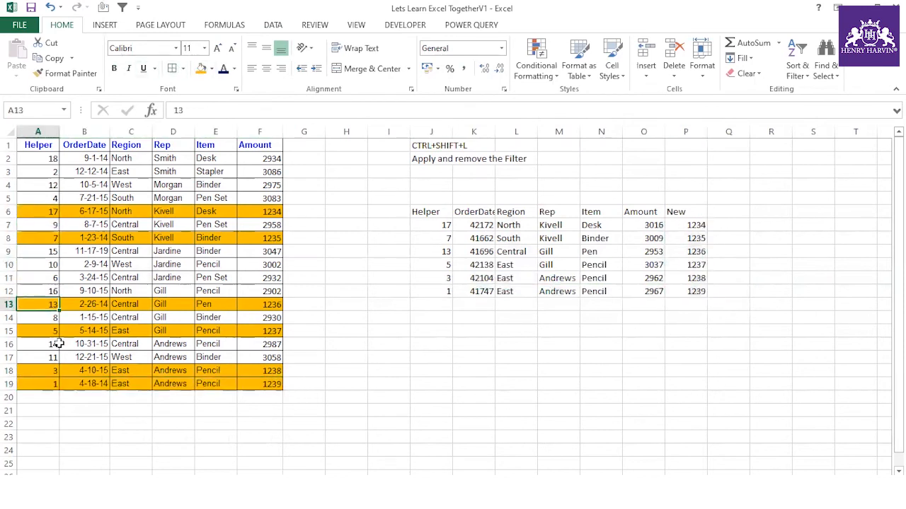
{"action": "left_click", "coordinate": [55, 331]}
{"action": "left_click", "coordinate": [55, 370]}
{"action": "left_click", "coordinate": [62, 386]}
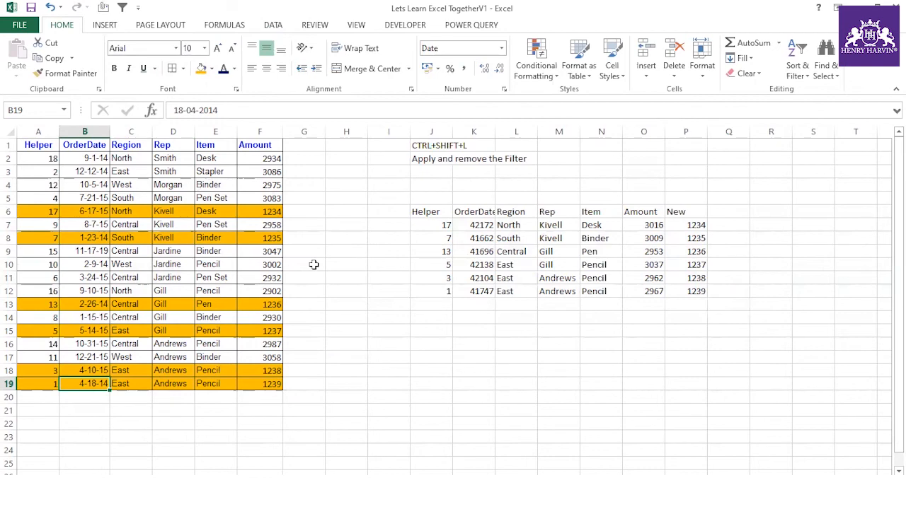
- On the Excel Practice Part 2 sheet, tick the filtered data topic with ü
{"action": "key", "text": "ctrl+Page_Up"}
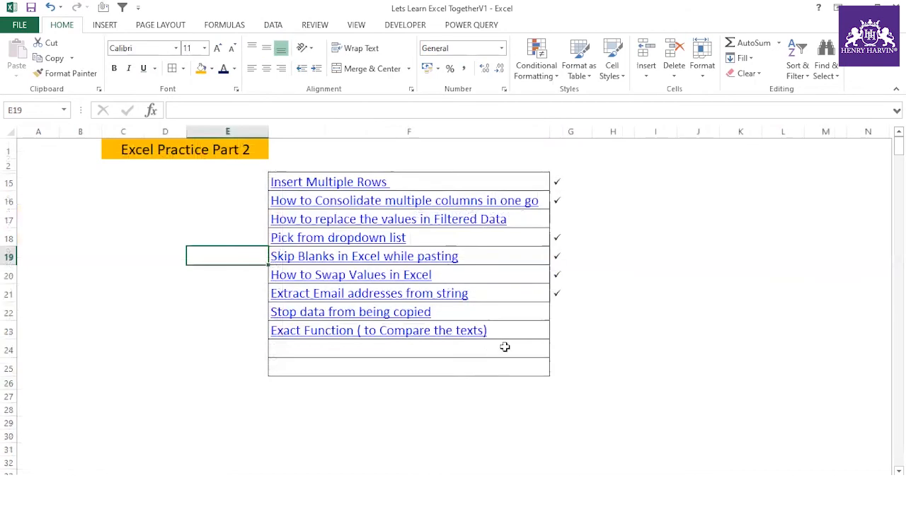
{"action": "left_click", "coordinate": [559, 219]}
{"action": "type", "text": "ü"}
{"action": "left_click", "coordinate": [612, 311]}
{"action": "left_click_drag", "start_coordinate": [559, 312], "coordinate": [562, 326]}
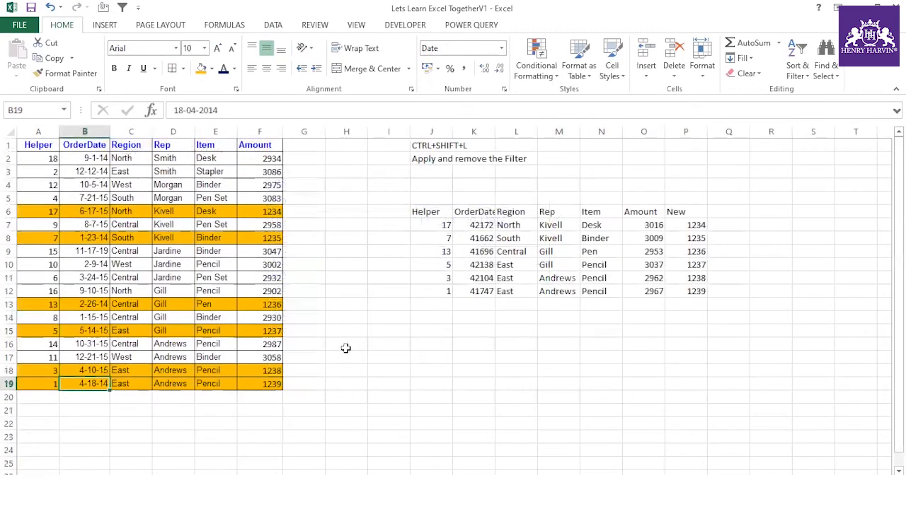
- Enter Excel in H16 and EXCEL in I16
{"action": "left_click", "coordinate": [345, 348]}
{"action": "type", "text": "Ex"}
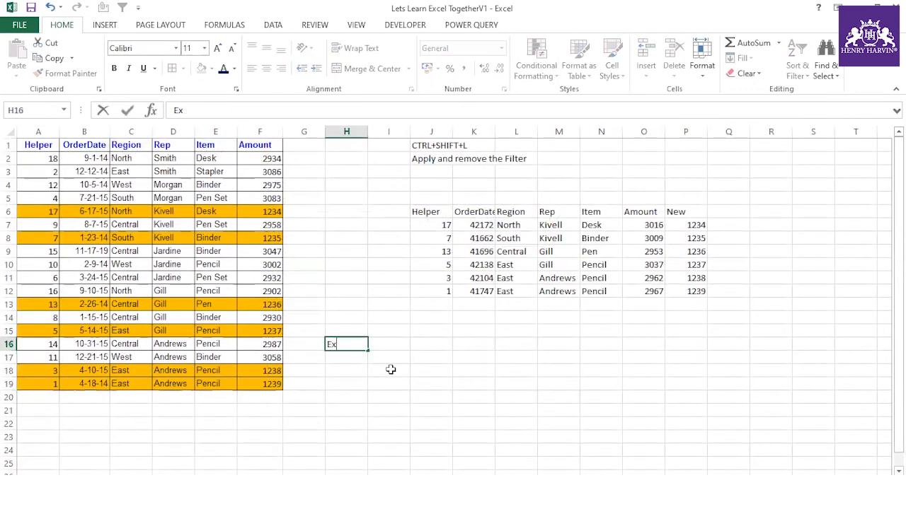
{"action": "type", "text": "cel"}
{"action": "left_click", "coordinate": [390, 344]}
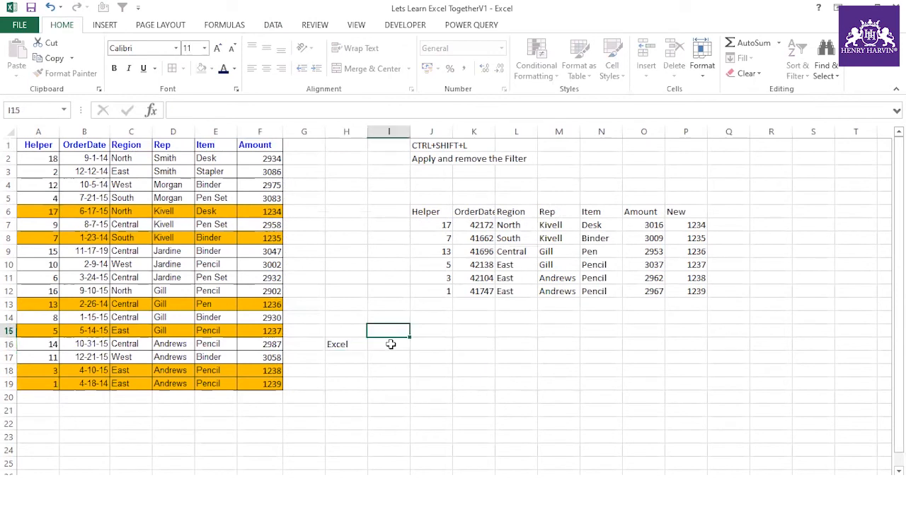
{"action": "double_click", "coordinate": [391, 344]}
{"action": "type", "text": "W"}
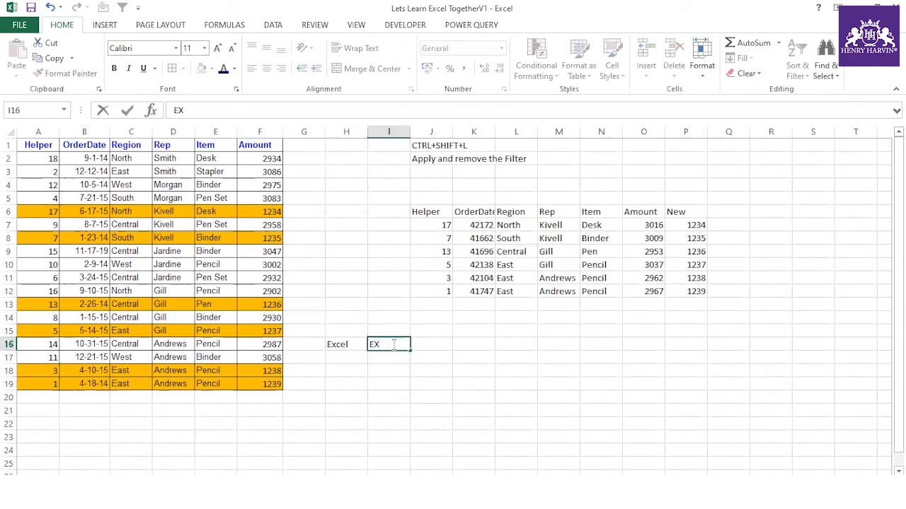
- Enter =H16=I16 in J16, returning TRUE
{"action": "left_click", "coordinate": [432, 342]}
{"action": "type", "text": "="}
{"action": "left_click", "coordinate": [356, 344]}
{"action": "type", "text": "="}
{"action": "left_click", "coordinate": [383, 343]}
{"action": "key", "text": "Return"}
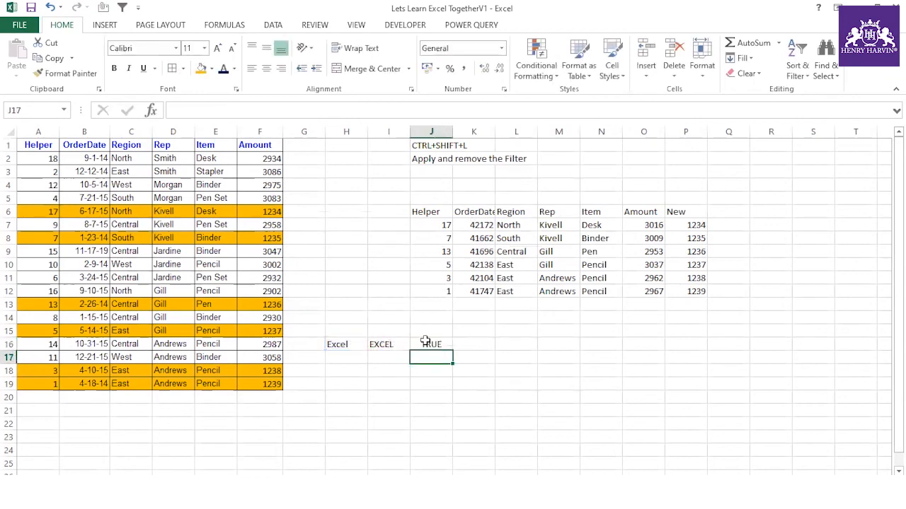
- Enter =EXACT(H16,I16) in J17, returning FALSE
{"action": "scroll", "coordinate": [425, 343], "scroll_direction": "down", "scroll_amount": 2}
{"action": "type", "text": "=EXACT("}
{"action": "left_click", "coordinate": [357, 265]}
{"action": "type", "text": ","}
{"action": "left_click", "coordinate": [375, 265]}
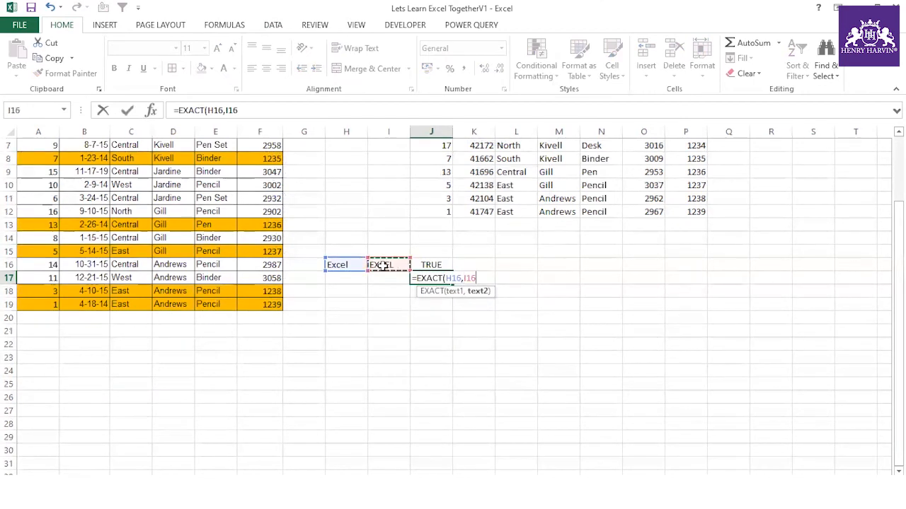
{"action": "type", "text": ")"}
{"action": "key", "text": "Return"}
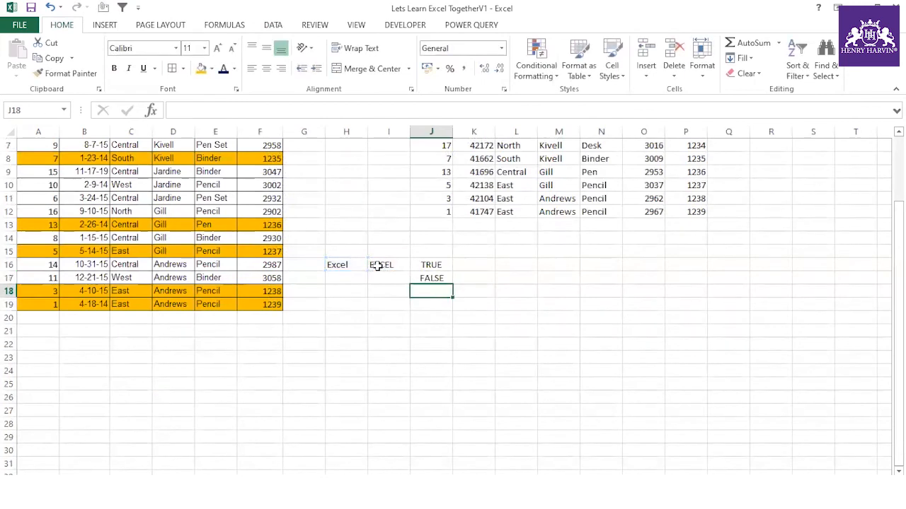
- Review J17, H16 and I16, then start typing a sample name in I21
{"action": "left_click", "coordinate": [426, 277]}
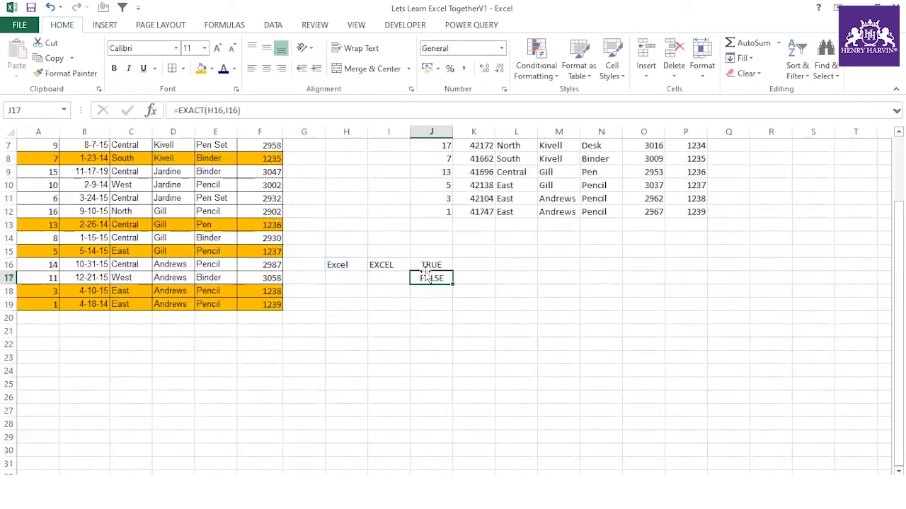
{"action": "left_click", "coordinate": [346, 266]}
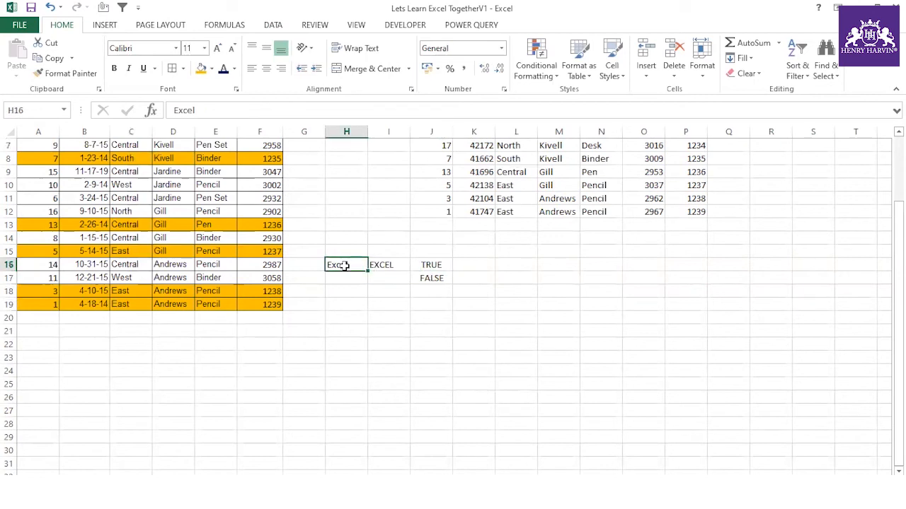
{"action": "left_click", "coordinate": [383, 267]}
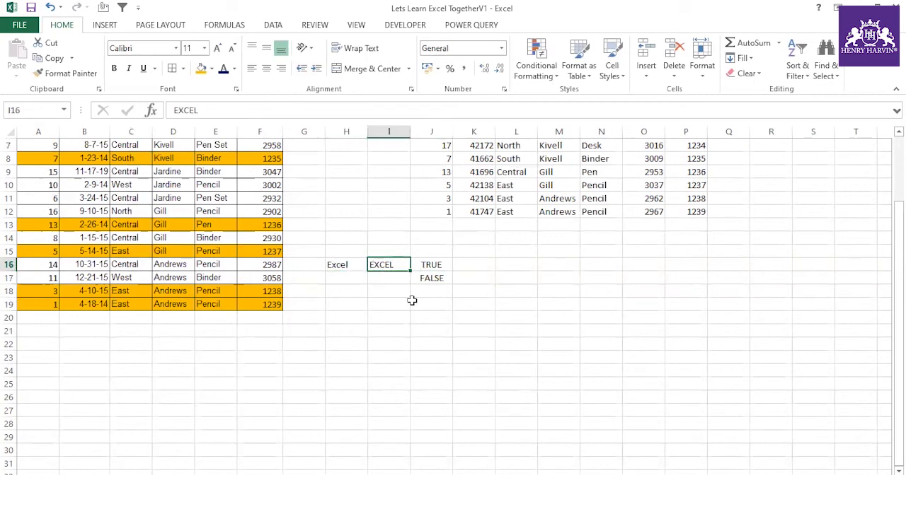
{"action": "left_click", "coordinate": [390, 336]}
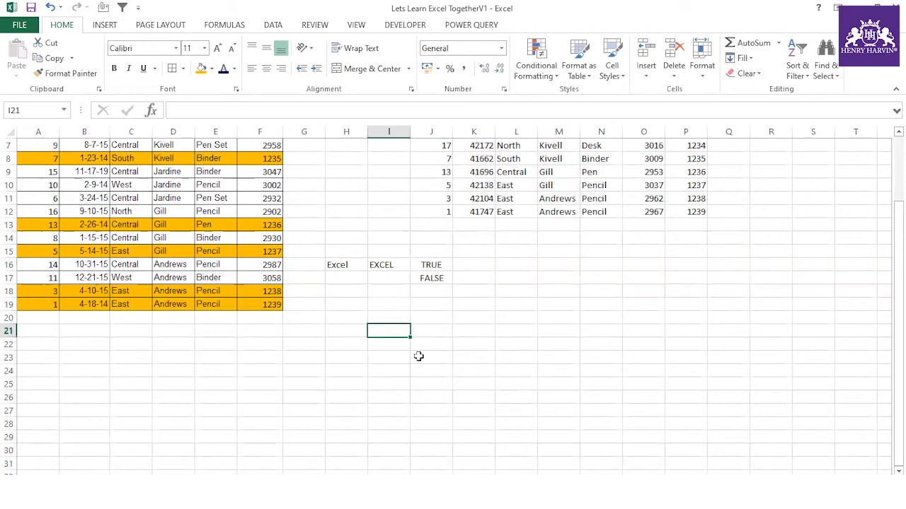
{"action": "type", "text": "Arun"}
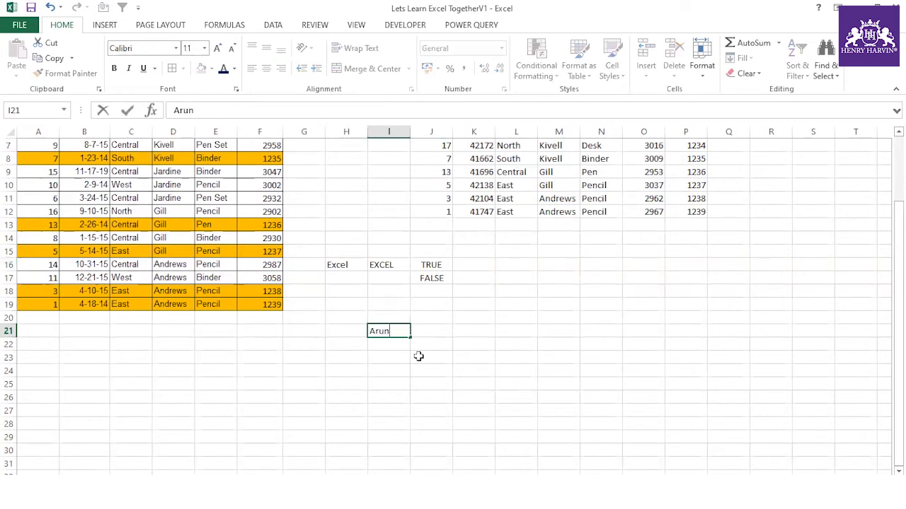
- Confirm the sample name in I21 and enter =UPPER(I21) in J21
{"action": "key", "text": "Return"}
{"action": "left_click", "coordinate": [440, 334]}
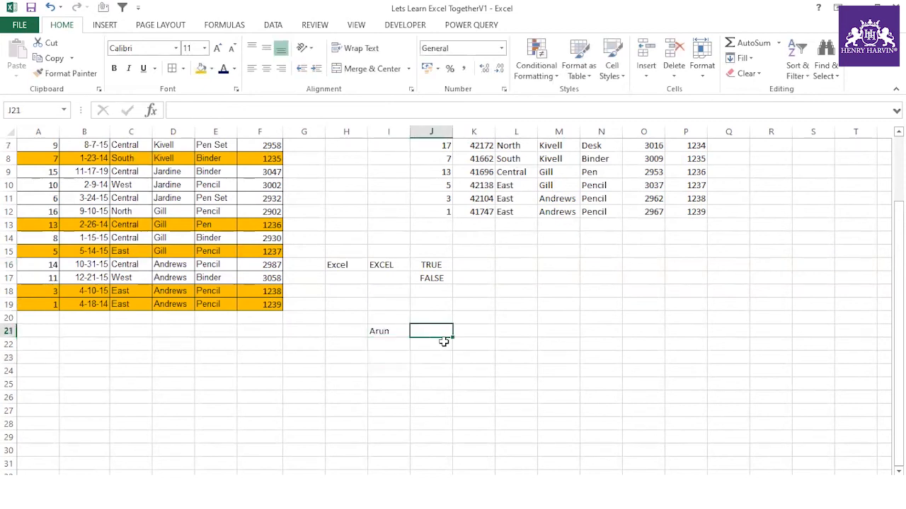
{"action": "type", "text": "=Uppe"}
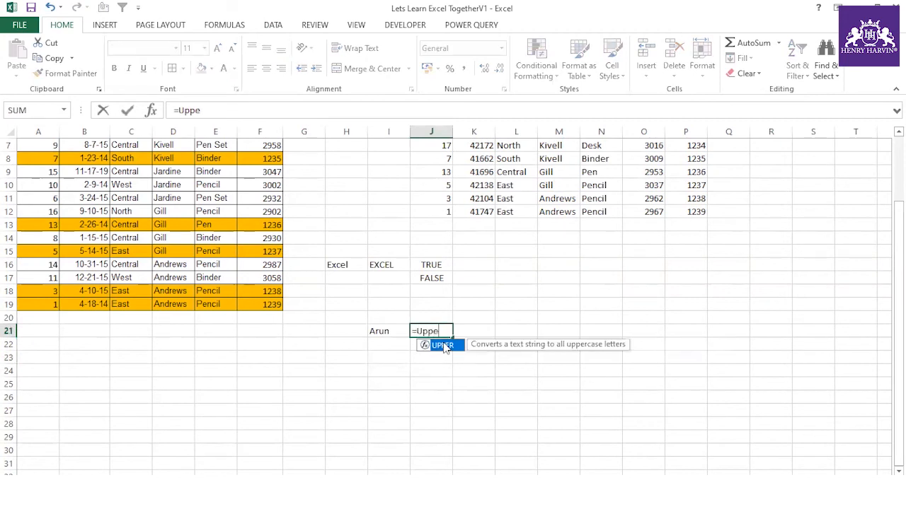
{"action": "type", "text": "r("}
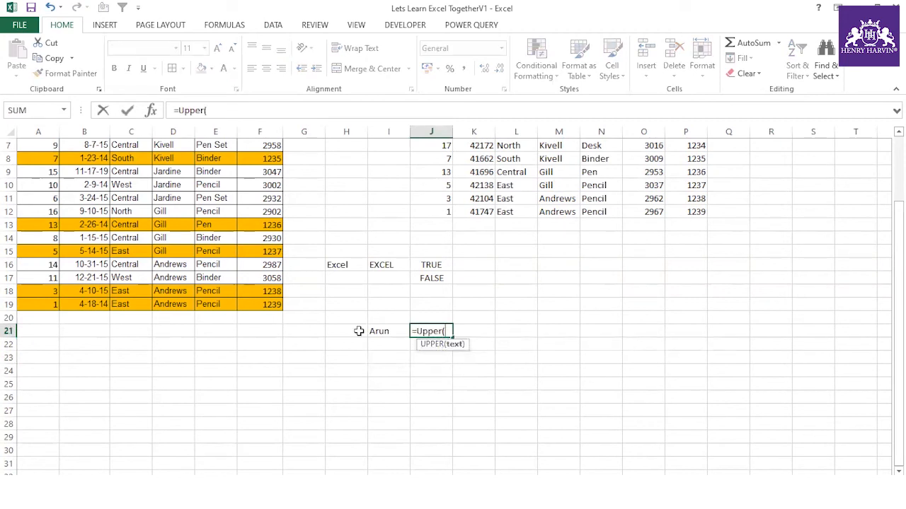
{"action": "left_click", "coordinate": [386, 332]}
{"action": "type", "text": ")"}
{"action": "key", "text": "Return"}
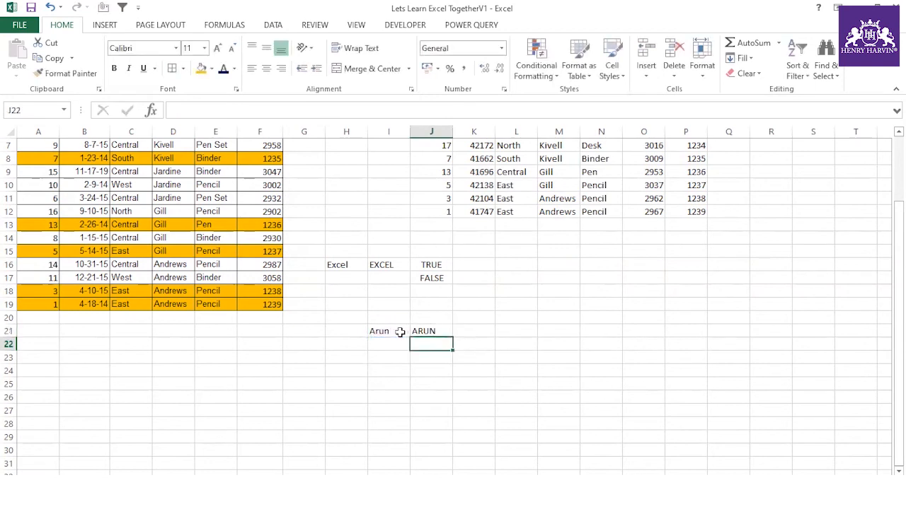
{"action": "left_click", "coordinate": [433, 331]}
- Enter =LOWER(I21) in J22 and =PROPER(J21) in J23
{"action": "left_click", "coordinate": [420, 345]}
{"action": "type", "text": "=Lower"}
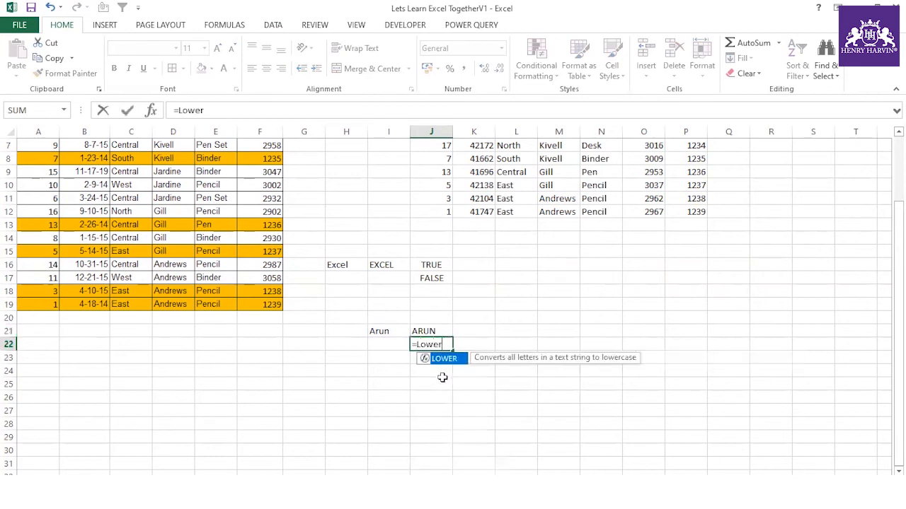
{"action": "type", "text": "("}
{"action": "left_click", "coordinate": [380, 332]}
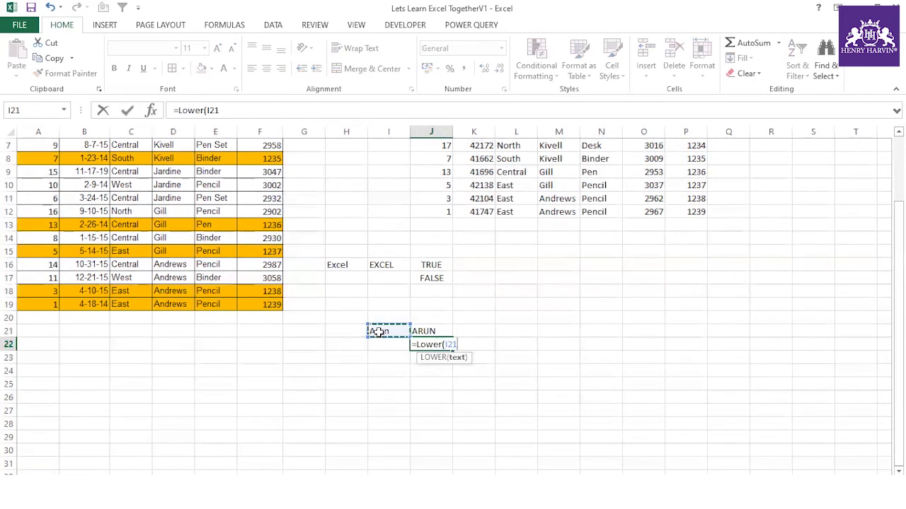
{"action": "type", "text": ")"}
{"action": "key", "text": "Return"}
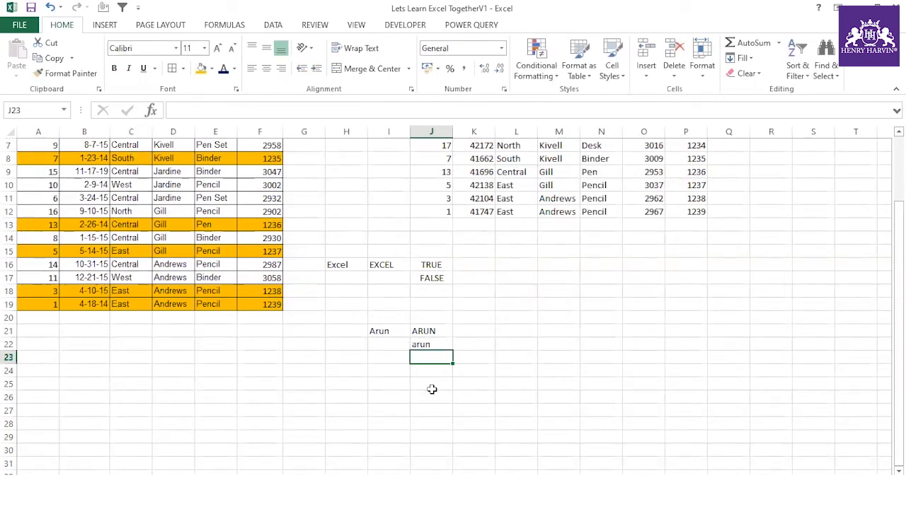
{"action": "type", "text": "=Pr"}
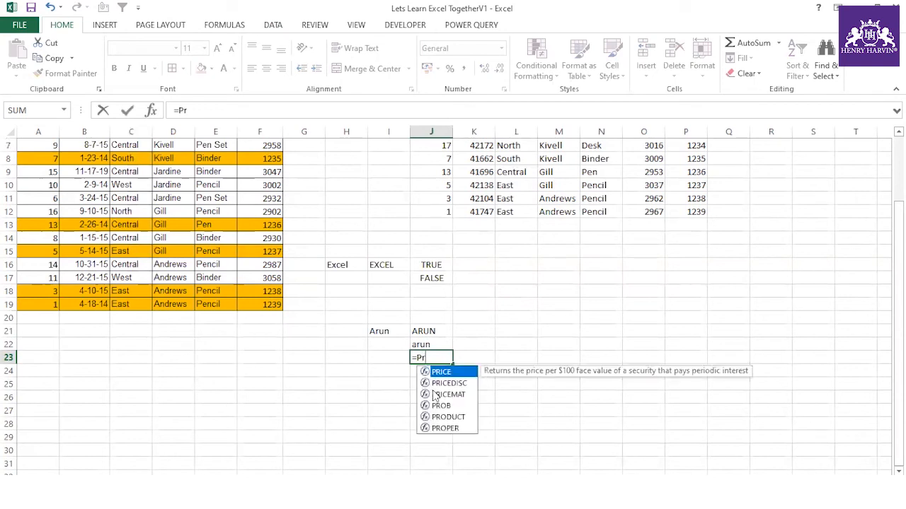
{"action": "type", "text": "oper("}
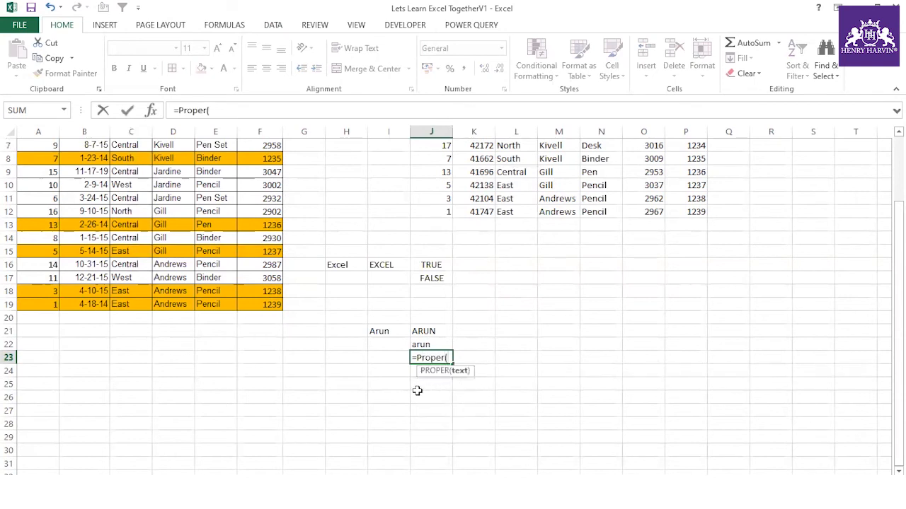
{"action": "left_click", "coordinate": [431, 332]}
{"action": "type", "text": ")"}
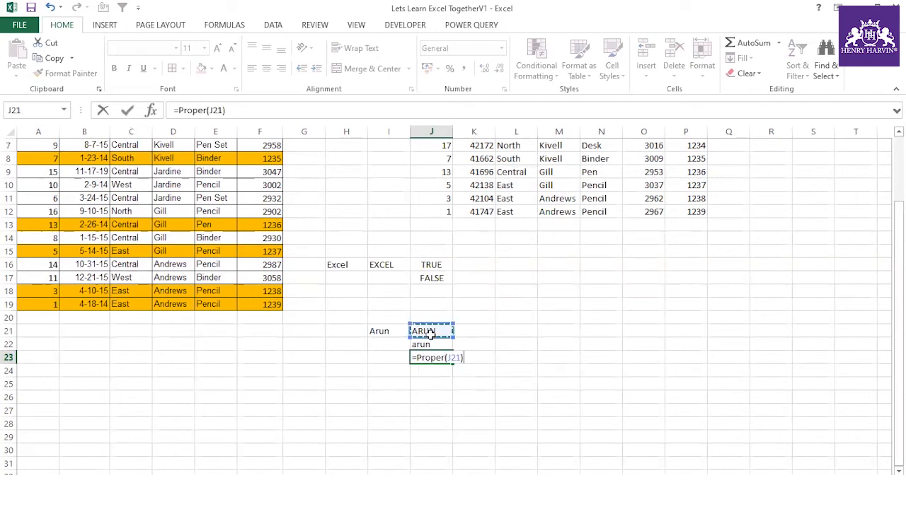
{"action": "key", "text": "Return"}
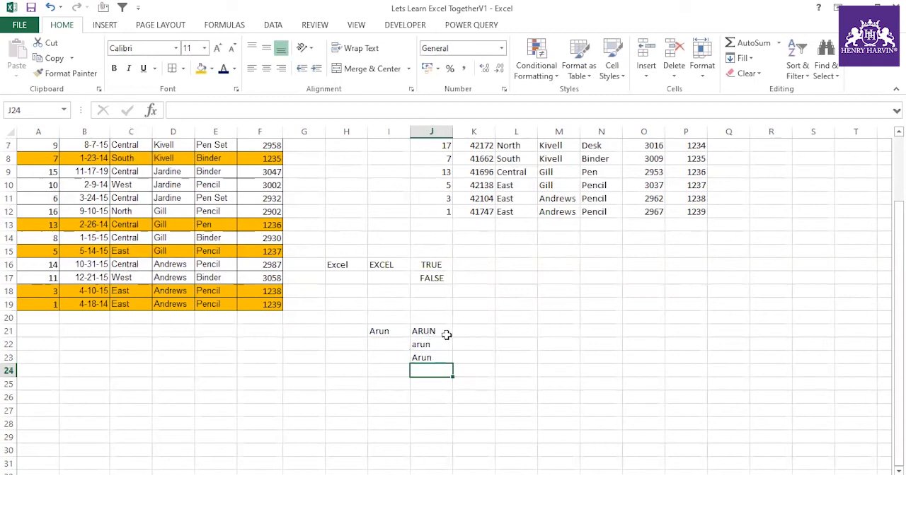
- Review the J16:J23 formulas against H16 and I16, then select the Rep names D7:D19
{"action": "left_click", "coordinate": [439, 331]}
{"action": "left_click", "coordinate": [434, 345]}
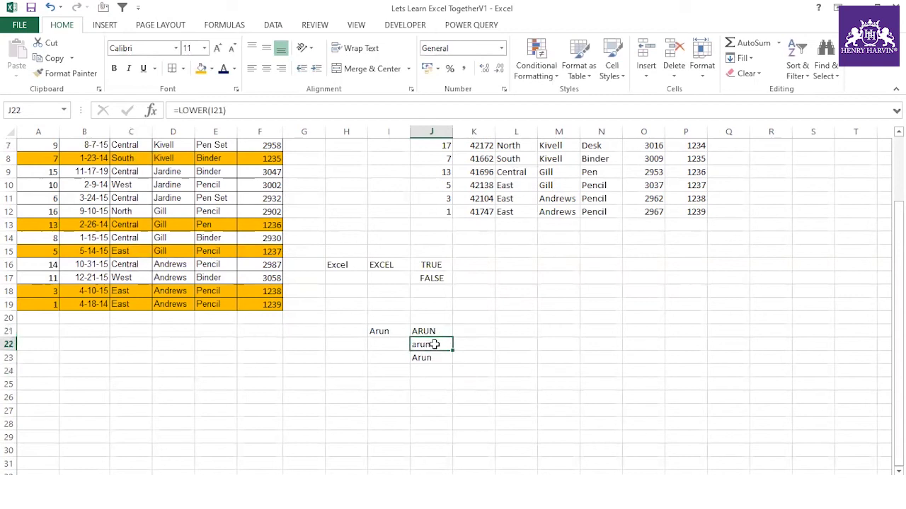
{"action": "left_click", "coordinate": [434, 357]}
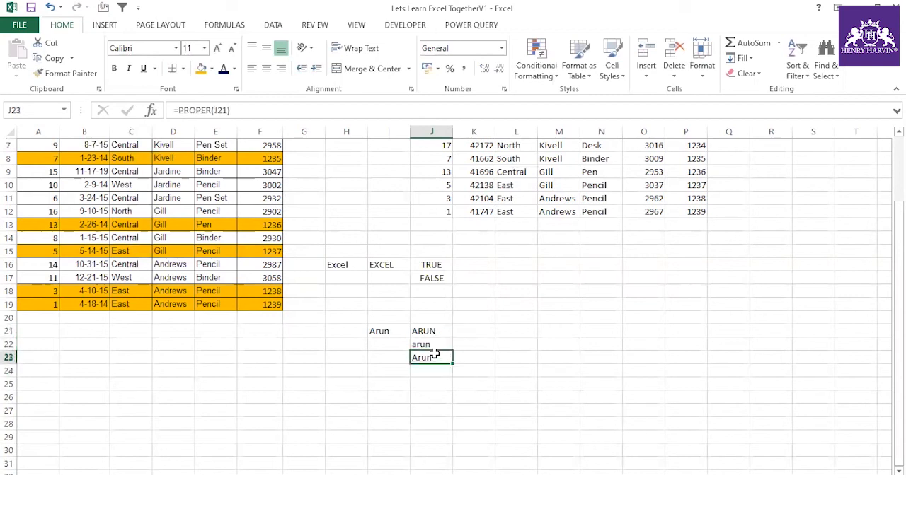
{"action": "left_click", "coordinate": [430, 278]}
{"action": "left_click", "coordinate": [342, 265]}
{"action": "left_click", "coordinate": [382, 265]}
{"action": "left_click", "coordinate": [351, 264]}
{"action": "left_click", "coordinate": [394, 265]}
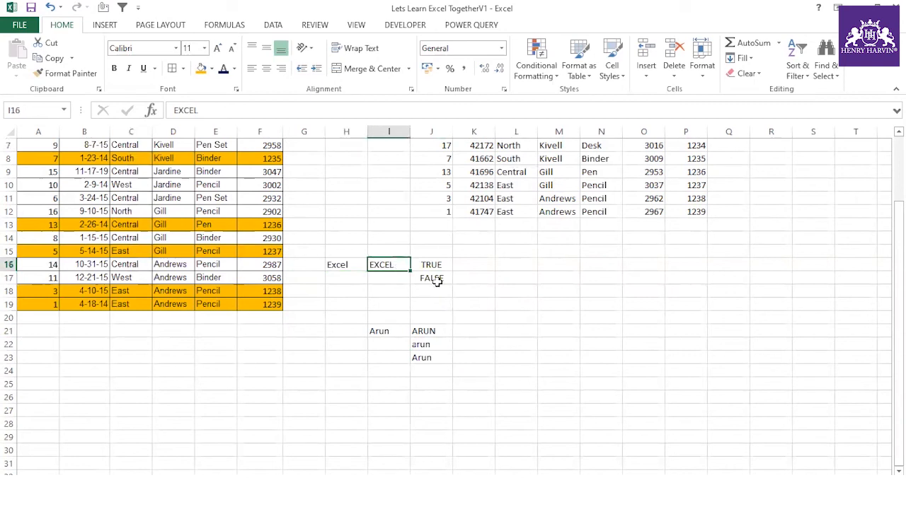
{"action": "left_click", "coordinate": [435, 278]}
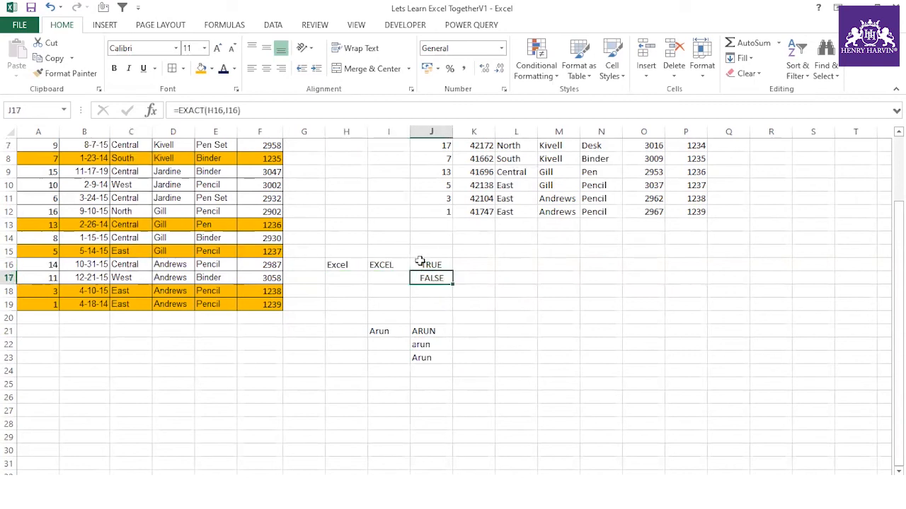
{"action": "left_click", "coordinate": [348, 265]}
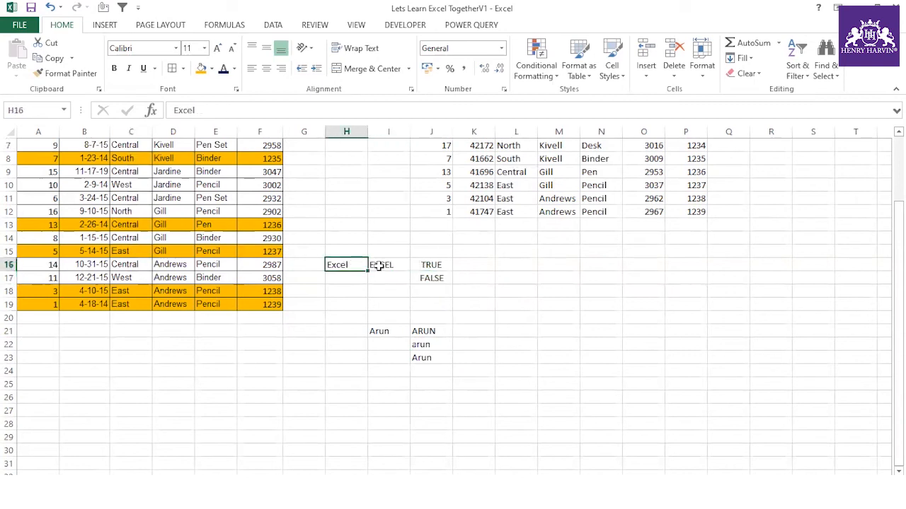
{"action": "left_click", "coordinate": [382, 265]}
{"action": "left_click", "coordinate": [431, 265]}
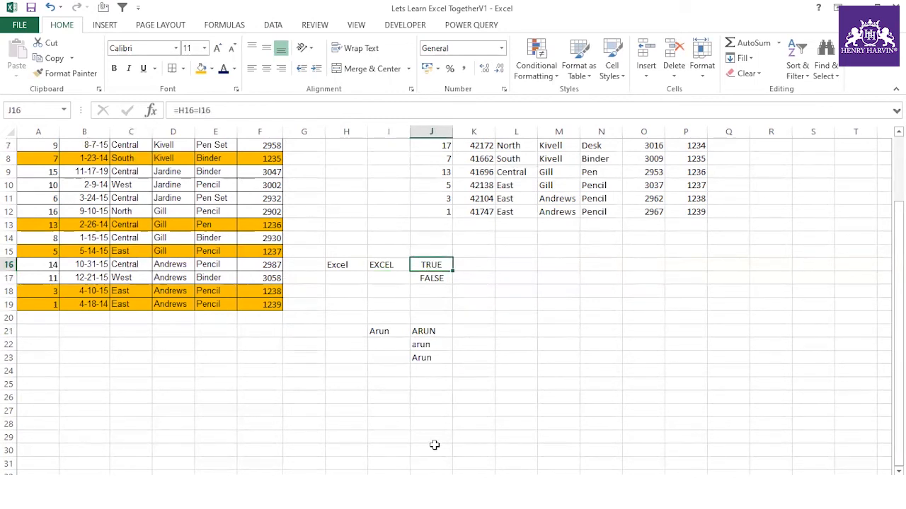
{"action": "left_click_drag", "start_coordinate": [175, 148], "coordinate": [174, 300]}
- Paste the Rep names into B31 and again into C31
{"action": "key", "text": "ctrl+c"}
{"action": "scroll", "coordinate": [155, 304], "scroll_direction": "down", "scroll_amount": 5}
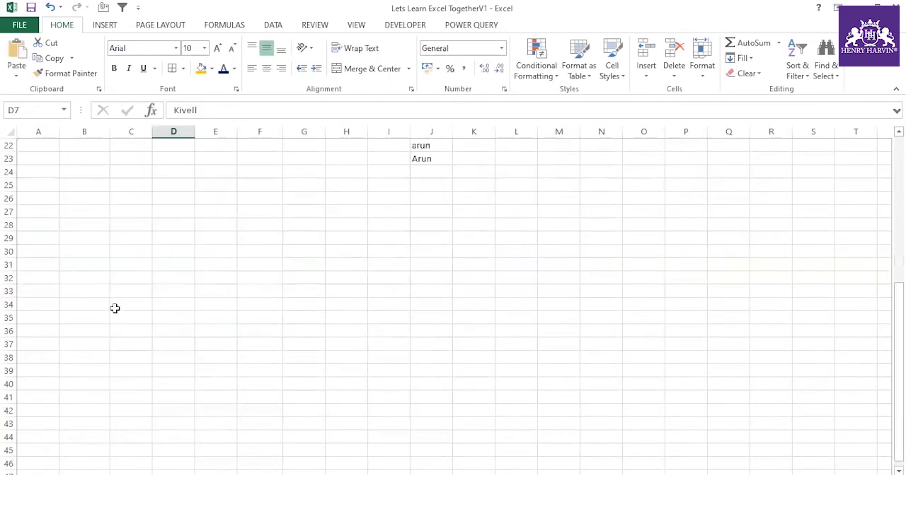
{"action": "left_click", "coordinate": [99, 266]}
{"action": "key", "text": "ctrl+v"}
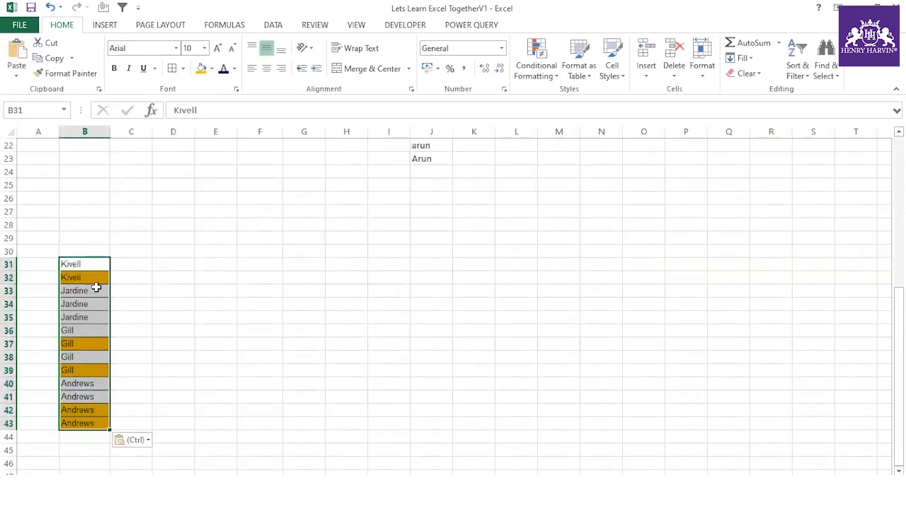
{"action": "left_click", "coordinate": [122, 265]}
{"action": "key", "text": "ctrl+v"}
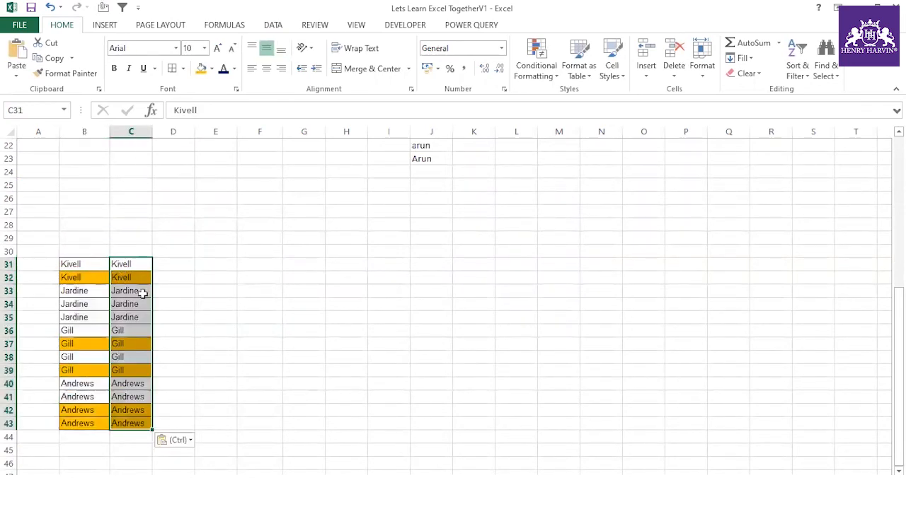
- Append 1 to the names in C33, C34 and C35
{"action": "double_click", "coordinate": [145, 292]}
{"action": "type", "text": "1"}
{"action": "double_click", "coordinate": [145, 306]}
{"action": "type", "text": "1"}
{"action": "double_click", "coordinate": [144, 316]}
{"action": "type", "text": "1"}
{"action": "left_click", "coordinate": [190, 346]}
- Enter the comparison =B31=C31 in D31
{"action": "left_click", "coordinate": [176, 265]}
{"action": "type", "text": "="}
{"action": "left_click", "coordinate": [90, 265]}
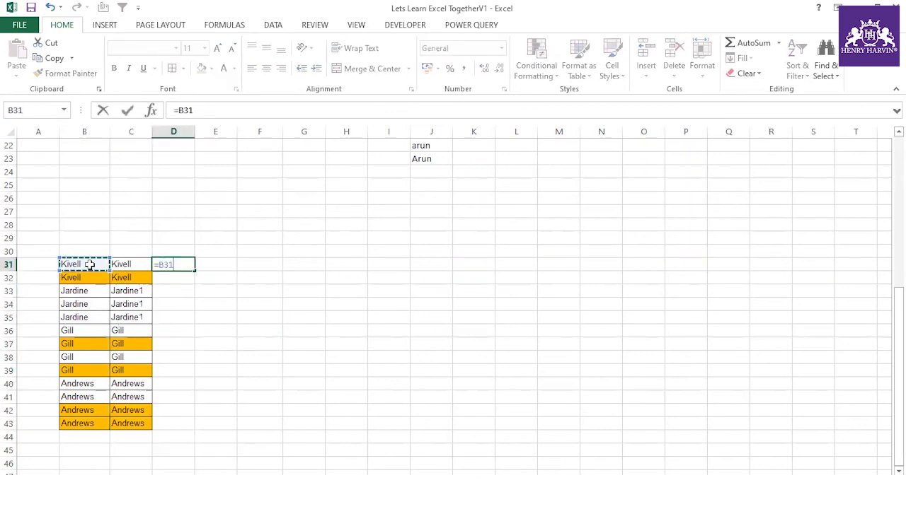
{"action": "type", "text": "="}
{"action": "left_click", "coordinate": [121, 265]}
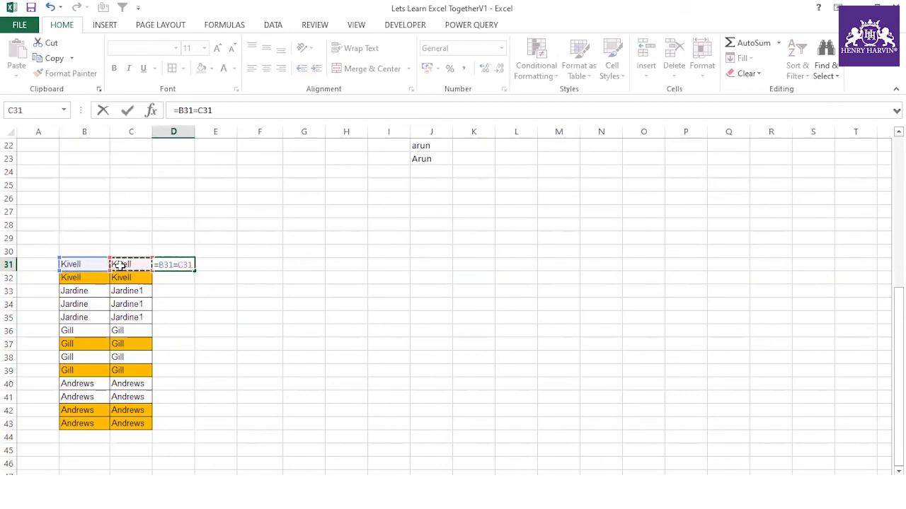
{"action": "key", "text": "Return"}
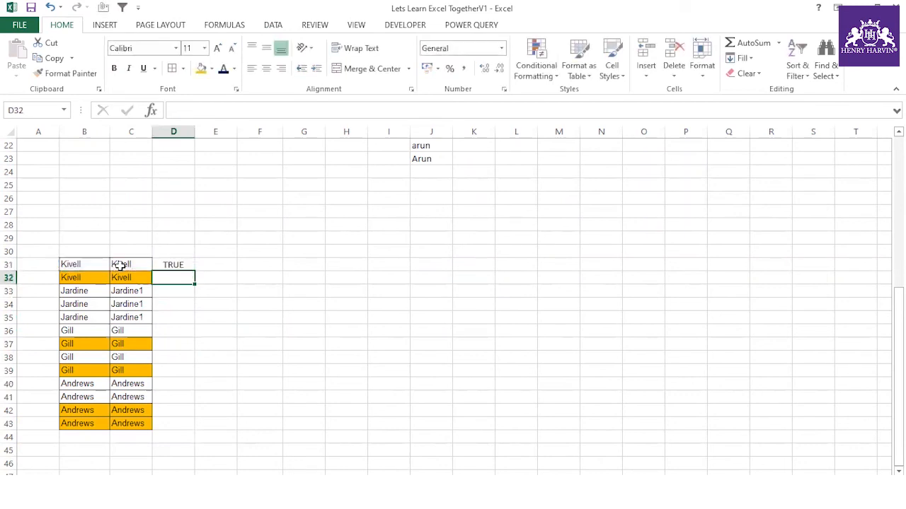
- Fill the comparison down to D43 and check the TRUE/FALSE results
{"action": "left_click", "coordinate": [166, 262]}
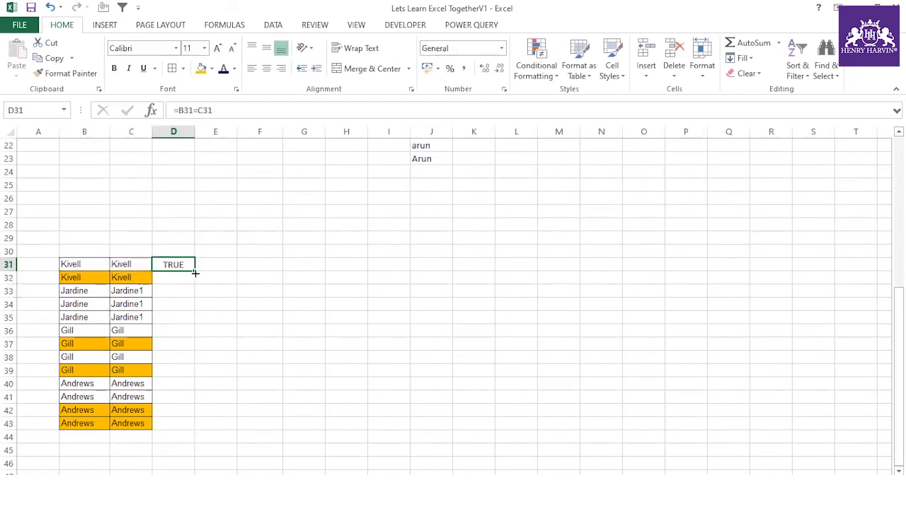
{"action": "double_click", "coordinate": [194, 272]}
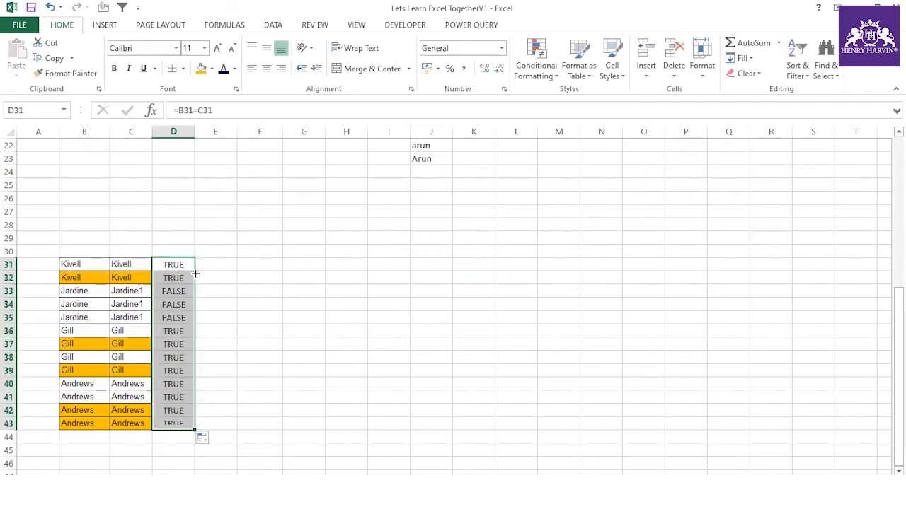
{"action": "left_click", "coordinate": [134, 330]}
{"action": "left_click", "coordinate": [172, 332]}
{"action": "left_click", "coordinate": [169, 386]}
{"action": "left_click", "coordinate": [169, 412]}
{"action": "left_click", "coordinate": [172, 427]}
{"action": "left_click", "coordinate": [169, 358]}
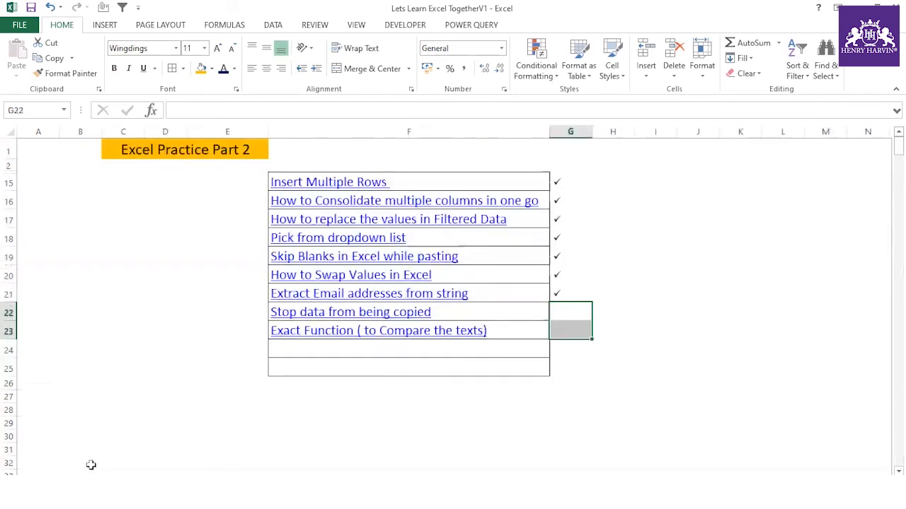
- Tick the Exact Function topic with a Wingdings ü, then select the Stop data row's tick cell
{"action": "left_click", "coordinate": [565, 383]}
{"action": "left_click", "coordinate": [555, 333]}
{"action": "type", "text": "ü"}
{"action": "left_click", "coordinate": [470, 313]}
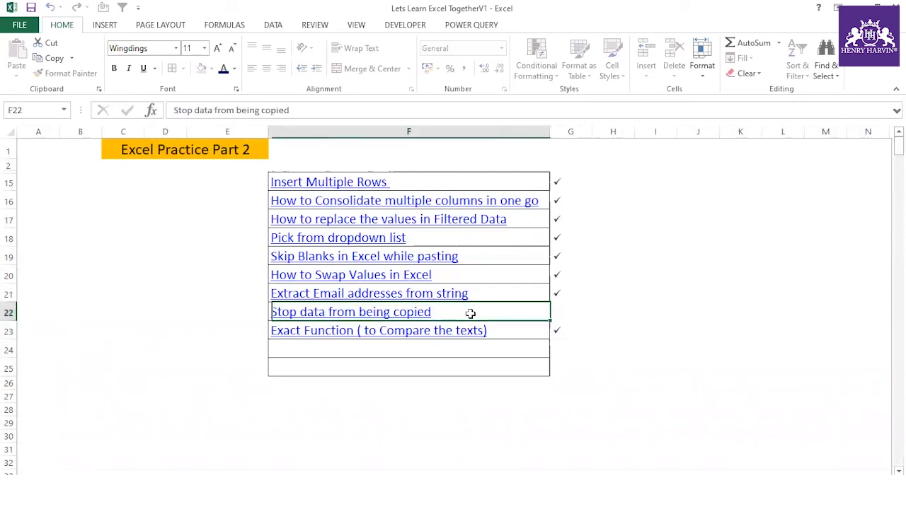
{"action": "left_click", "coordinate": [573, 312]}
{"action": "left_click", "coordinate": [224, 328]}
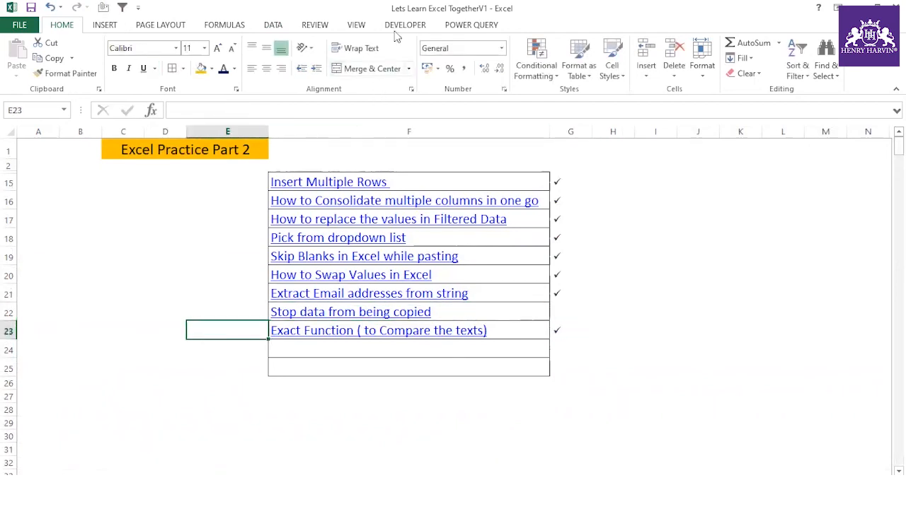
- View the Sheet1 (Index) code in the Visual Basic editor, then return to Excel
{"action": "left_click", "coordinate": [401, 25]}
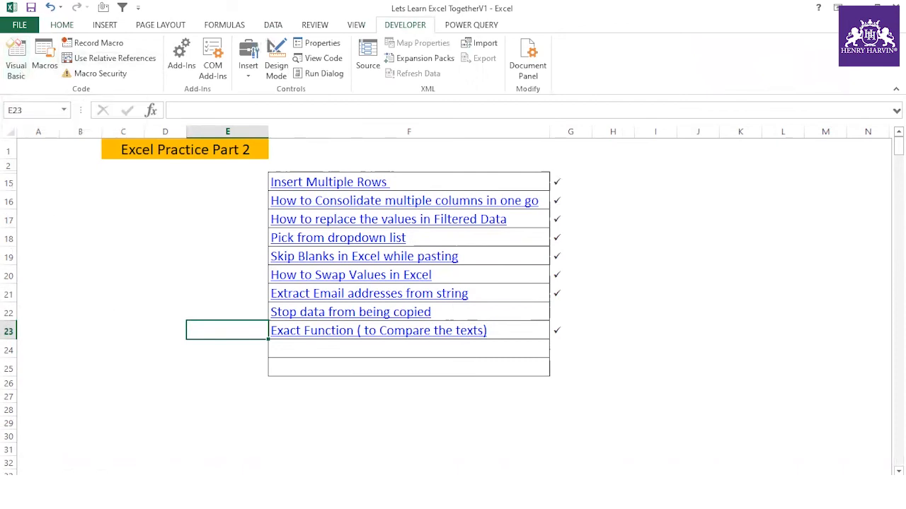
{"action": "left_click", "coordinate": [17, 71]}
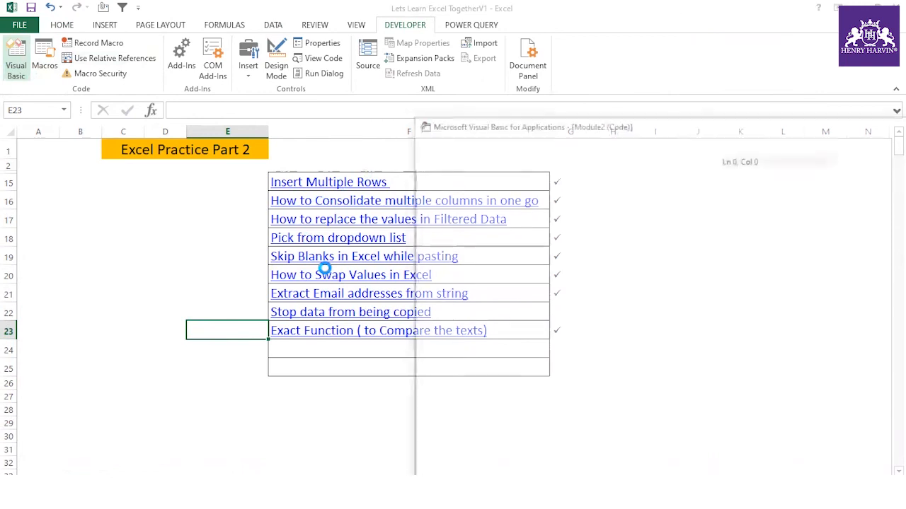
{"action": "double_click", "coordinate": [486, 217]}
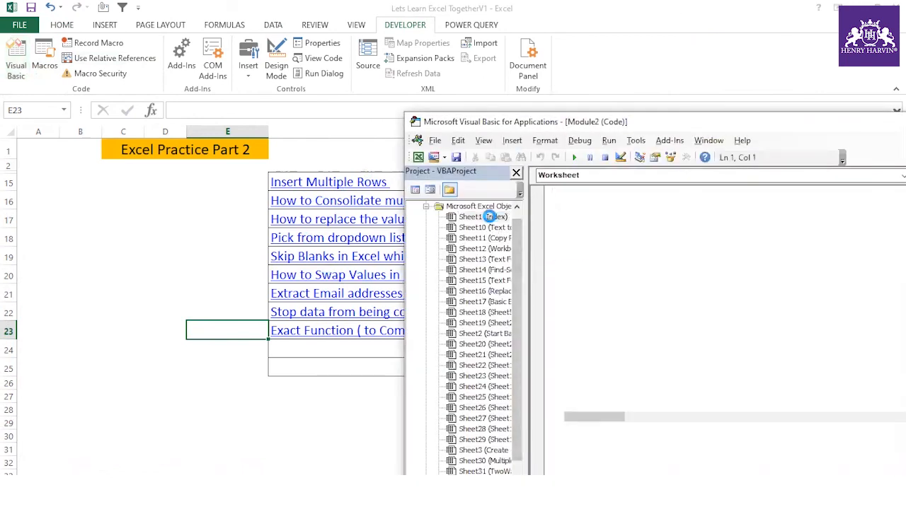
{"action": "left_click_drag", "start_coordinate": [580, 122], "coordinate": [261, 76]}
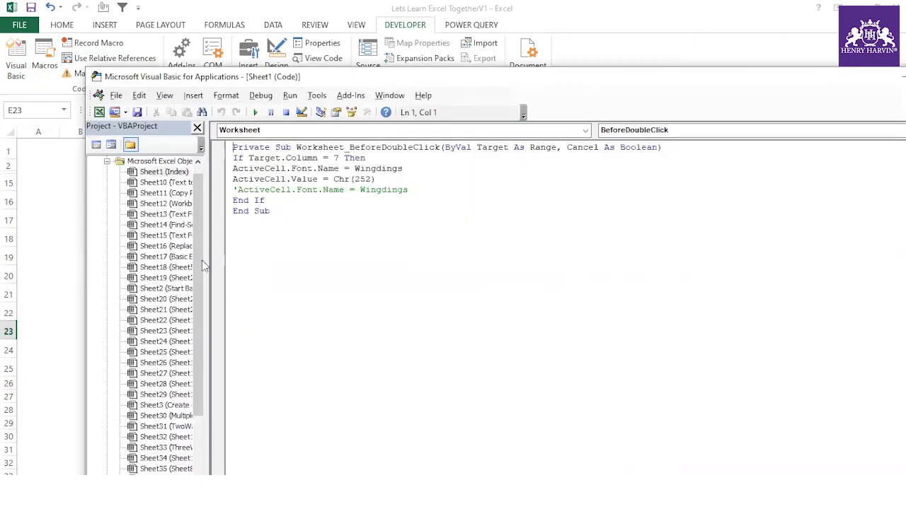
{"action": "left_click", "coordinate": [39, 255]}
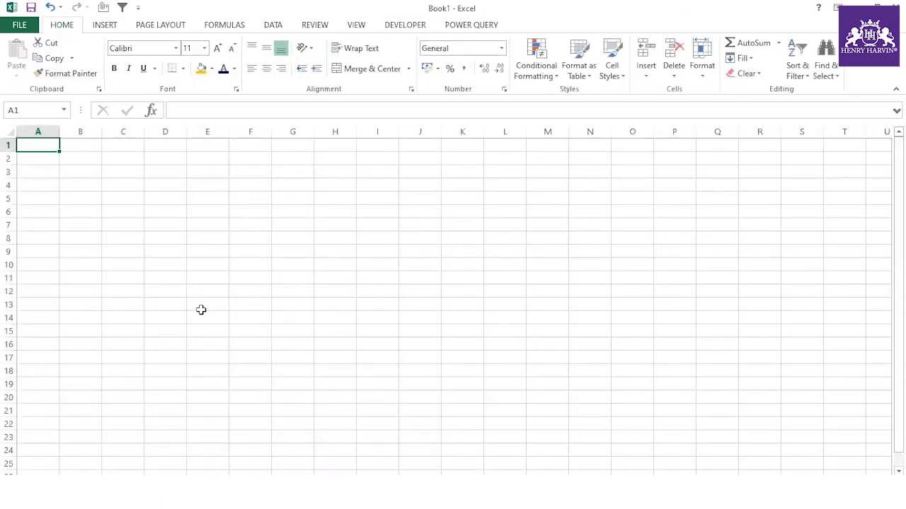
- Save Book1 on the Desktop as test1 in Excel Macro-Enabled Workbook format
{"action": "left_click", "coordinate": [208, 276]}
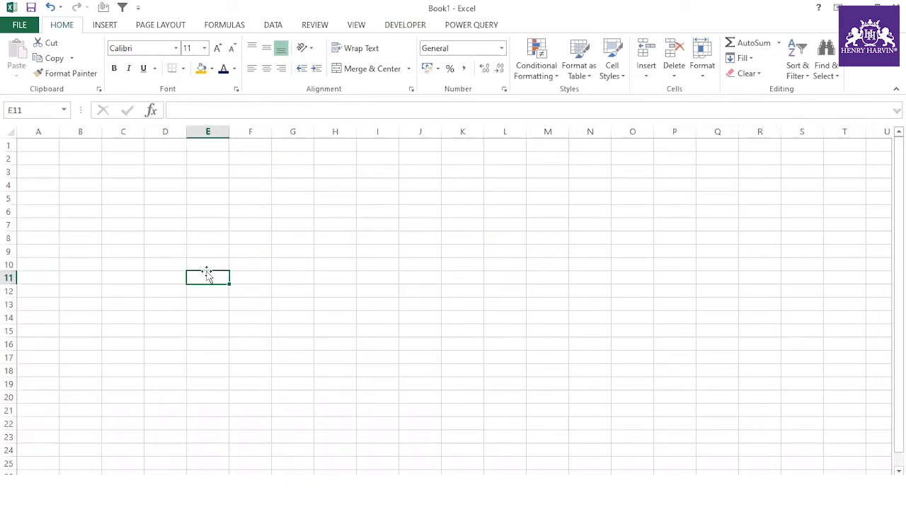
{"action": "key", "text": "F12"}
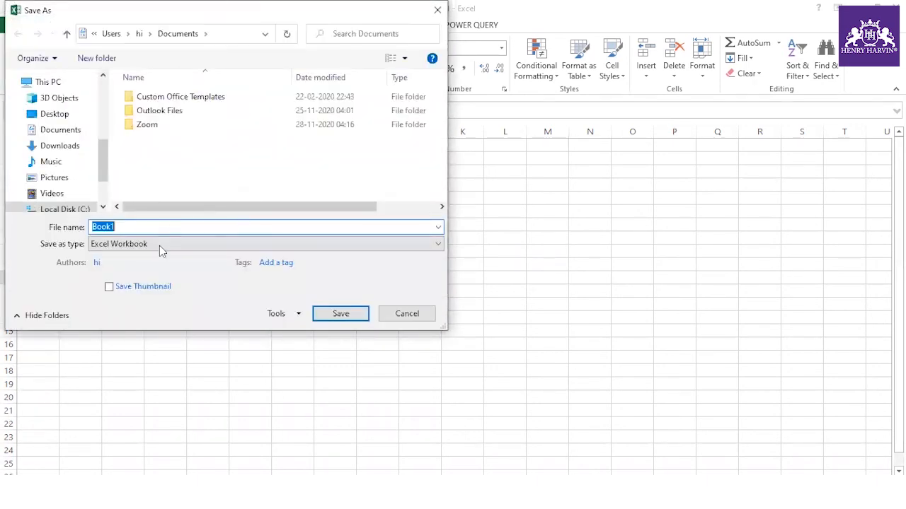
{"action": "left_click", "coordinate": [165, 244]}
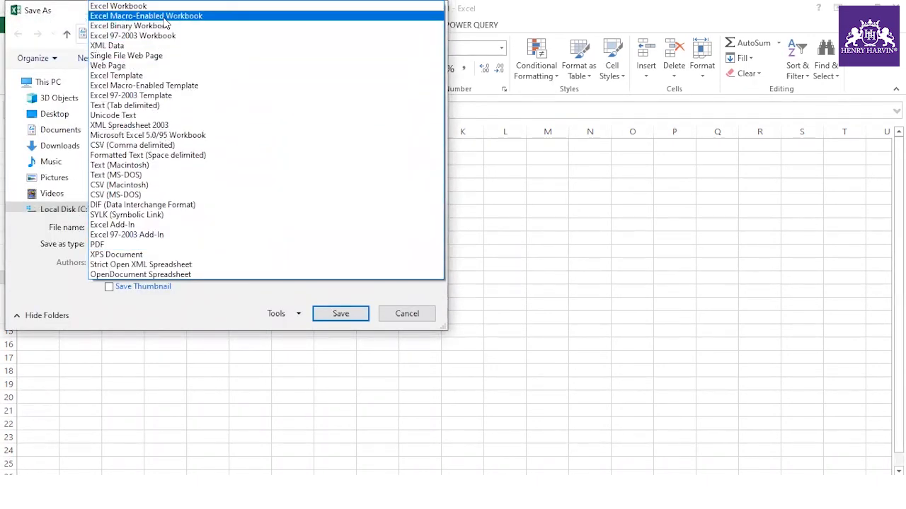
{"action": "left_click", "coordinate": [164, 17]}
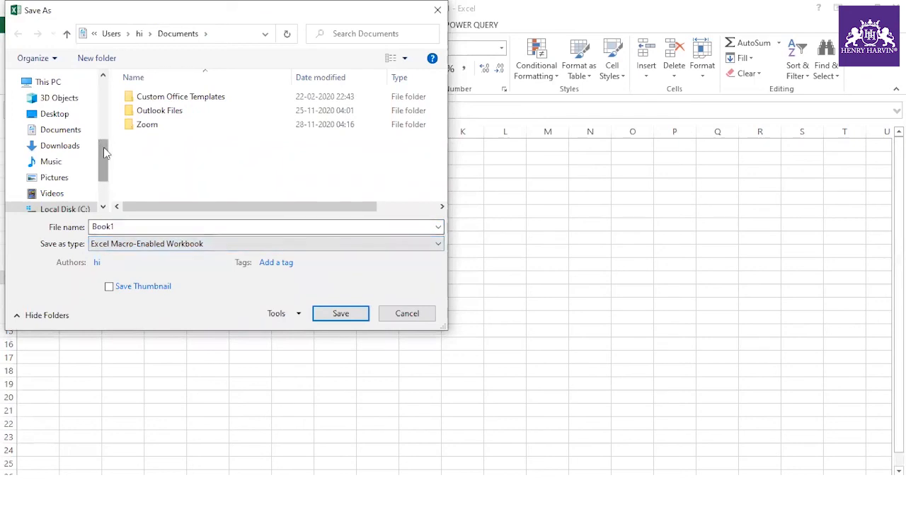
{"action": "scroll", "coordinate": [103, 147], "scroll_direction": "up", "scroll_amount": 3}
{"action": "left_click", "coordinate": [63, 190]}
{"action": "type", "text": "test1"}
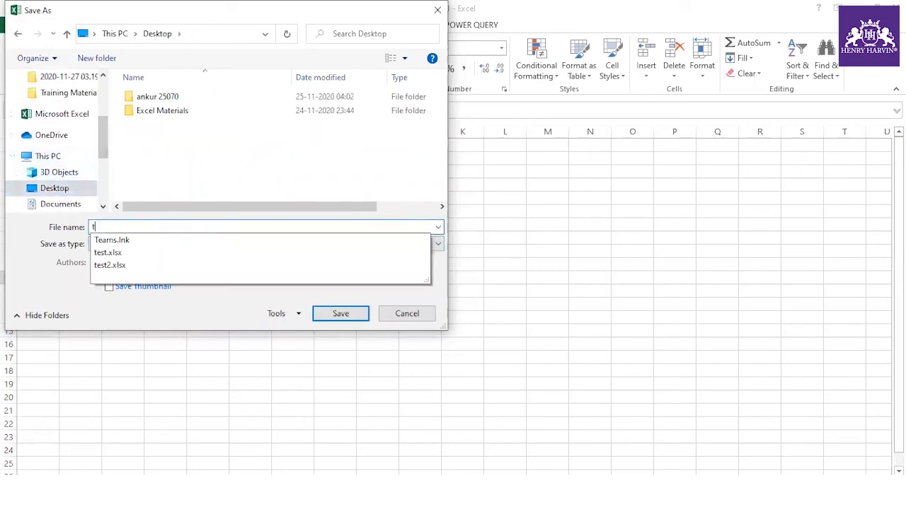
{"action": "left_click", "coordinate": [332, 313]}
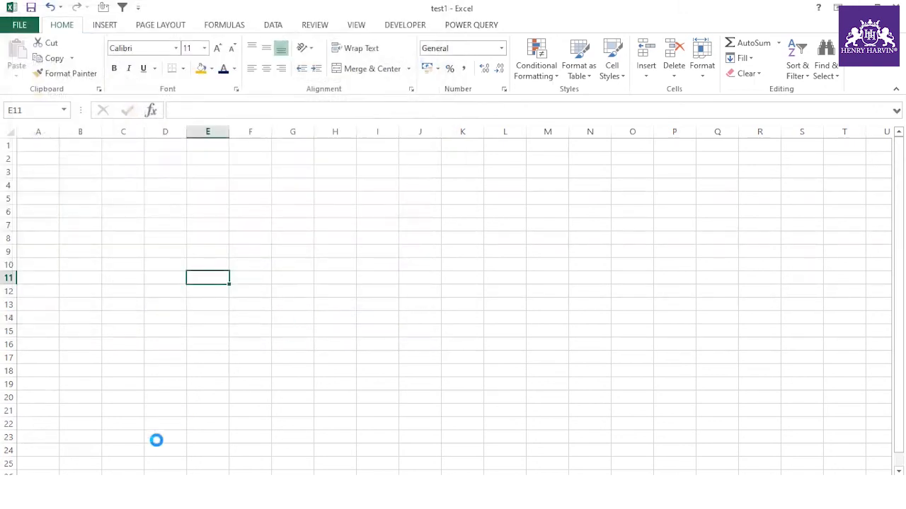
- Enter sample values ewe, erer, 4554, 5656, 66 and 665 into C6, D10, F7, F12, I10, J6
{"action": "left_click", "coordinate": [135, 212]}
{"action": "type", "text": "ewe"}
{"action": "left_click", "coordinate": [151, 265]}
{"action": "type", "text": "erer"}
{"action": "left_click", "coordinate": [247, 227]}
{"action": "type", "text": "4554"}
{"action": "left_click", "coordinate": [259, 265]}
{"action": "left_click", "coordinate": [264, 290]}
{"action": "type", "text": "5656"}
{"action": "left_click", "coordinate": [377, 265]}
{"action": "type", "text": "66"}
{"action": "left_click", "coordinate": [406, 214]}
{"action": "type", "text": "665"}
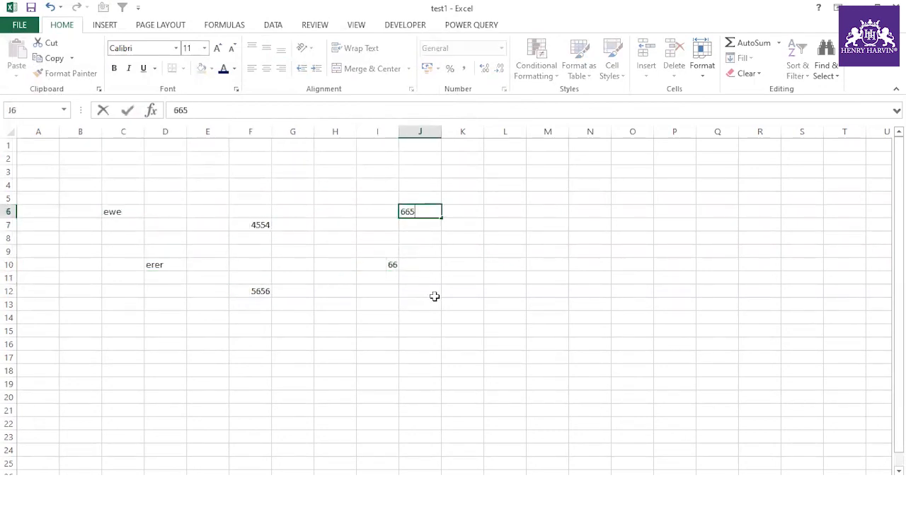
{"action": "left_click", "coordinate": [433, 303]}
- Open the Visual Basic editor and arrange its window so test1's project is visible
{"action": "left_click", "coordinate": [405, 25]}
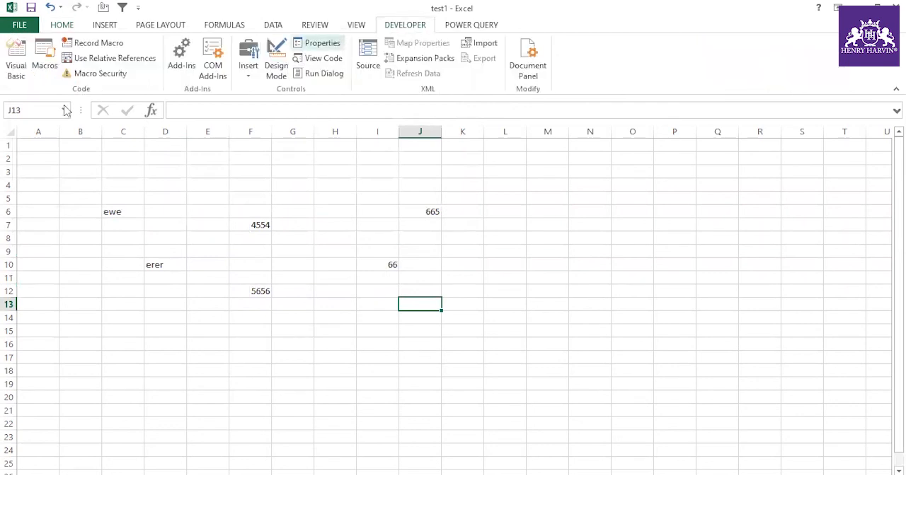
{"action": "left_click", "coordinate": [15, 60]}
{"action": "left_click", "coordinate": [31, 235]}
{"action": "left_click", "coordinate": [177, 236]}
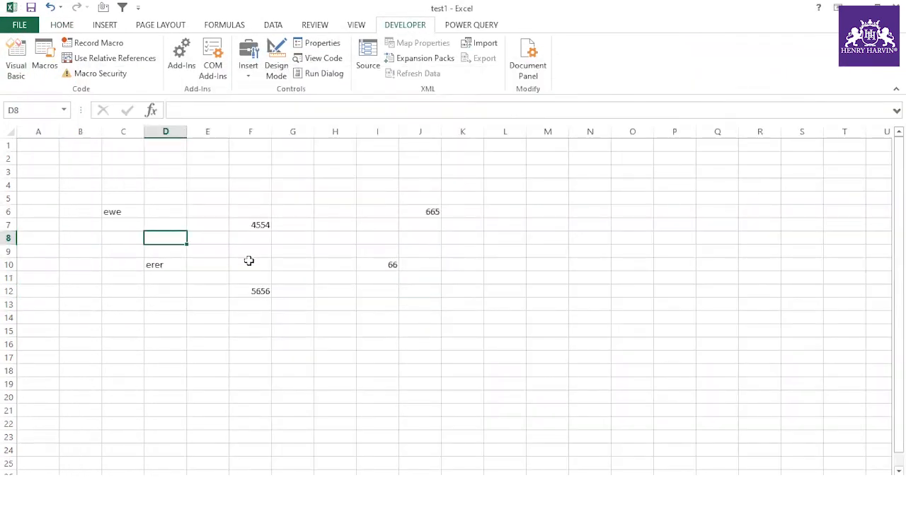
{"action": "key", "text": "alt+F11"}
{"action": "left_click_drag", "start_coordinate": [203, 271], "coordinate": [207, 230]}
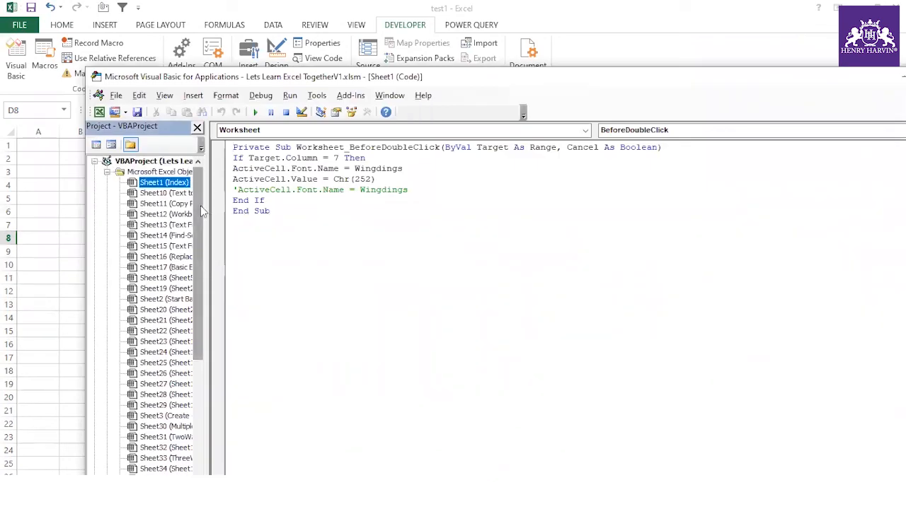
{"action": "left_click_drag", "start_coordinate": [241, 71], "coordinate": [237, 9]}
{"action": "left_click_drag", "start_coordinate": [205, 145], "coordinate": [200, 311]}
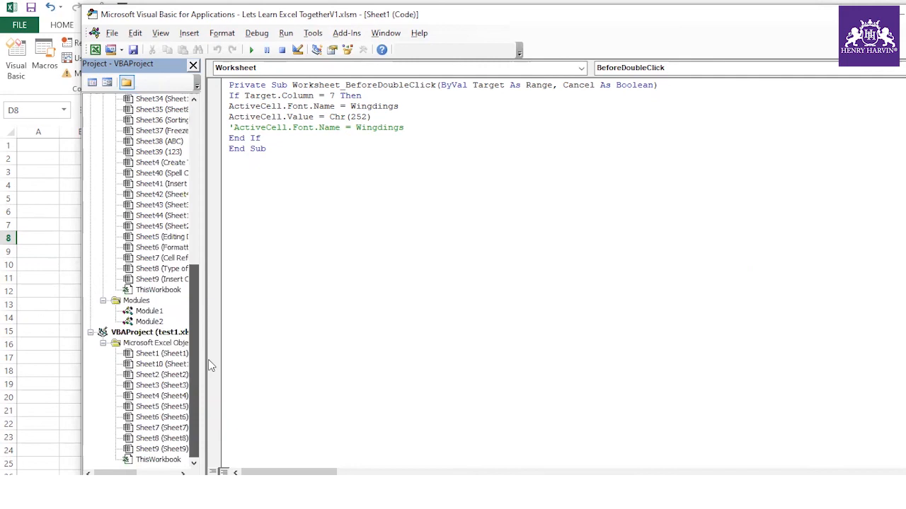
- Insert a module in test1 with Sub Stop_data() setting Application.CutCopyMode = False
{"action": "left_click", "coordinate": [147, 332]}
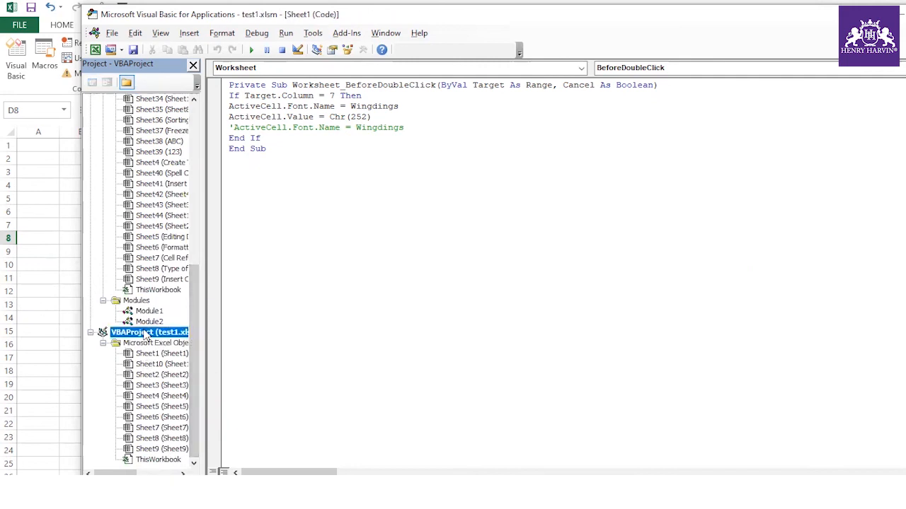
{"action": "left_click", "coordinate": [185, 34]}
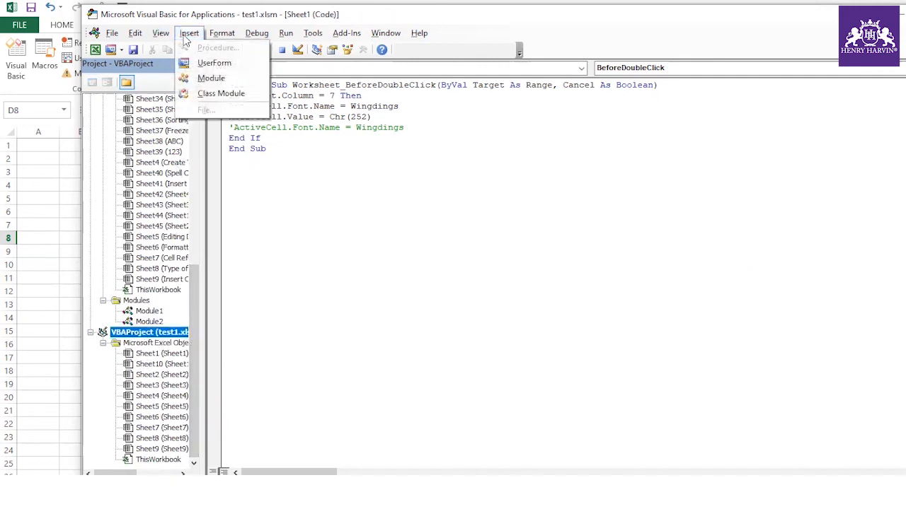
{"action": "left_click", "coordinate": [212, 76]}
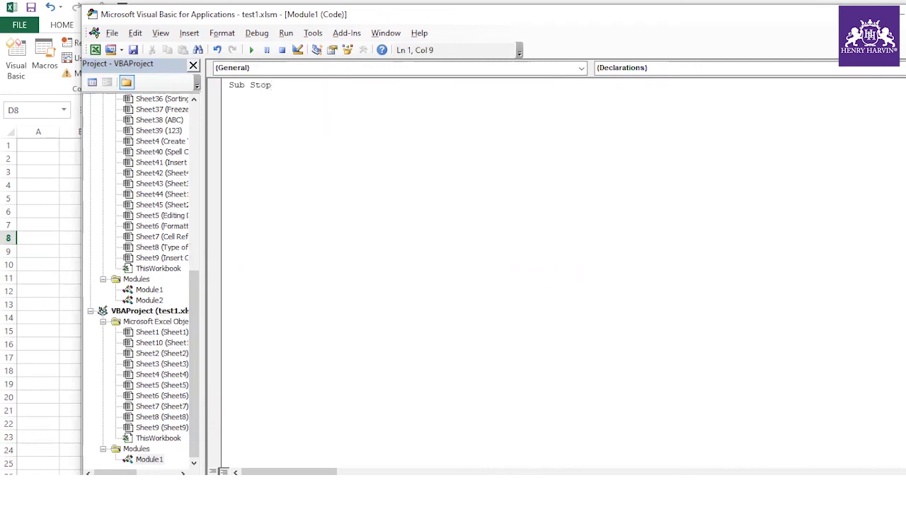
{"action": "type", "text": "Sub Stop_data()"}
{"action": "key", "text": "Return"}
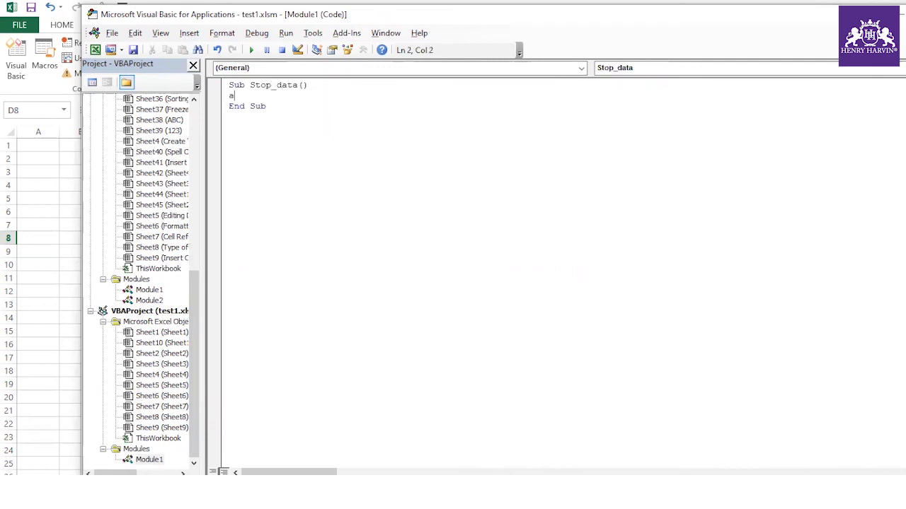
{"action": "type", "text": "application.cut"}
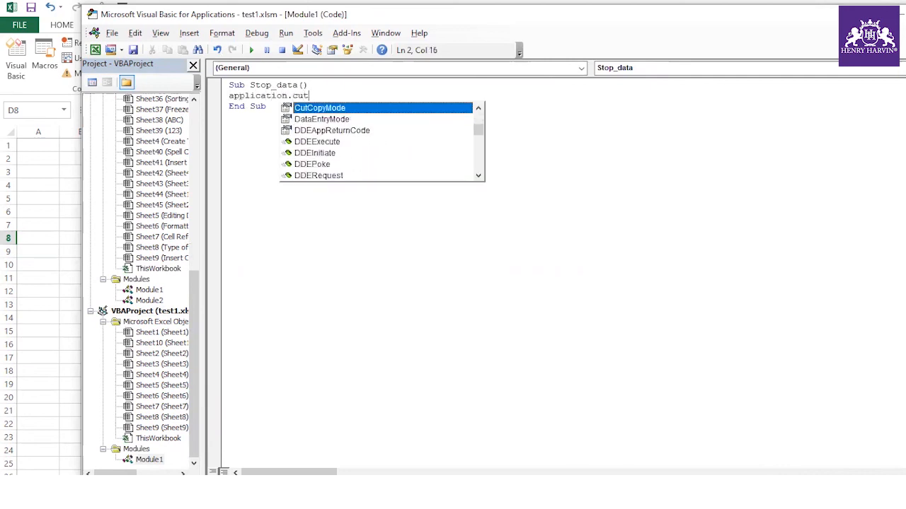
{"action": "key", "text": "Tab"}
{"action": "type", "text": "="}
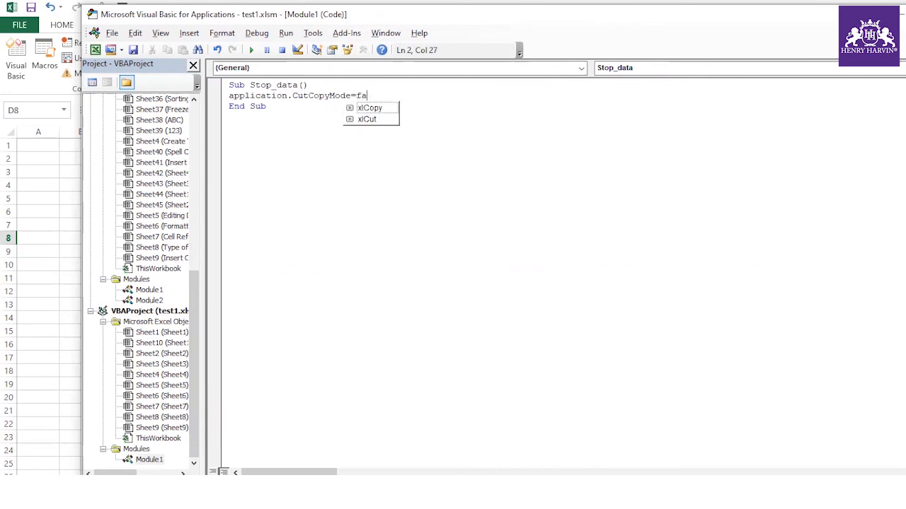
{"action": "left_click", "coordinate": [269, 124]}
{"action": "left_click_drag", "start_coordinate": [393, 95], "coordinate": [229, 94]}
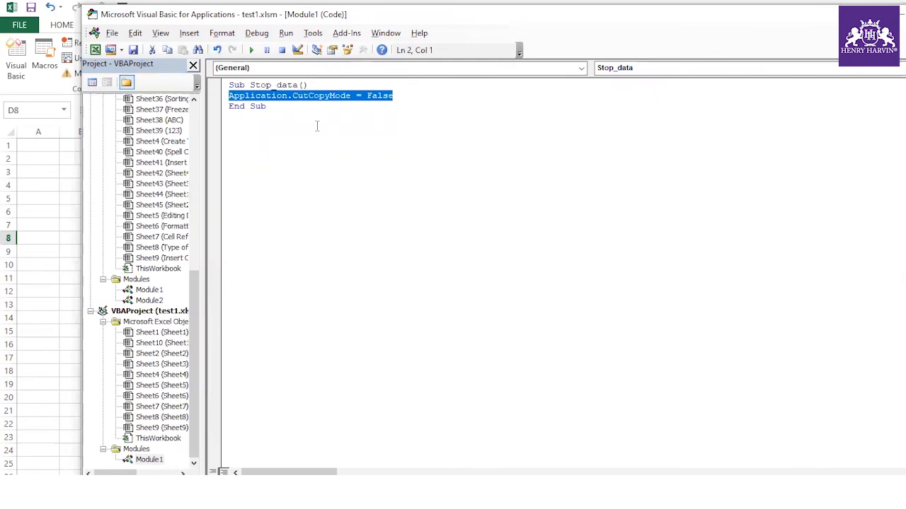
- Test copying C6 (ewe) into I3, cancel the copy, and go back to the editor
{"action": "left_click", "coordinate": [41, 171]}
{"action": "left_click", "coordinate": [117, 211]}
{"action": "key", "text": "ctrl+c"}
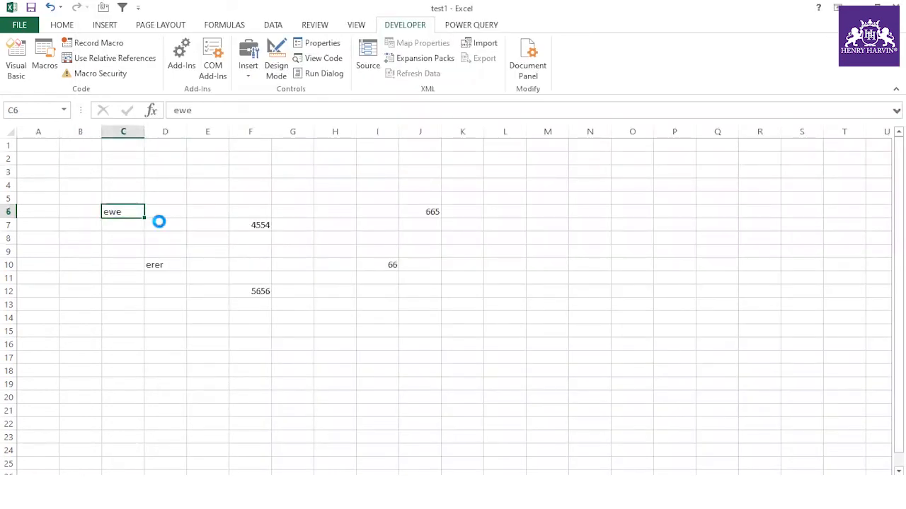
{"action": "left_click", "coordinate": [368, 172]}
{"action": "key", "text": "ctrl+v"}
{"action": "left_click", "coordinate": [365, 196]}
{"action": "left_click", "coordinate": [262, 212]}
{"action": "key", "text": "Escape"}
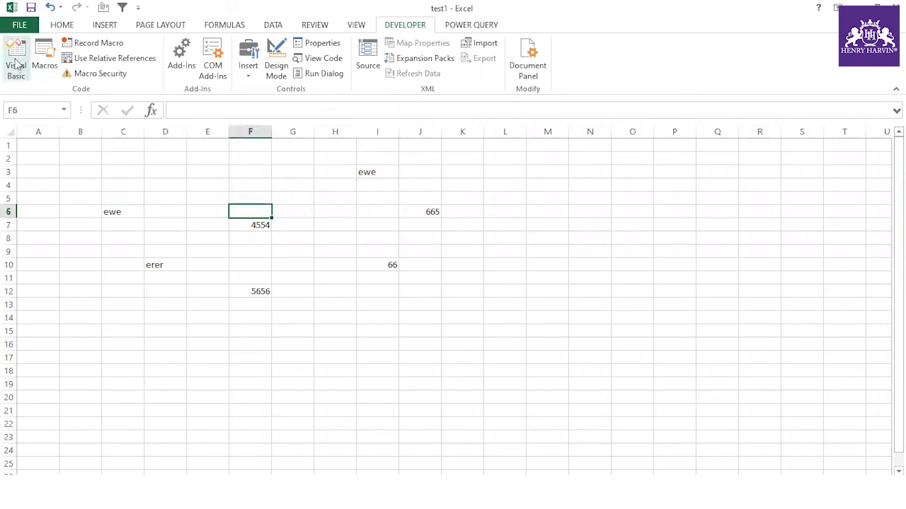
{"action": "left_click", "coordinate": [16, 65]}
{"action": "left_click", "coordinate": [378, 142]}
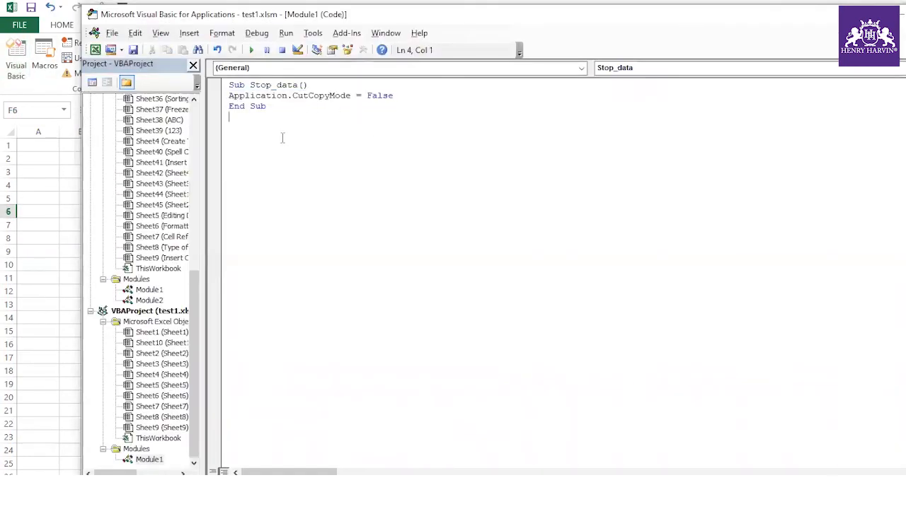
- Remove the CutCopyMode line and all remaining code from Module1
{"action": "left_click_drag", "start_coordinate": [400, 97], "coordinate": [222, 97]}
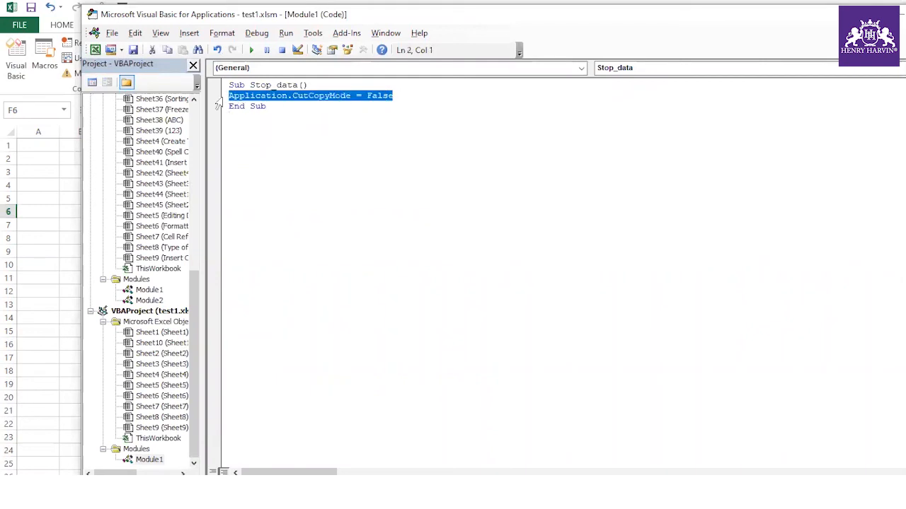
{"action": "key", "text": "Delete"}
{"action": "key", "text": "ctrl+a"}
{"action": "key", "text": "Delete"}
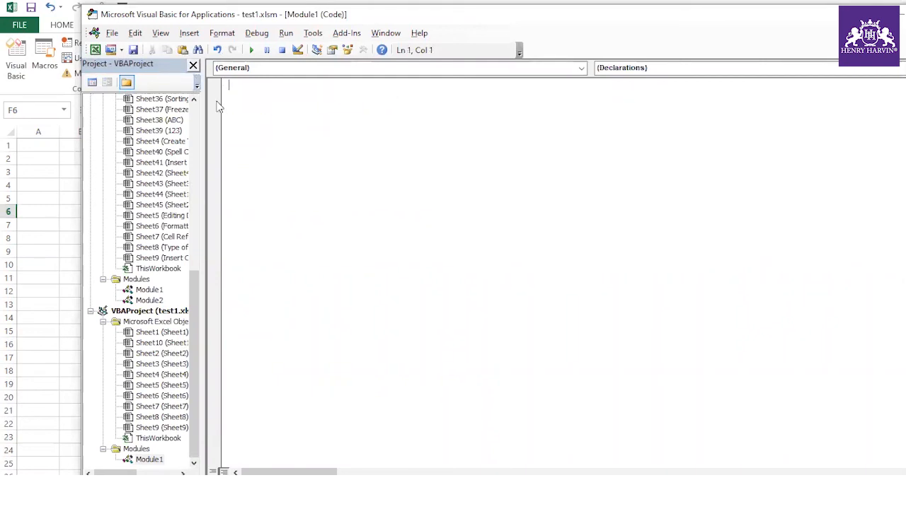
{"action": "mouse_move", "coordinate": [196, 307]}
{"action": "left_mouse_down"}
{"action": "mouse_move", "coordinate": [209, 144]}
{"action": "mouse_move", "coordinate": [198, 322]}
{"action": "left_mouse_up"}
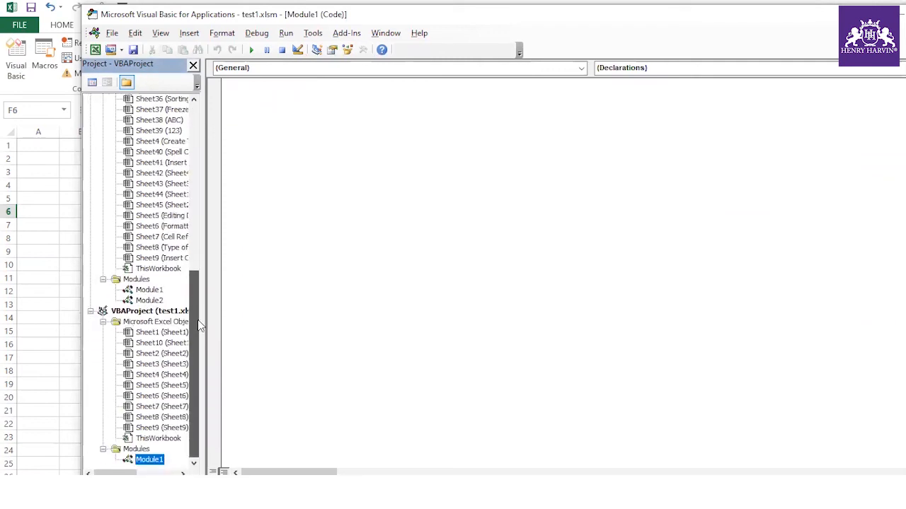
- Add a Worksheet_SelectionChange handler to Sheet1 containing Application.CutCopyMode = False
{"action": "double_click", "coordinate": [159, 333]}
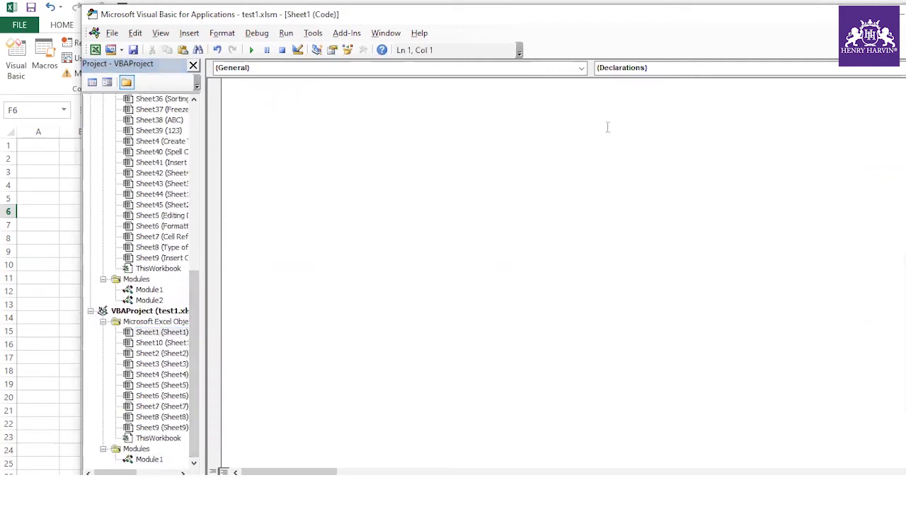
{"action": "left_click", "coordinate": [580, 69]}
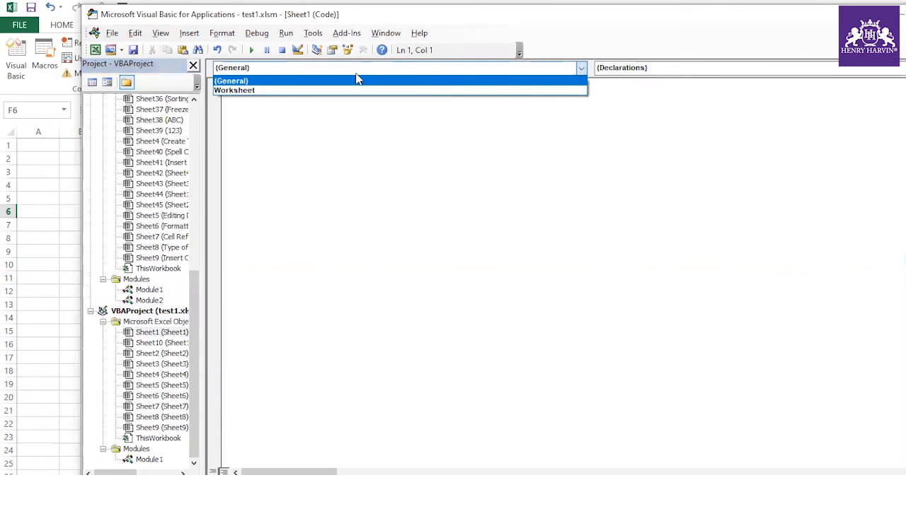
{"action": "left_click", "coordinate": [276, 91]}
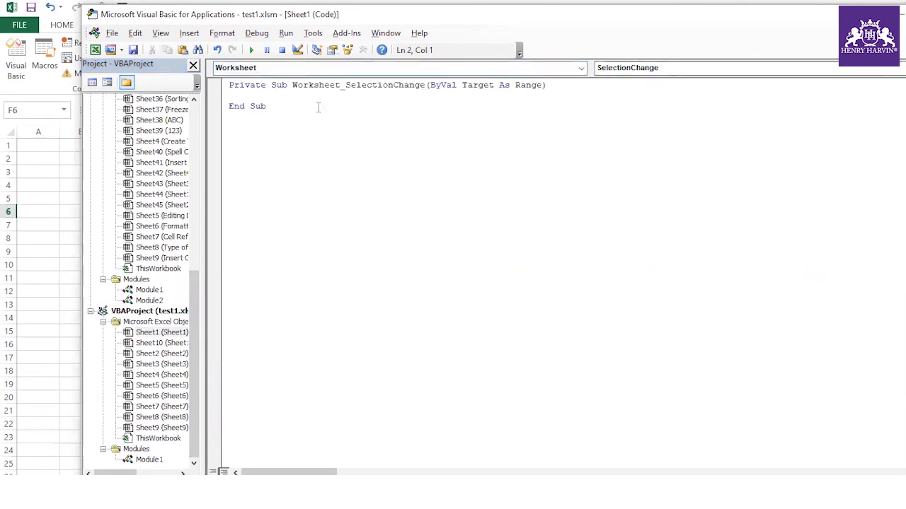
{"action": "key", "text": "ctrl+v"}
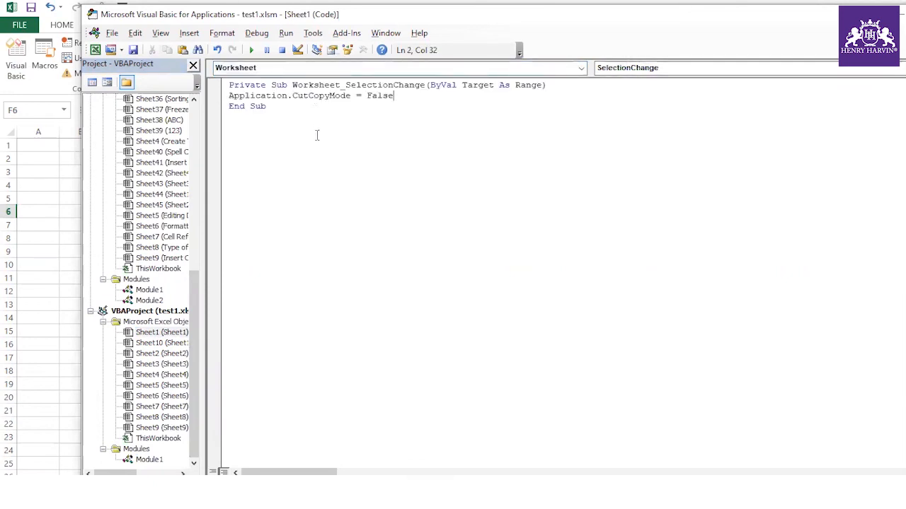
- Back in Excel, copy C6 (ewe) to test the macro
{"action": "left_click", "coordinate": [36, 211]}
{"action": "left_click", "coordinate": [124, 211]}
{"action": "key", "text": "ctrl+c"}
{"action": "key", "text": "Escape"}
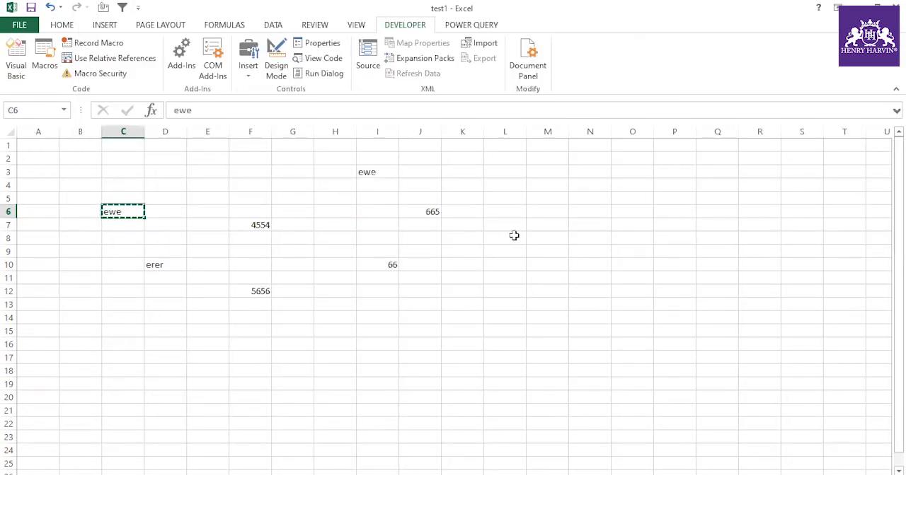
- Copy D10 and F12, then paste 5656 into E11 on the next blank sheet
{"action": "left_click", "coordinate": [546, 251]}
{"action": "left_click", "coordinate": [155, 264]}
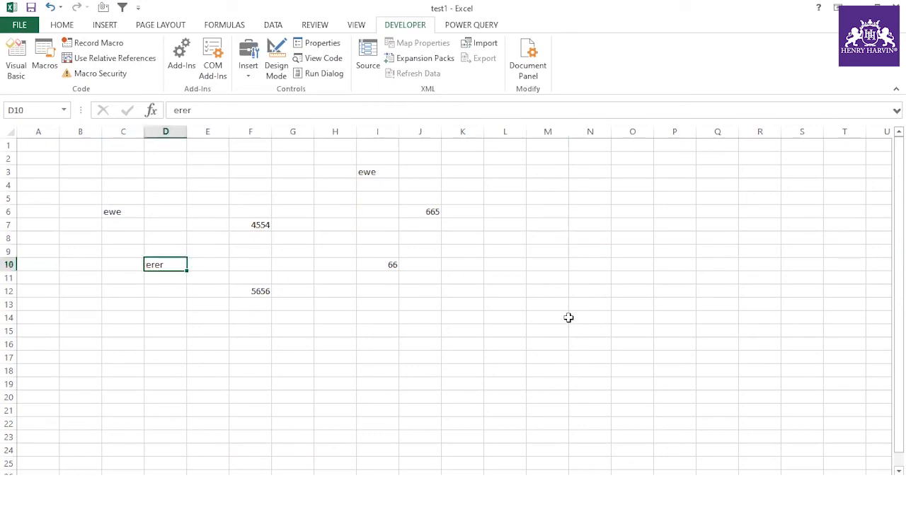
{"action": "key", "text": "ctrl+c"}
{"action": "left_click", "coordinate": [547, 278]}
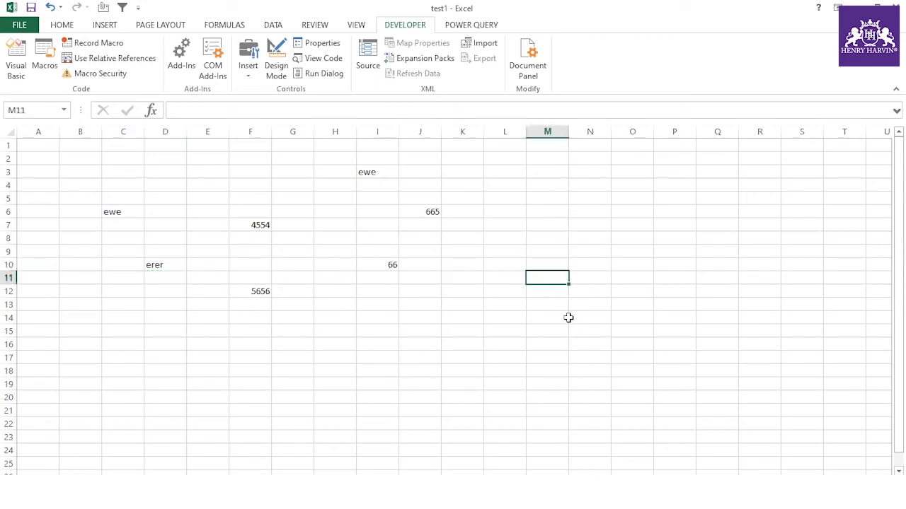
{"action": "left_click", "coordinate": [255, 290]}
{"action": "key", "text": "ctrl+c"}
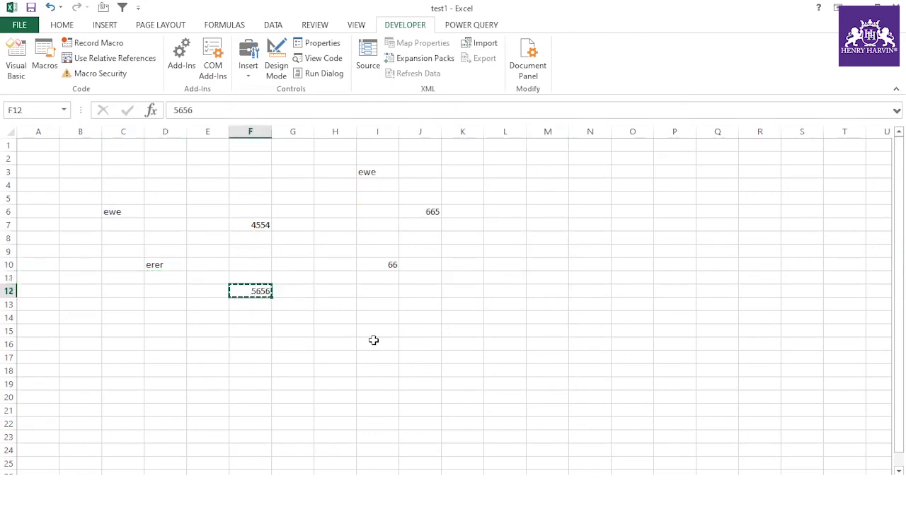
{"action": "key", "text": "ctrl+Page_Down"}
{"action": "left_click", "coordinate": [211, 275]}
{"action": "key", "text": "ctrl+v"}
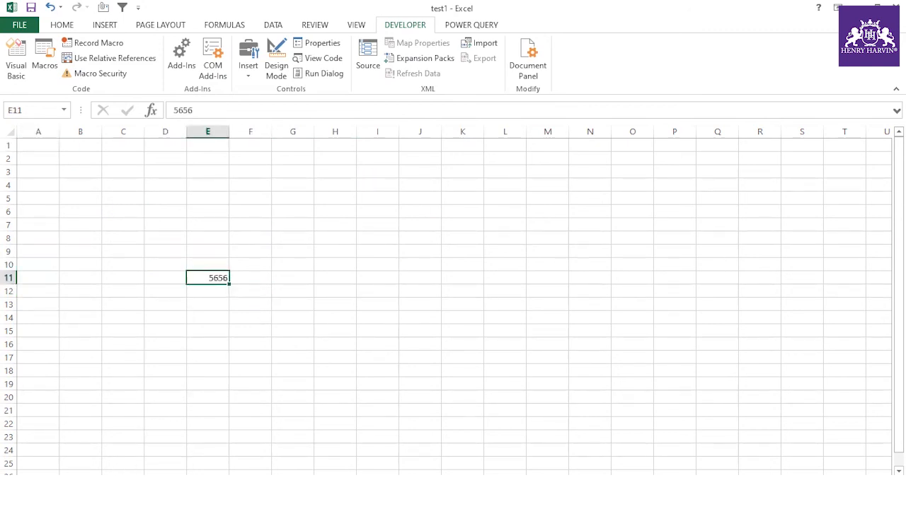
{"action": "key", "text": "ctrl+Page_Up"}
- Copy F7 (4554) and J6 (665), then pick other cells to confirm each copy is cancelled
{"action": "left_click", "coordinate": [200, 290]}
{"action": "left_click", "coordinate": [201, 319]}
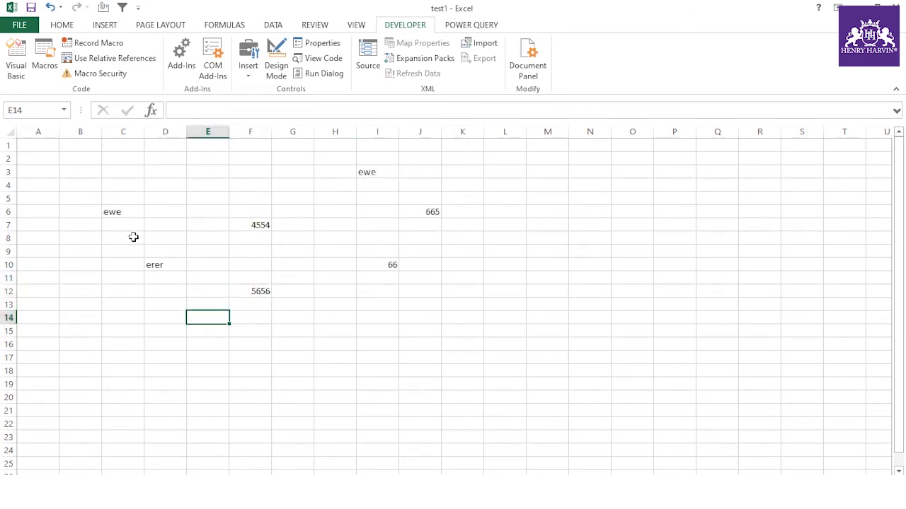
{"action": "left_click", "coordinate": [131, 212]}
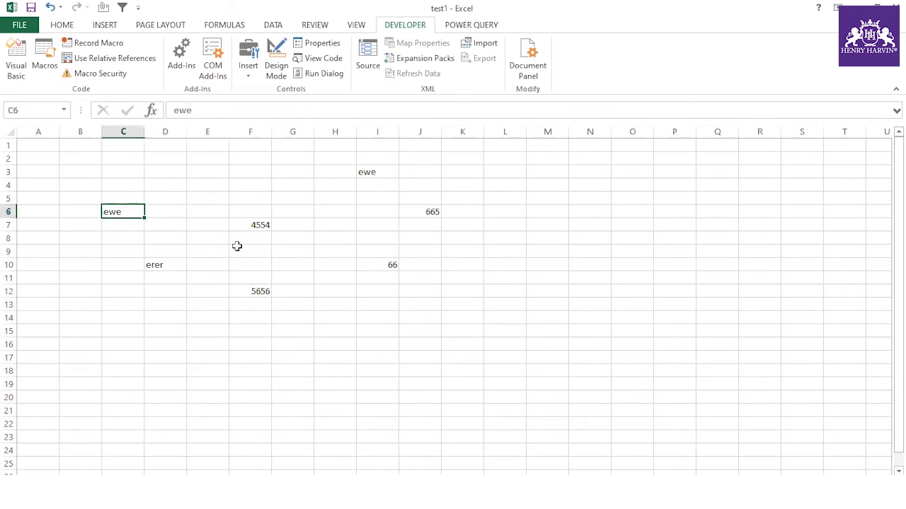
{"action": "left_click", "coordinate": [629, 186]}
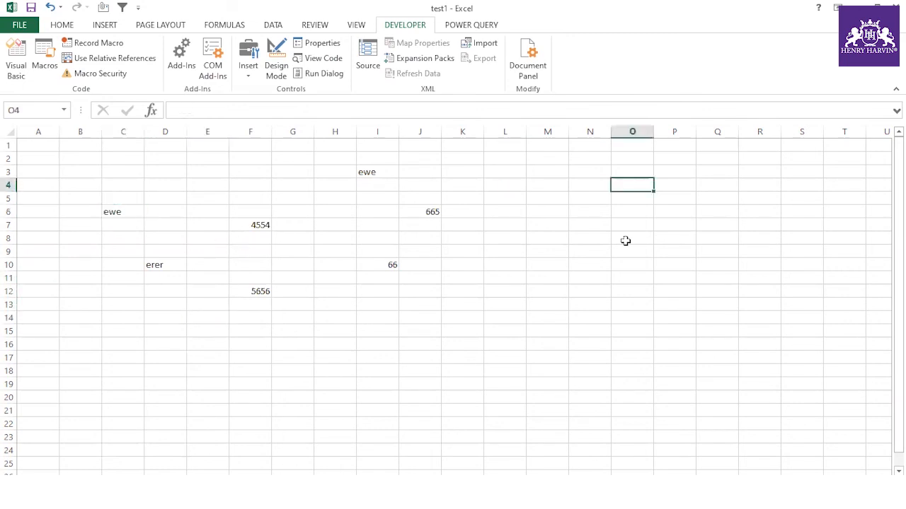
{"action": "left_click", "coordinate": [248, 224]}
{"action": "key", "text": "ctrl+c"}
{"action": "key", "text": "Escape"}
{"action": "left_click", "coordinate": [670, 226]}
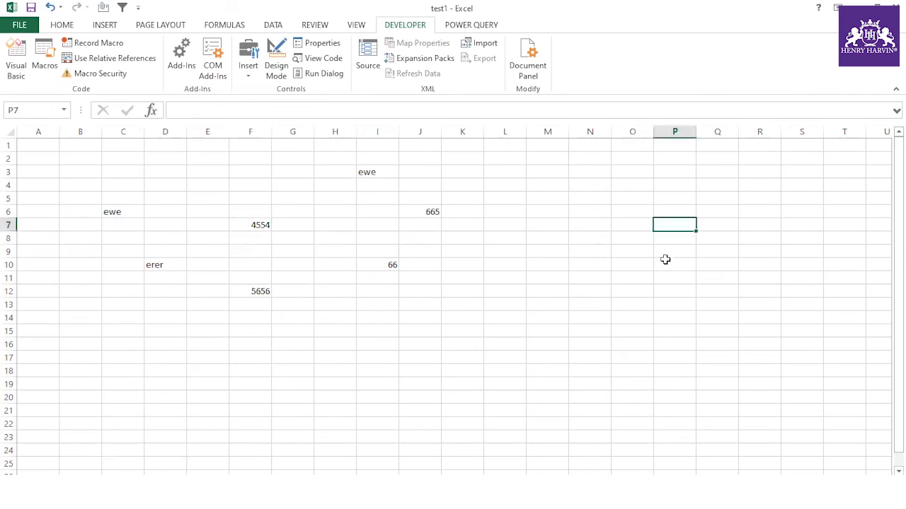
{"action": "left_click", "coordinate": [430, 212]}
{"action": "key", "text": "ctrl+c"}
{"action": "key", "text": "Escape"}
{"action": "left_click", "coordinate": [504, 225]}
{"action": "left_click", "coordinate": [522, 276]}
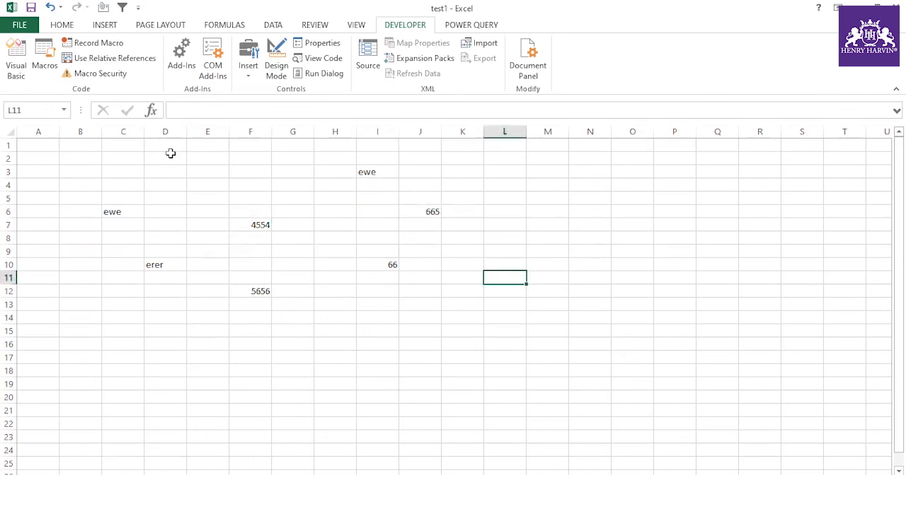
- Select and deselect the whole worksheet, then reopen Sheet1's code with Alt+F11
{"action": "left_click", "coordinate": [10, 131]}
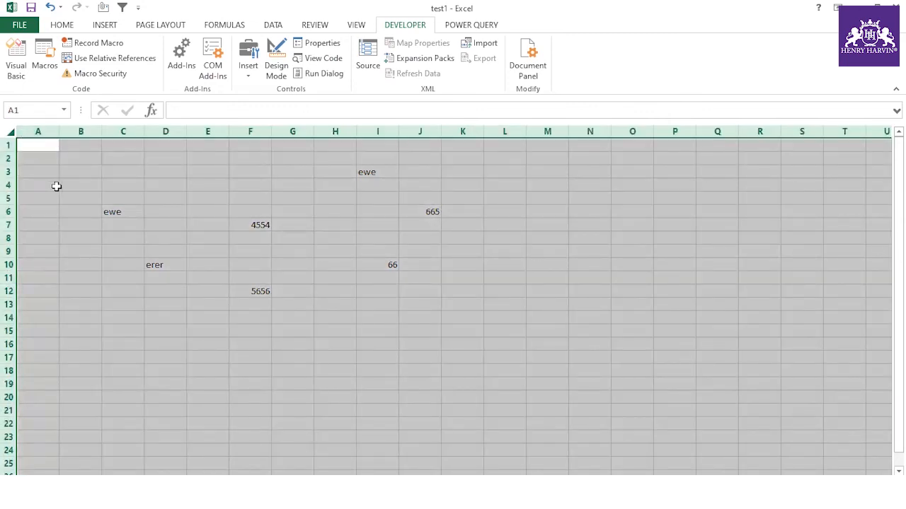
{"action": "left_click", "coordinate": [111, 236]}
{"action": "left_click", "coordinate": [17, 132]}
{"action": "left_click", "coordinate": [276, 224]}
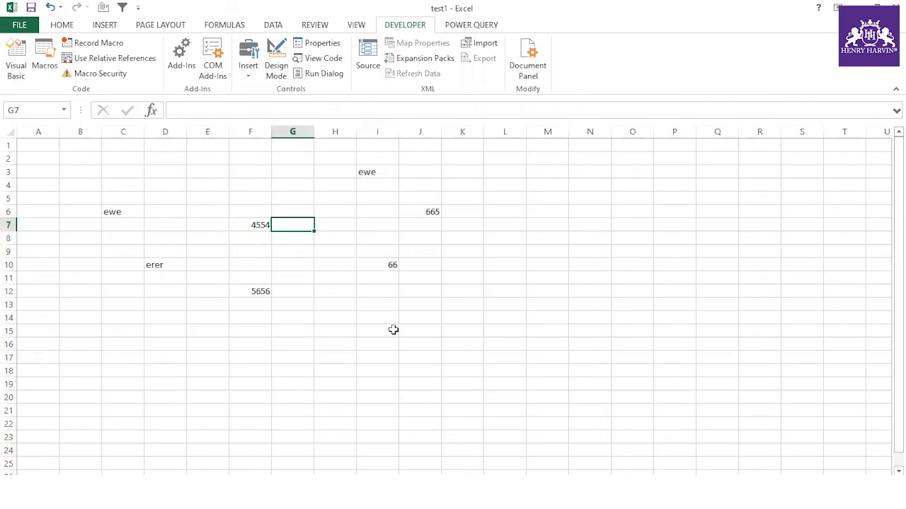
{"action": "key", "text": "alt+F11"}
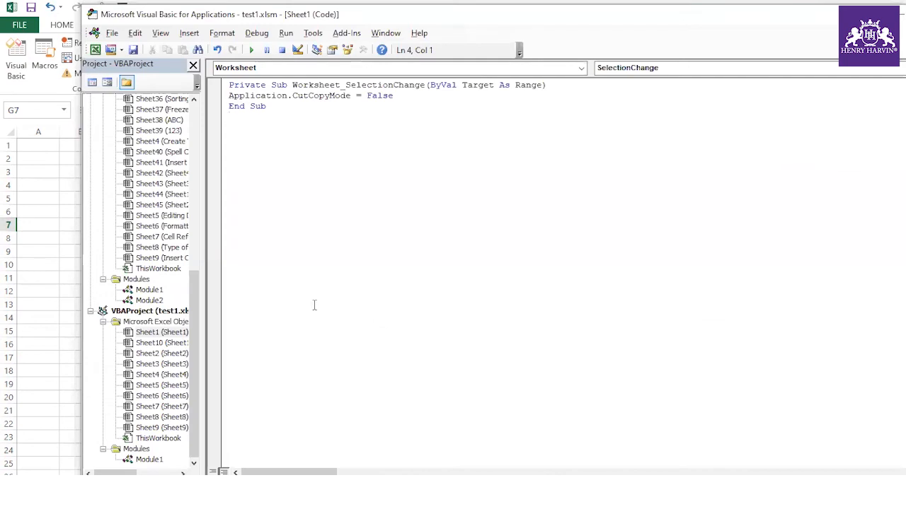
- Widen the project tree, copy the CutCopyMode line, and delete all of Sheet1's code
{"action": "left_click_drag", "start_coordinate": [210, 283], "coordinate": [259, 286]}
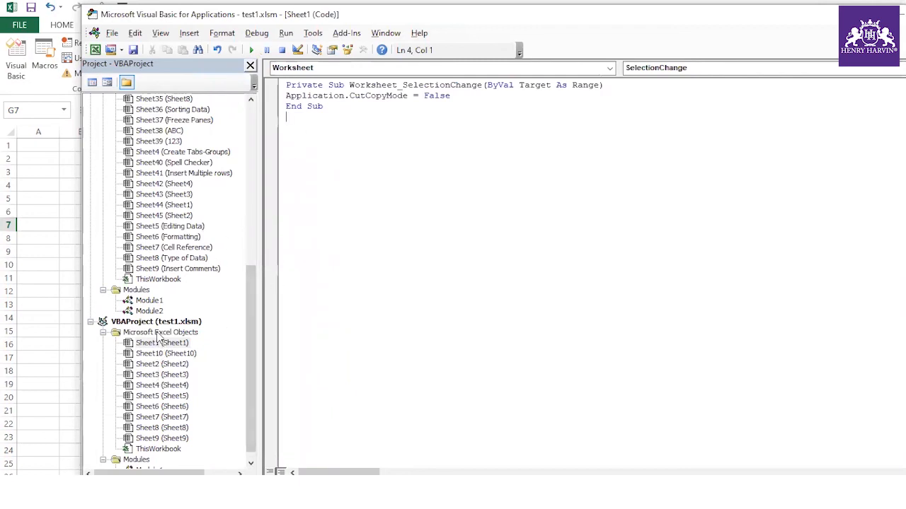
{"action": "left_click_drag", "start_coordinate": [252, 324], "coordinate": [253, 345]}
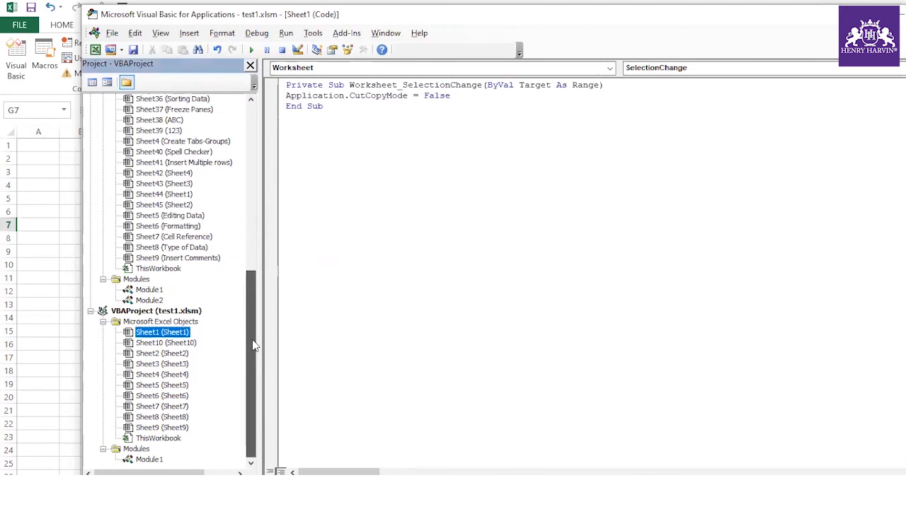
{"action": "double_click", "coordinate": [158, 335]}
{"action": "left_click", "coordinate": [158, 335]}
{"action": "left_click_drag", "start_coordinate": [338, 103], "coordinate": [286, 92]}
{"action": "left_click", "coordinate": [287, 116]}
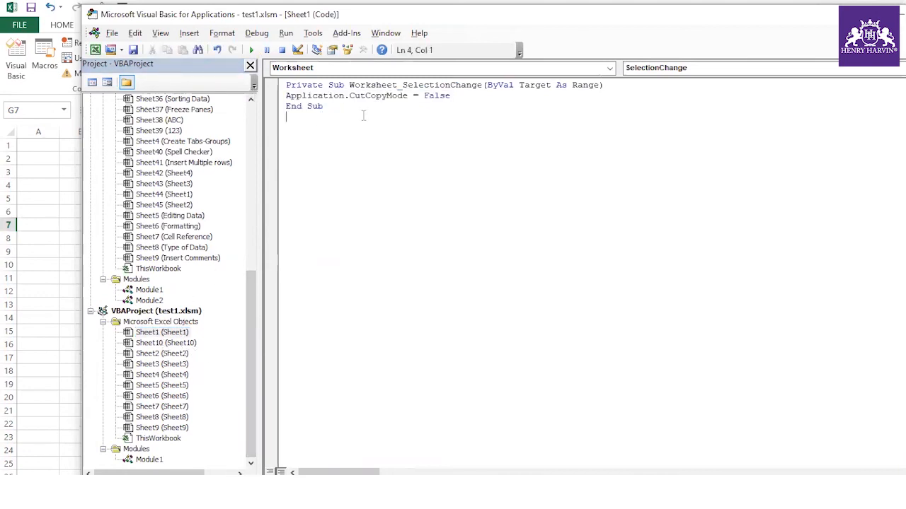
{"action": "left_click_drag", "start_coordinate": [462, 94], "coordinate": [287, 97]}
{"action": "key", "text": "ctrl+c"}
{"action": "left_click", "coordinate": [344, 127]}
{"action": "key", "text": "ctrl+a"}
{"action": "key", "text": "Delete"}
- Create a new Worksheet_SelectionChange handler in Sheet1 with Application.CutCopyMode = False
{"action": "double_click", "coordinate": [161, 333]}
{"action": "left_click", "coordinate": [522, 70]}
{"action": "left_click", "coordinate": [328, 91]}
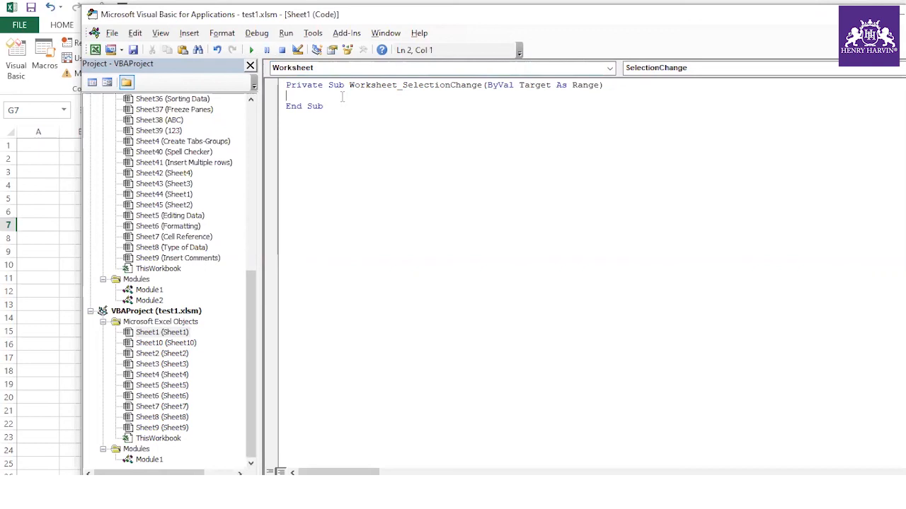
{"action": "key", "text": "ctrl+v"}
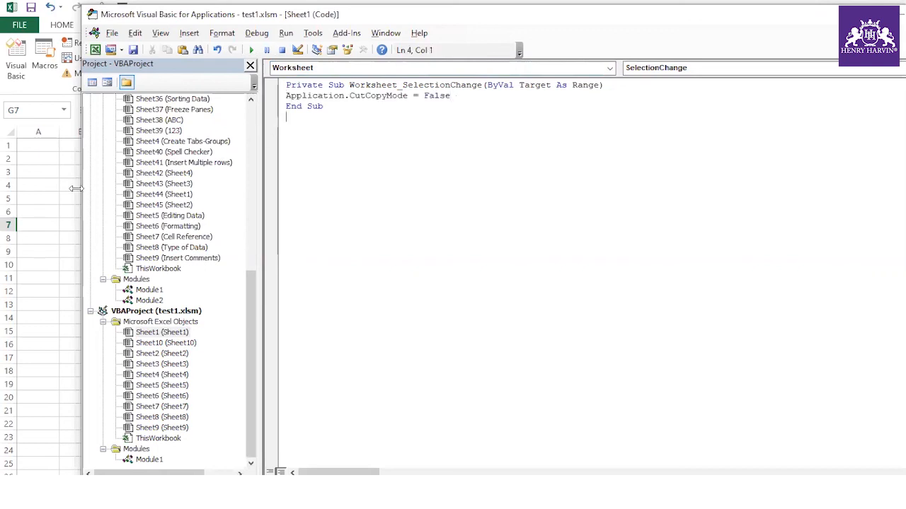
{"action": "left_click", "coordinate": [45, 163]}
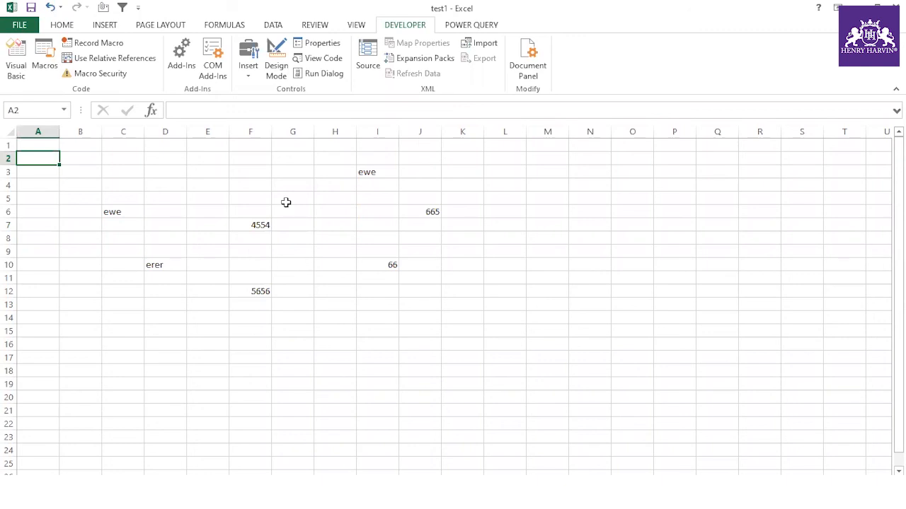
- Confirm test1's Save As type is Excel Macro-Enabled Workbook, then cancel the dialog
{"action": "key", "text": "F12"}
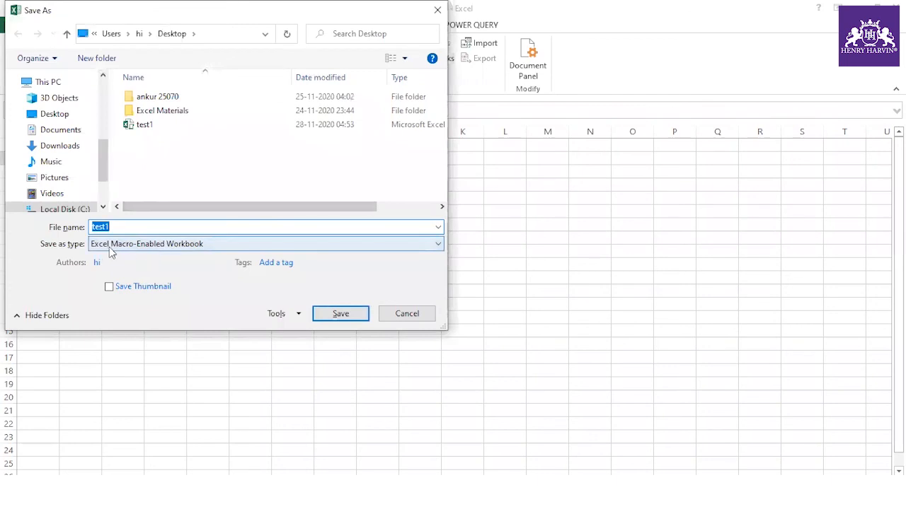
{"action": "left_click", "coordinate": [399, 315]}
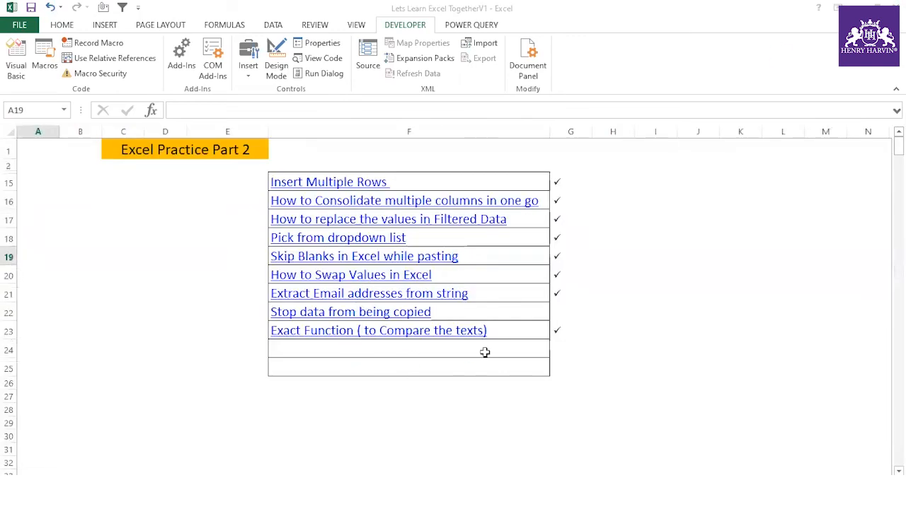
- Close test1, put a Marlett check mark 'a' in G22, and select topics F15:F23
{"action": "left_click", "coordinate": [569, 366]}
{"action": "left_click", "coordinate": [560, 312]}
{"action": "type", "text": "a"}
{"action": "left_click", "coordinate": [642, 268]}
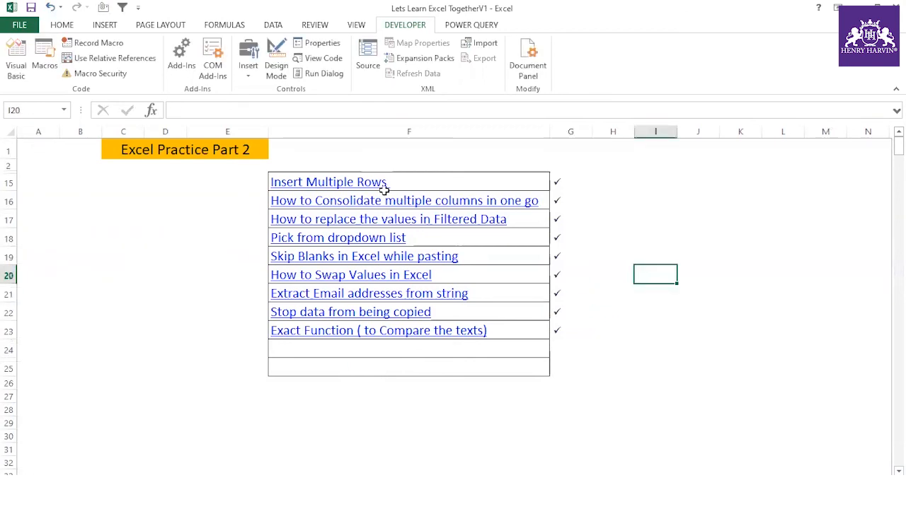
{"action": "left_click", "coordinate": [399, 182]}
{"action": "left_click_drag", "start_coordinate": [400, 182], "coordinate": [398, 327]}
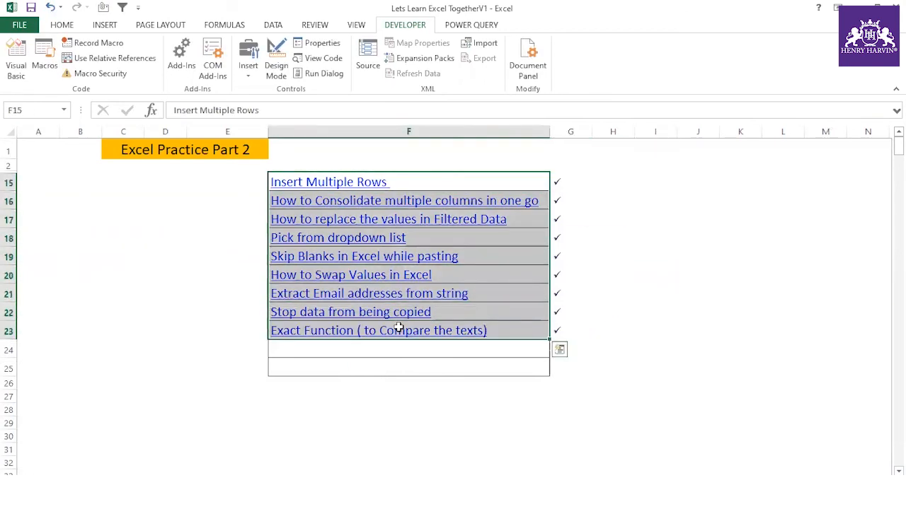